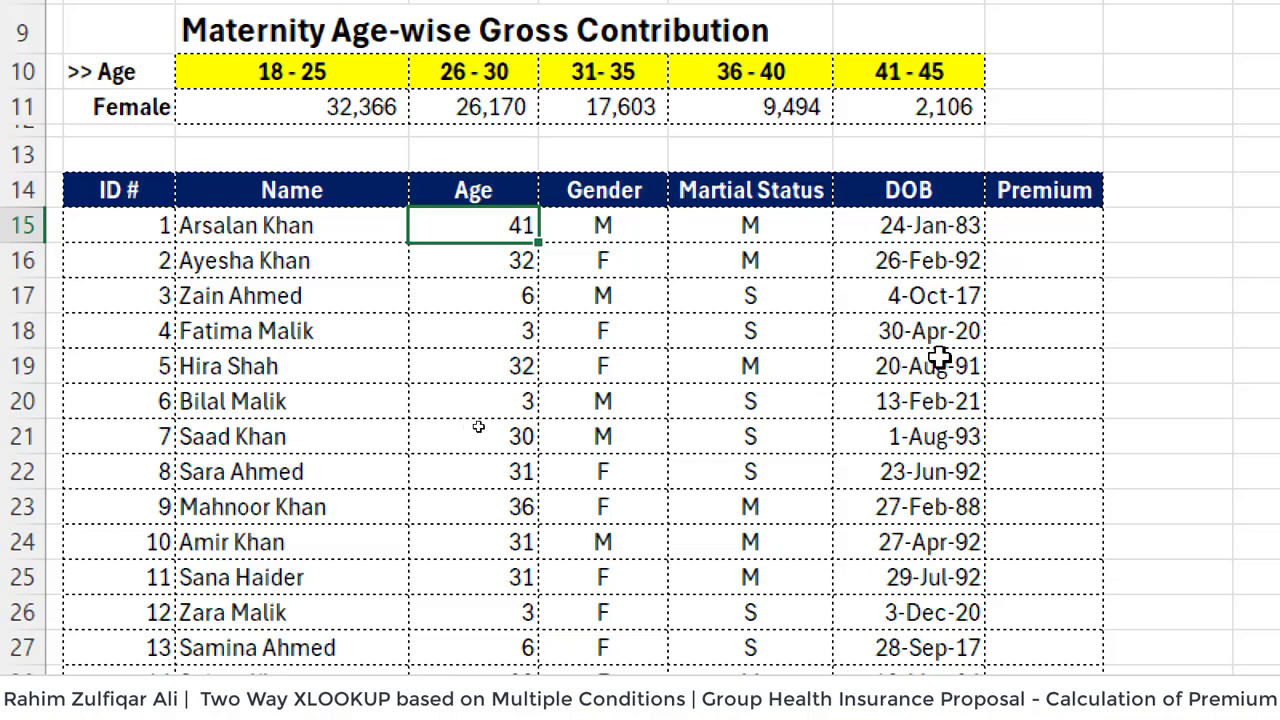
# Inspect the DATEDIF formula that calculates the first member's age from the date of birth.
pyautogui.click(1055, 228)
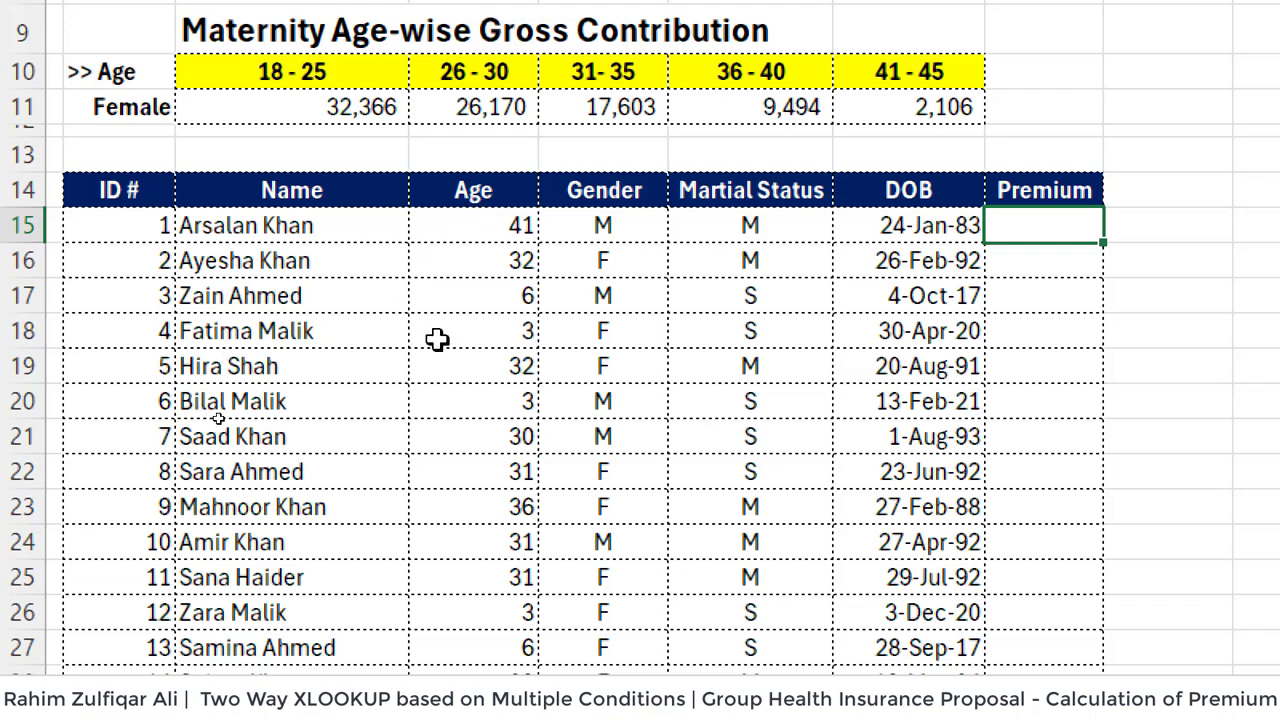
pyautogui.click(464, 231)
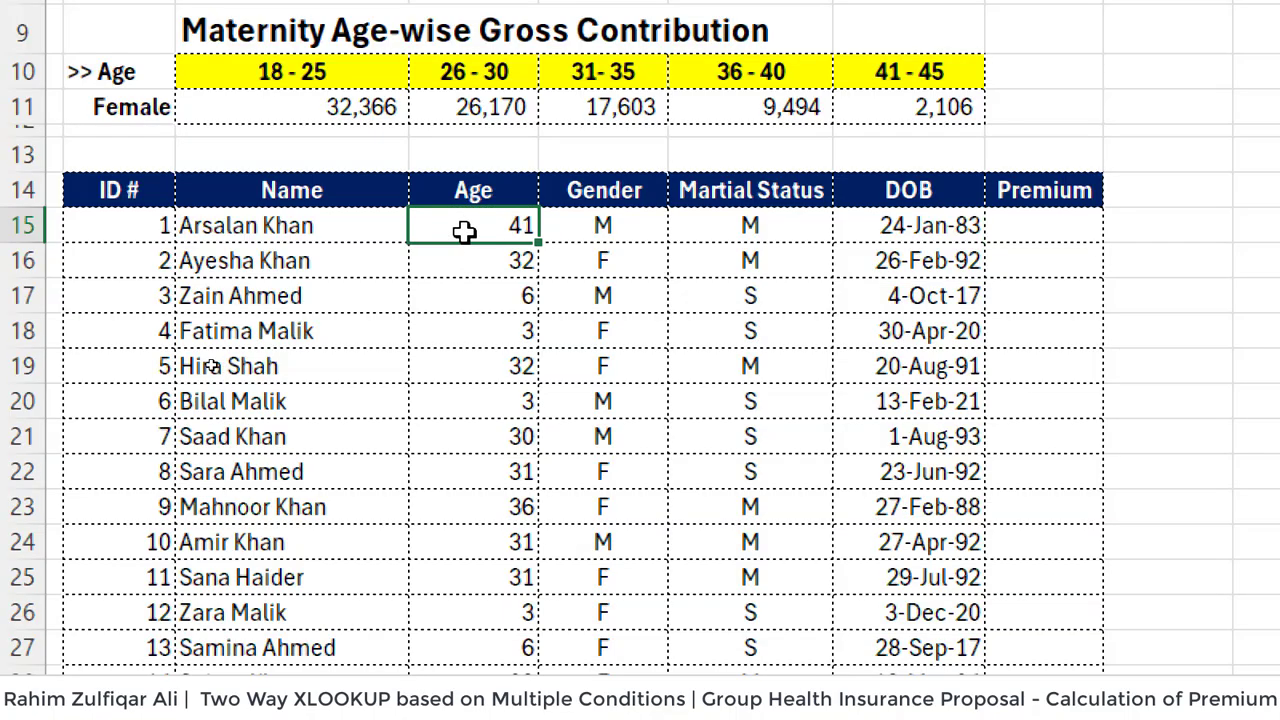
pyautogui.press('F2')
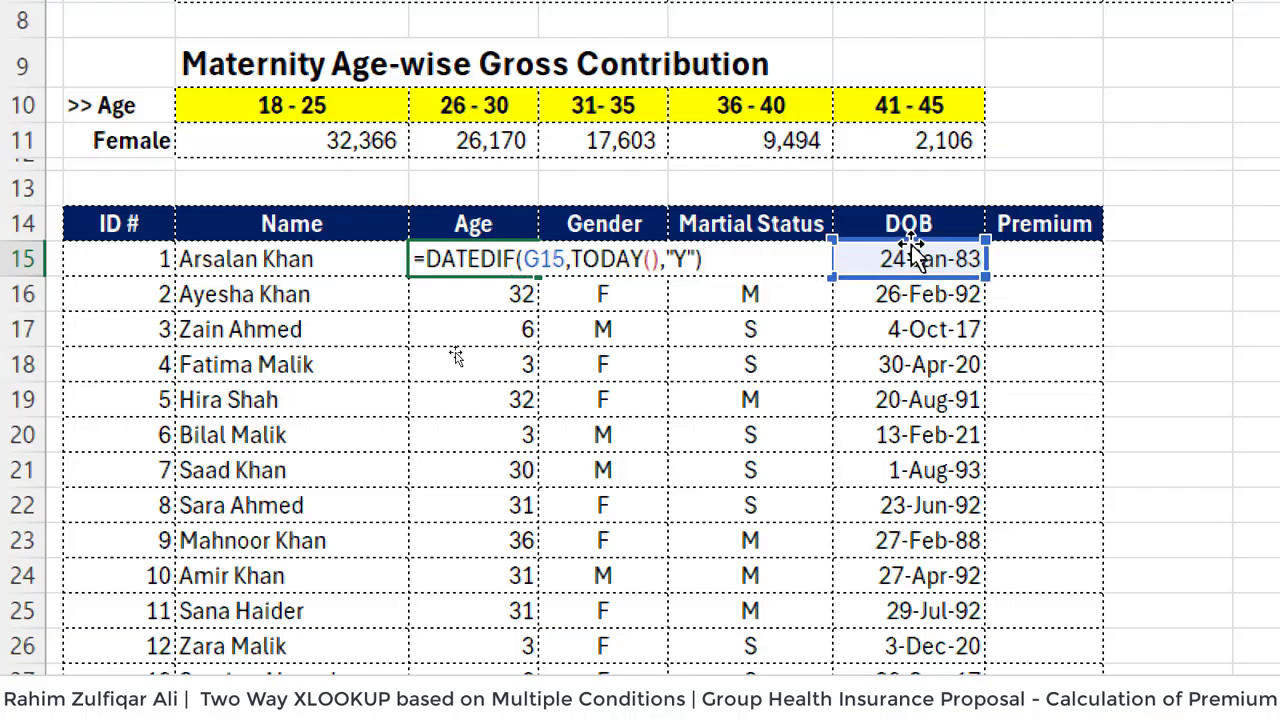
pyautogui.click(620, 258)
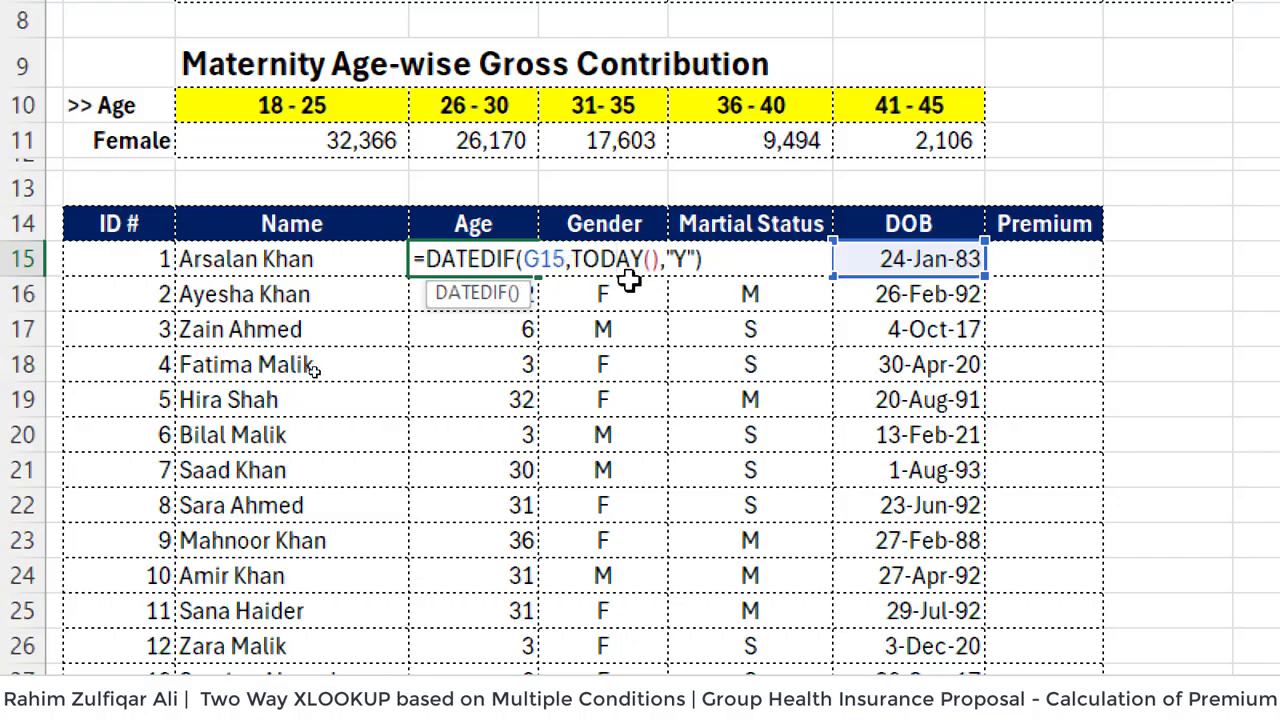
pyautogui.click(696, 259)
pyautogui.press('Return')
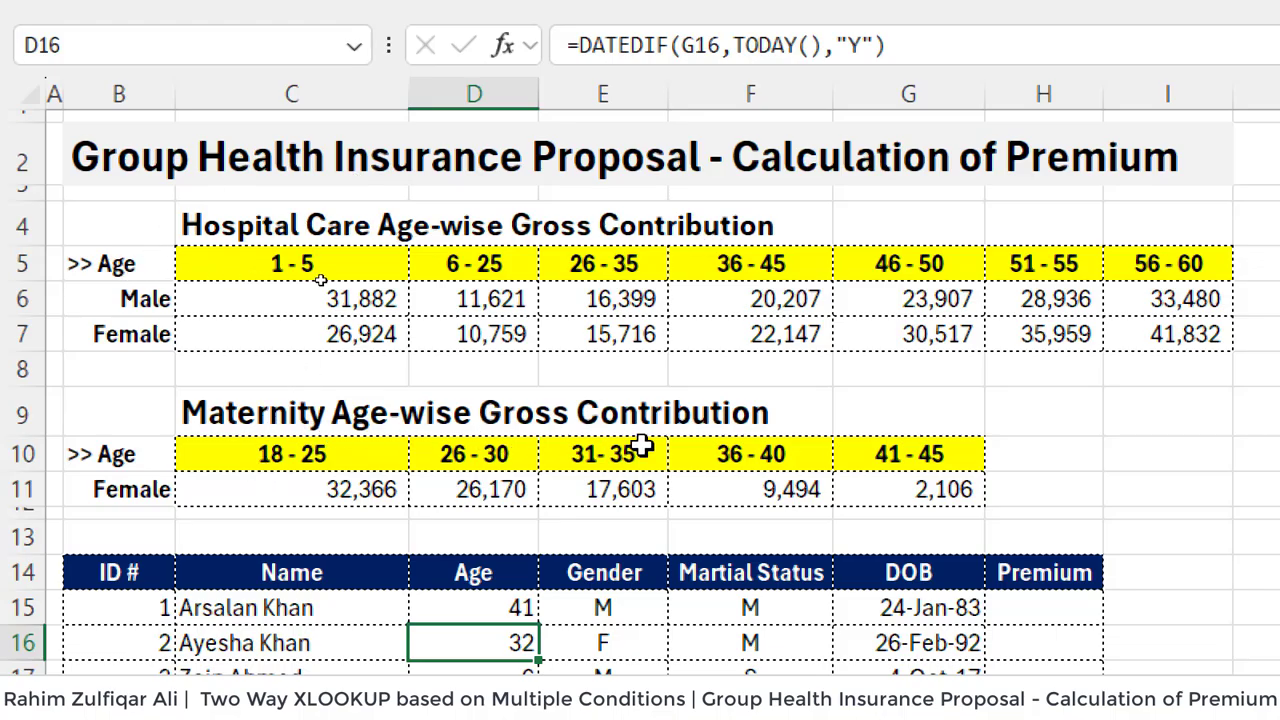
# Review the female age bands in the Maternity contribution table, from 18 - 25 to 41 - 45.
pyautogui.click(259, 491)
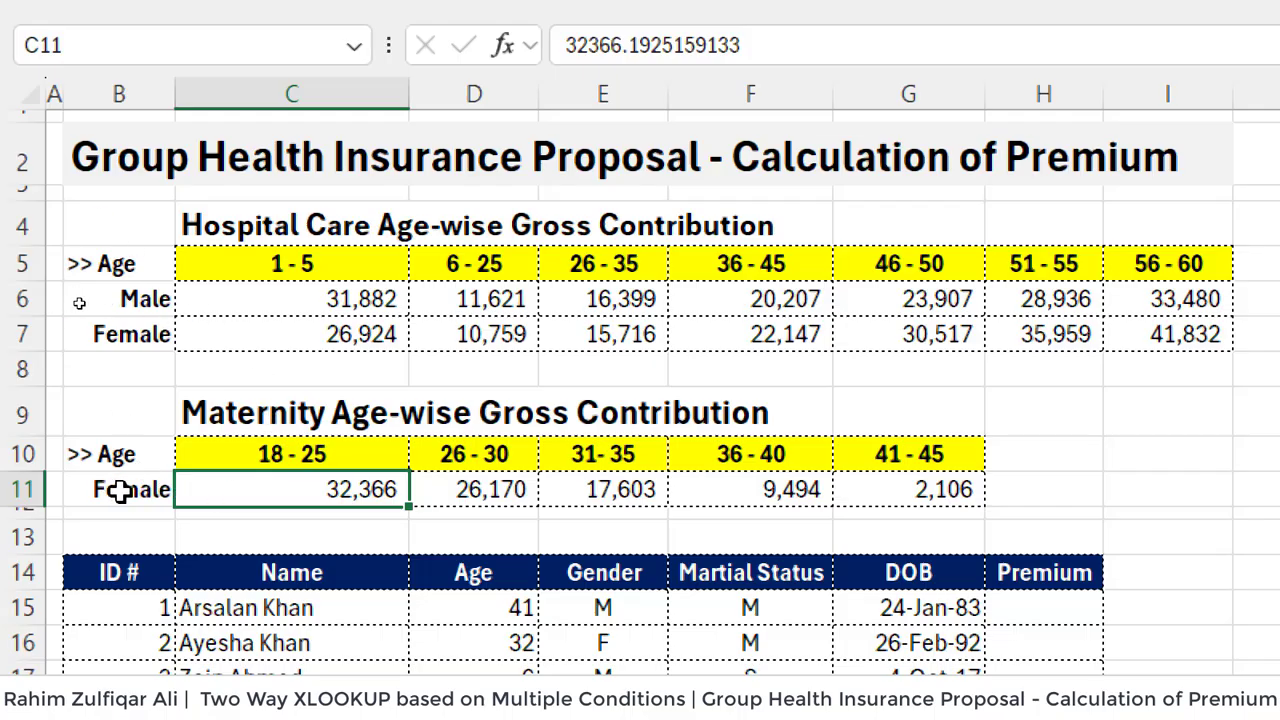
pyautogui.click(374, 455)
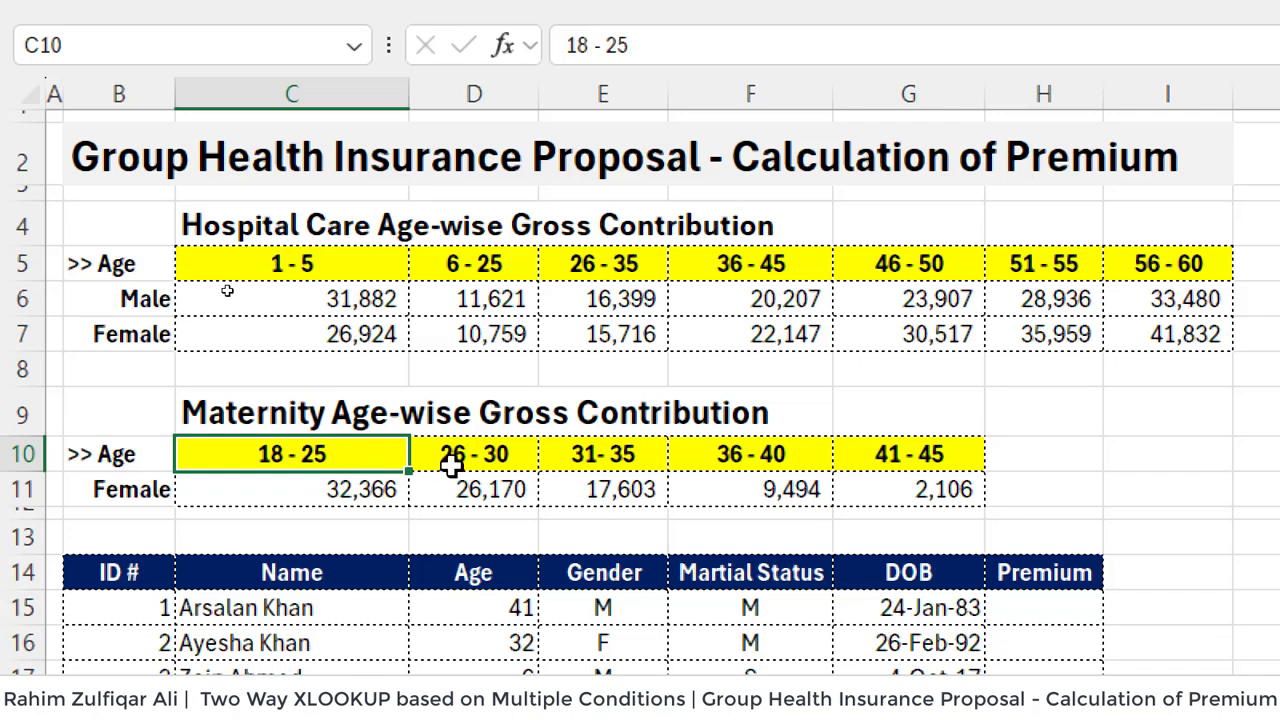
pyautogui.click(916, 462)
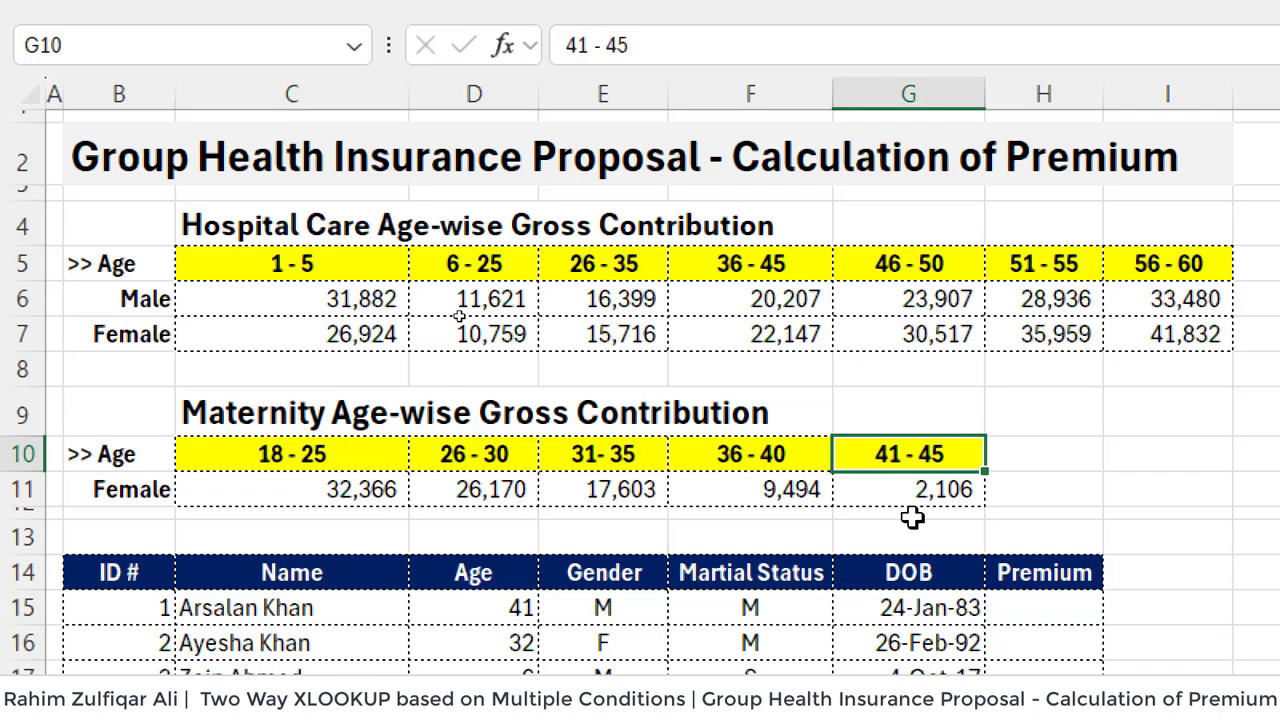
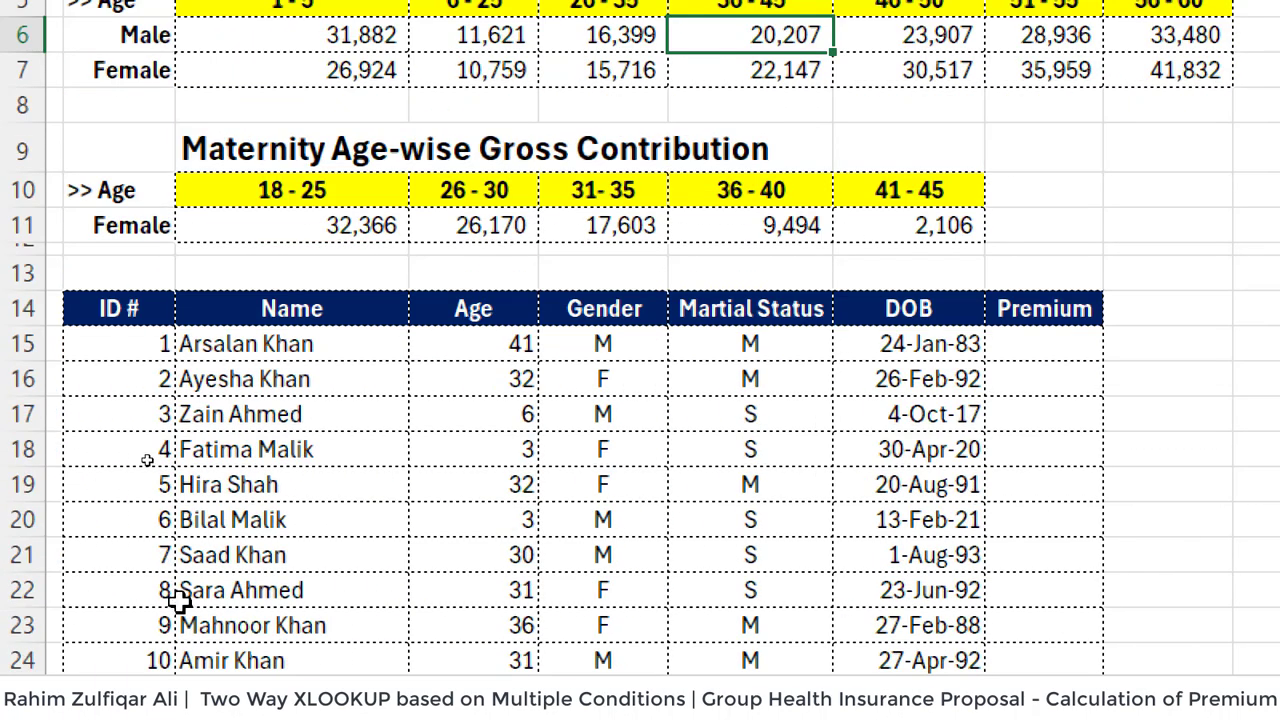
# Examine the age, gender and marital status entries in the member list.
pyautogui.click(320, 603)
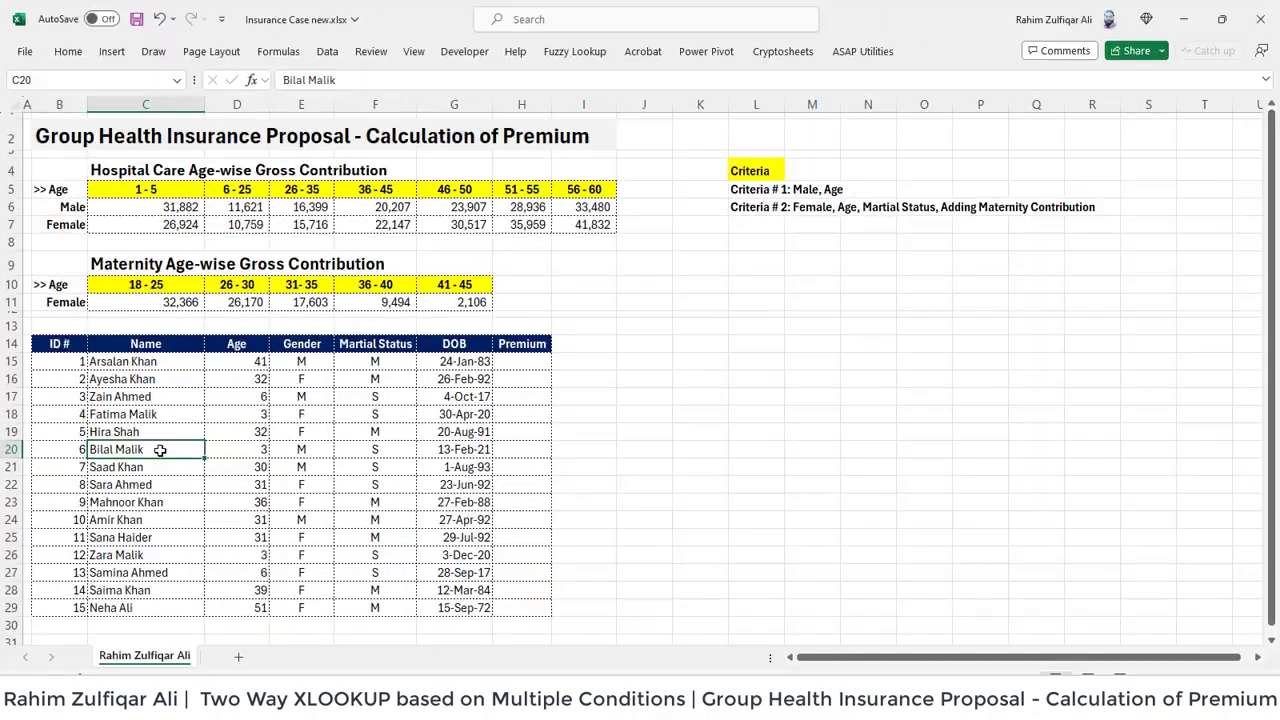
pyautogui.press('Up')
pyautogui.press('Up')
pyautogui.press('Up')
pyautogui.press('Up')
pyautogui.press('Up')
pyautogui.press('Up')
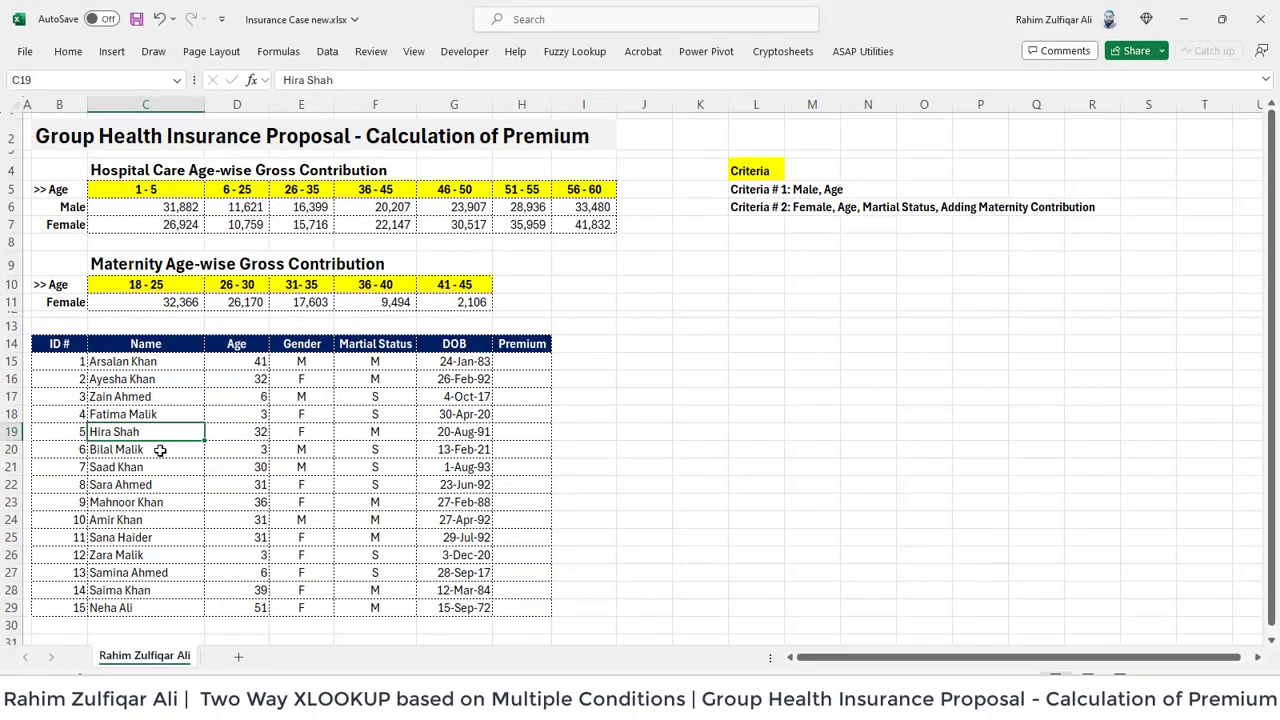
pyautogui.press('Right')
pyautogui.press('Right')
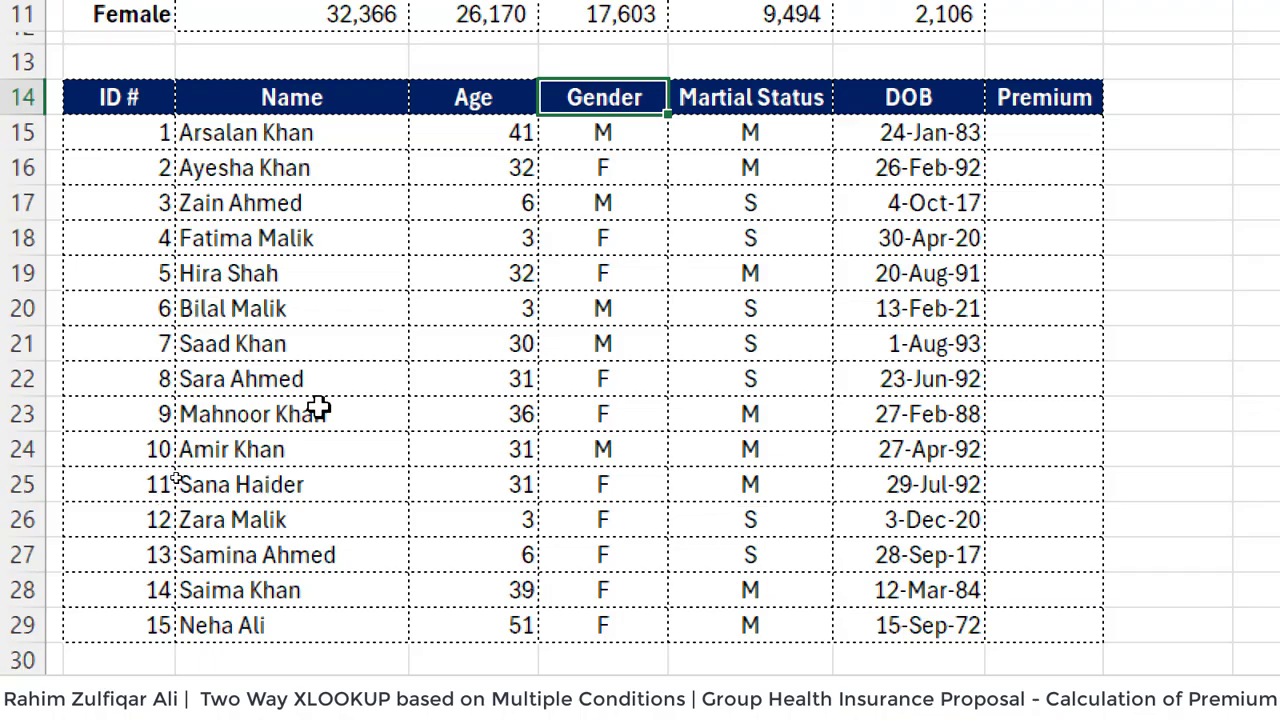
pyautogui.click(475, 309)
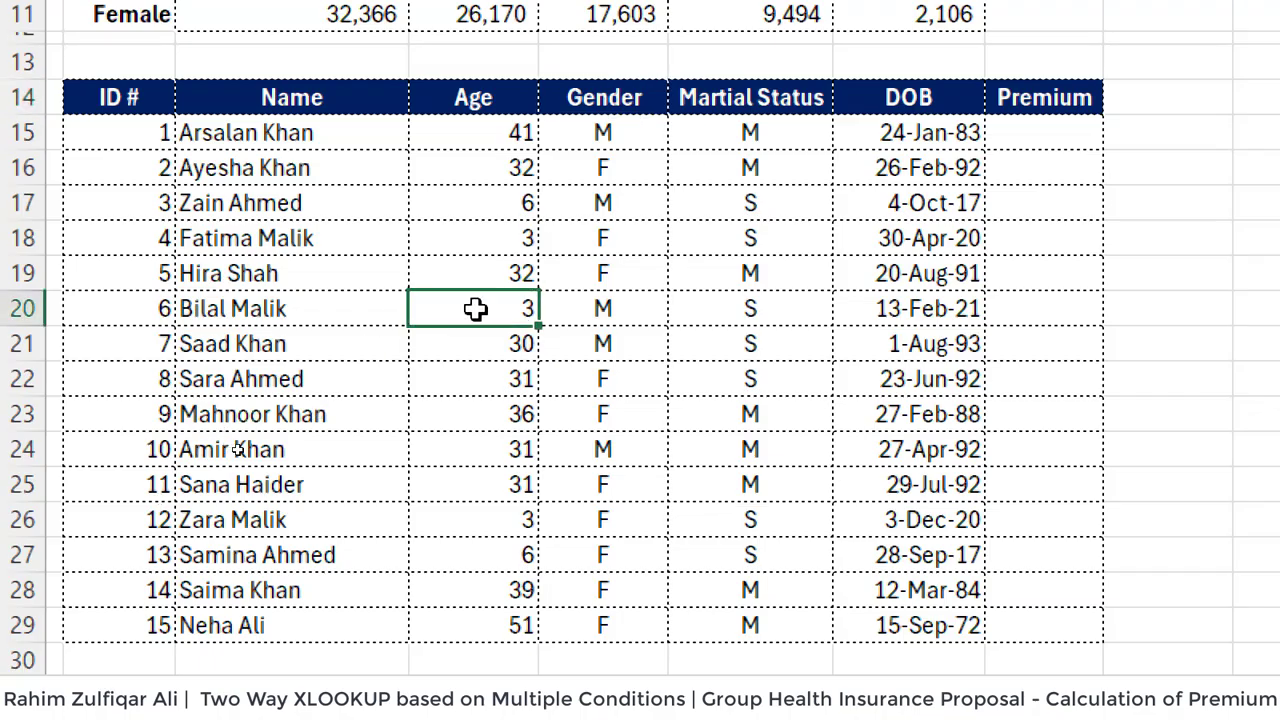
pyautogui.click(591, 309)
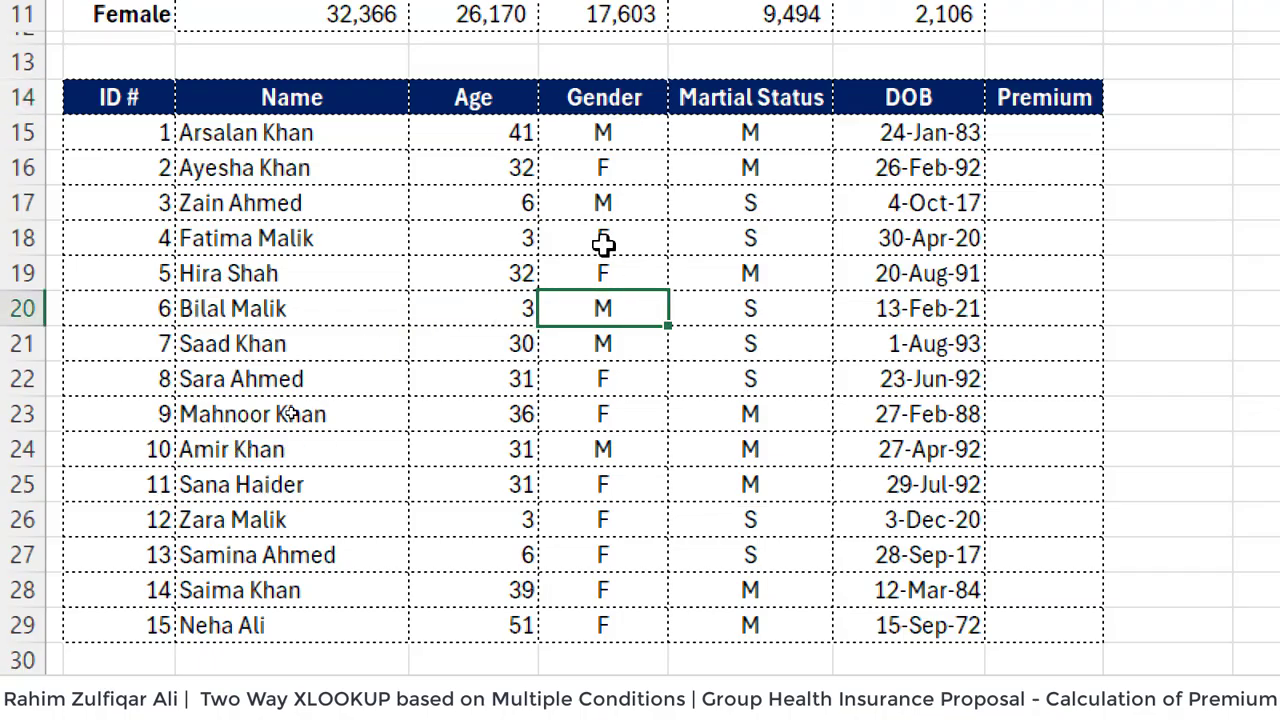
pyautogui.click(577, 228)
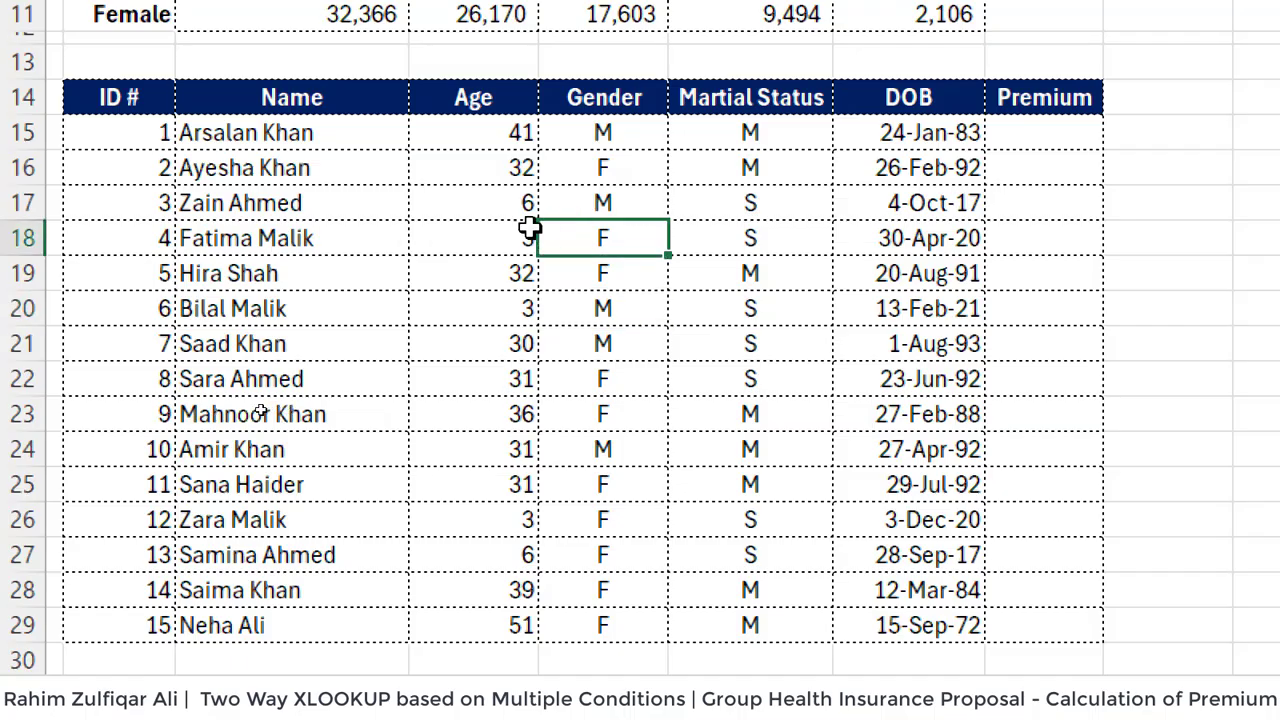
pyautogui.click(487, 243)
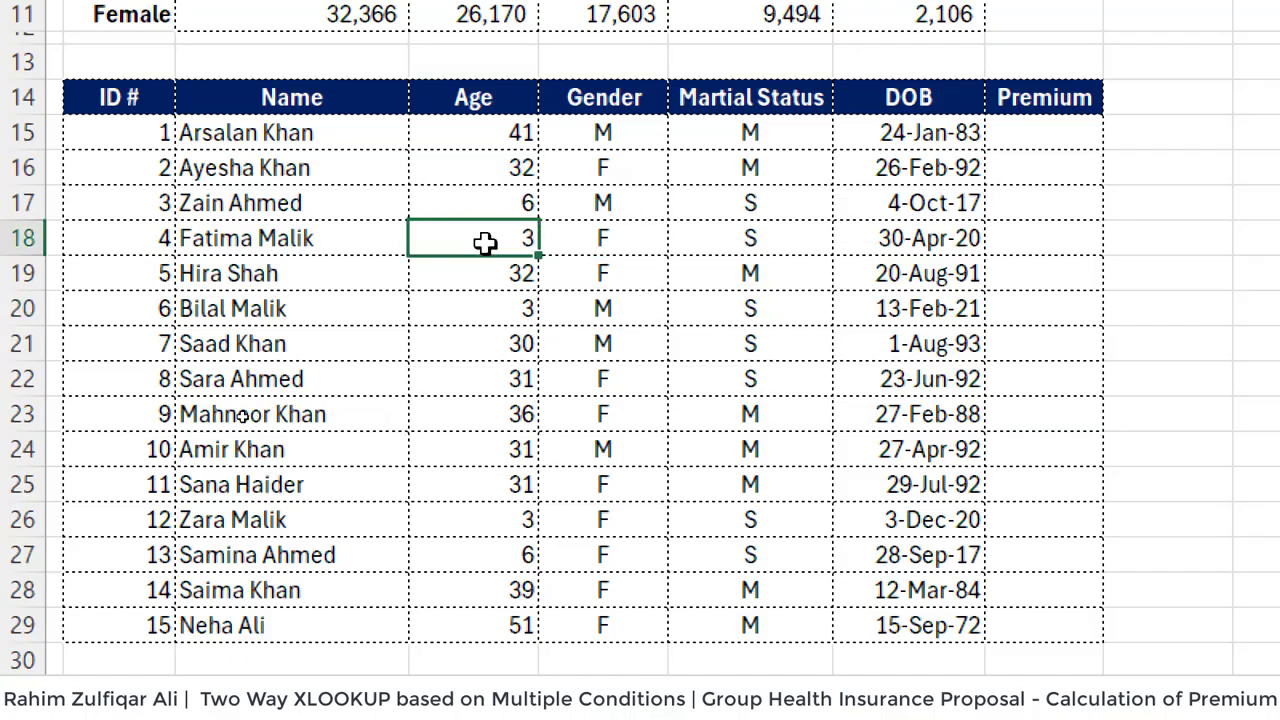
pyautogui.click(740, 240)
pyautogui.scroll(1, 740, 240)
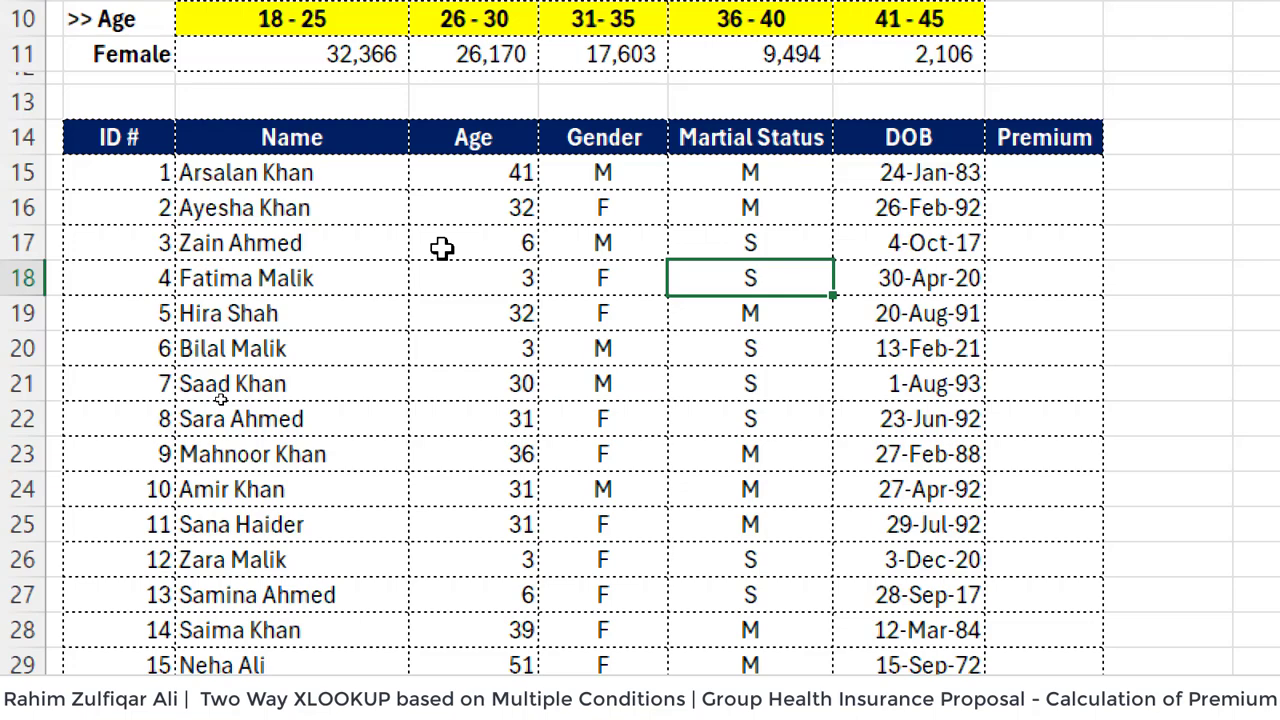
# Examine the Hospital Care and Maternity contribution tables, paying attention to how the Hospital Care age bands are written.
pyautogui.click(1020, 180)
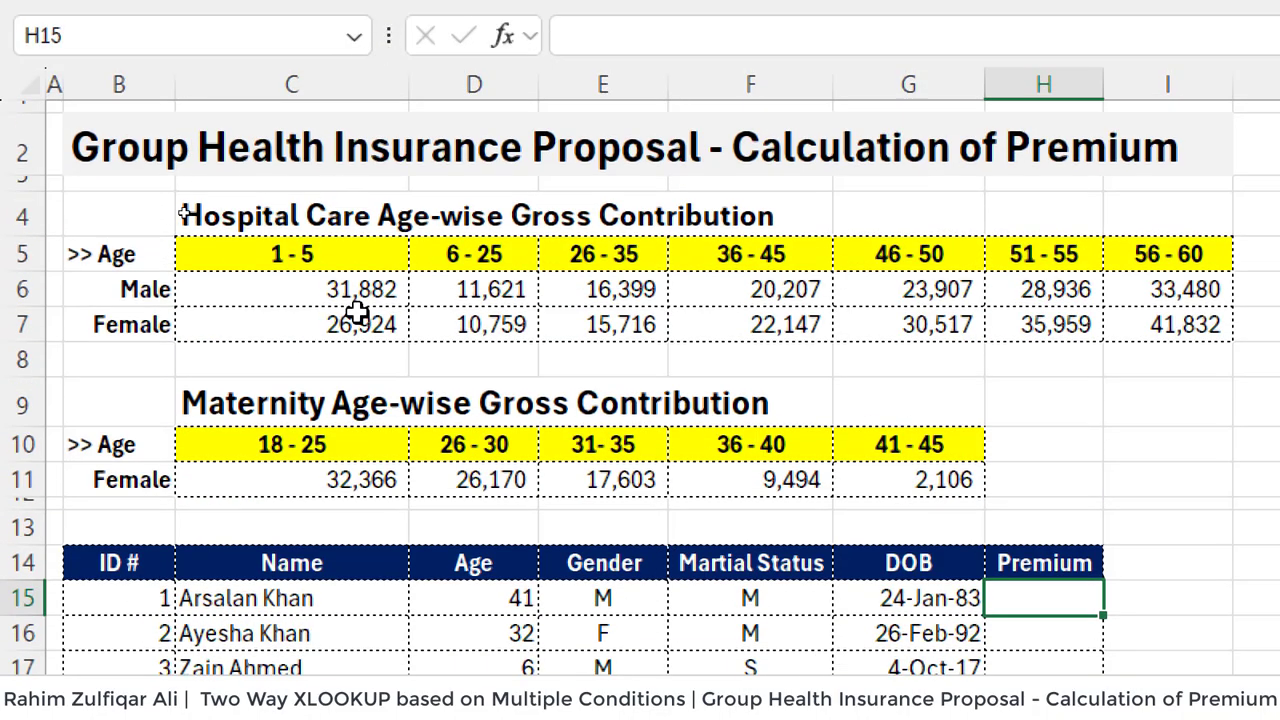
pyautogui.click(372, 298)
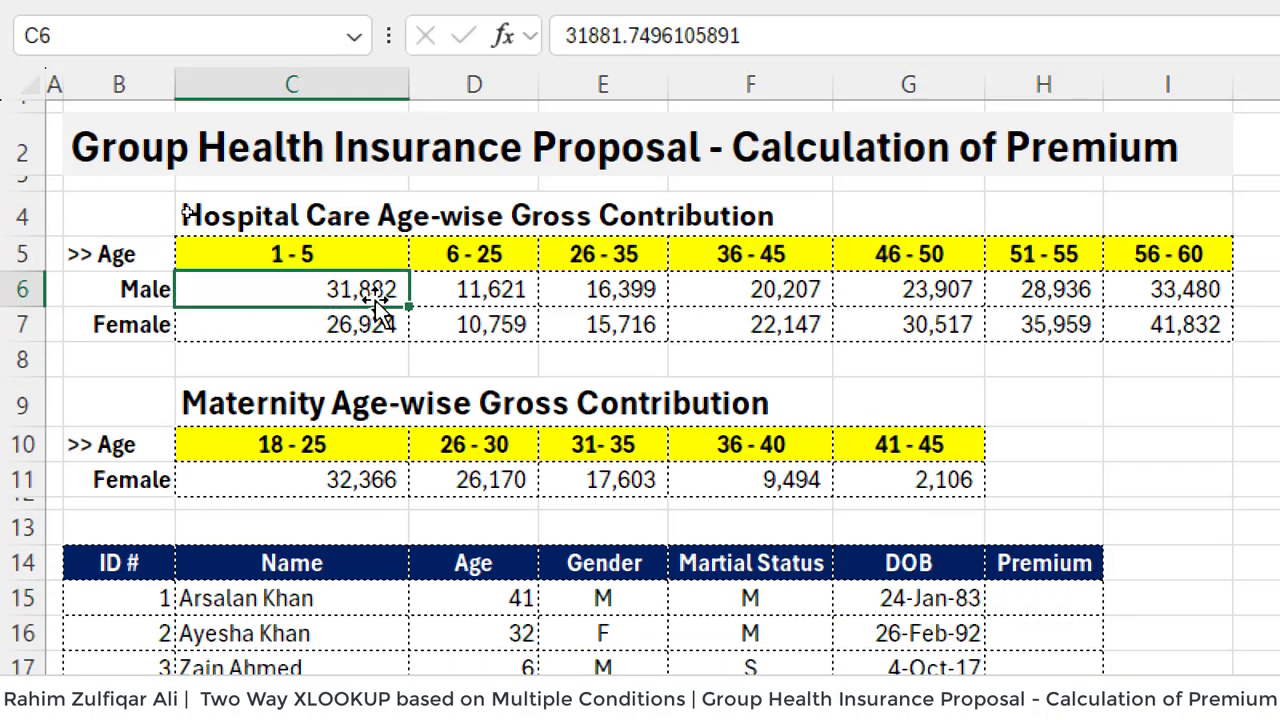
pyautogui.click(345, 481)
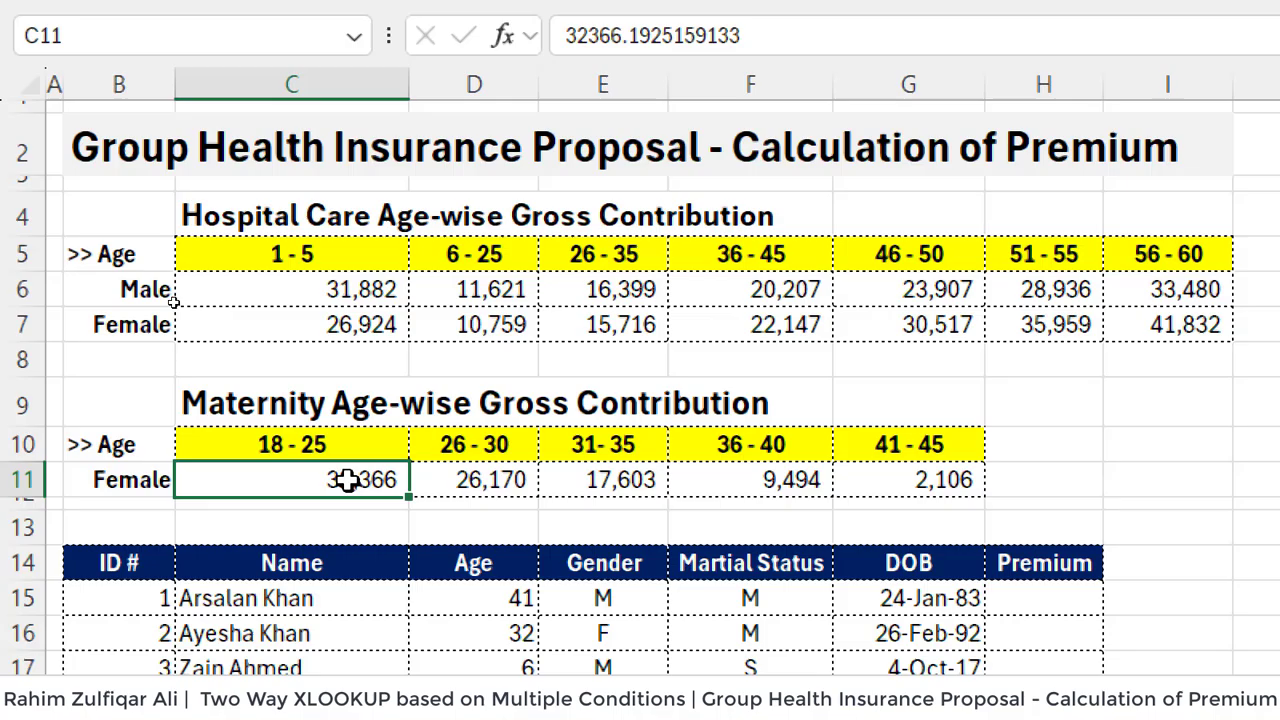
pyautogui.click(345, 245)
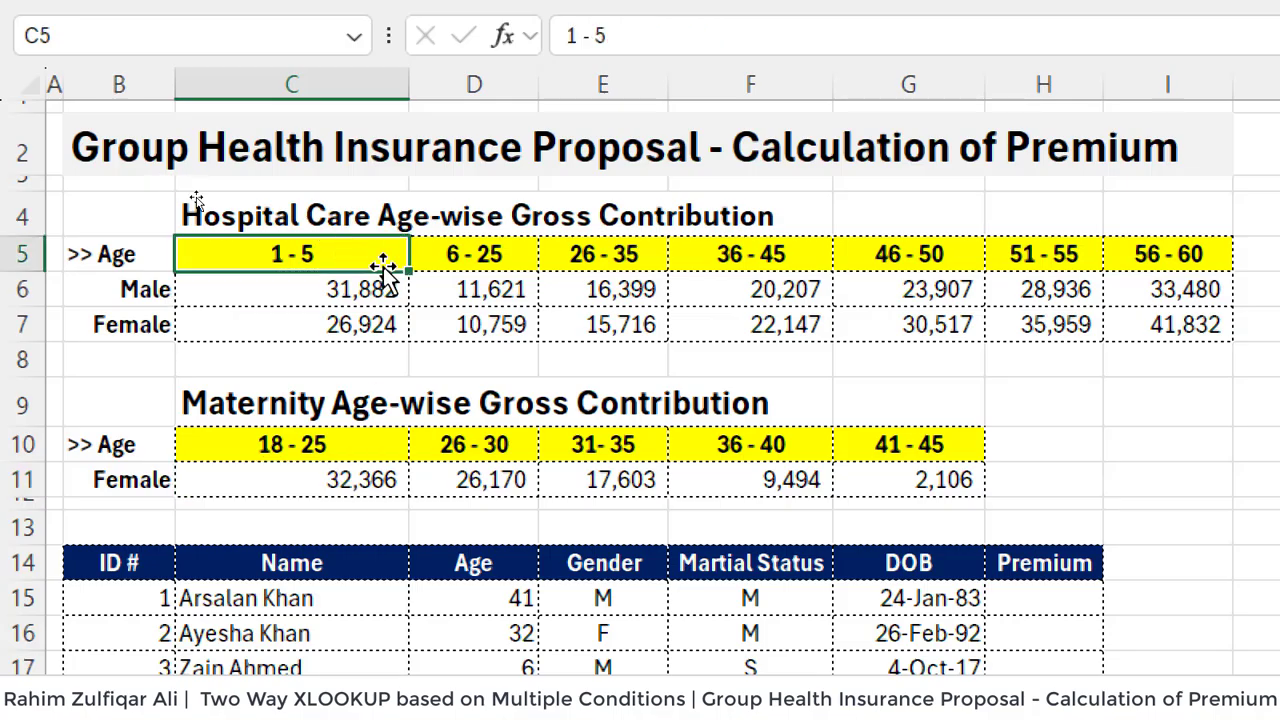
pyautogui.click(437, 260)
pyautogui.click(350, 257)
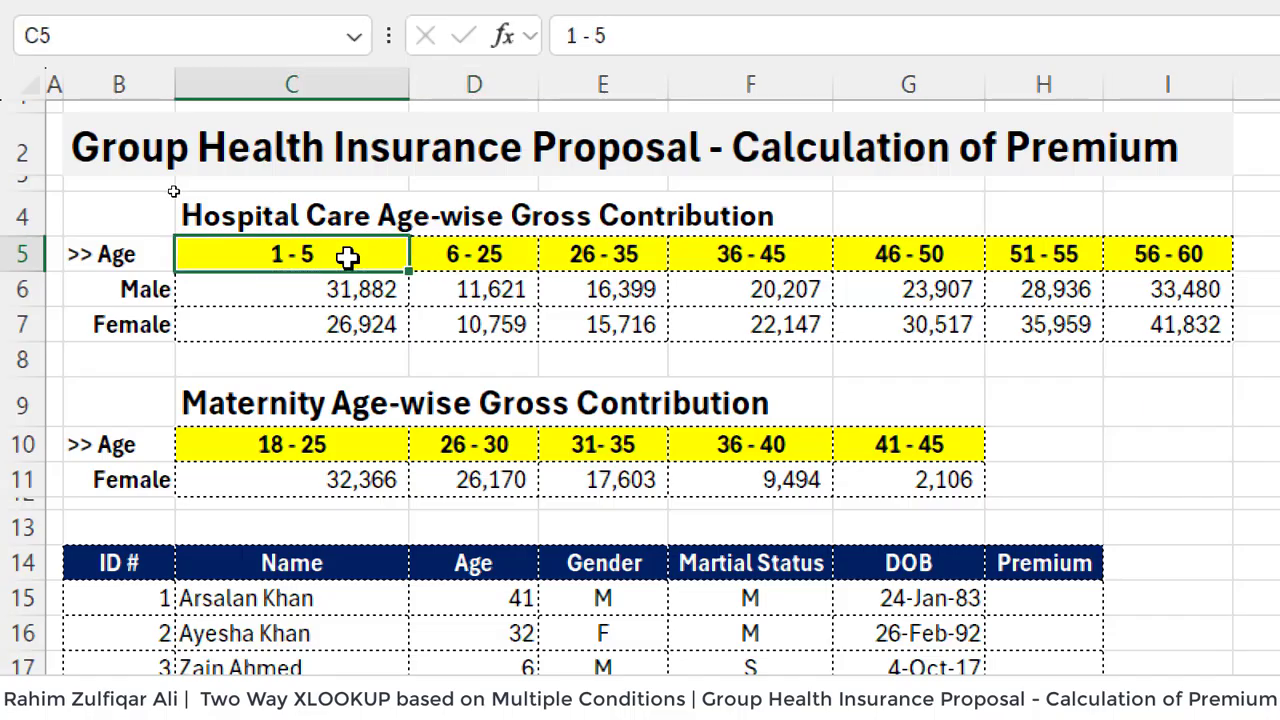
pyautogui.click(505, 248)
pyautogui.click(601, 253)
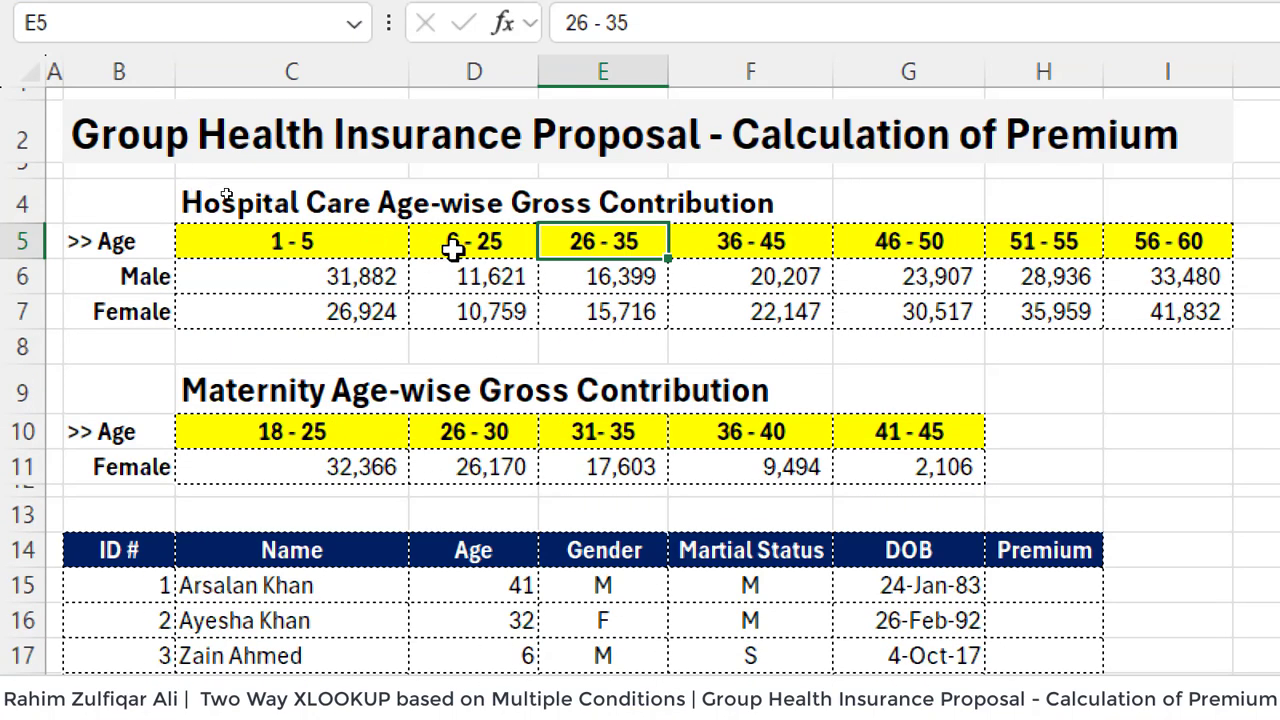
pyautogui.click(452, 247)
pyautogui.click(748, 243)
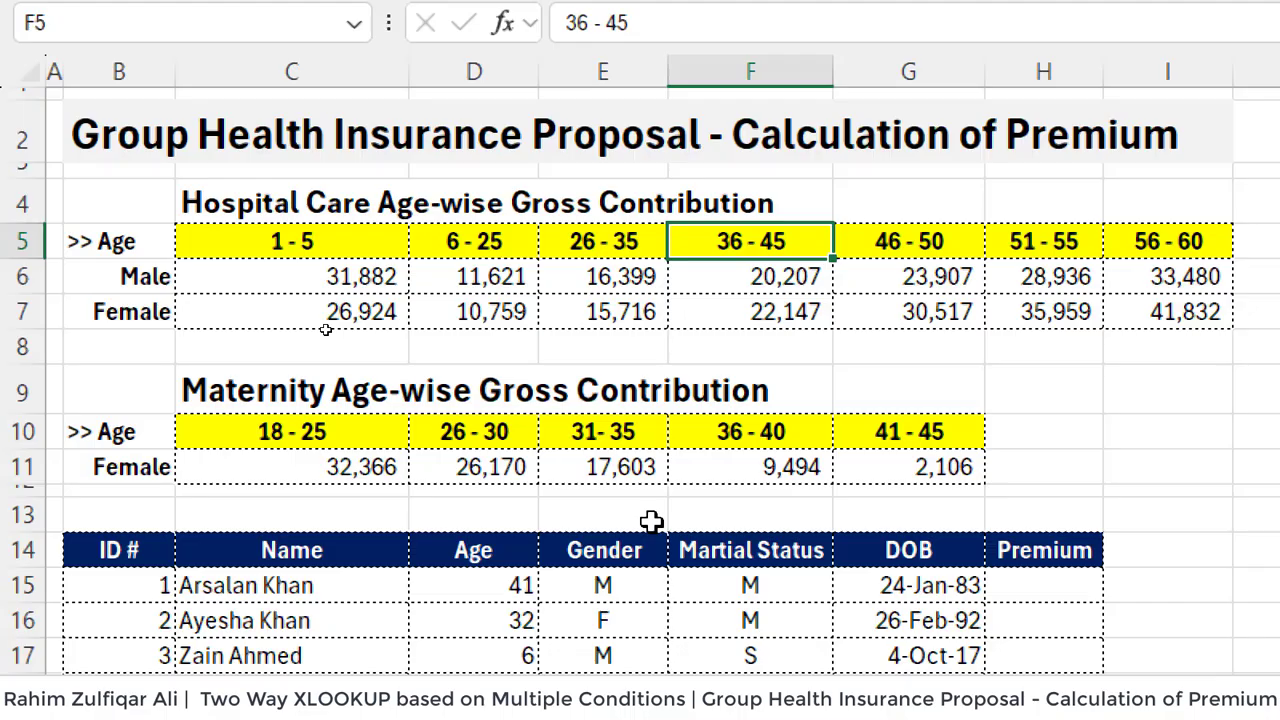
# Insert a row above the Hospital Care age bands and enter the starting ages 1, 6, 26, 36 and 46 in it.
pyautogui.click(361, 243)
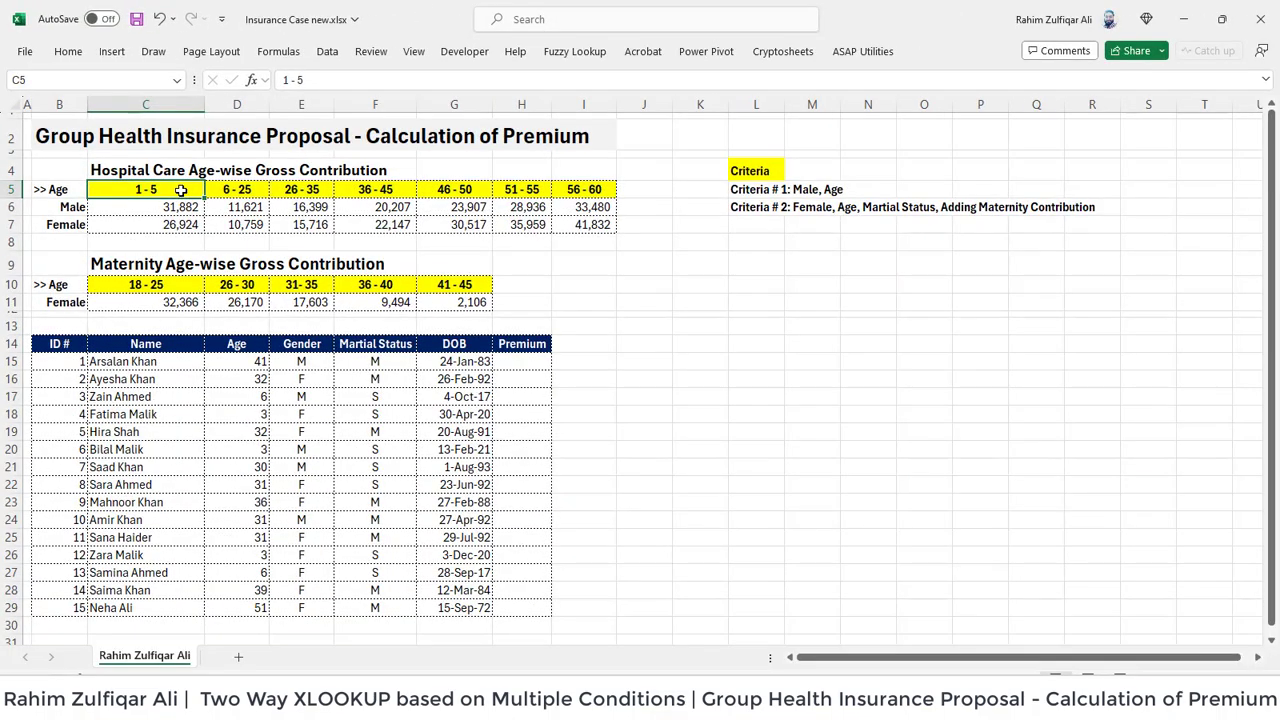
pyautogui.hotkey('alt', 'h')
pyautogui.press('i')
pyautogui.press('r')
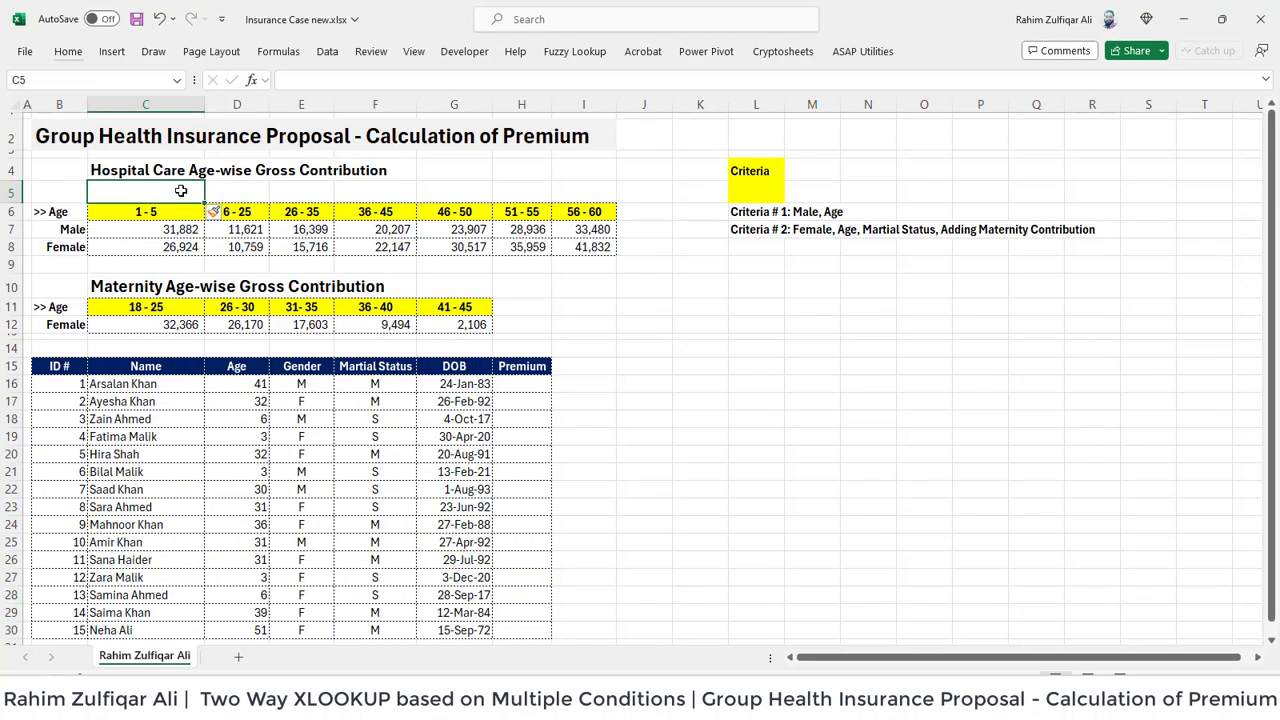
pyautogui.write('1')
pyautogui.press('Tab')
pyautogui.write('6')
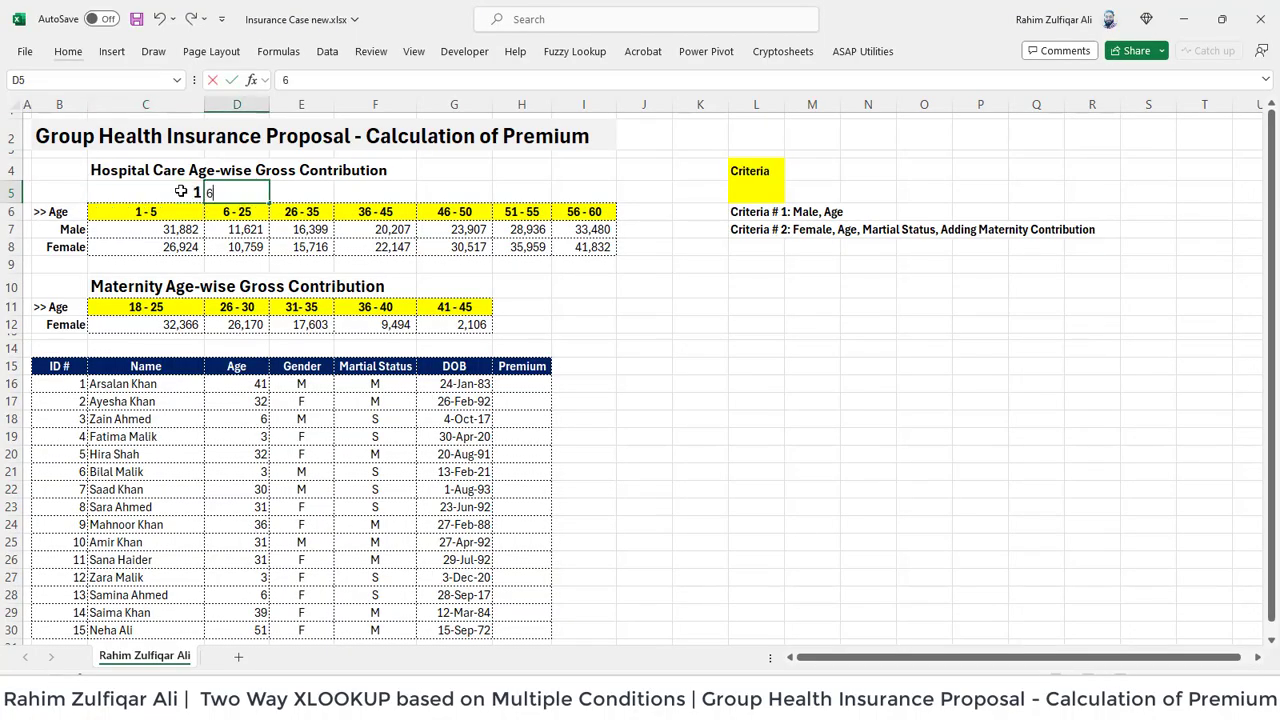
pyautogui.press('Tab')
pyautogui.write('26')
pyautogui.press('Tab')
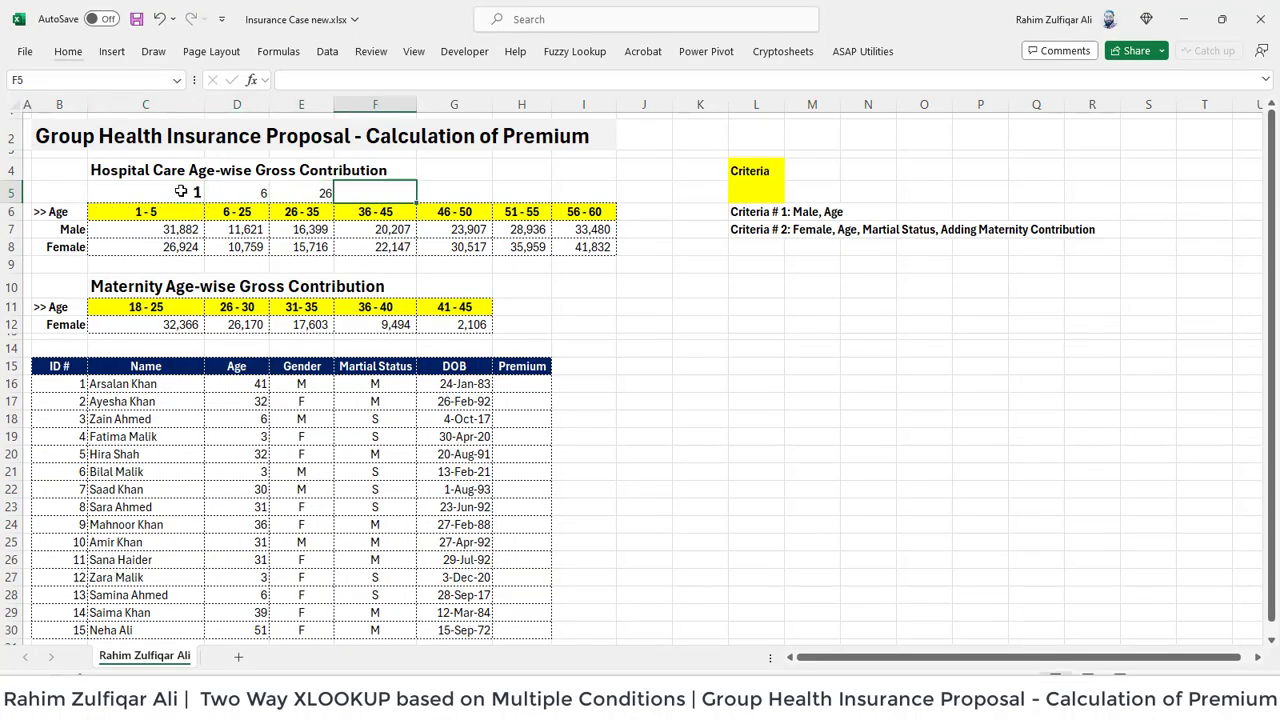
pyautogui.write('36')
pyautogui.press('Tab')
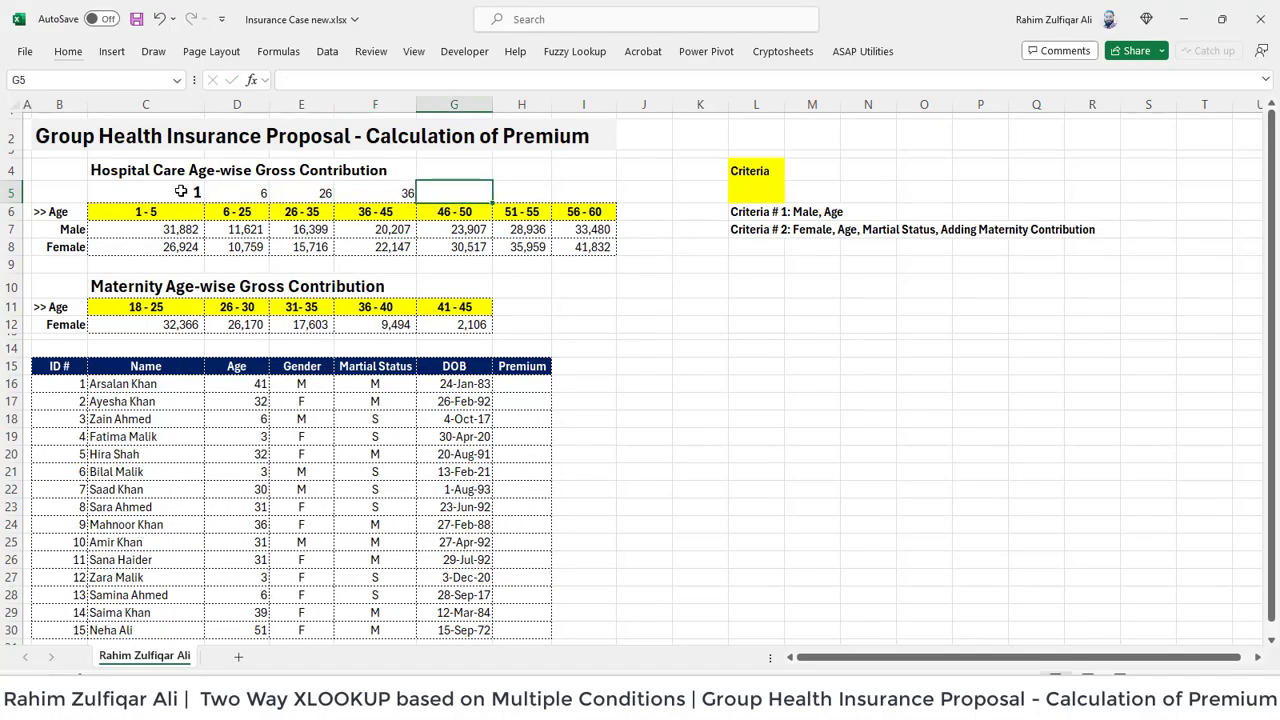
pyautogui.write('46')
pyautogui.press('Tab')
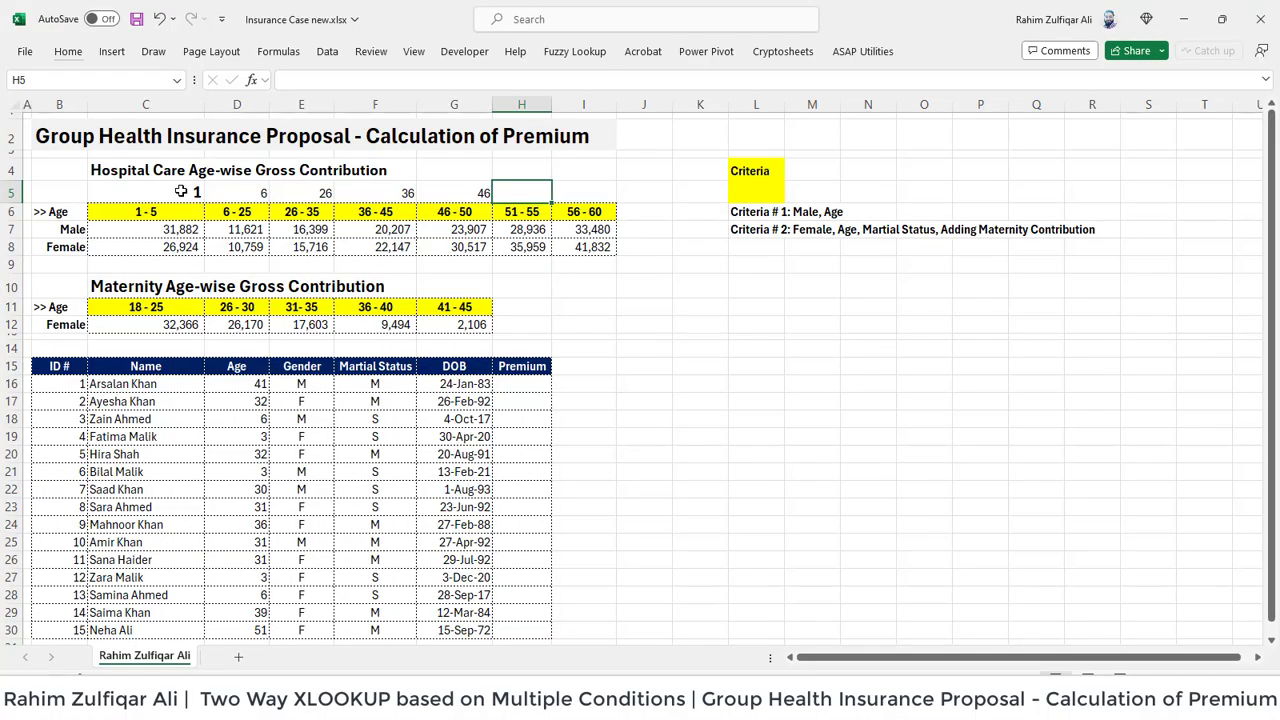
# Fill in the starting ages 51 and 56 for the last two Hospital Care bands, and delete the inserted row.
pyautogui.press('Left')
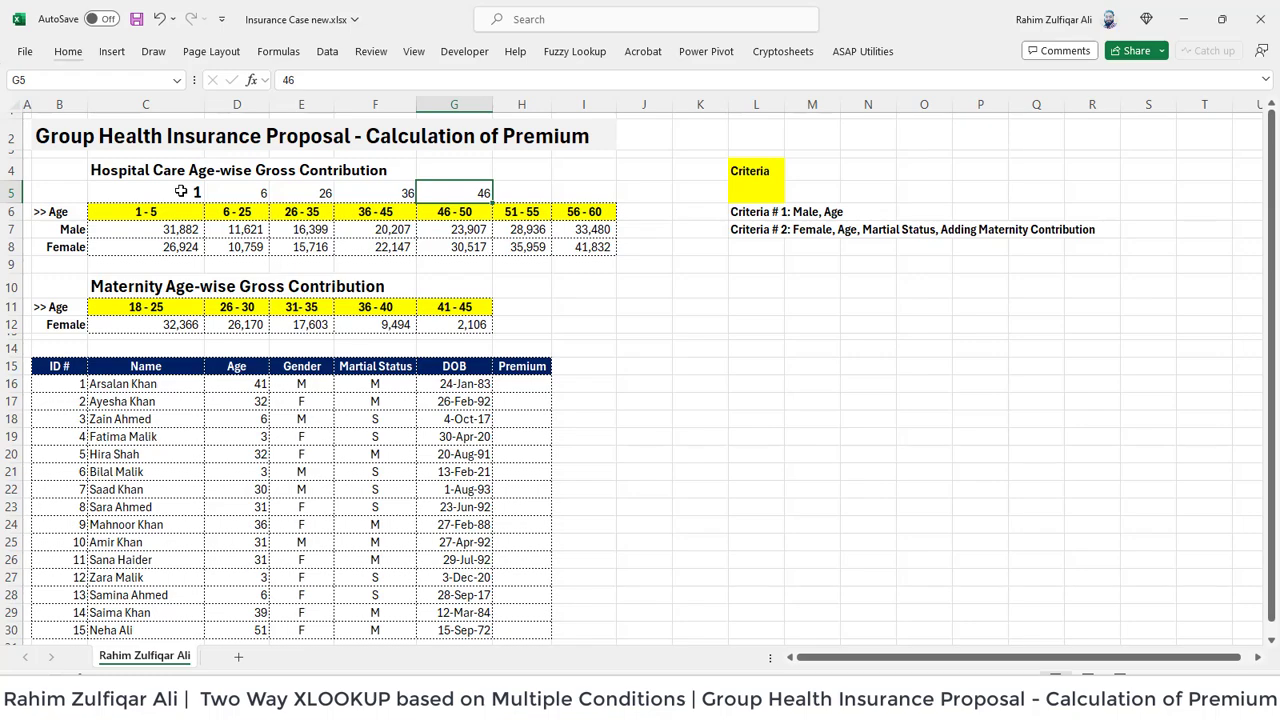
pyautogui.click(181, 191)
pyautogui.hotkey('ctrl', 'shift', 'Right')
pyautogui.press('Right')
pyautogui.press('Right')
pyautogui.press('Right')
pyautogui.press('Right')
pyautogui.press('Right')
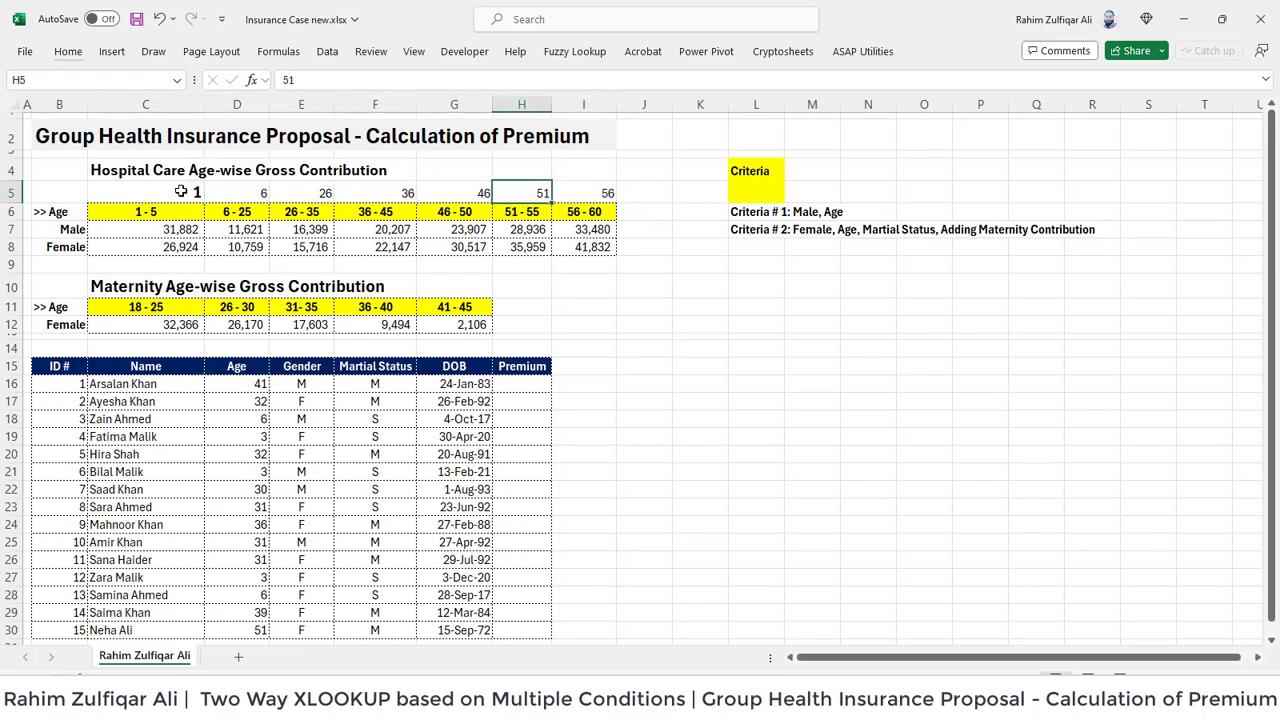
pyautogui.hotkey('shift', 'space')
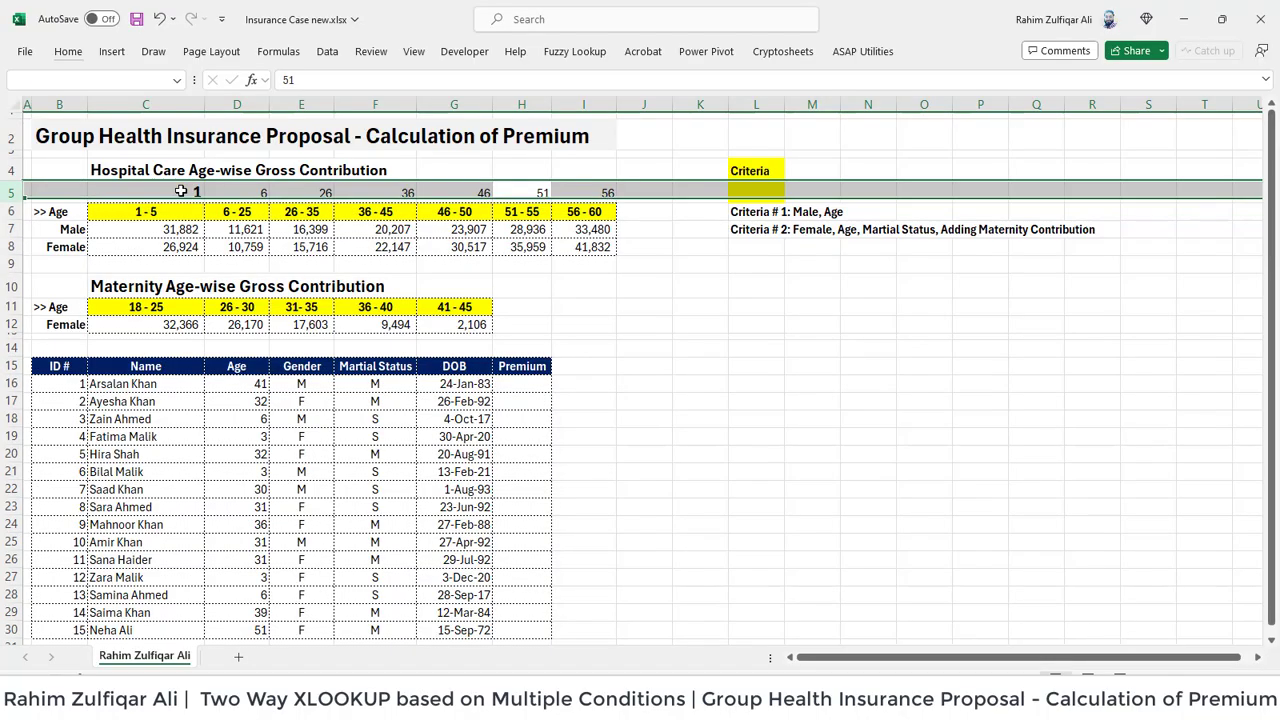
pyautogui.hotkey('ctrl', '-')
pyautogui.press('Down')
pyautogui.press('Down')
pyautogui.press('Down')
pyautogui.press('Down')
pyautogui.press('Right')
pyautogui.press('Right')
pyautogui.press('Right')
pyautogui.press('Right')
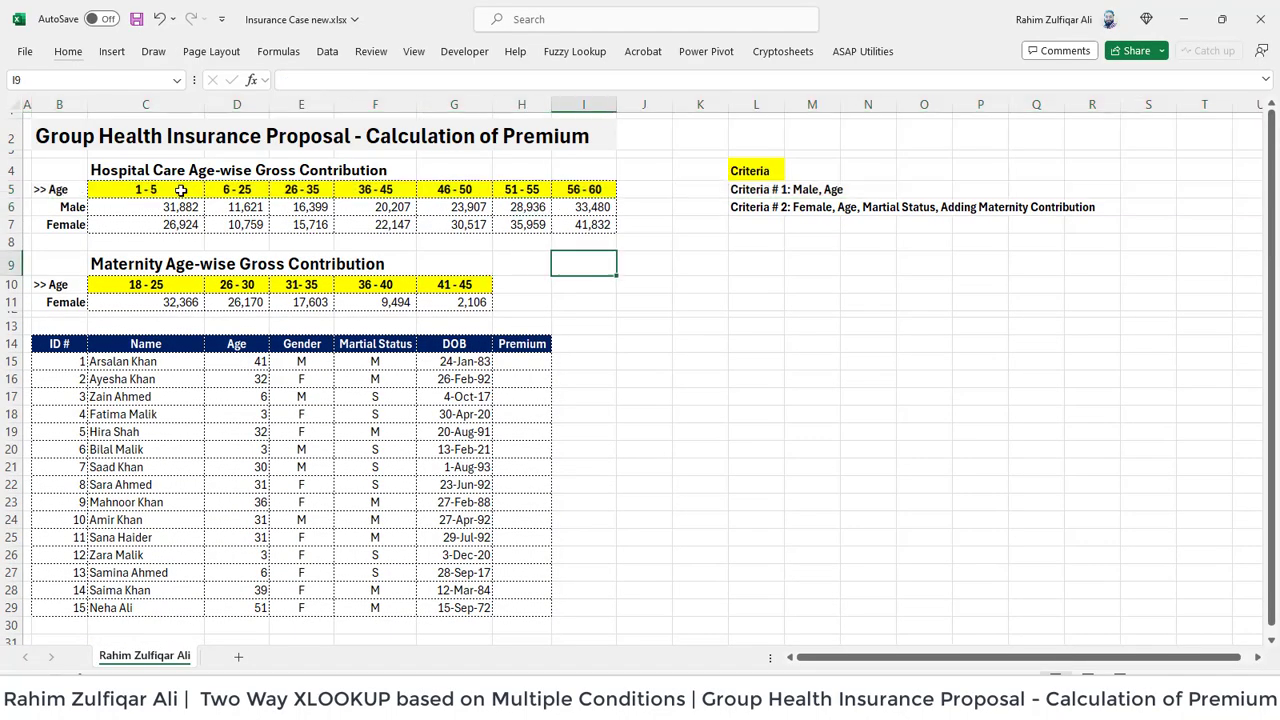
pyautogui.press('Left')
pyautogui.press('Left')
pyautogui.press('Left')
pyautogui.press('Left')
pyautogui.press('Up')
pyautogui.press('Up')
pyautogui.press('Up')
pyautogui.press('Up')
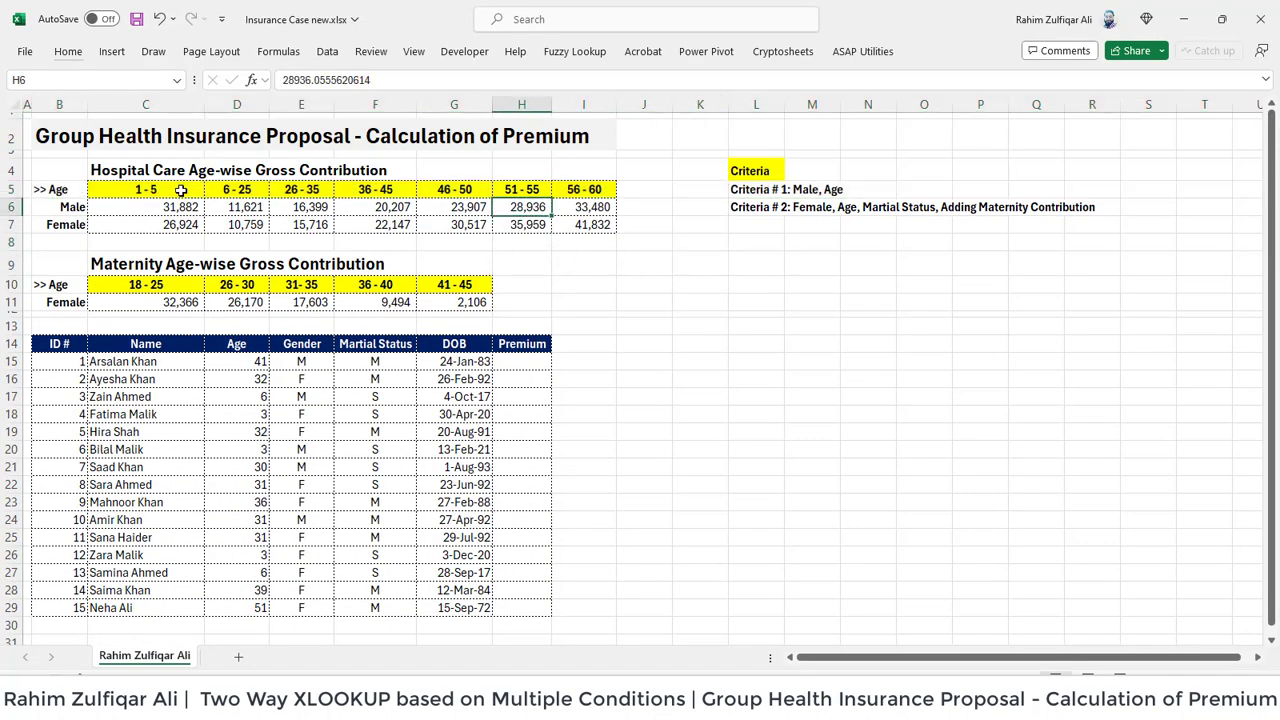
pyautogui.press('Left')
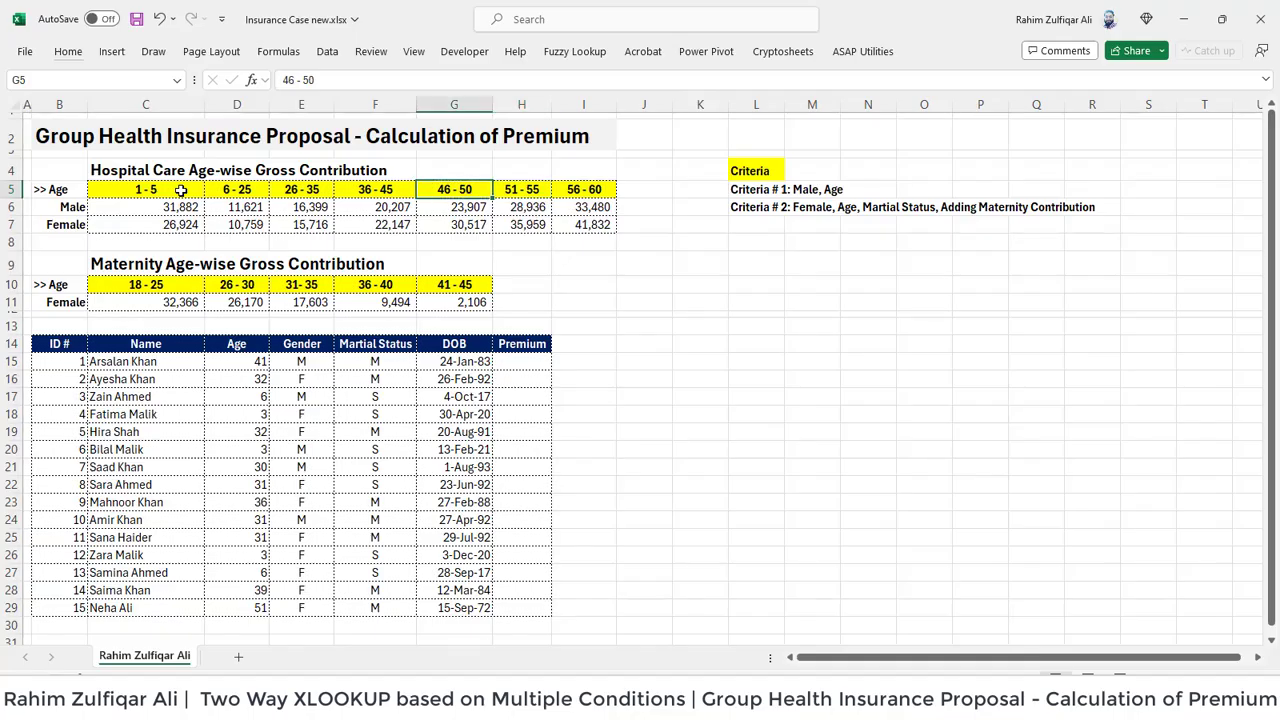
pyautogui.press('Right')
pyautogui.press('Right')
pyautogui.press('Right')
pyautogui.press('Right')
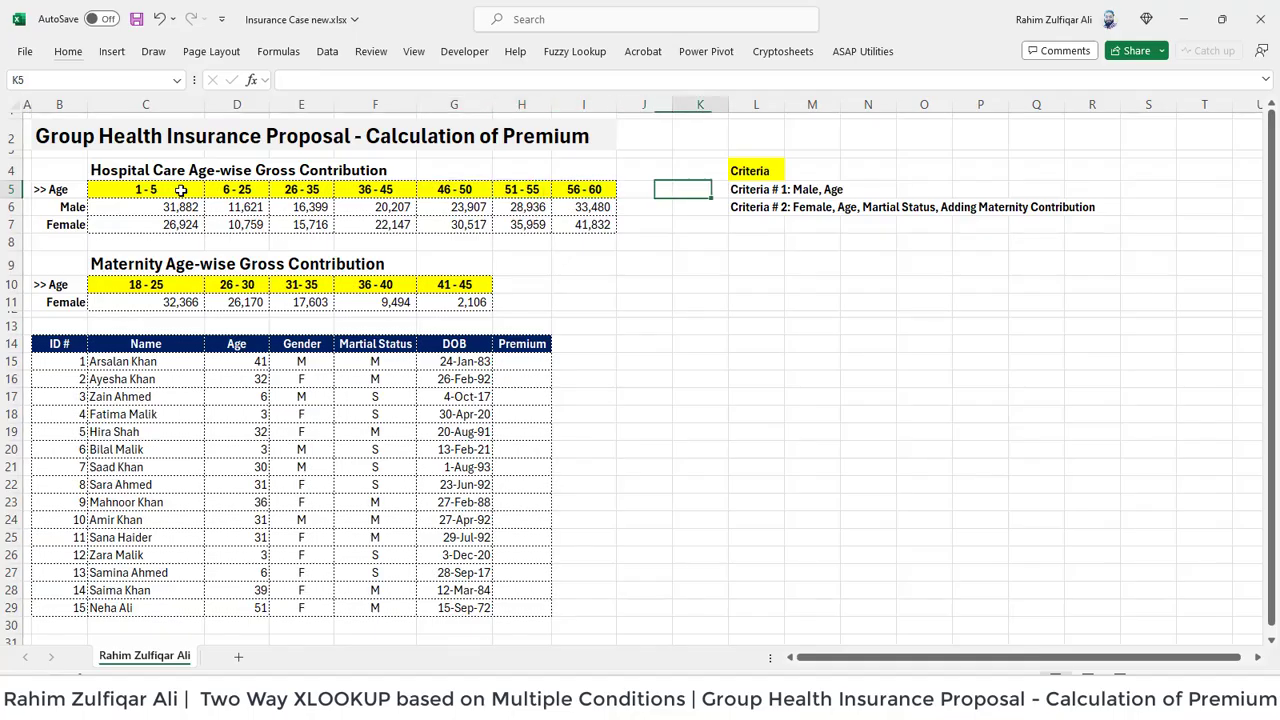
pyautogui.press('Down')
pyautogui.press('Down')
pyautogui.press('Down')
pyautogui.press('Down')
# Extract the starting ages of all Hospital Care bands from cell C8 with =TEXTBEFORE(C5:I5," - ").
pyautogui.click(140, 243)
pyautogui.write('=')
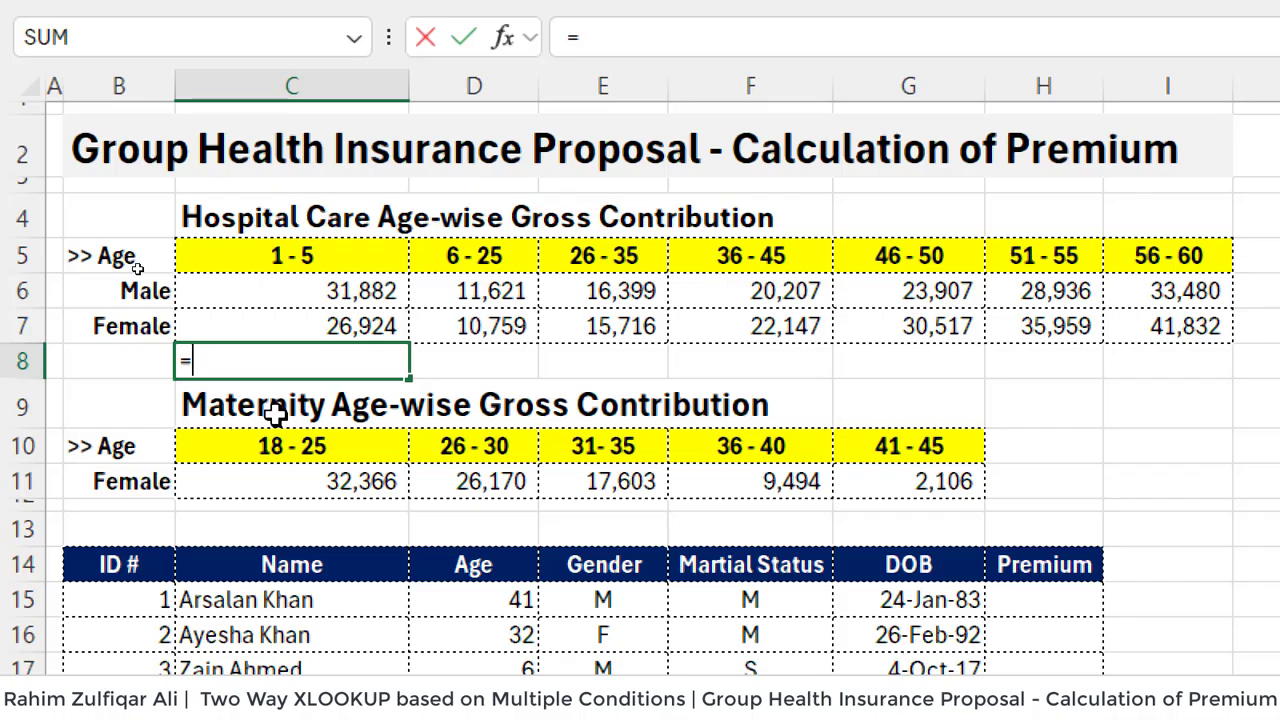
pyautogui.write('text')
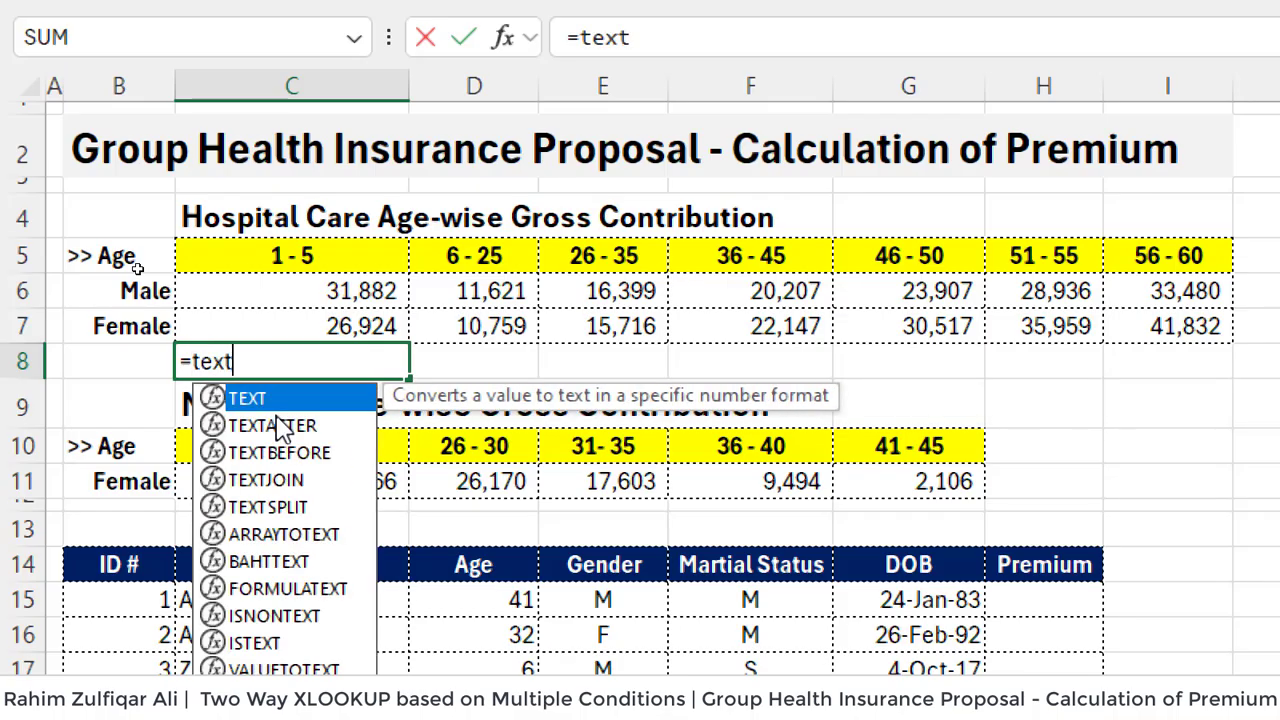
pyautogui.press('Down')
pyautogui.press('Down')
pyautogui.press('Tab')
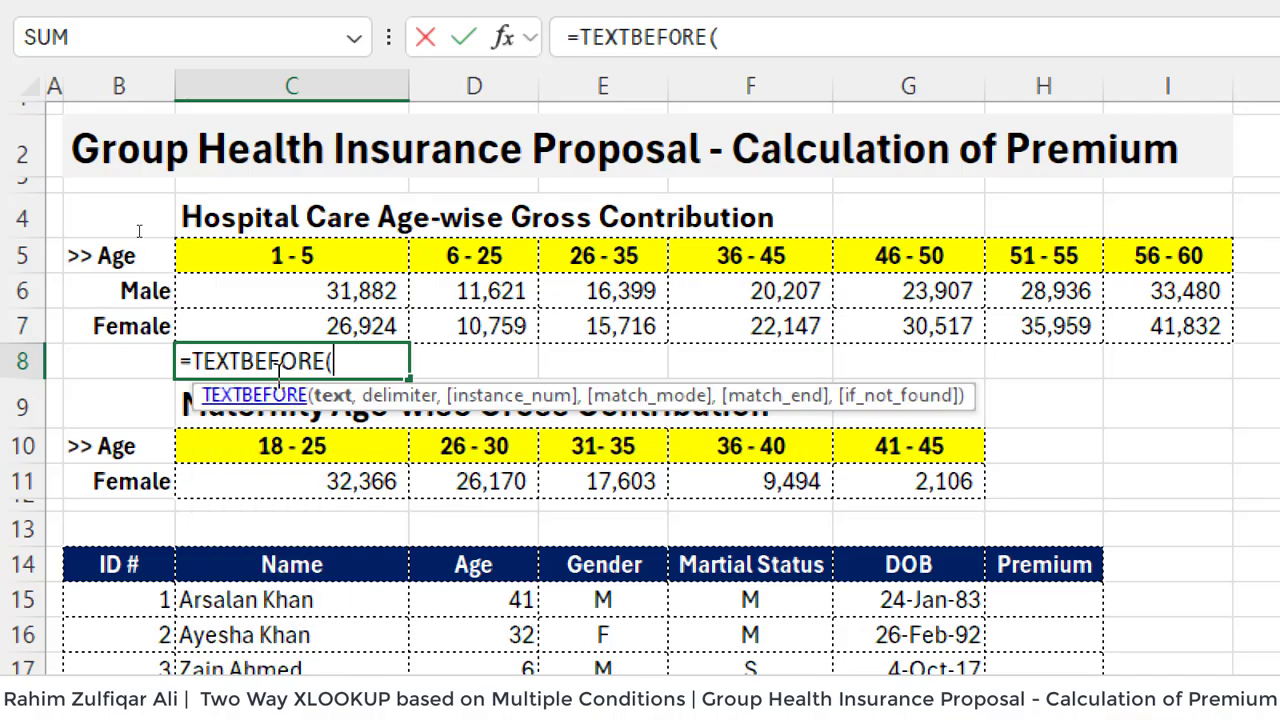
pyautogui.click(297, 256)
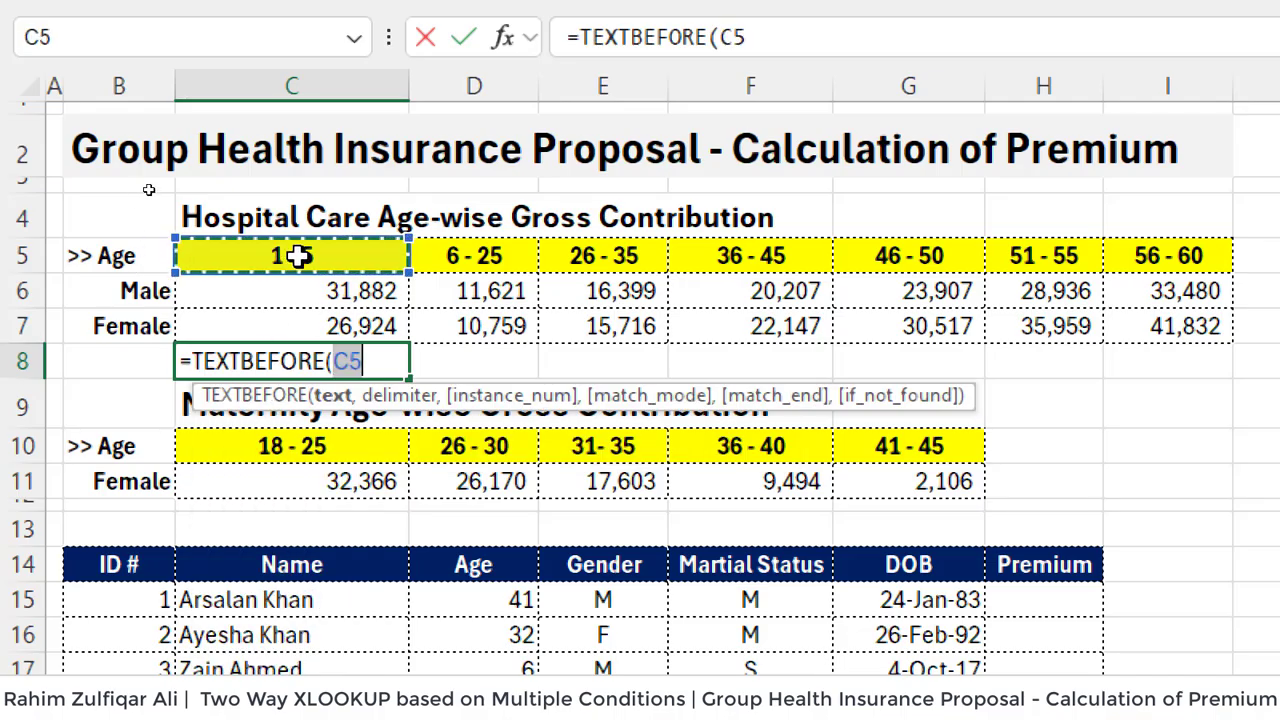
pyautogui.hotkey('ctrl', 'shift', 'Right')
pyautogui.write(',')
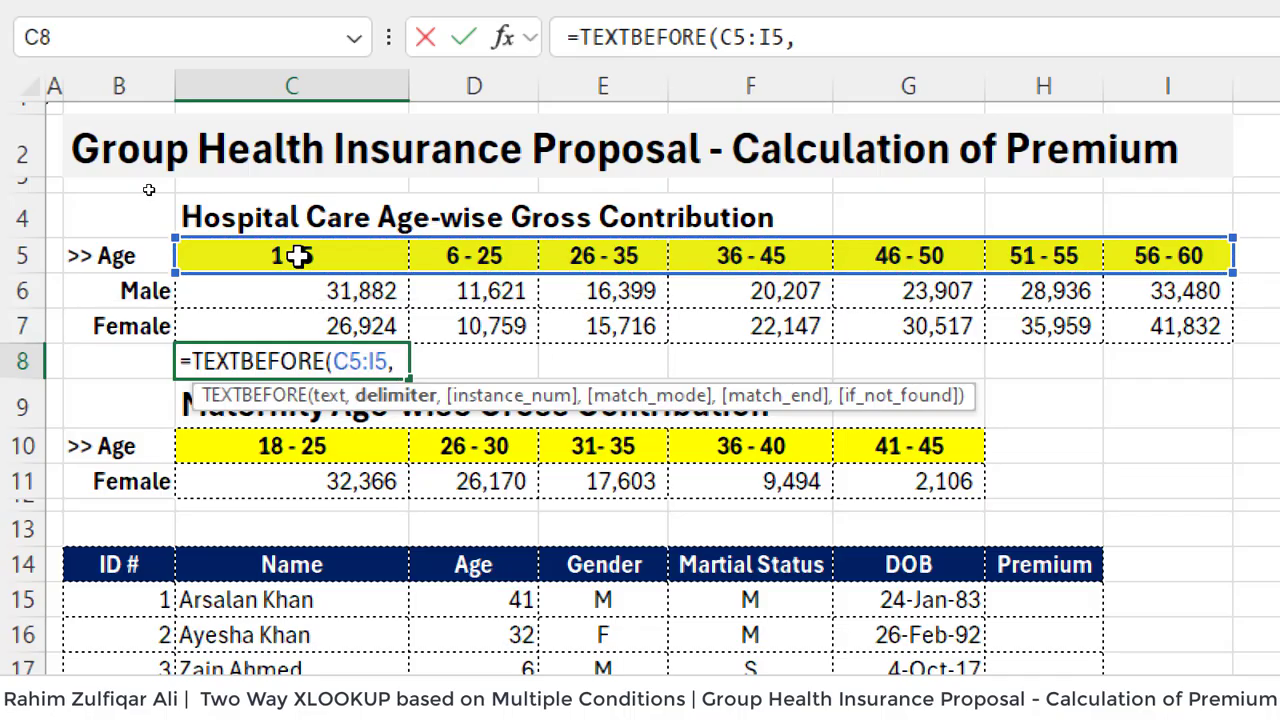
pyautogui.write('" - ")')
pyautogui.hotkey('ctrl', 'Return')
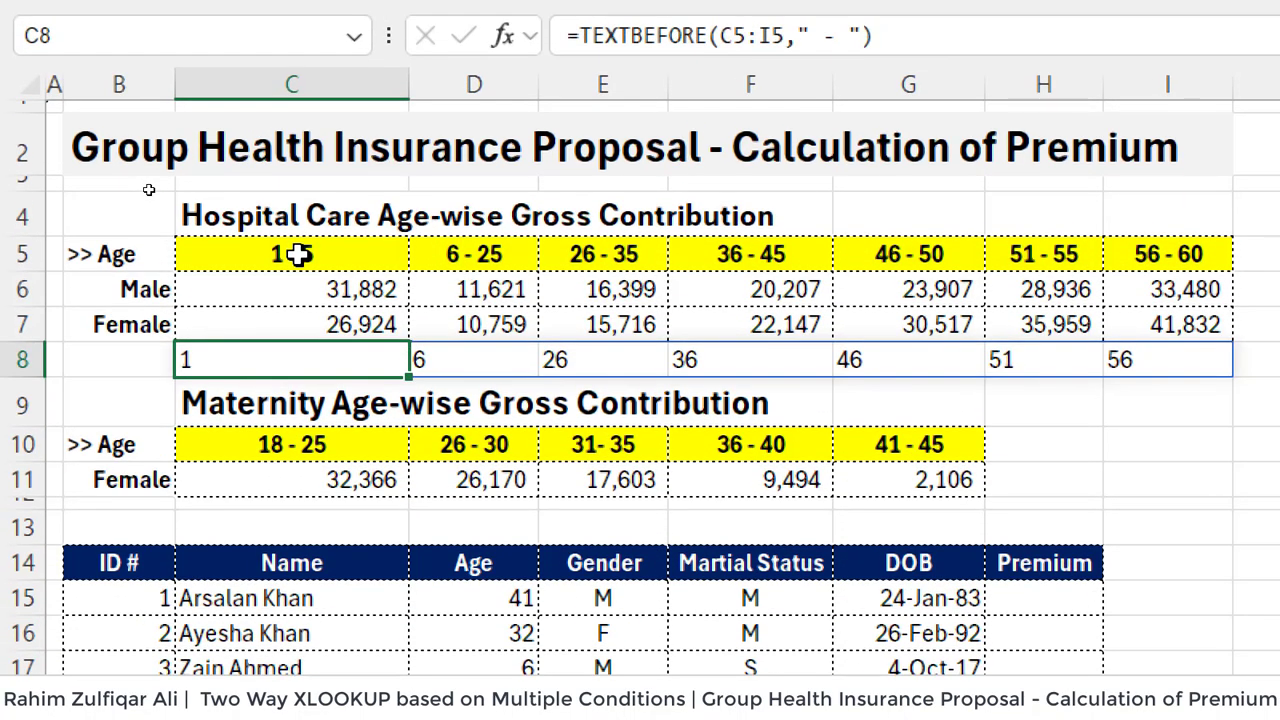
# Examine the starting ages spilled along row 8 and the TEXTBEFORE formula in C8 behind them.
pyautogui.press('Right')
pyautogui.press('Right')
pyautogui.press('Left')
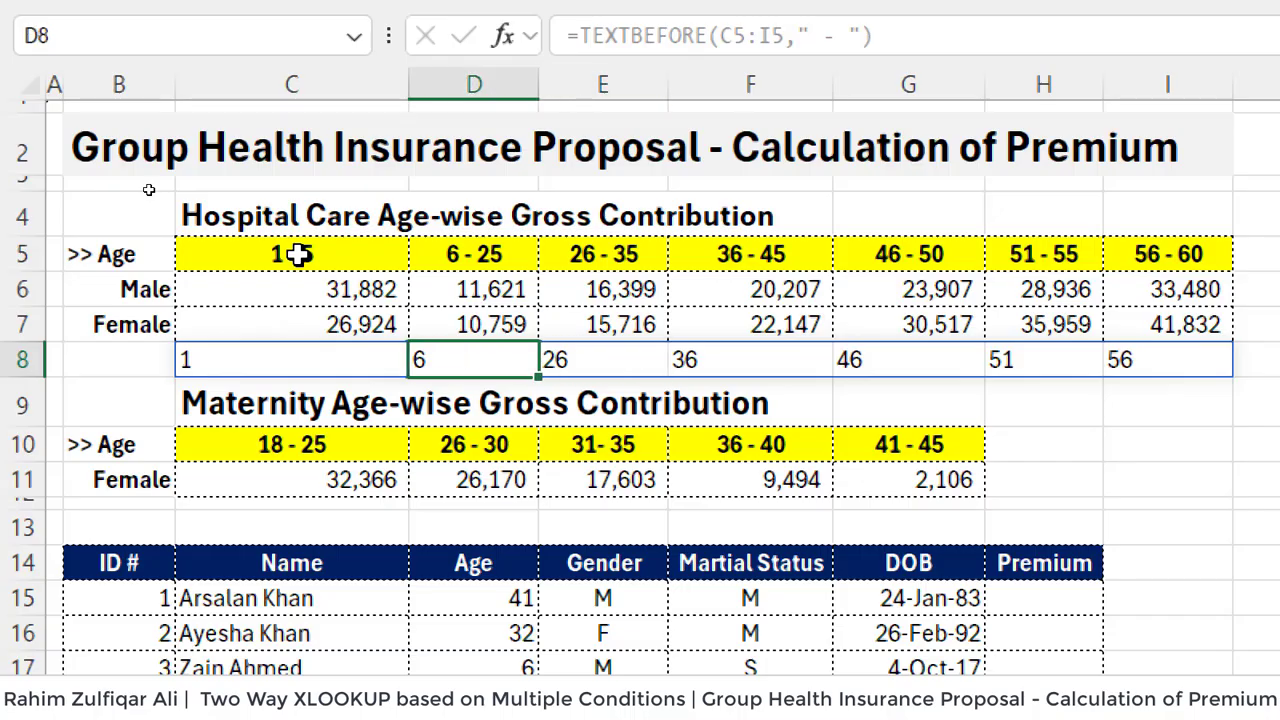
pyautogui.press('Left')
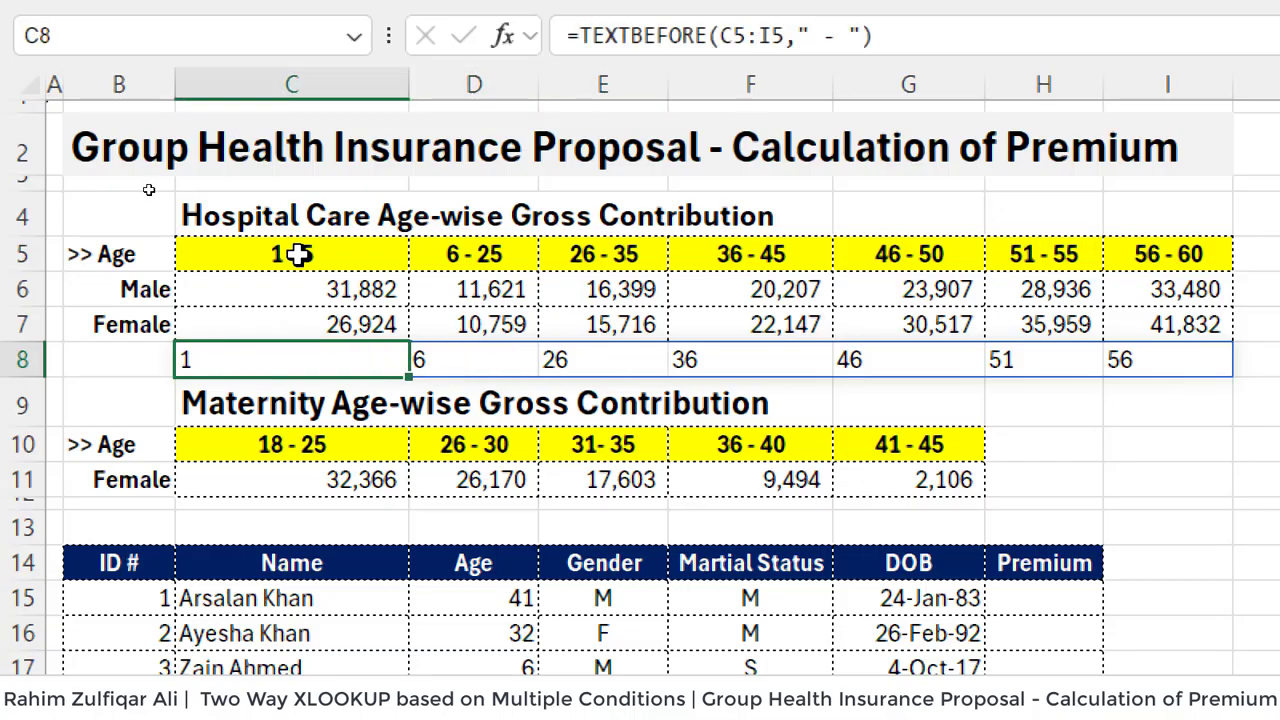
pyautogui.press('Right')
pyautogui.press('Right')
pyautogui.press('Right')
pyautogui.press('Right')
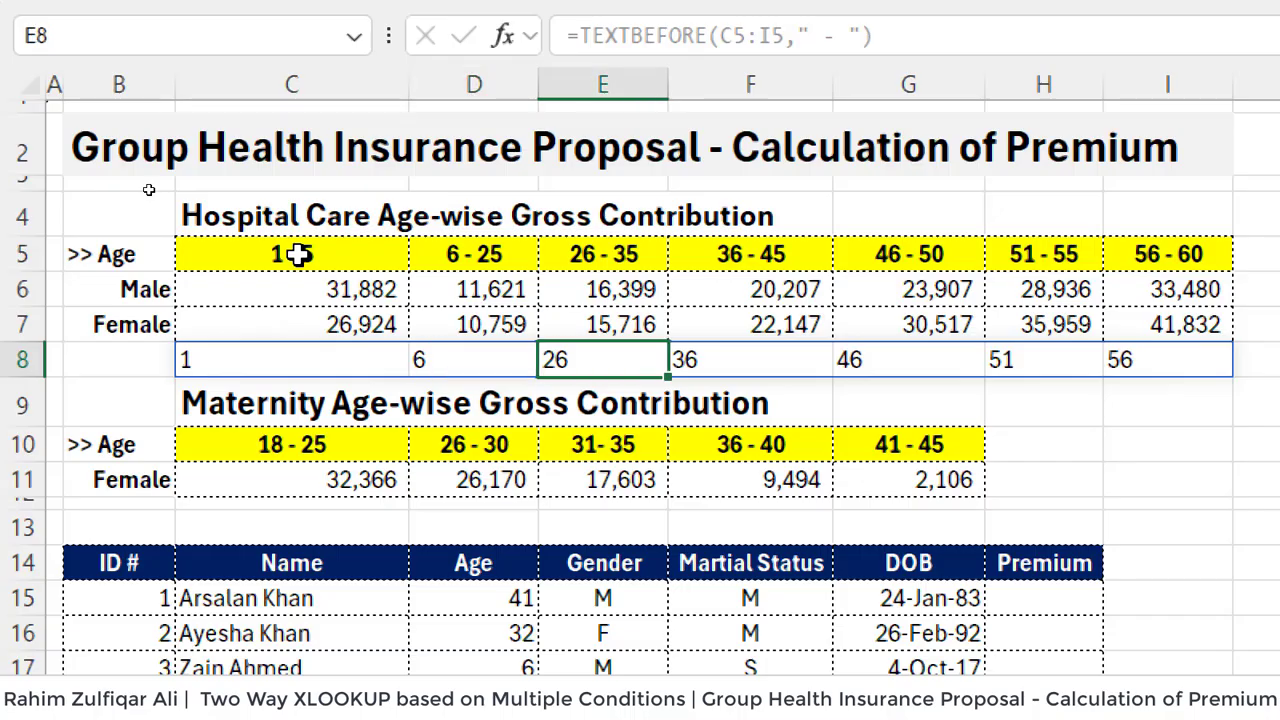
pyautogui.press('Left')
pyautogui.press('Left')
pyautogui.press('Left')
pyautogui.press('Left')
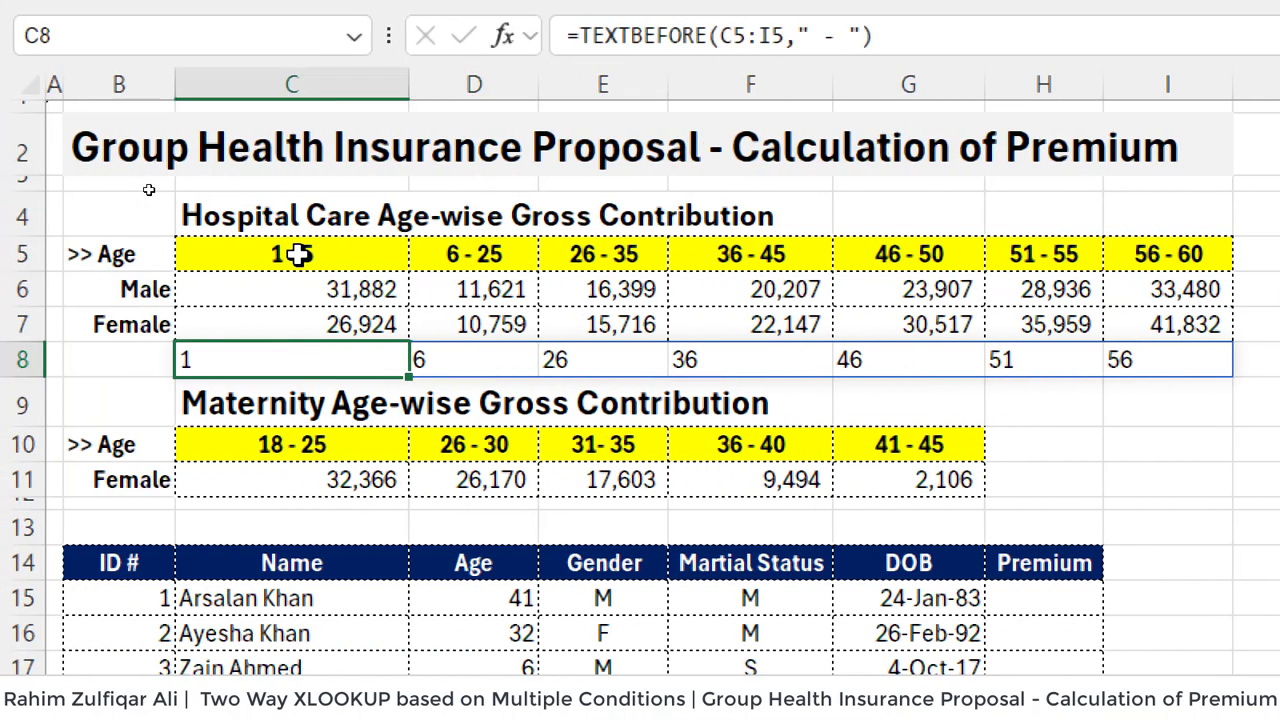
pyautogui.press('F2')
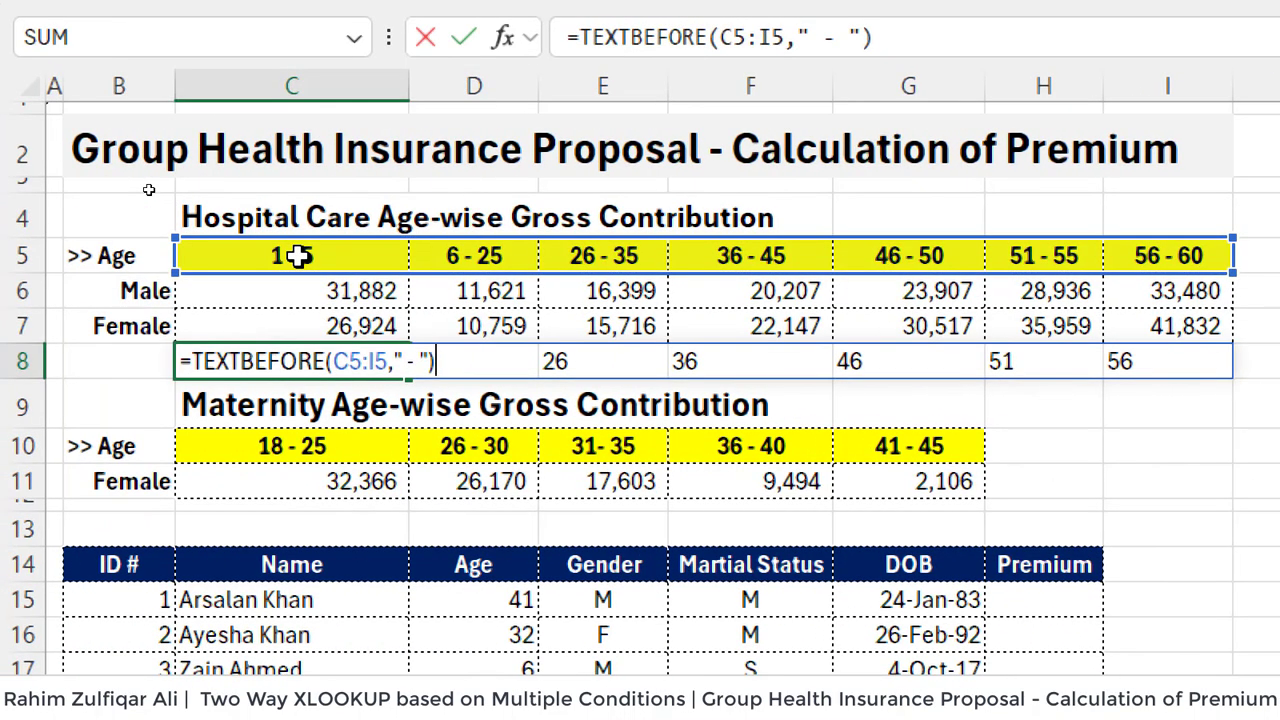
pyautogui.press('Return')
# Test in cell I10 whether the last extracted starting age is a real number with =ISNUMBER(I8).
pyautogui.press('Right')
pyautogui.press('Right')
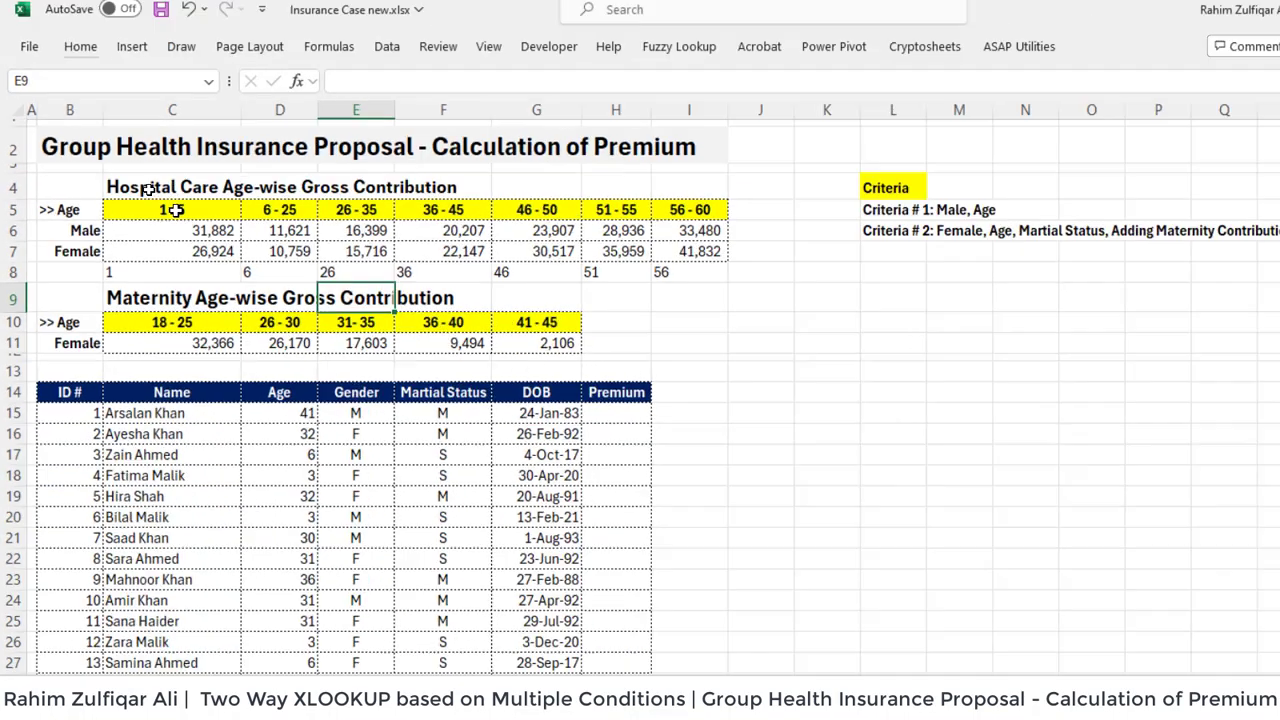
pyautogui.press('Right')
pyautogui.press('Right')
pyautogui.press('Right')
pyautogui.press('Right')
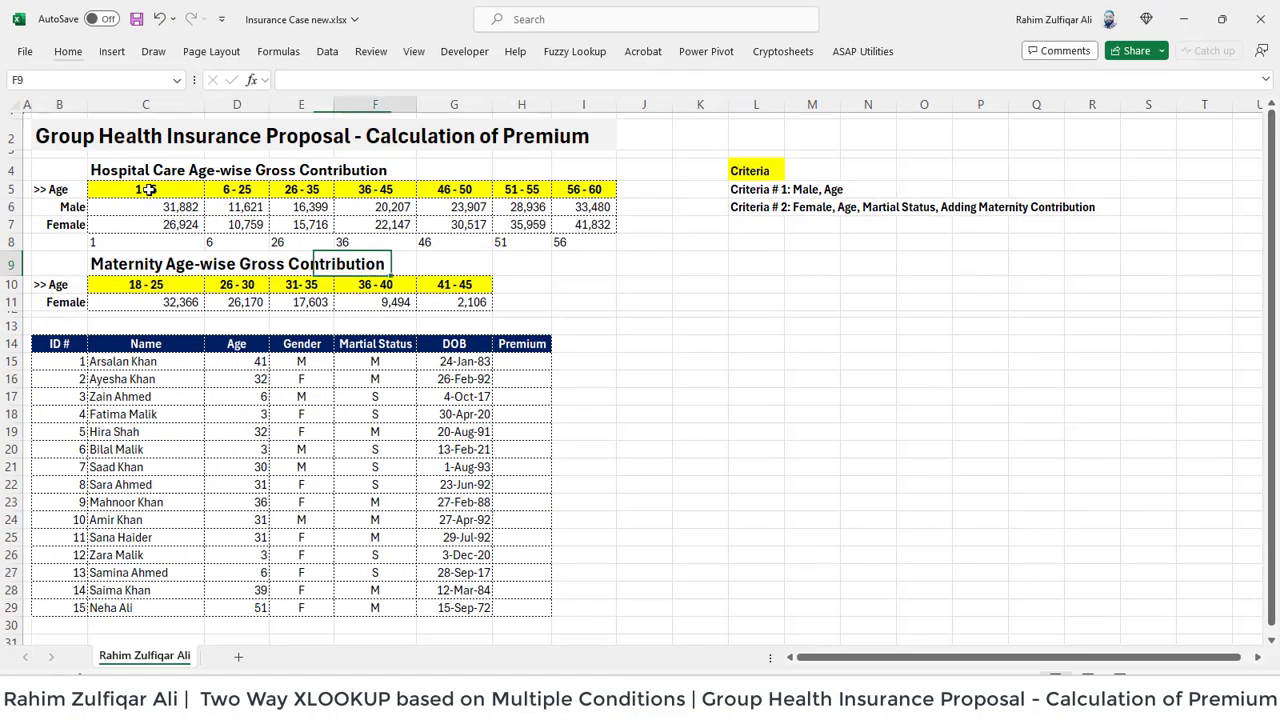
pyautogui.press('Down')
pyautogui.write('=isn')
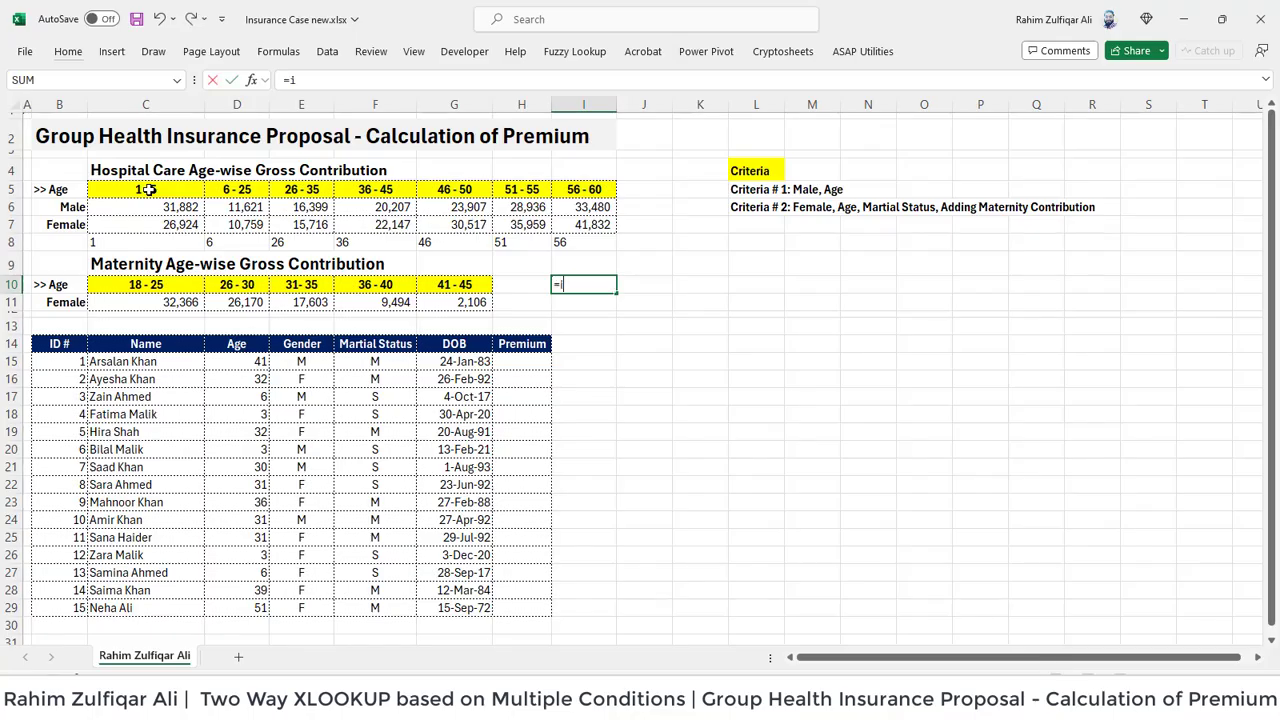
pyautogui.press('Down')
pyautogui.press('Down')
pyautogui.press('Tab')
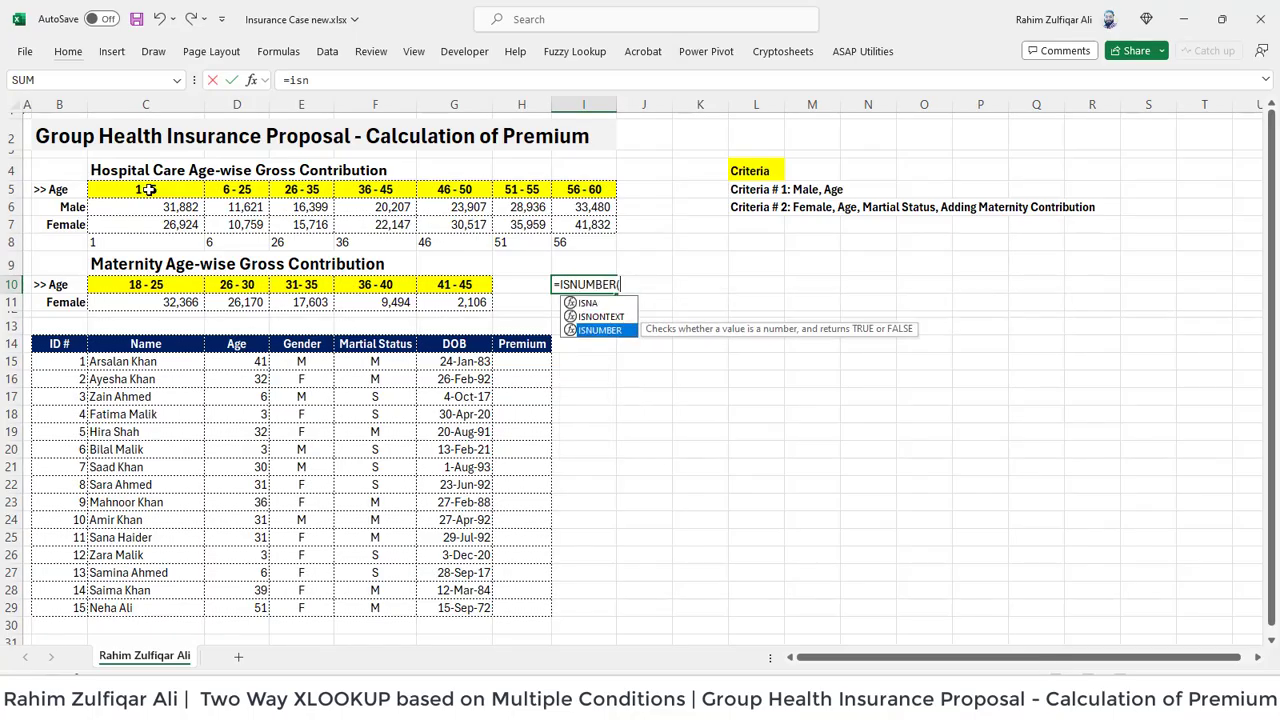
pyautogui.press('Up')
pyautogui.press('Up')
pyautogui.press('Return')
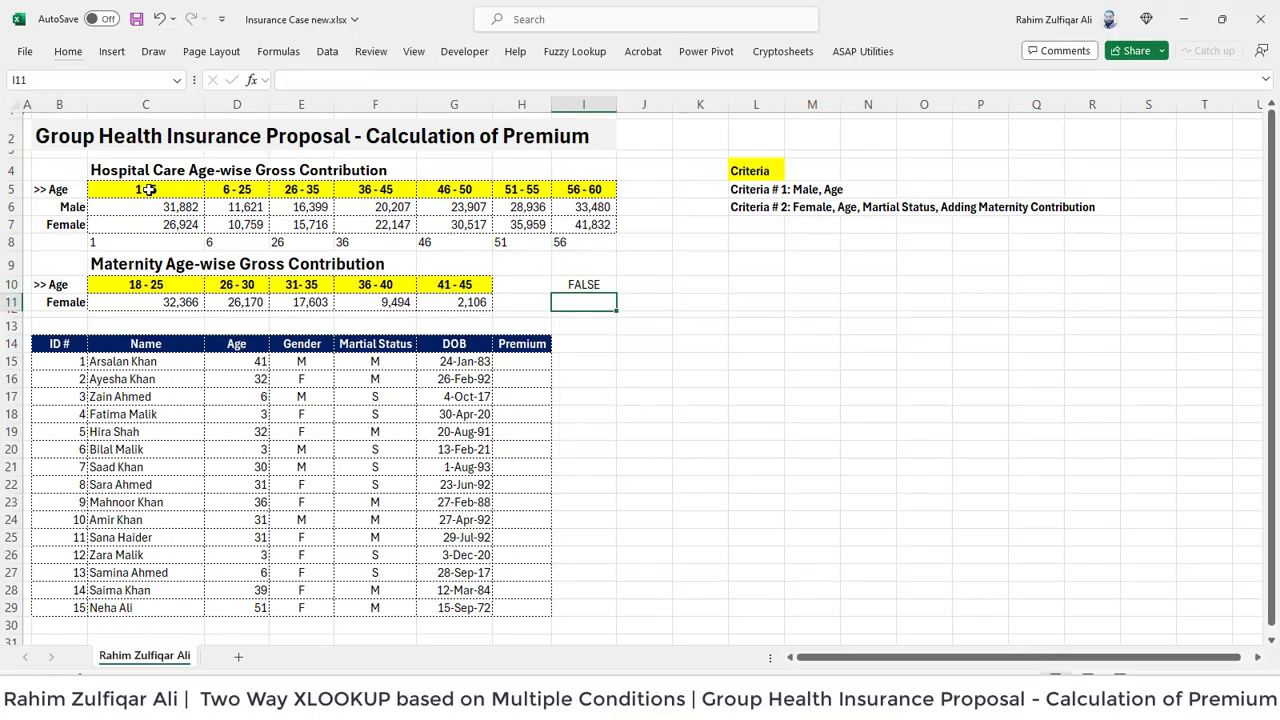
# Review the ISNUMBER test formula in I10 and clear the cell.
pyautogui.press('Up')
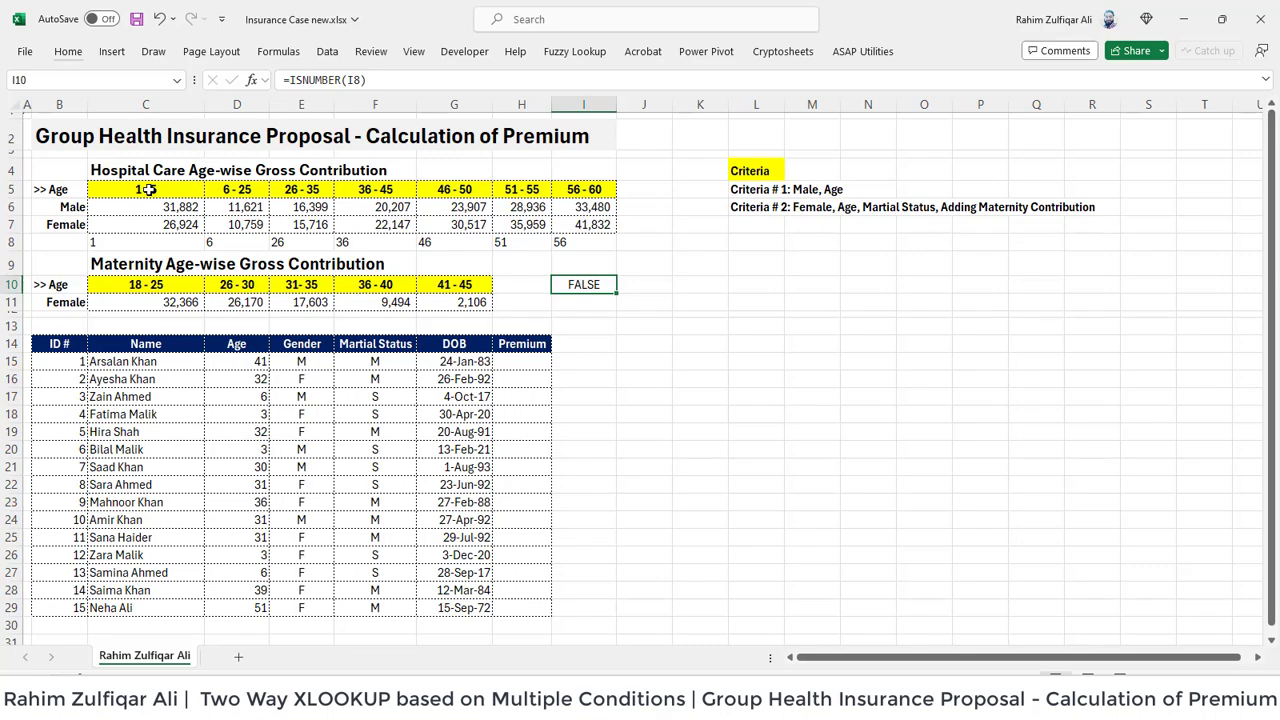
pyautogui.press('F2')
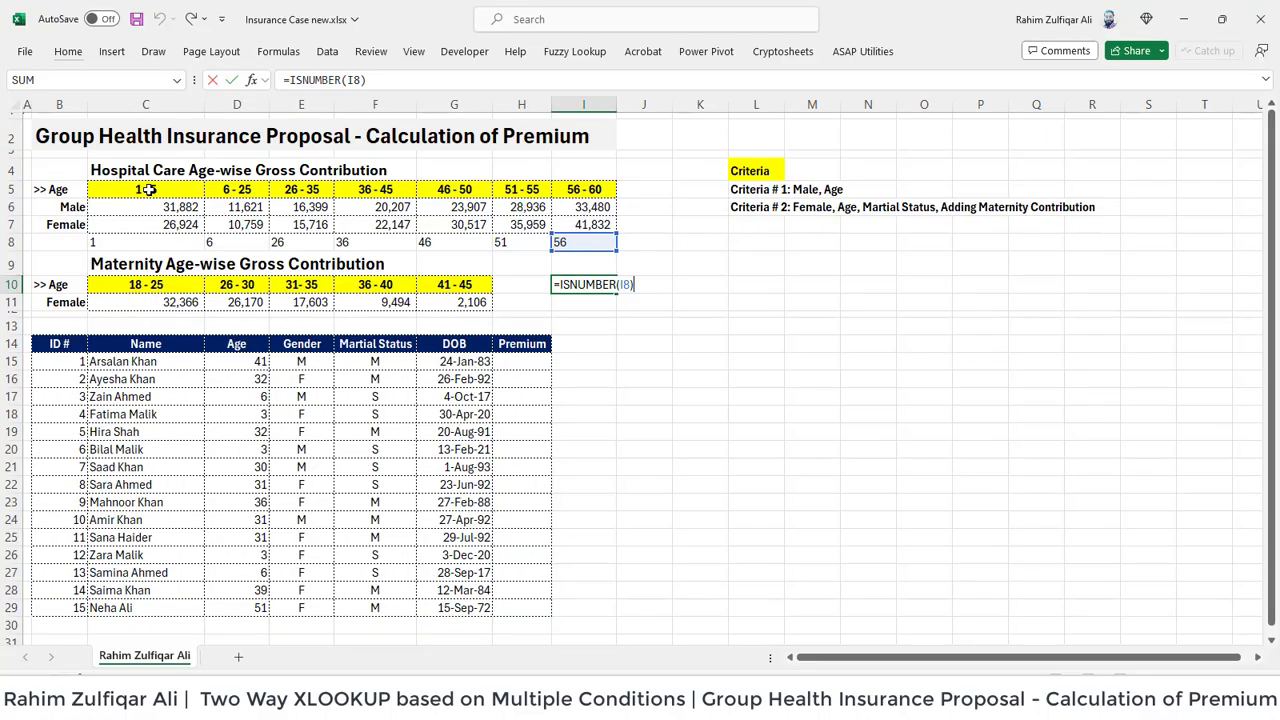
pyautogui.press('Escape')
pyautogui.press('Delete')
# Convert the extracted starting ages to numbers by changing the C8 formula to =VALUE(TEXTBEFORE(C5:I5," - ")).
pyautogui.press('Up')
pyautogui.press('Up')
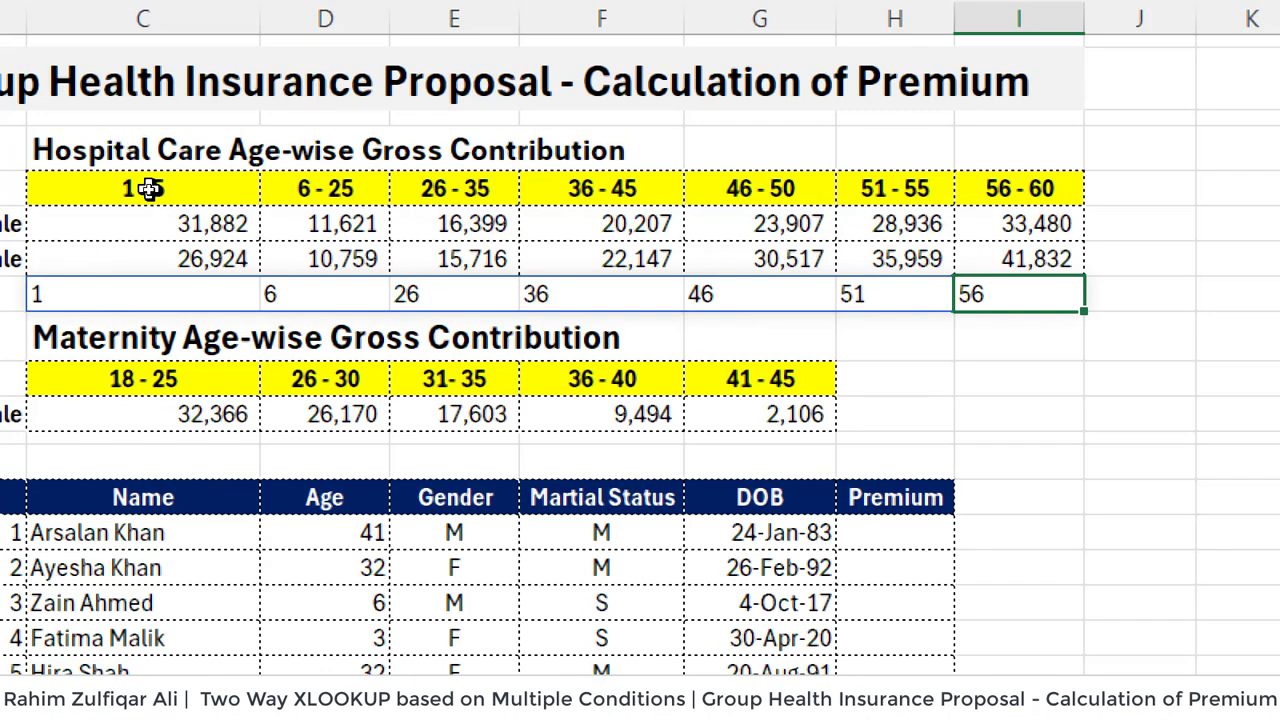
pyautogui.hotkey('ctrl', 'Left')
pyautogui.press('Right')
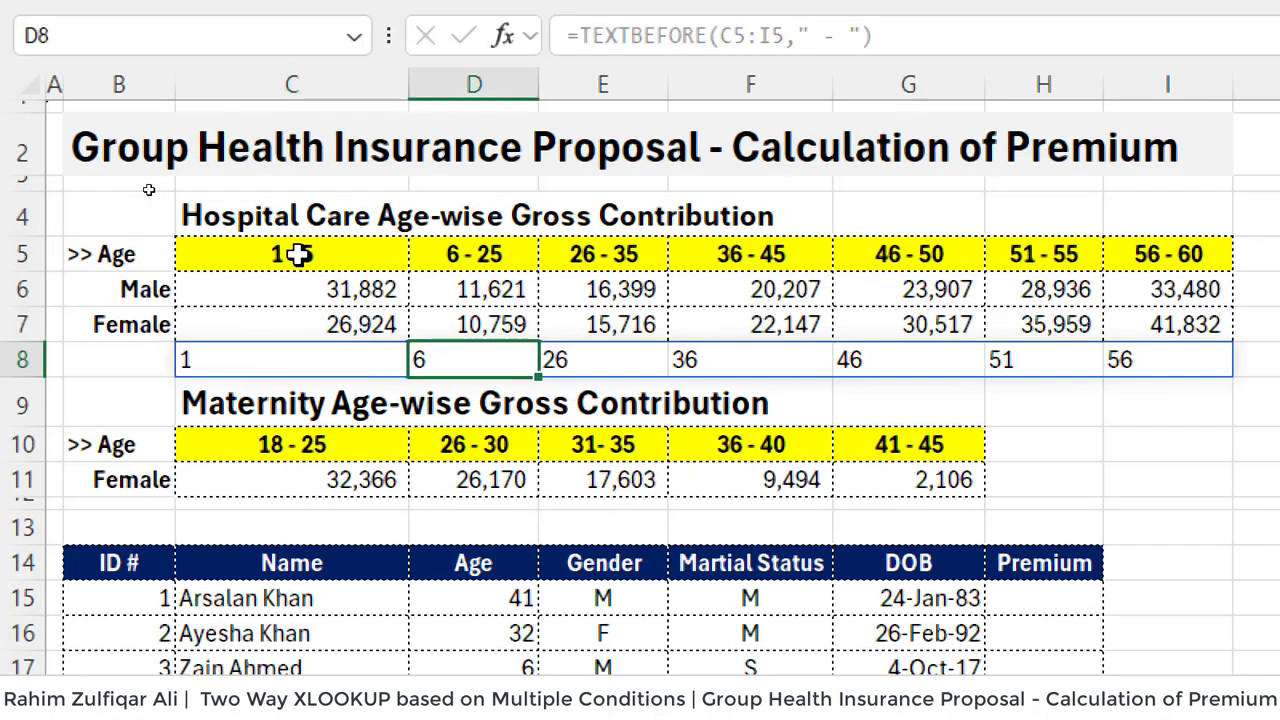
pyautogui.press('Left')
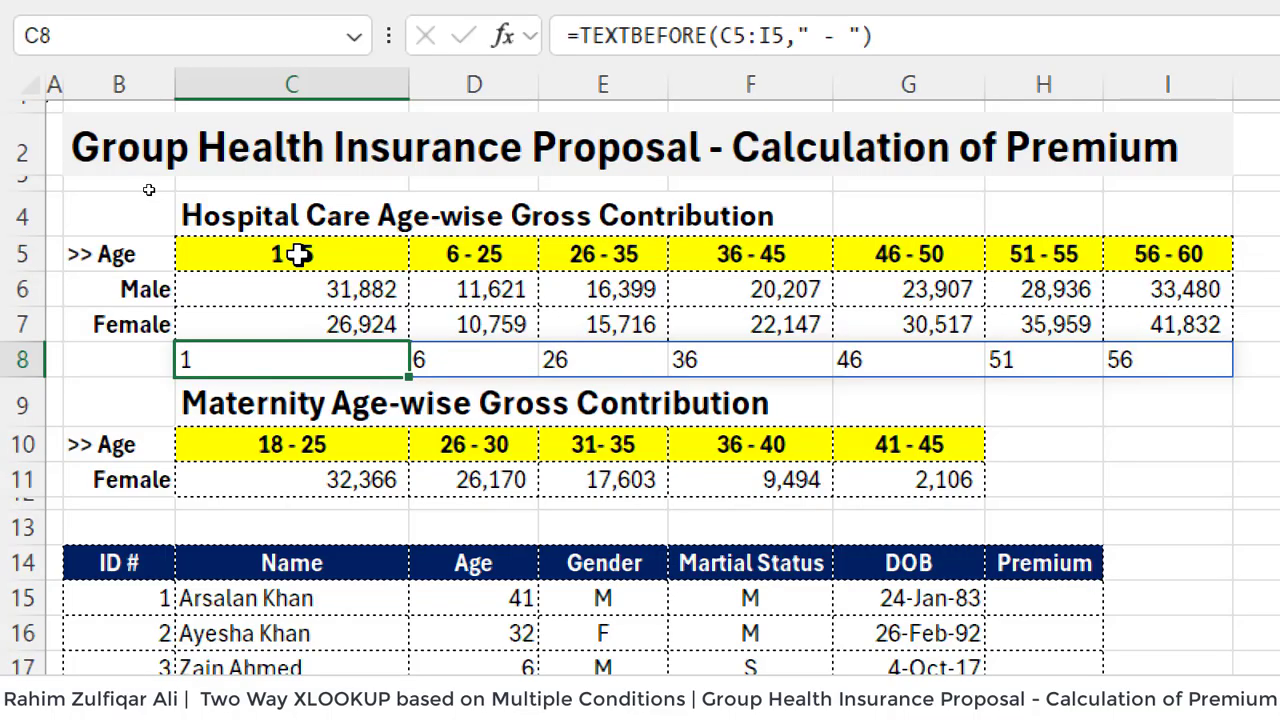
pyautogui.click(340, 252)
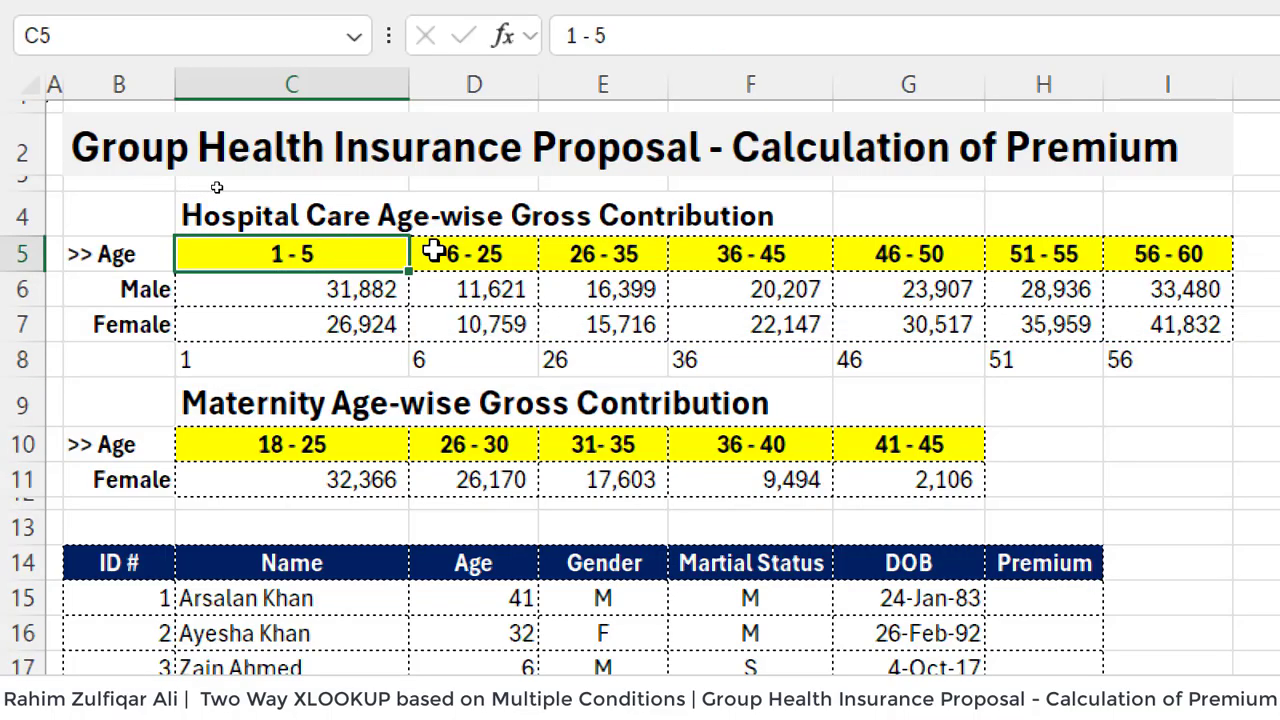
pyautogui.click(432, 250)
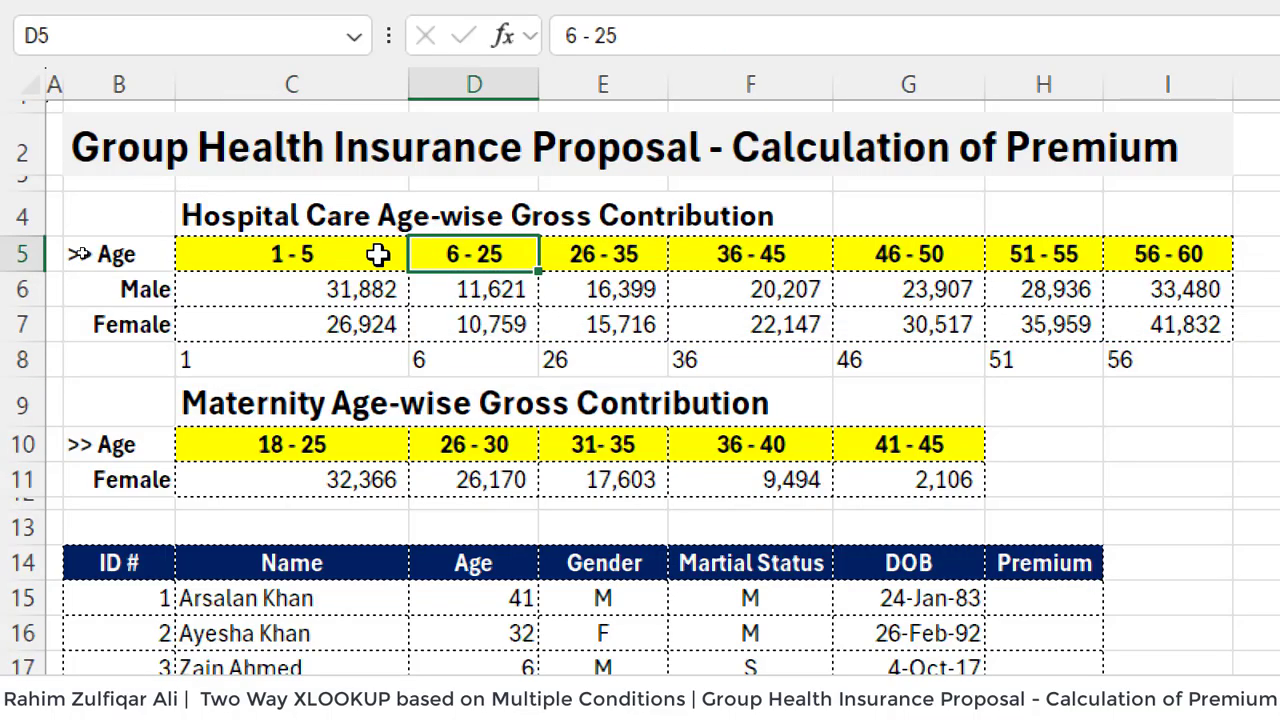
pyautogui.doubleClick(251, 357)
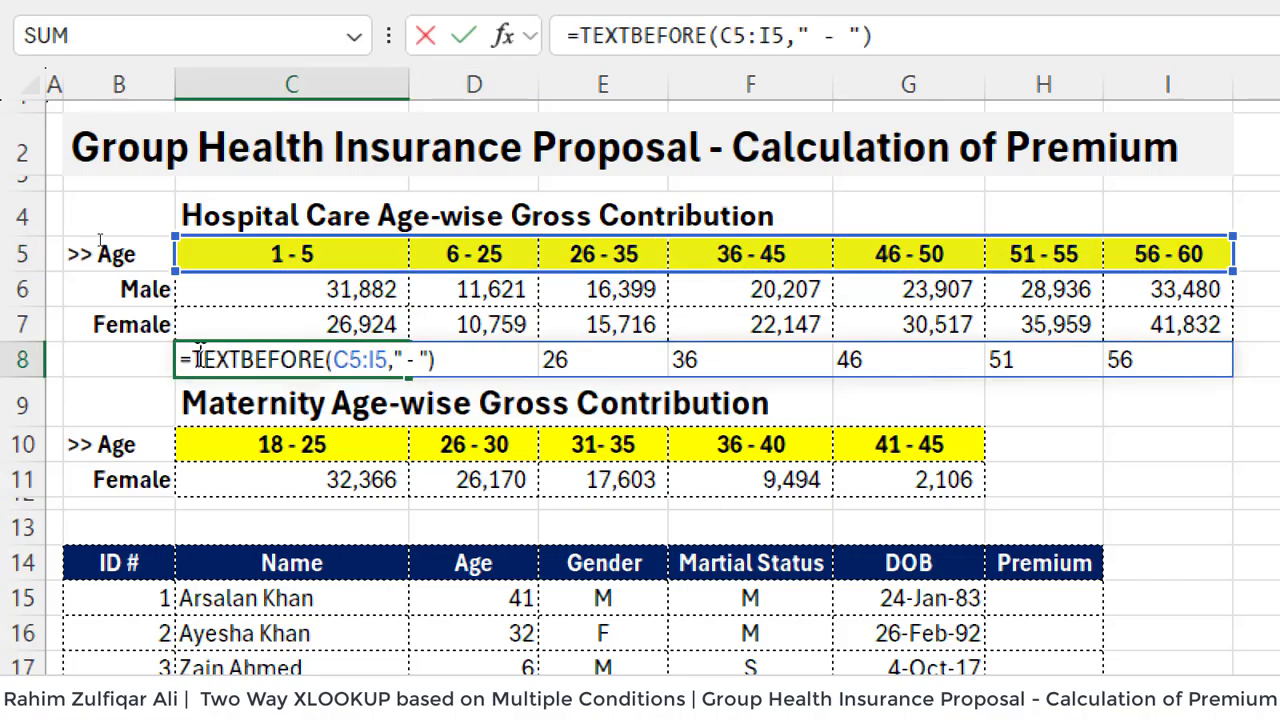
pyautogui.write('value')
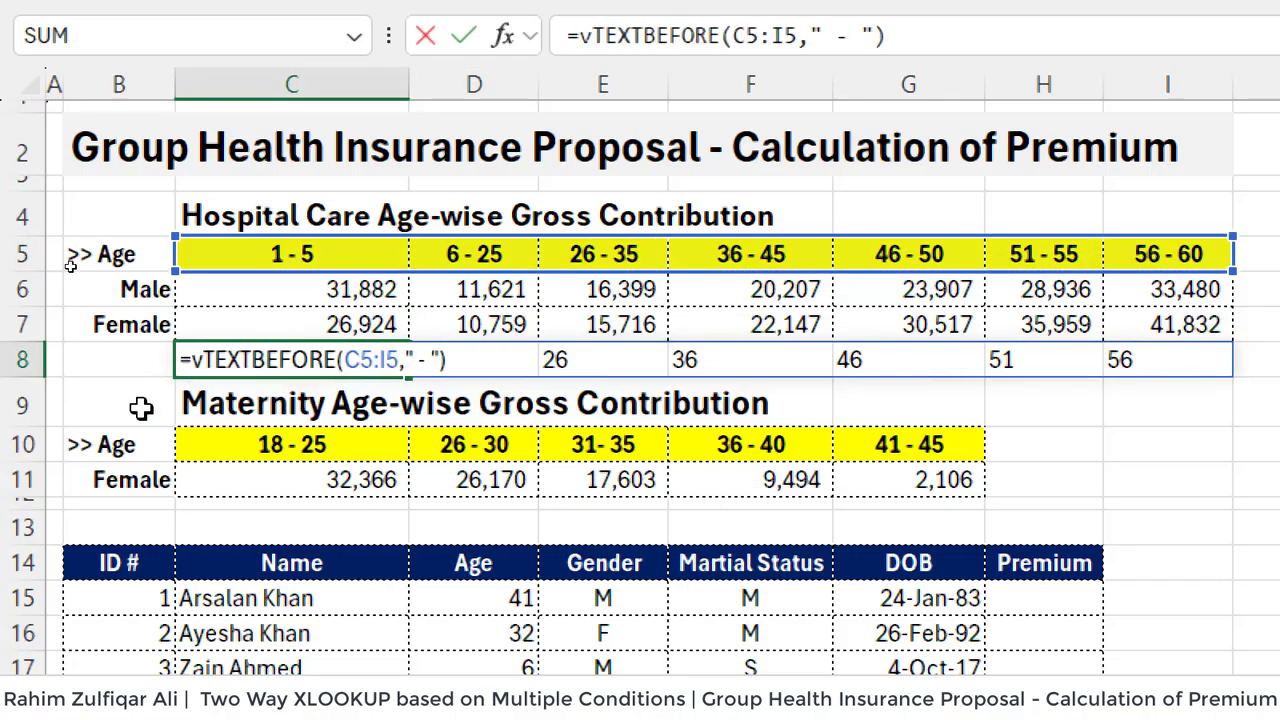
pyautogui.press('Tab')
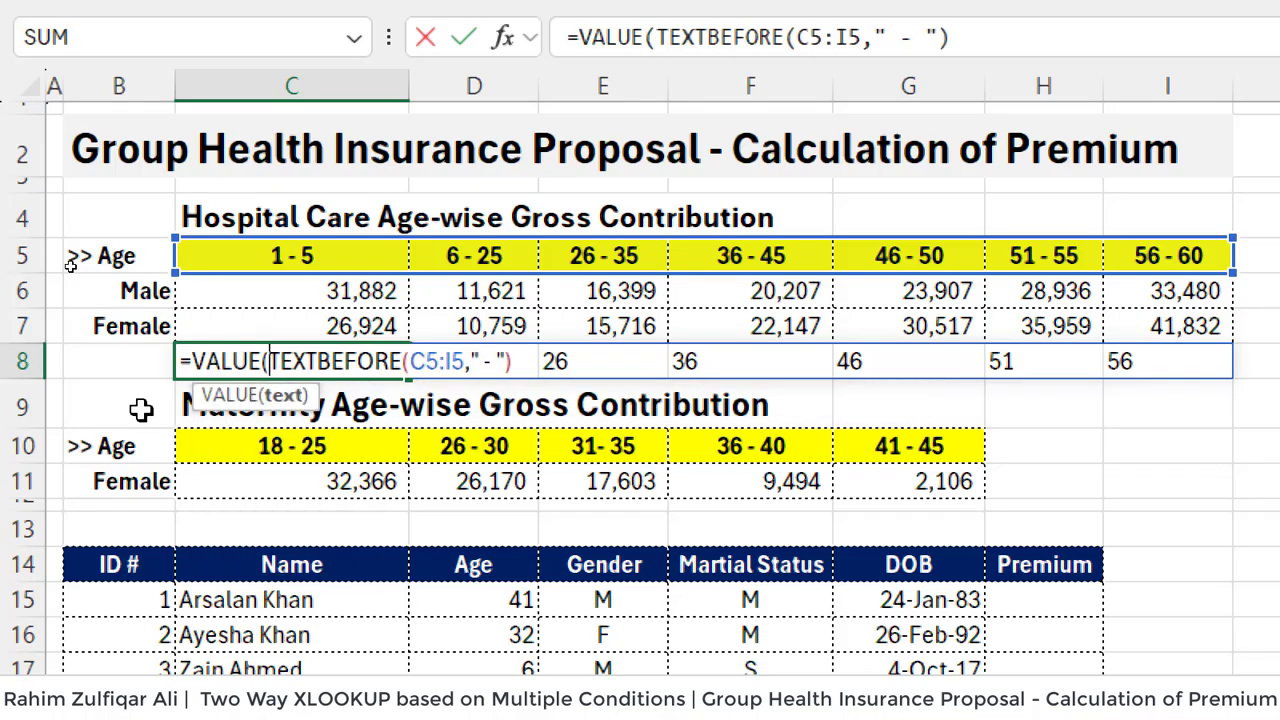
pyautogui.write(')')
pyautogui.hotkey('ctrl', 'Return')
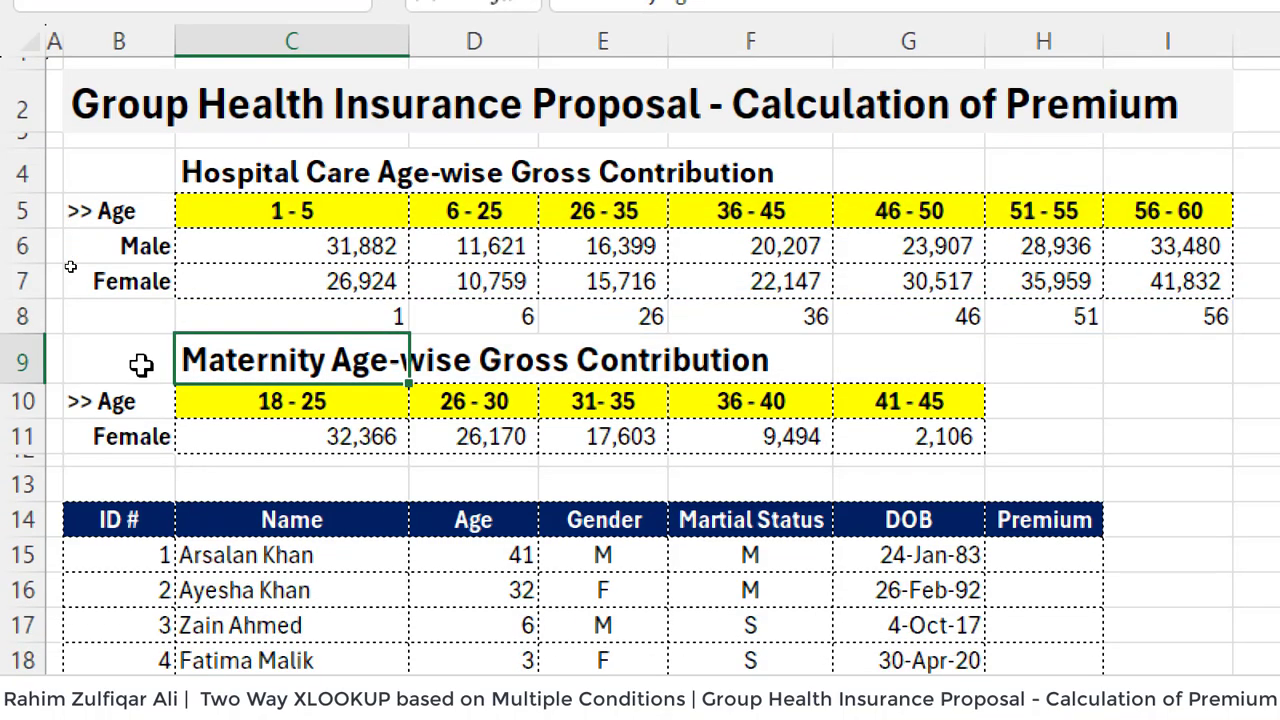
# Check the converted starting ages along row 8 and delete the helper formula in C8.
pyautogui.press('Right')
pyautogui.press('Right')
pyautogui.press('Right')
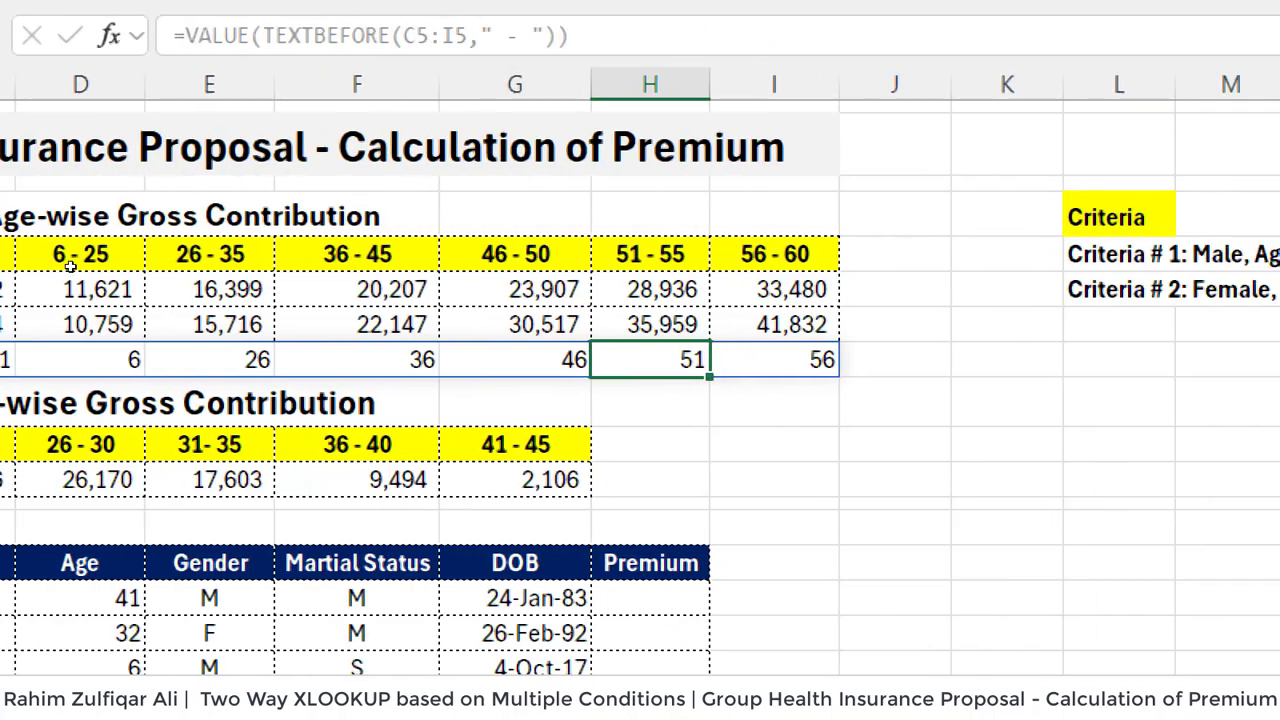
pyautogui.press('Left')
pyautogui.press('Left')
pyautogui.press('Left')
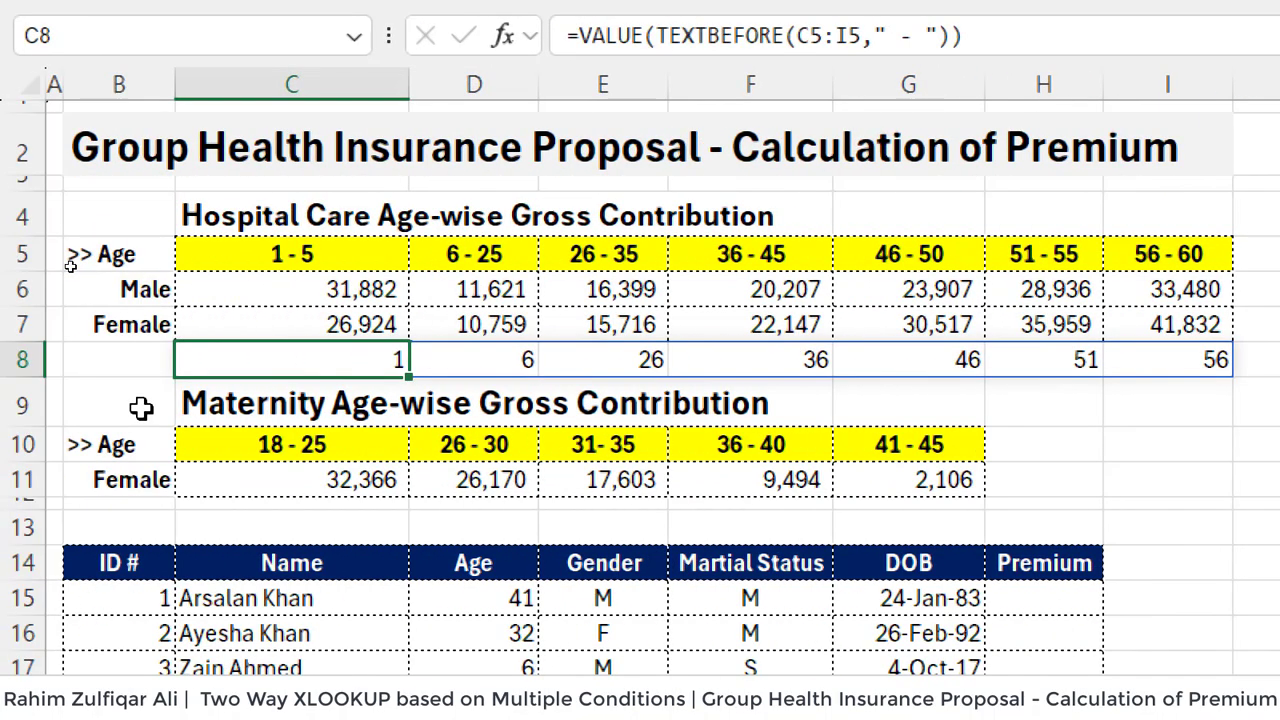
pyautogui.press('Delete')
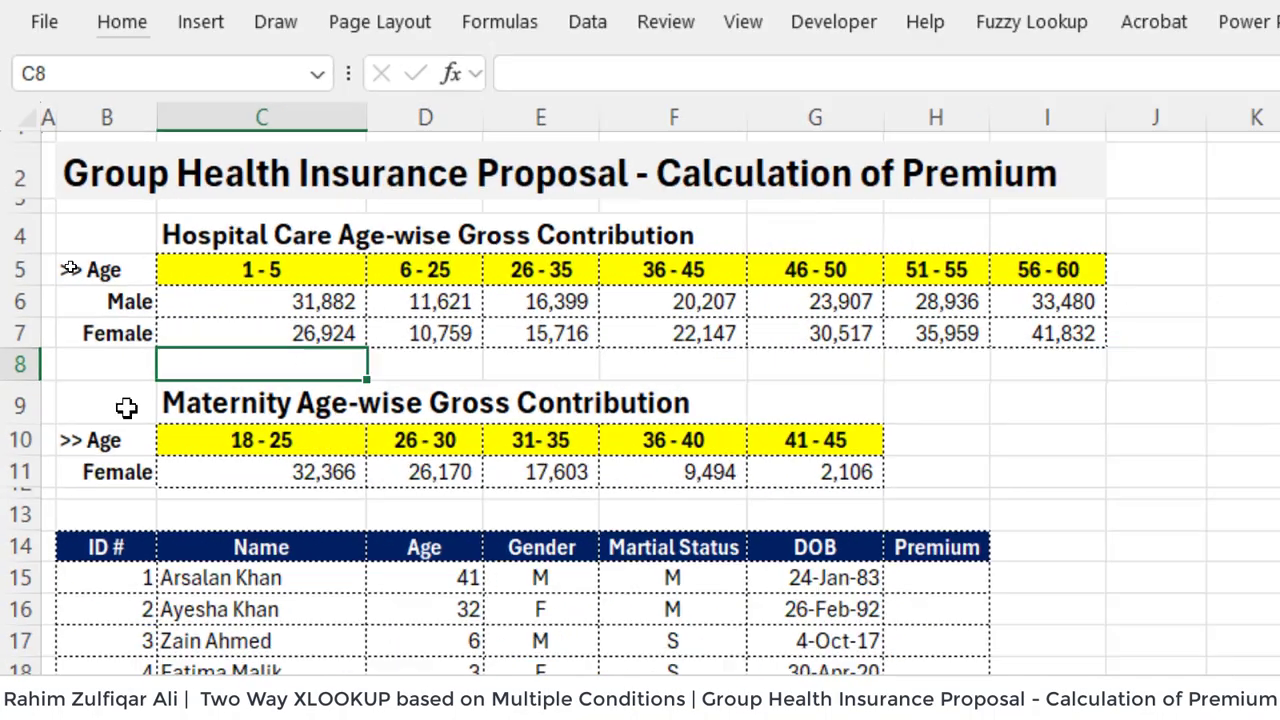
# Begin an XLOOKUP formula in the first Premium cell, H15, with the member's gender in E15 as lookup value.
pyautogui.press('Right')
pyautogui.press('Right')
pyautogui.press('Right')
pyautogui.press('Right')
pyautogui.press('Right')
pyautogui.press('Down')
pyautogui.press('Down')
pyautogui.press('Down')
pyautogui.press('Down')
pyautogui.press('Down')
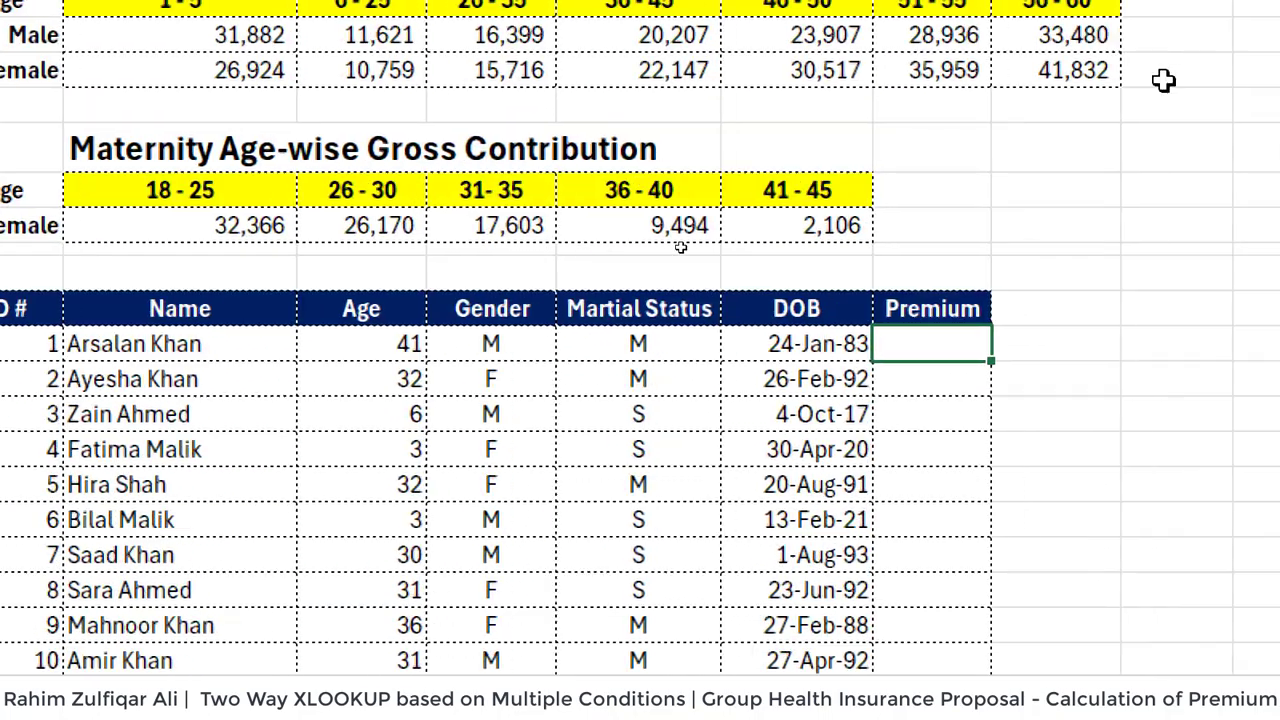
pyautogui.write('=xl')
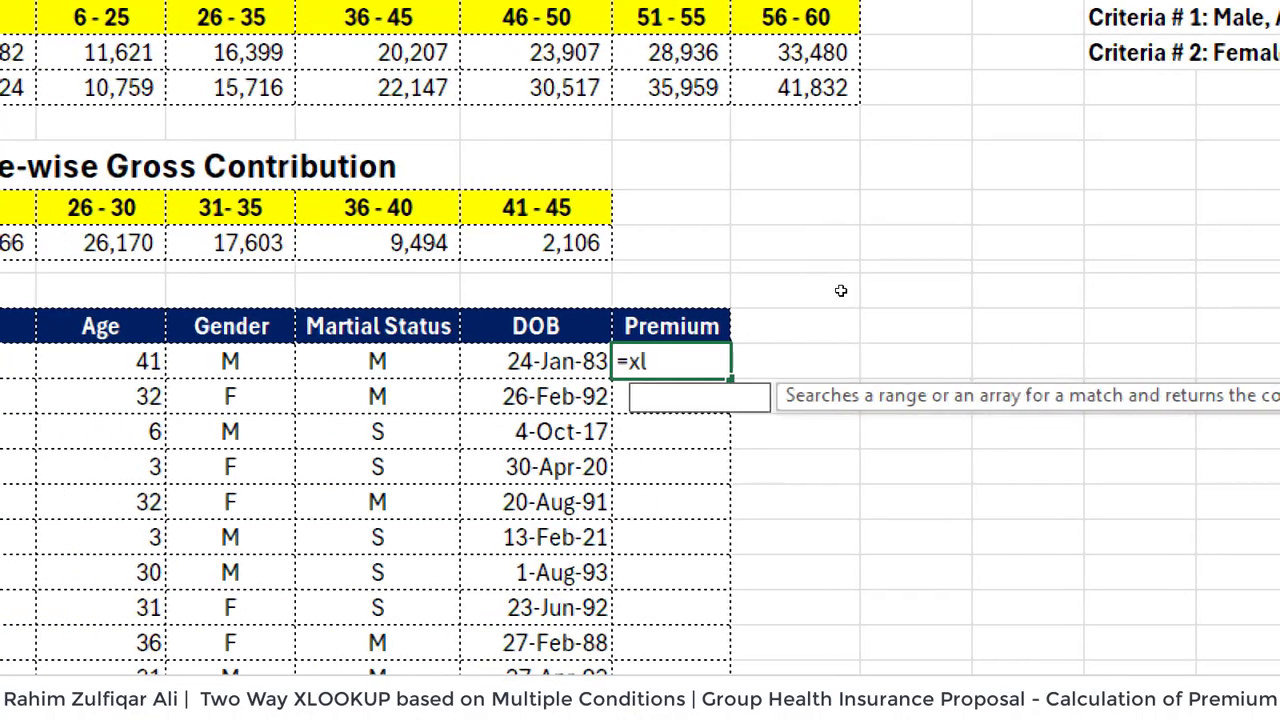
pyautogui.press('Tab')
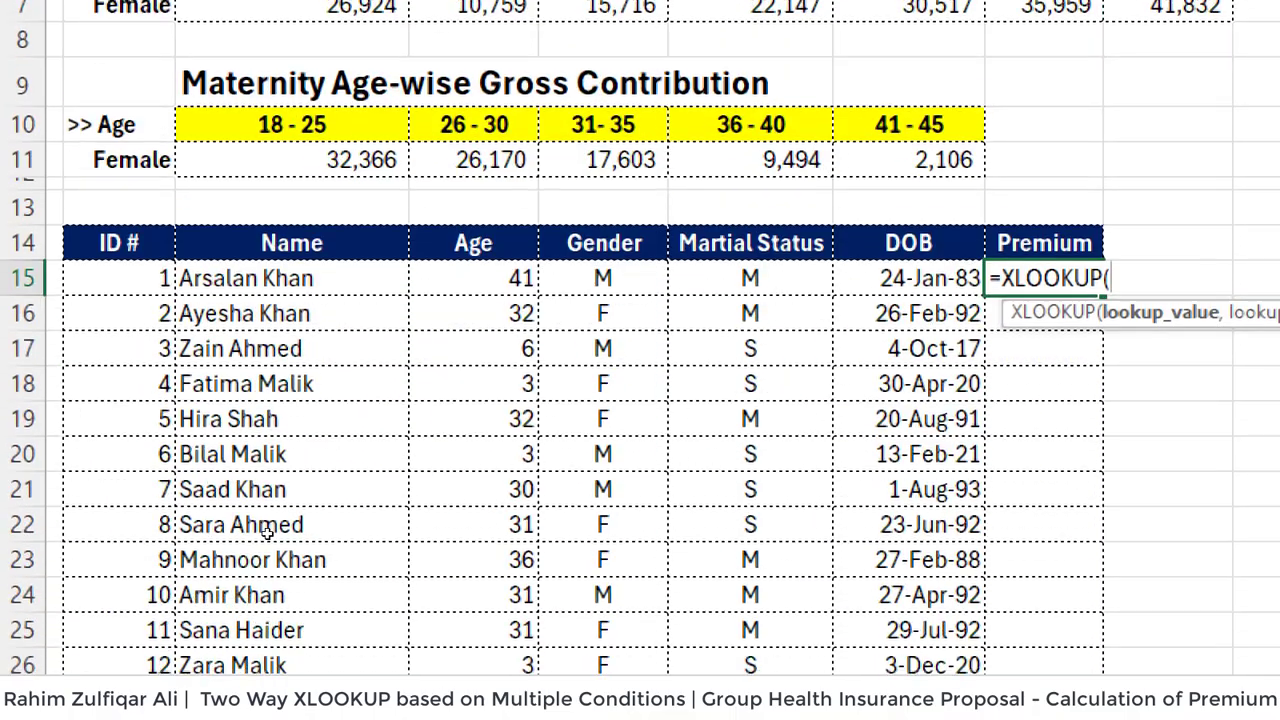
pyautogui.click(632, 272)
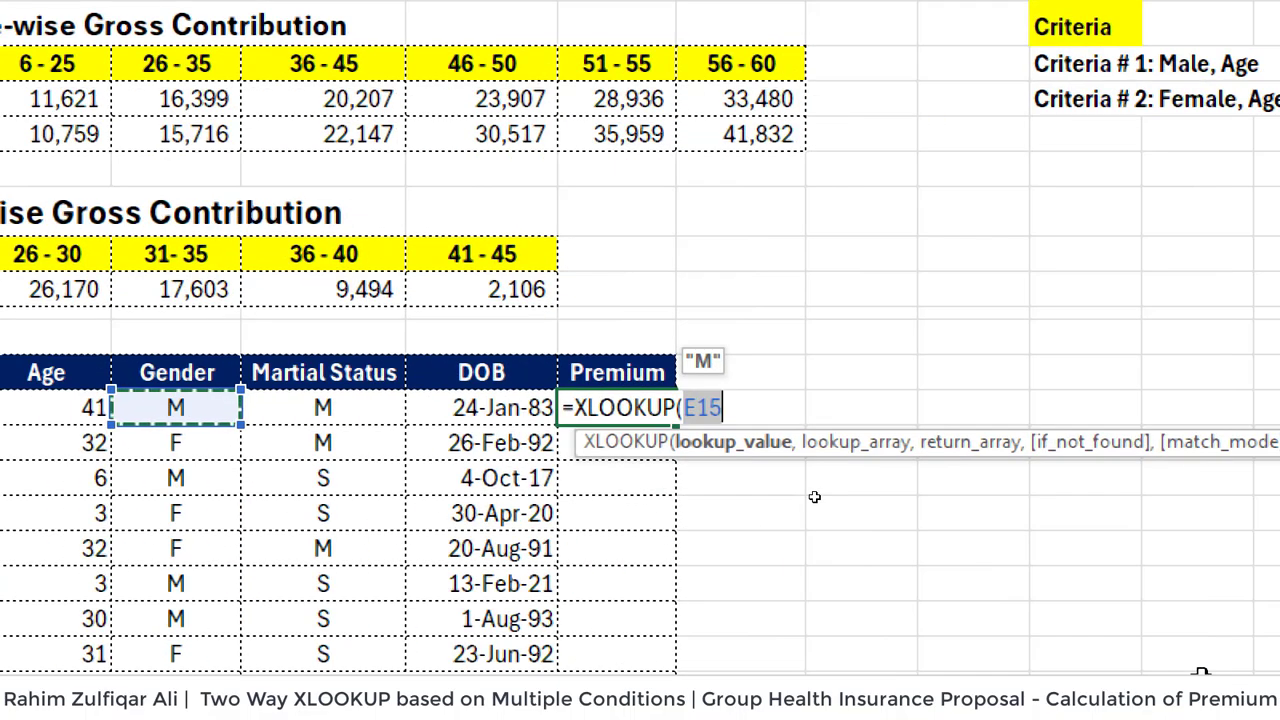
pyautogui.write(',')
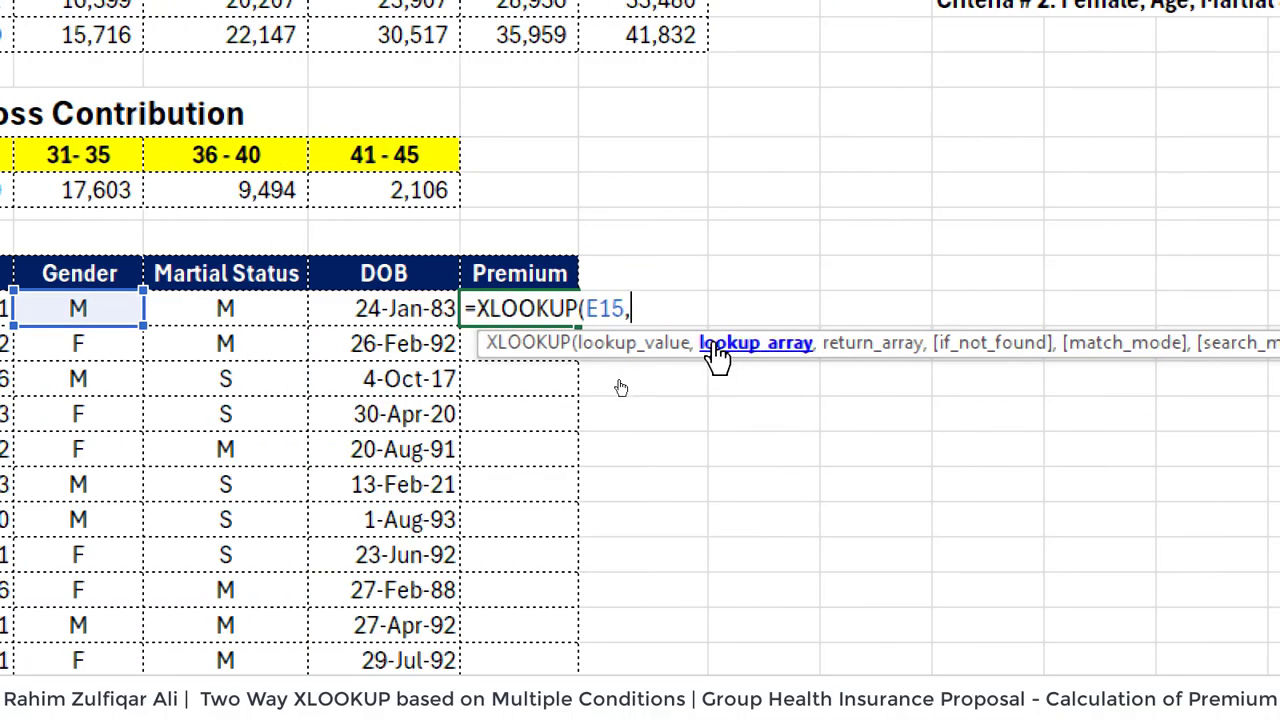
# Set the gender lookup array to the first letters of the Male/Female labels with LEFT($B$6:$B$7).
pyautogui.write('left')
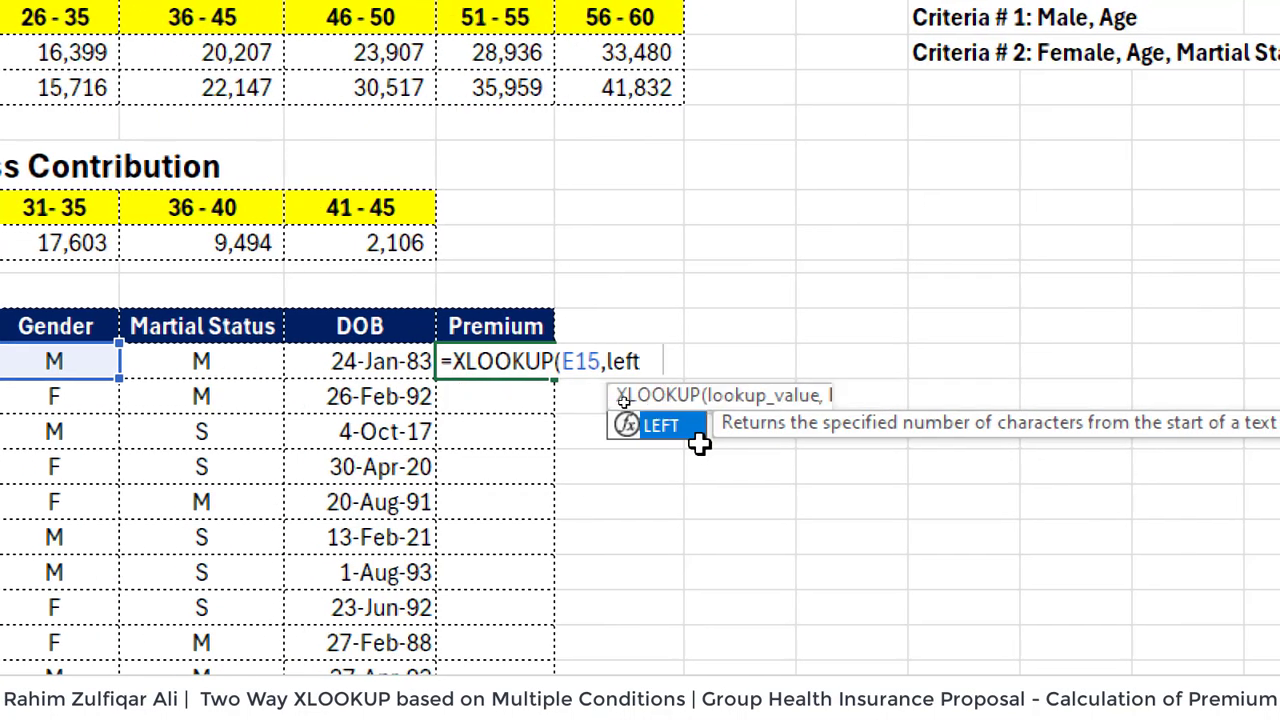
pyautogui.press('Tab')
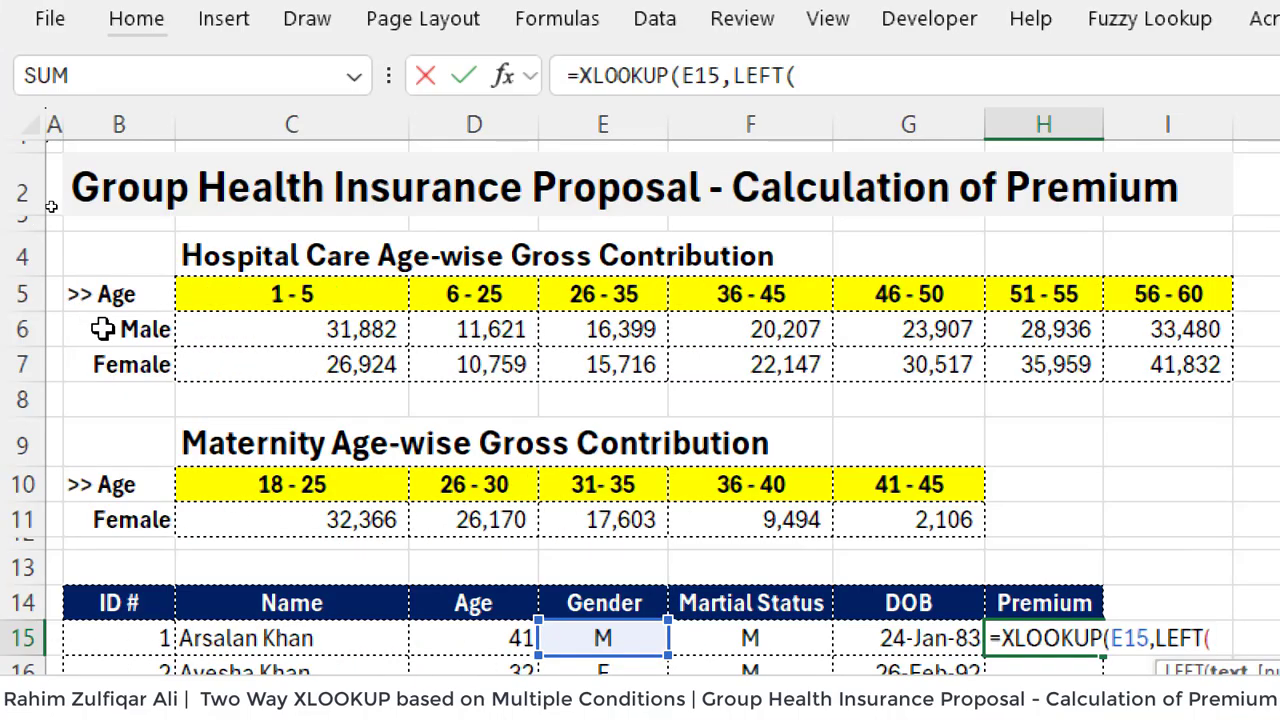
pyautogui.moveTo(117, 330); pyautogui.dragTo(120, 365)
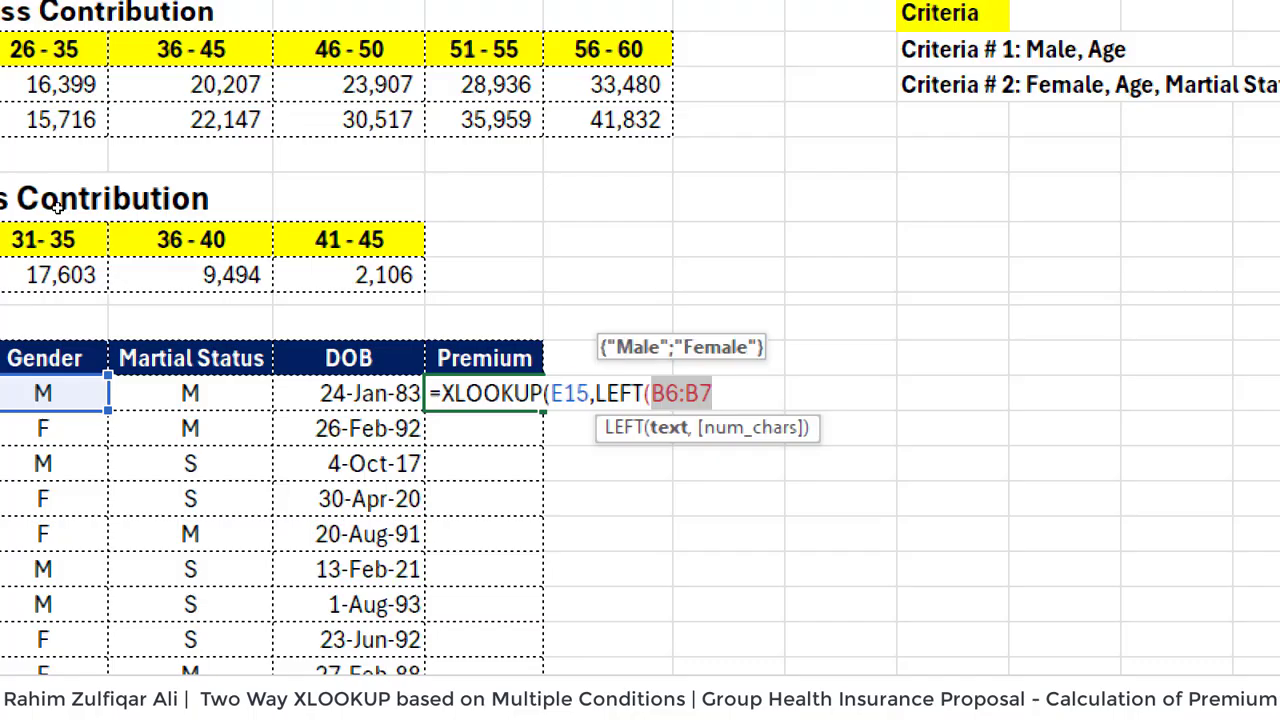
pyautogui.press('F4')
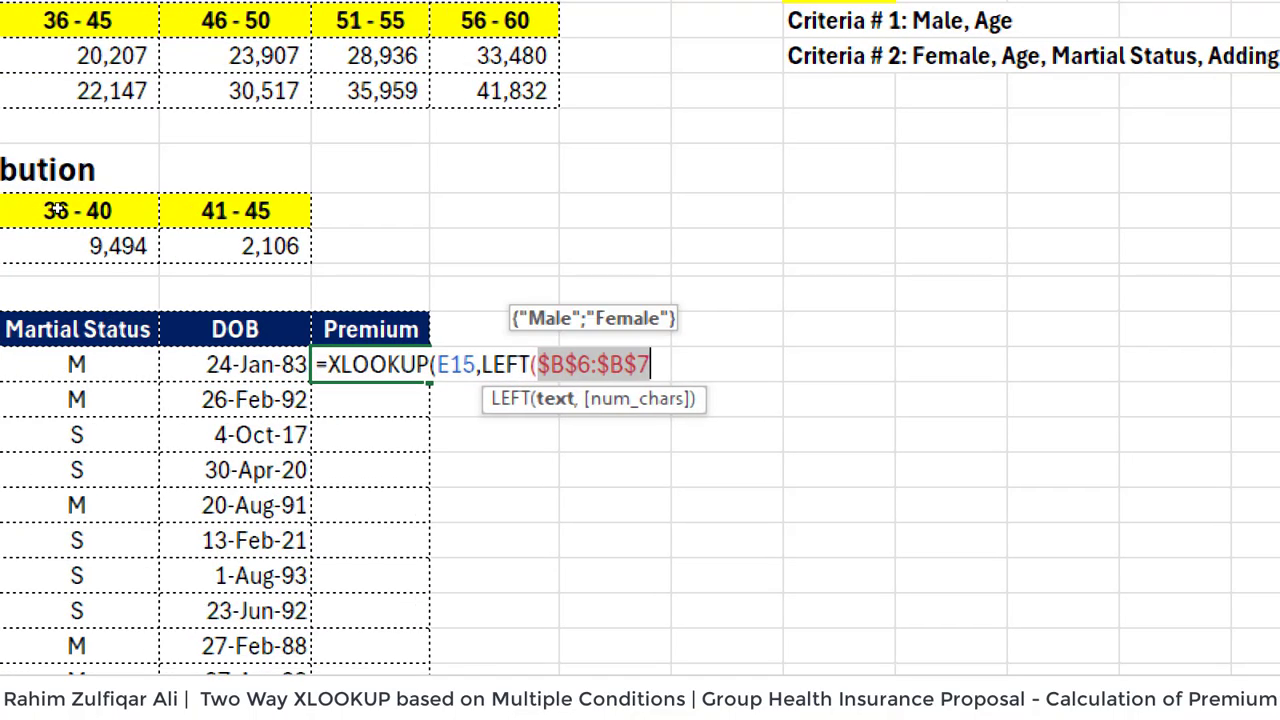
pyautogui.write(')')
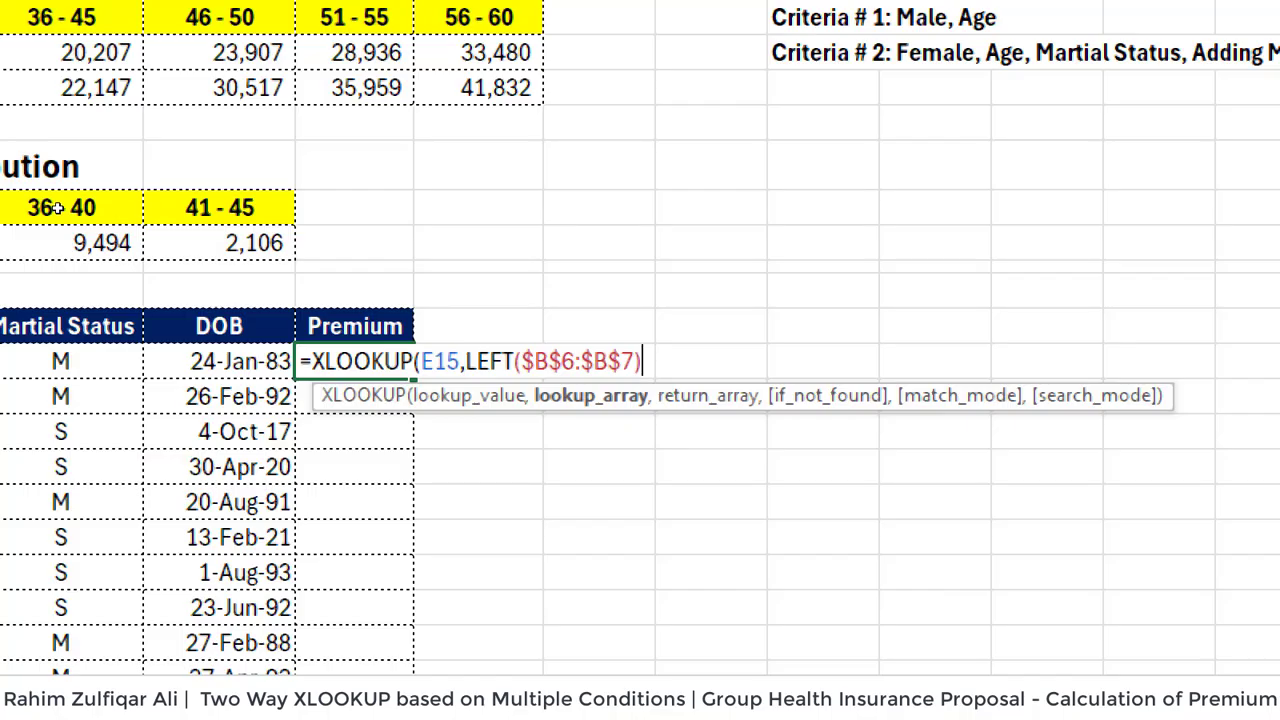
pyautogui.write(',')
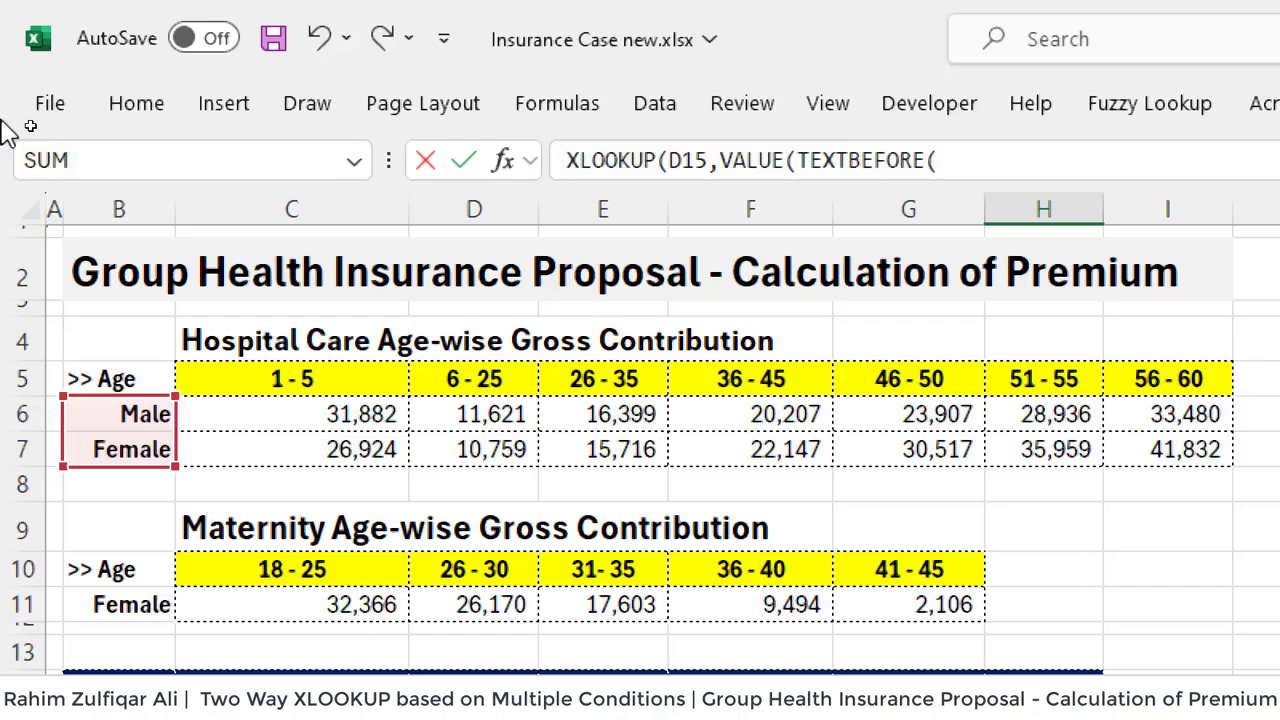
# Nest XLOOKUP as the return array, looking up age D15 in VALUE(TEXTBEFORE($C$5:$I$5," - ")).
pyautogui.click(286, 382)
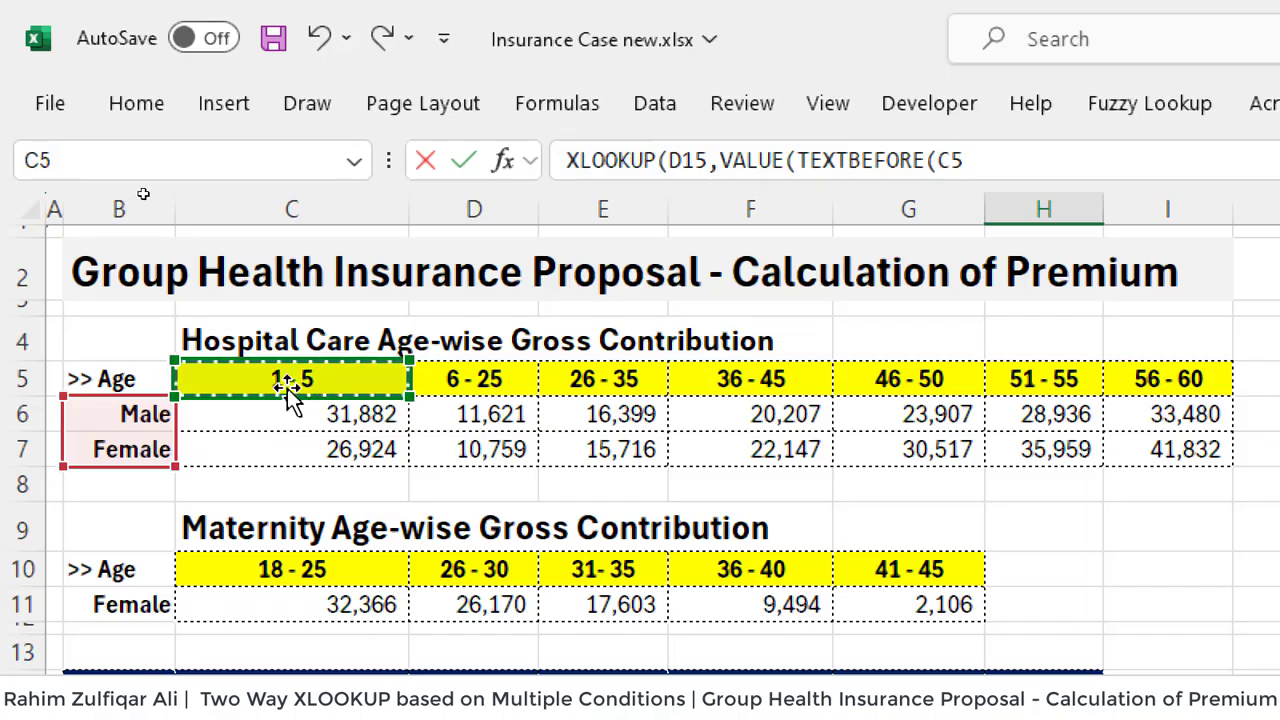
pyautogui.moveTo(286, 388); pyautogui.dragTo(1200, 385)
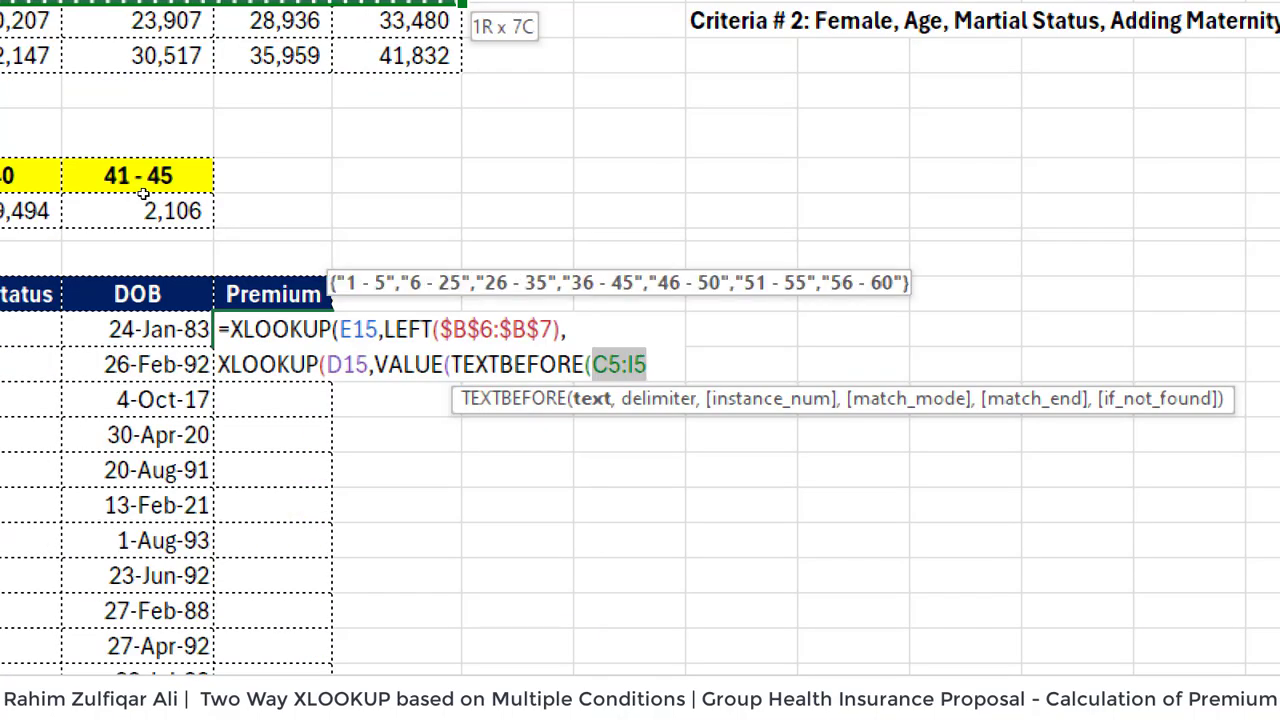
pyautogui.press('F4')
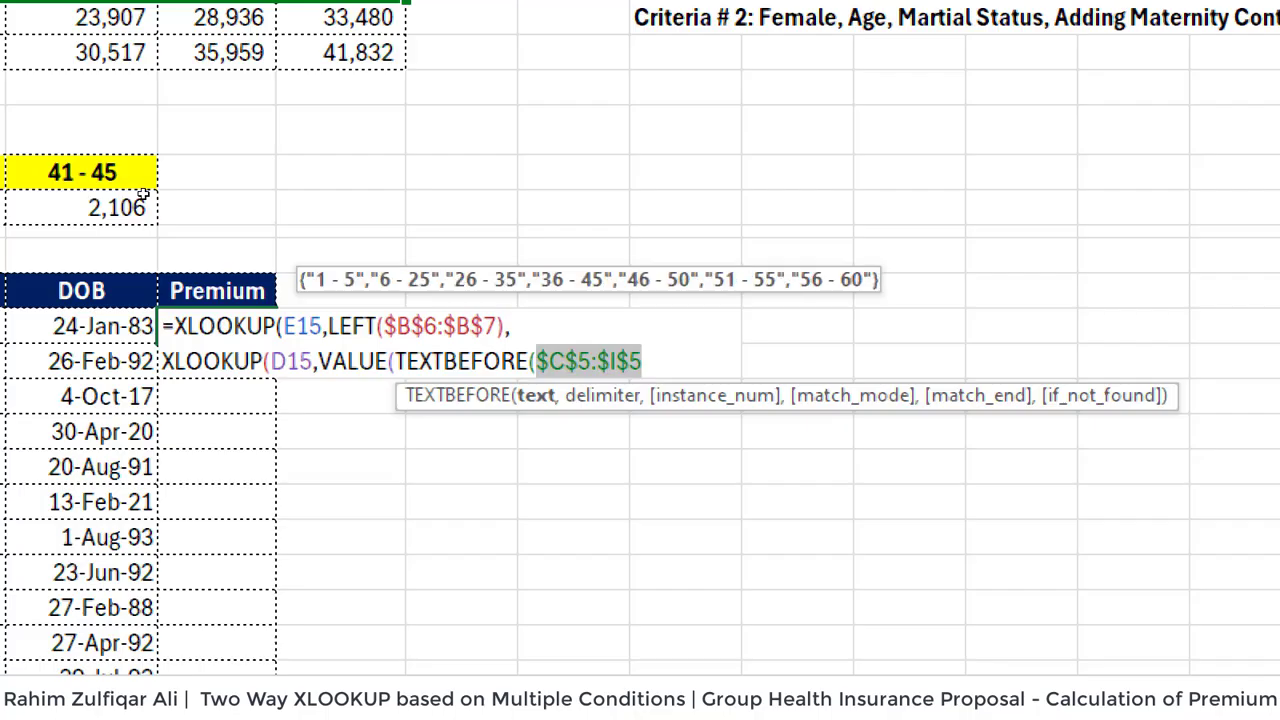
pyautogui.write('," ')
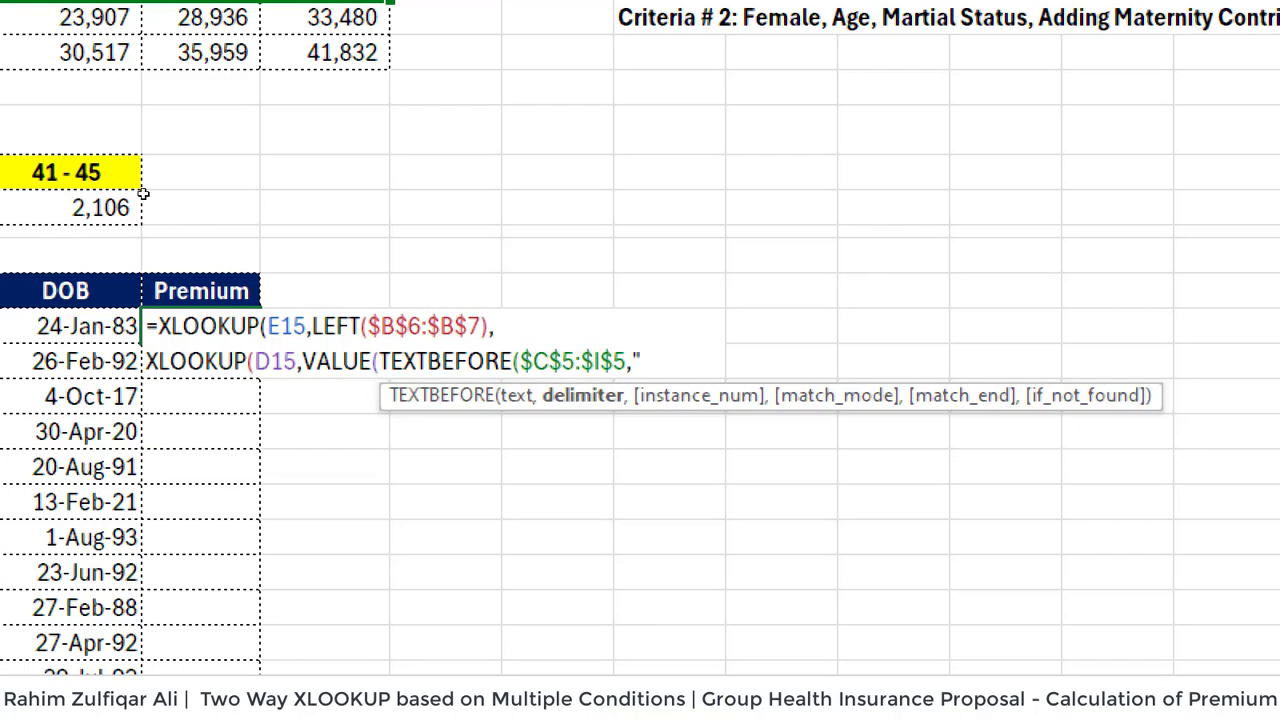
pyautogui.write('- "')
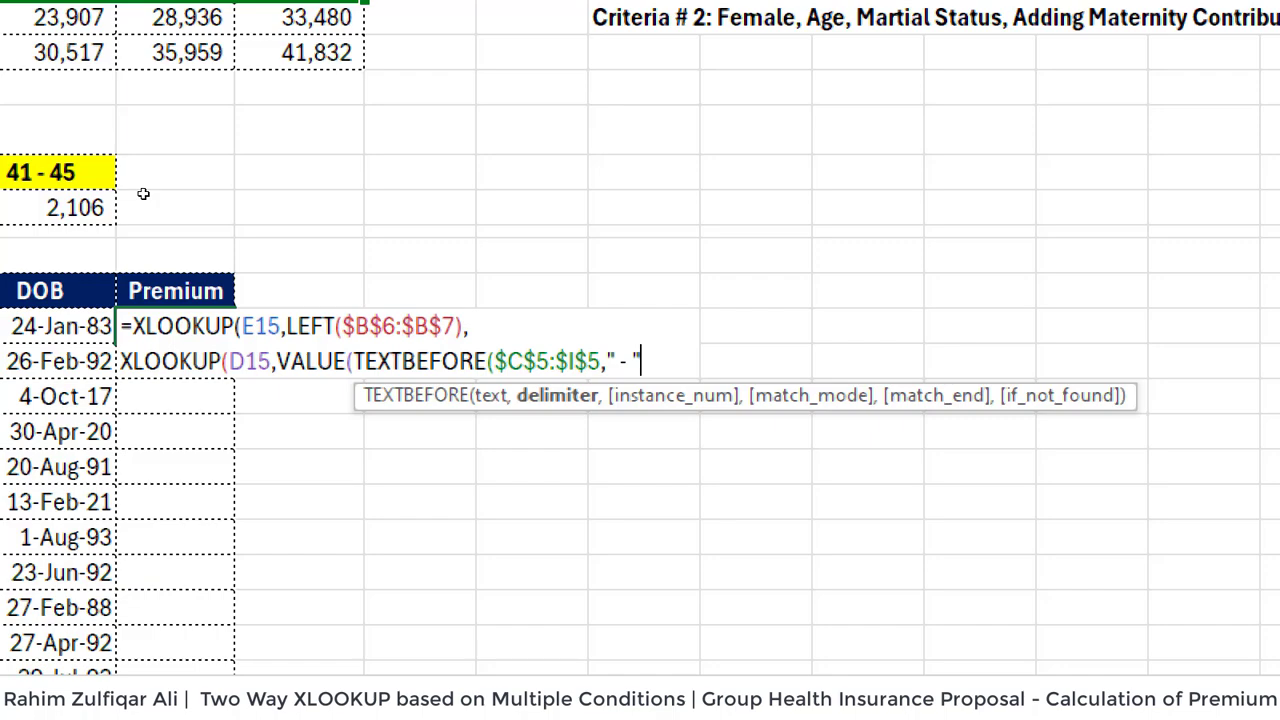
pyautogui.write('))')
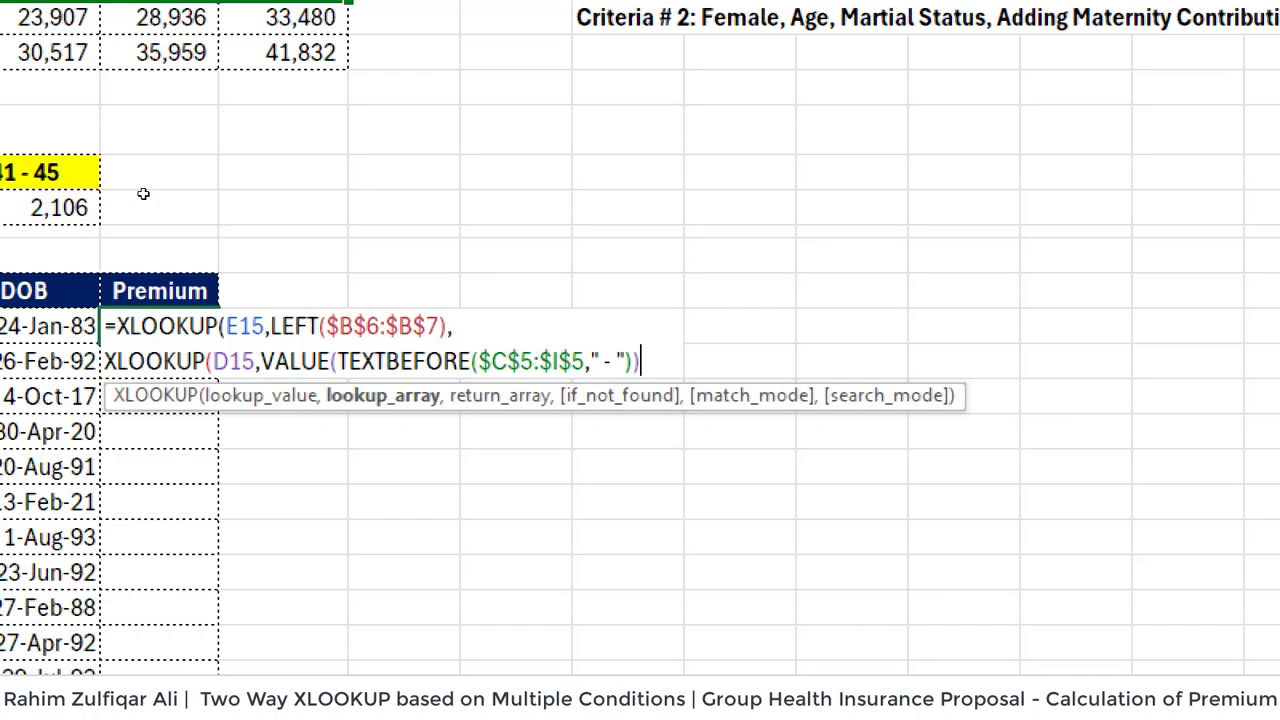
pyautogui.write(',')
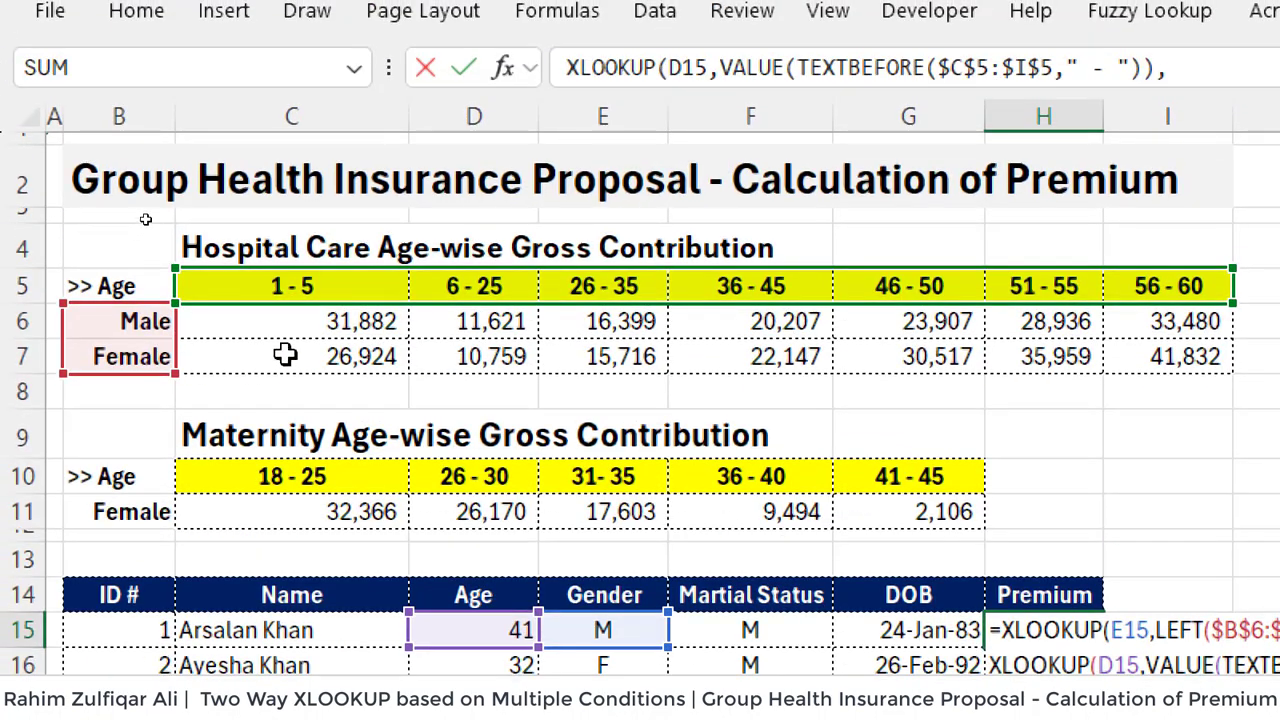
# Set the nested XLOOKUP's return array to the hospital care contribution amounts as the absolute range $C$6:$I$7.
pyautogui.click(316, 330)
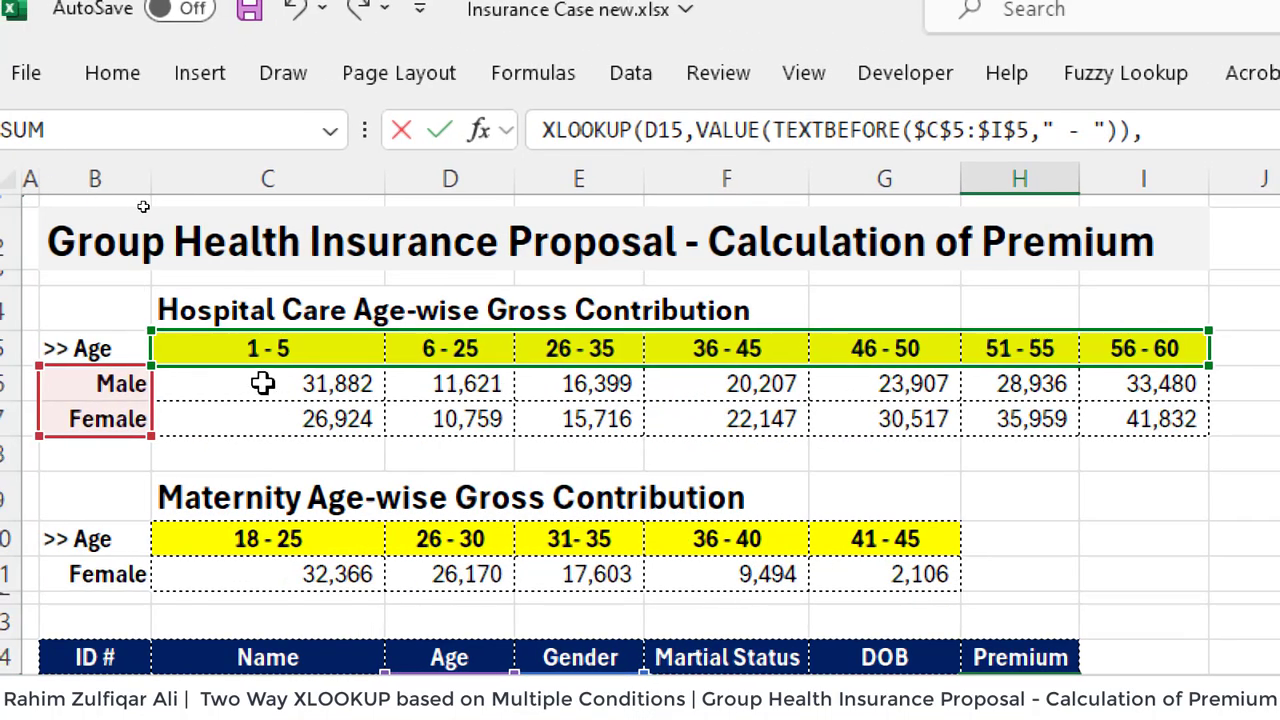
pyautogui.click(262, 383)
pyautogui.moveTo(262, 383); pyautogui.dragTo(1144, 418)
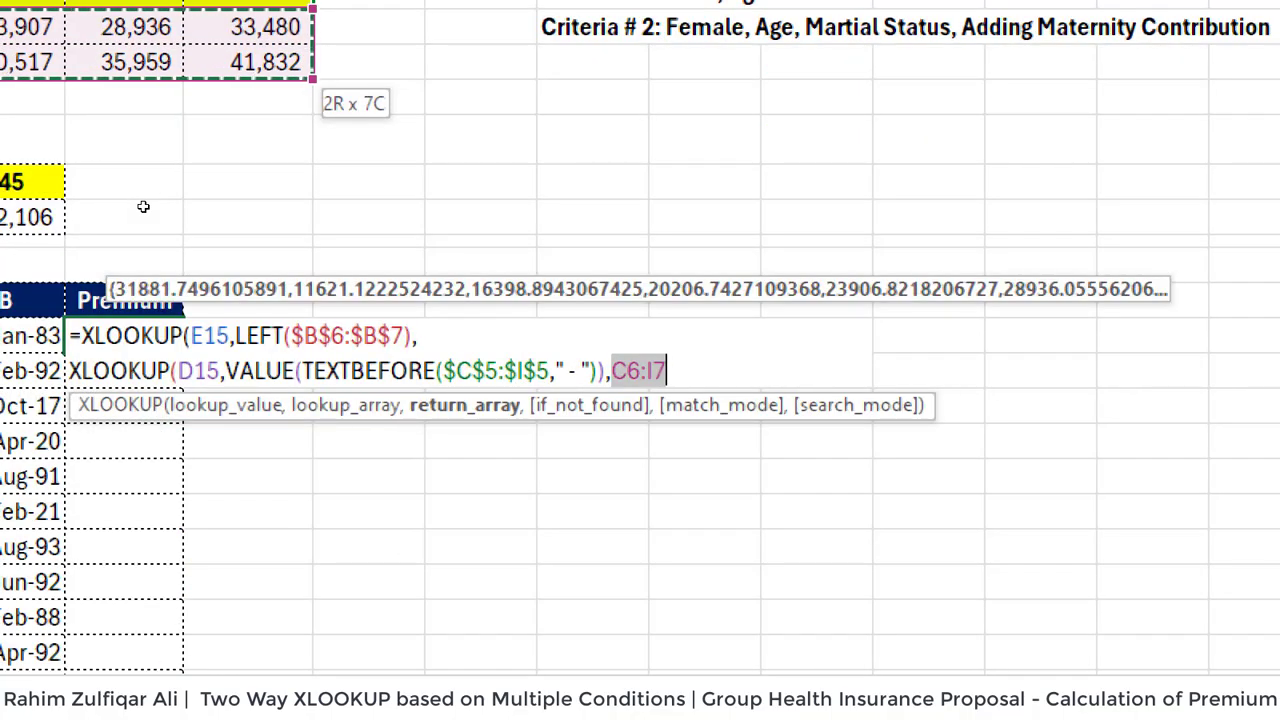
pyautogui.moveTo(143, 206); pyautogui.dragTo(69, 94)
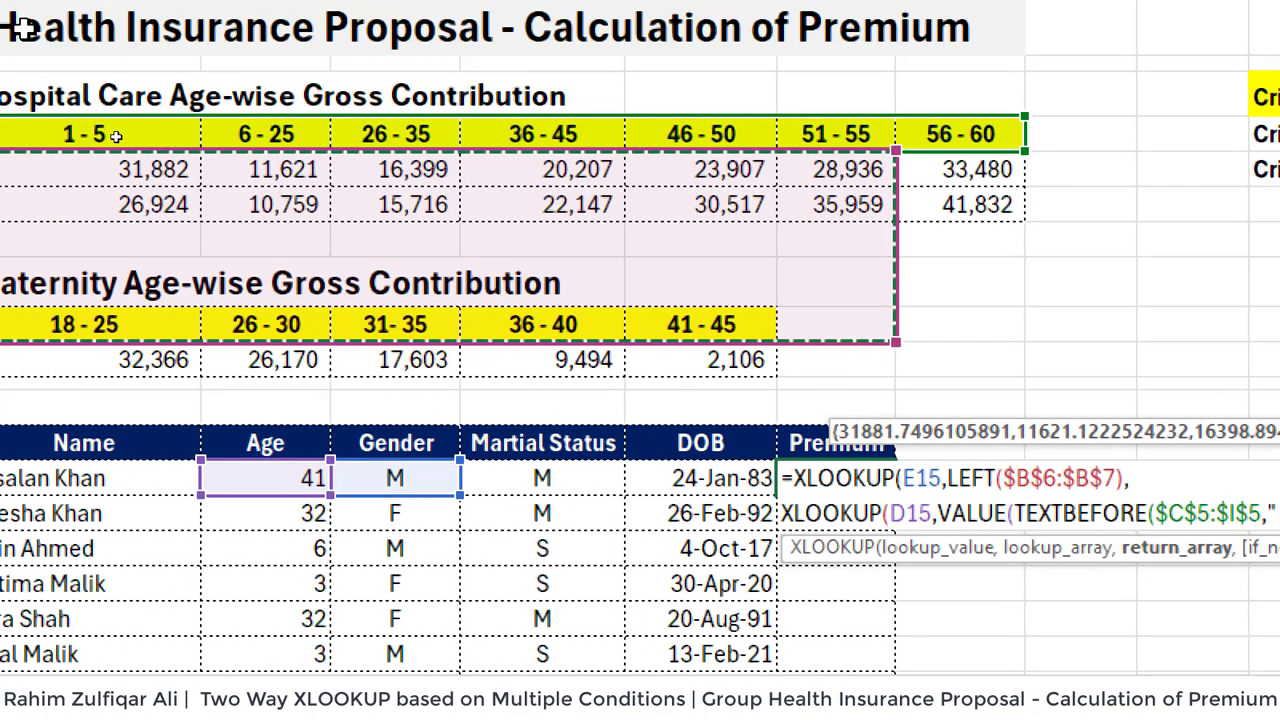
pyautogui.moveTo(115, 135); pyautogui.dragTo(138, 168)
pyautogui.hotkey('ctrl', 'shift', 'Right')
pyautogui.hotkey('shift', 'Down')
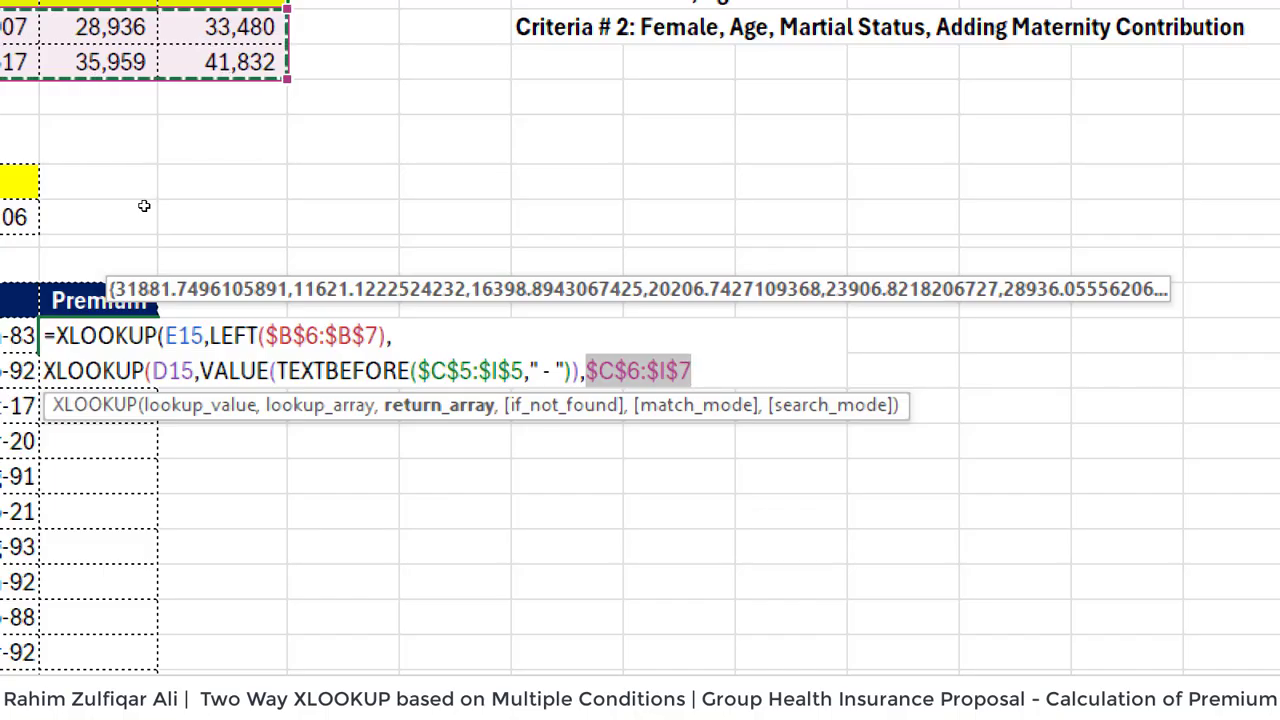
# Set the nested XLOOKUP's match mode to -1, exact match or next smaller item, and complete the H15 formula.
pyautogui.write(',,')
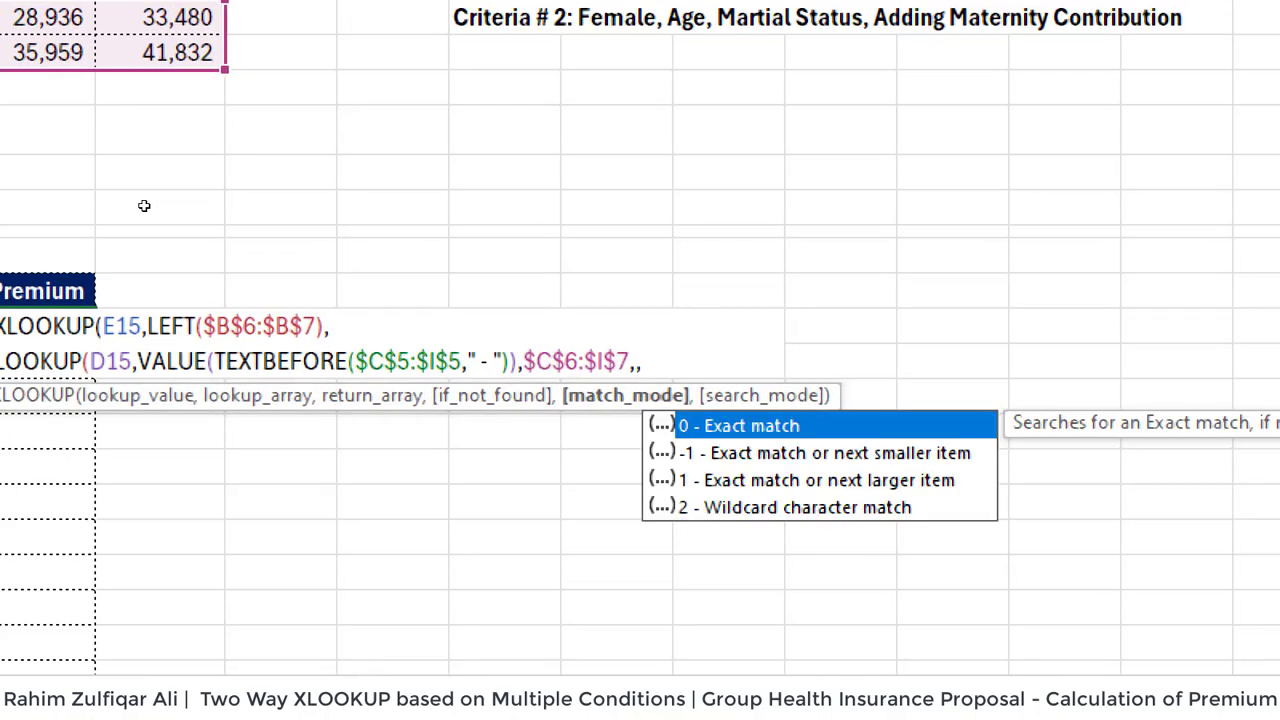
pyautogui.write('-1')
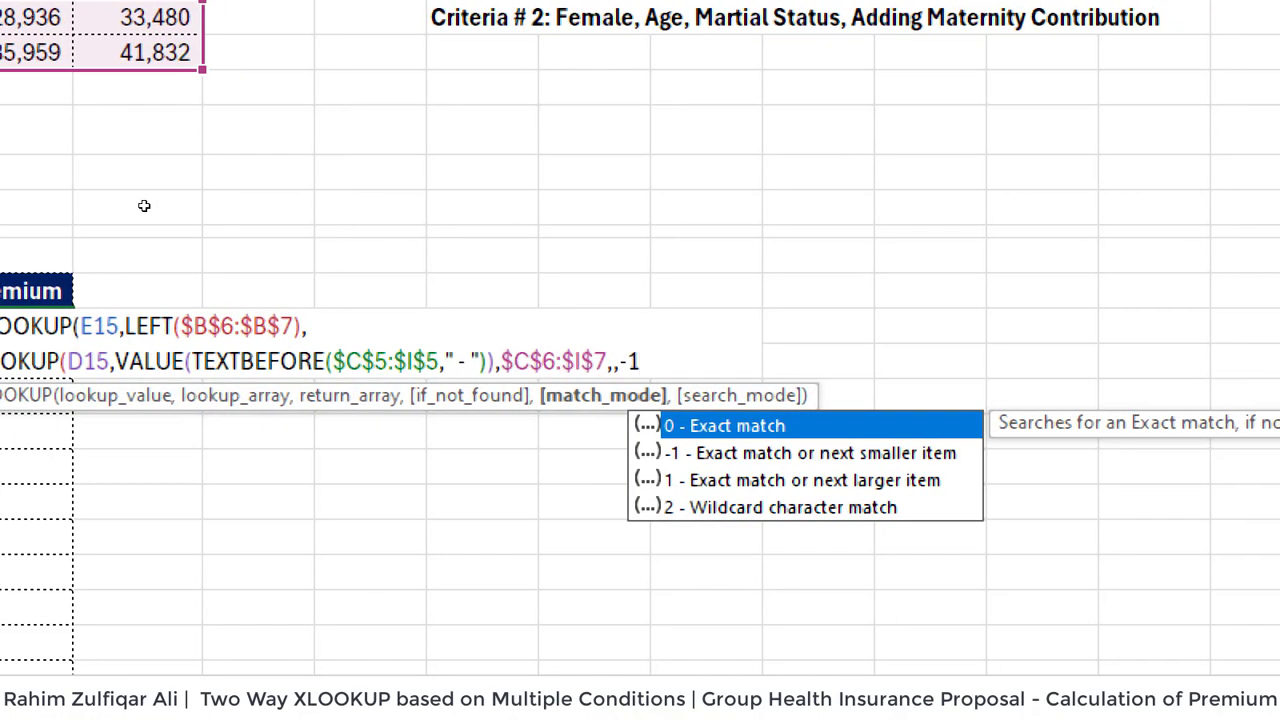
pyautogui.write(')')
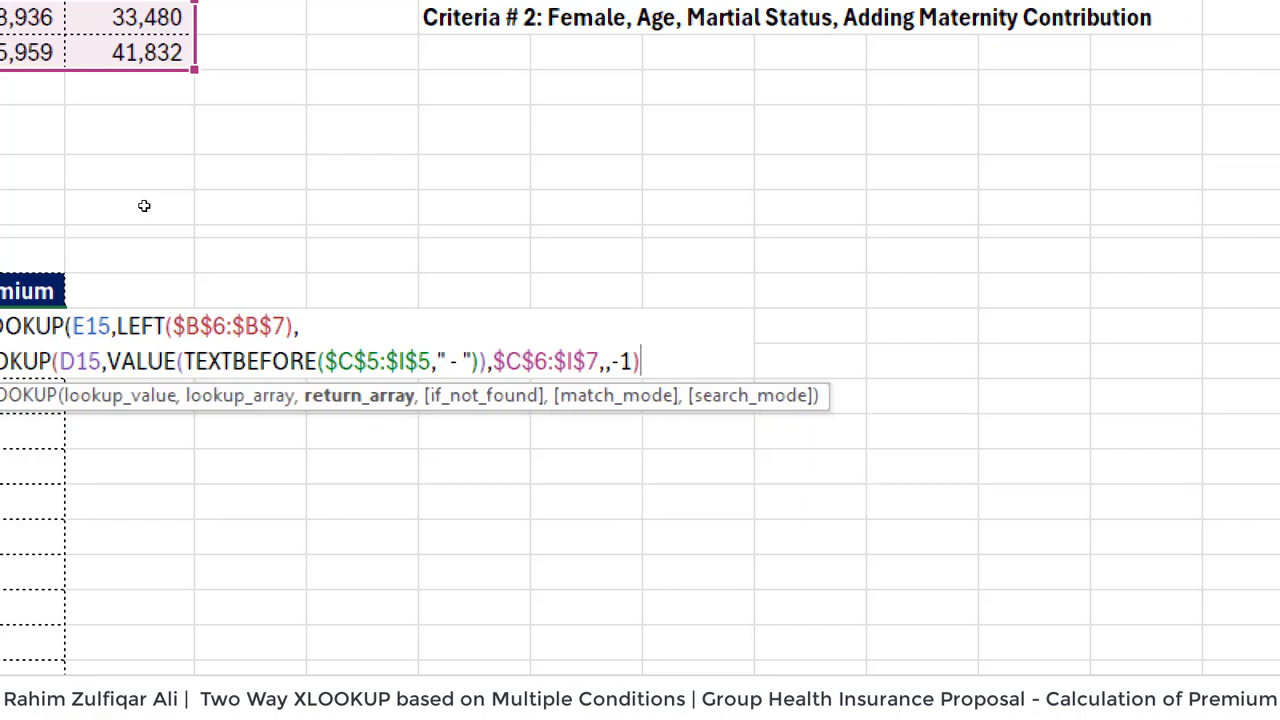
pyautogui.press('Return')
pyautogui.press('Return')
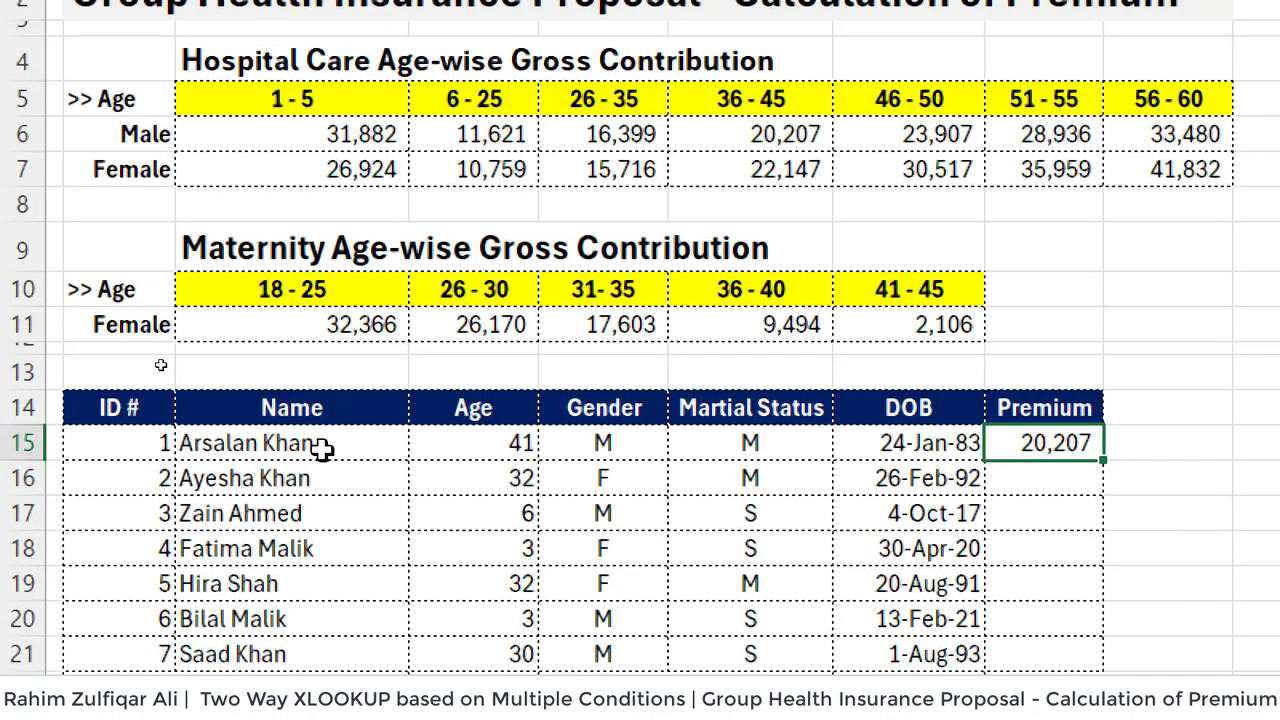
# Compare the first member's age, gender and calculated premium with the male hospital care contribution for the 36 - 45 age band.
pyautogui.click(270, 445)
pyautogui.click(491, 451)
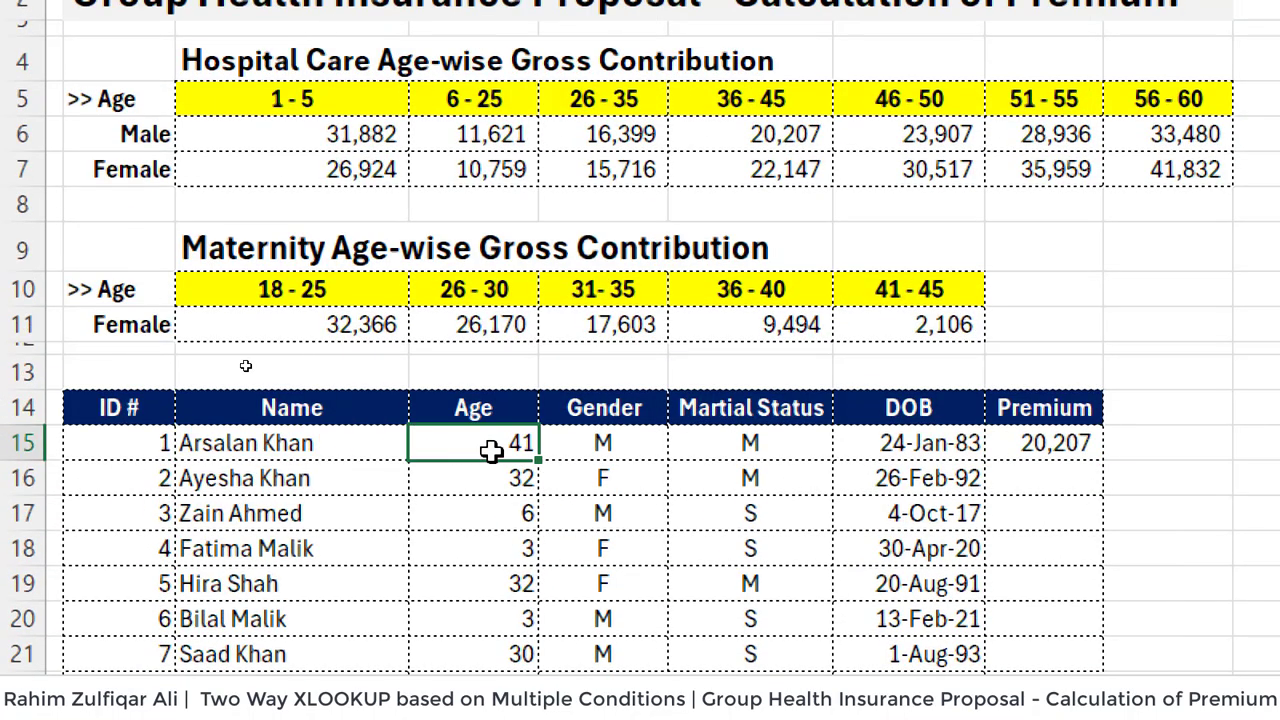
pyautogui.click(612, 447)
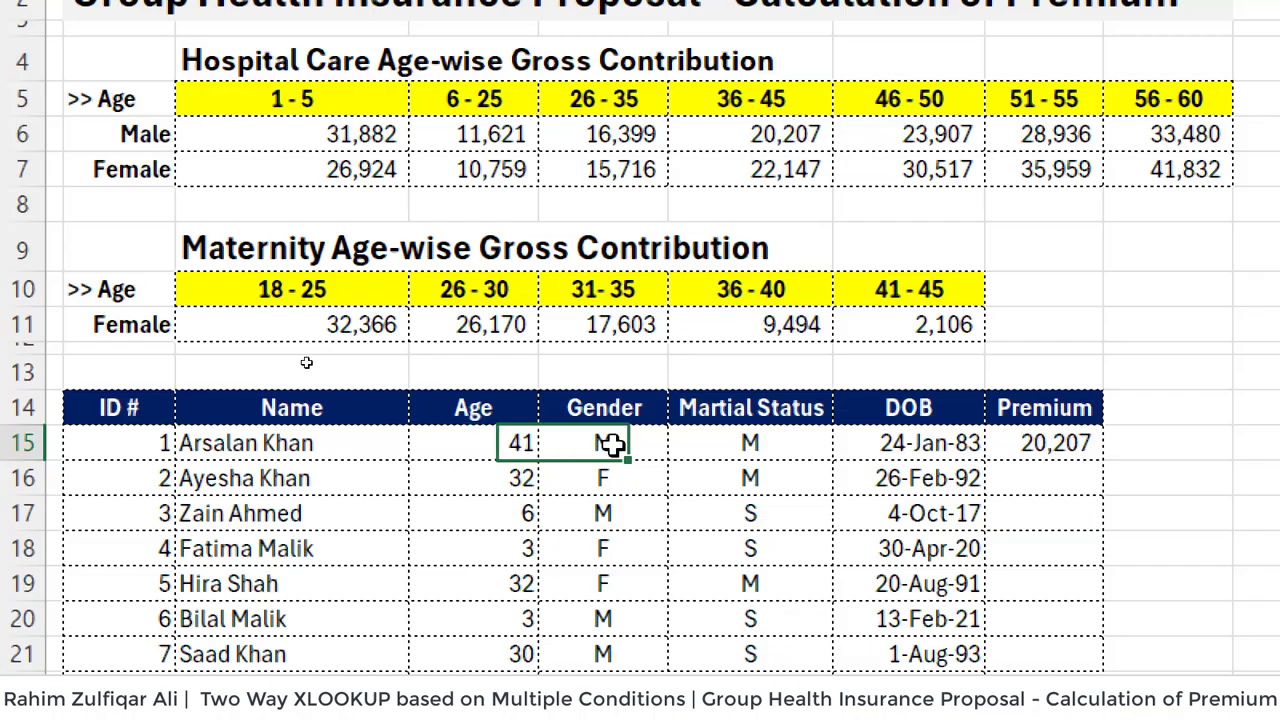
pyautogui.click(1034, 447)
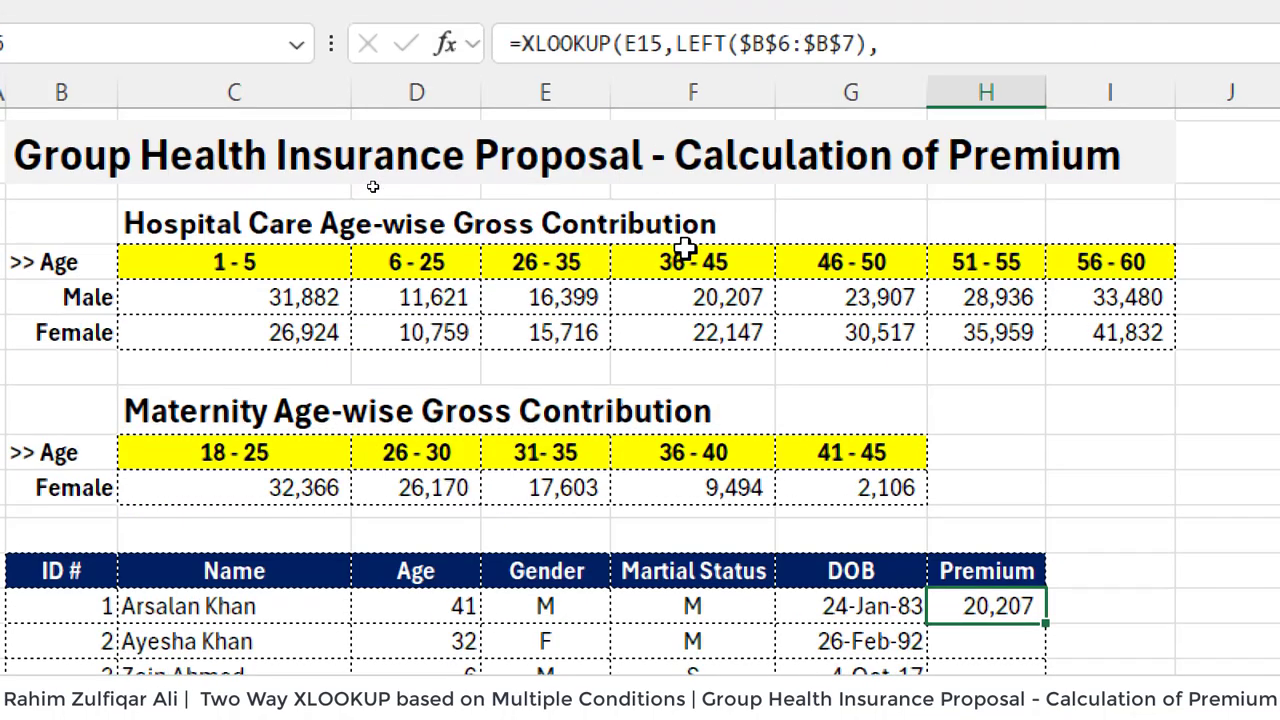
pyautogui.click(713, 297)
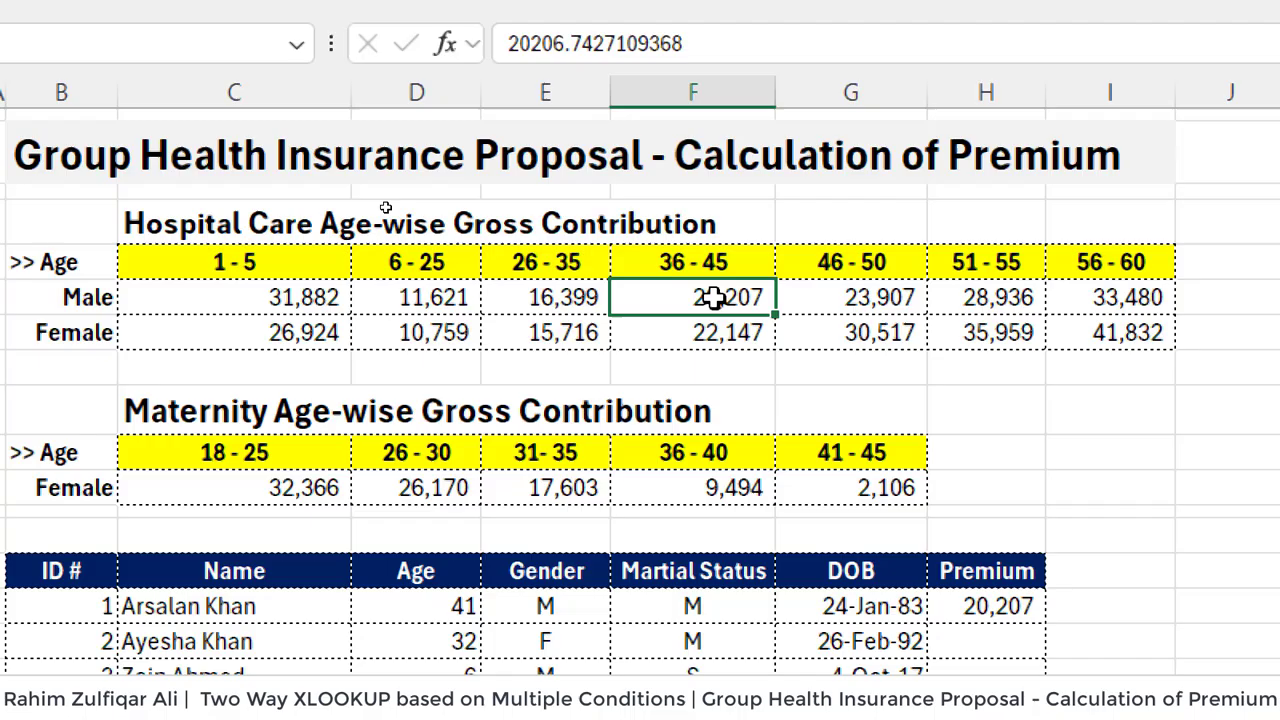
pyautogui.click(690, 255)
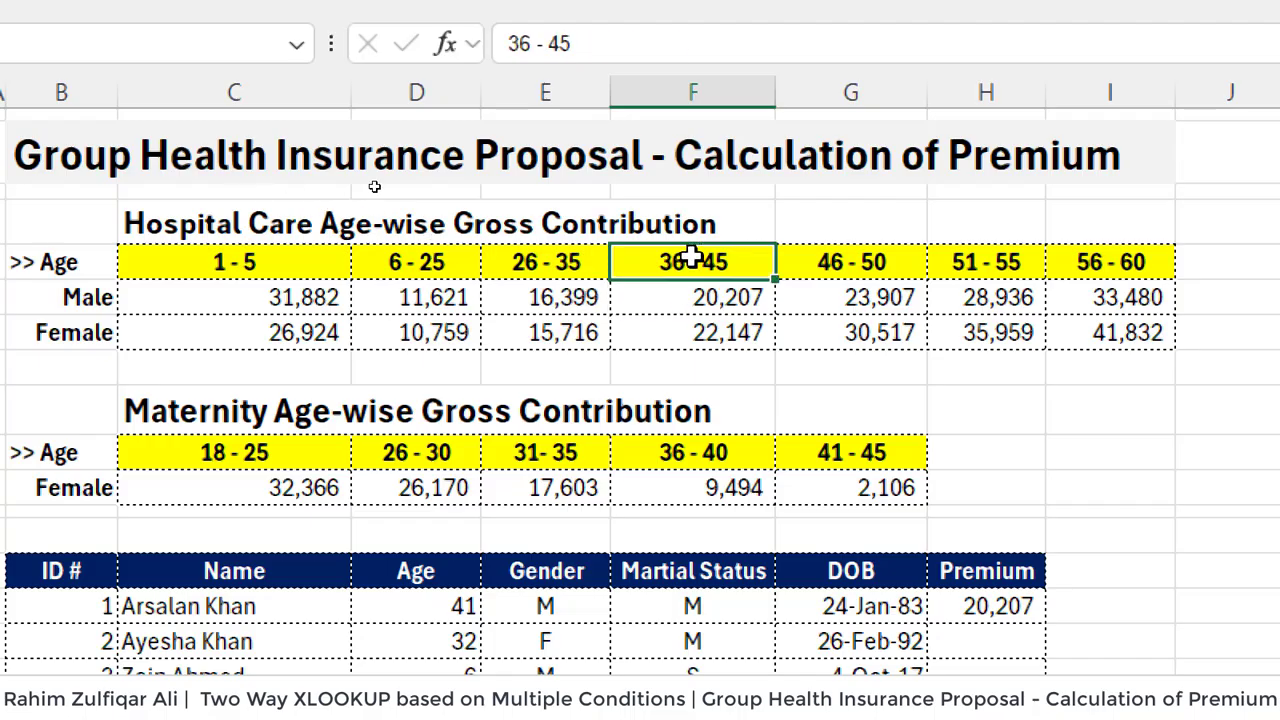
pyautogui.press('Down')
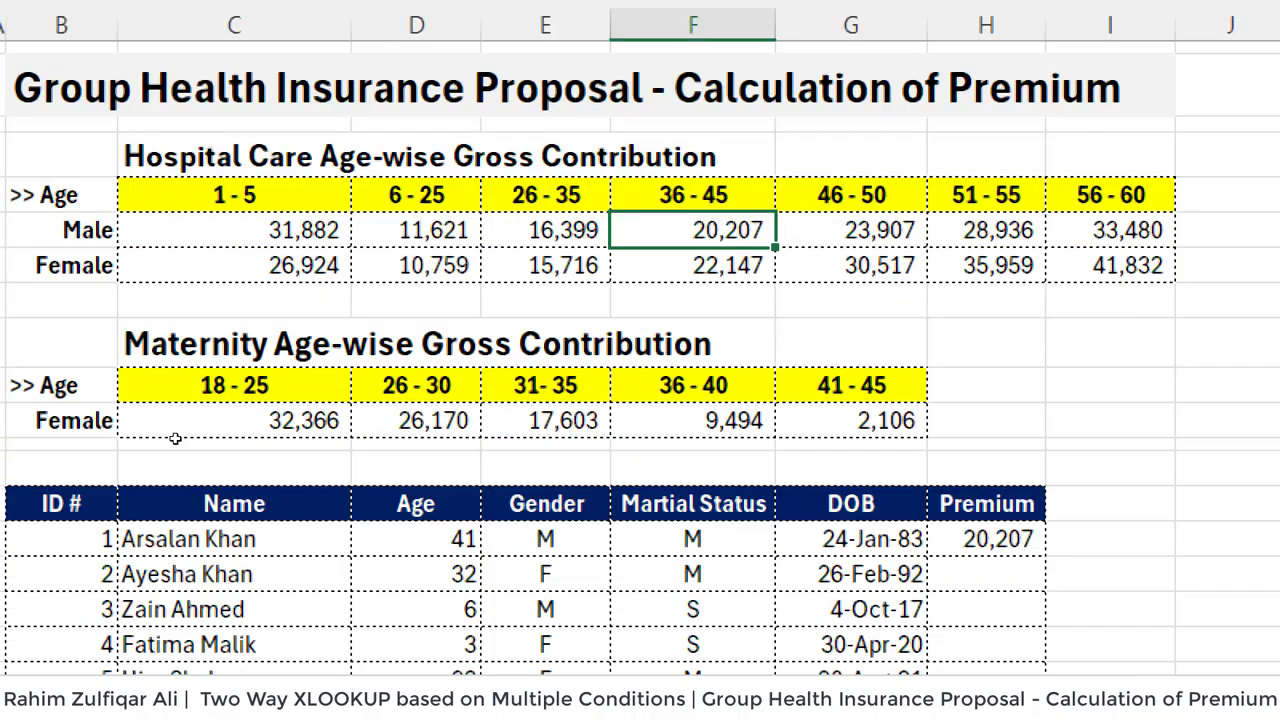
# Set the first member's age in D15 to 35 and check the recalculated premium against the male 26 - 35 band.
pyautogui.click(406, 525)
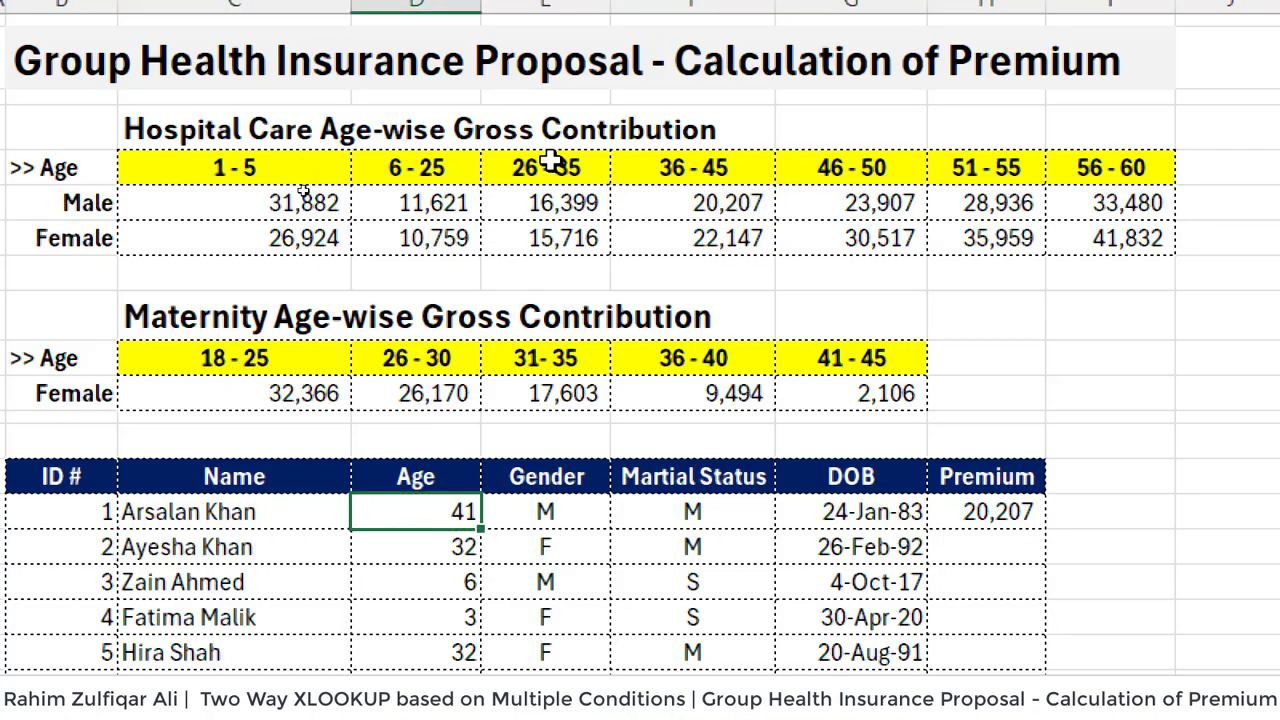
pyautogui.click(553, 202)
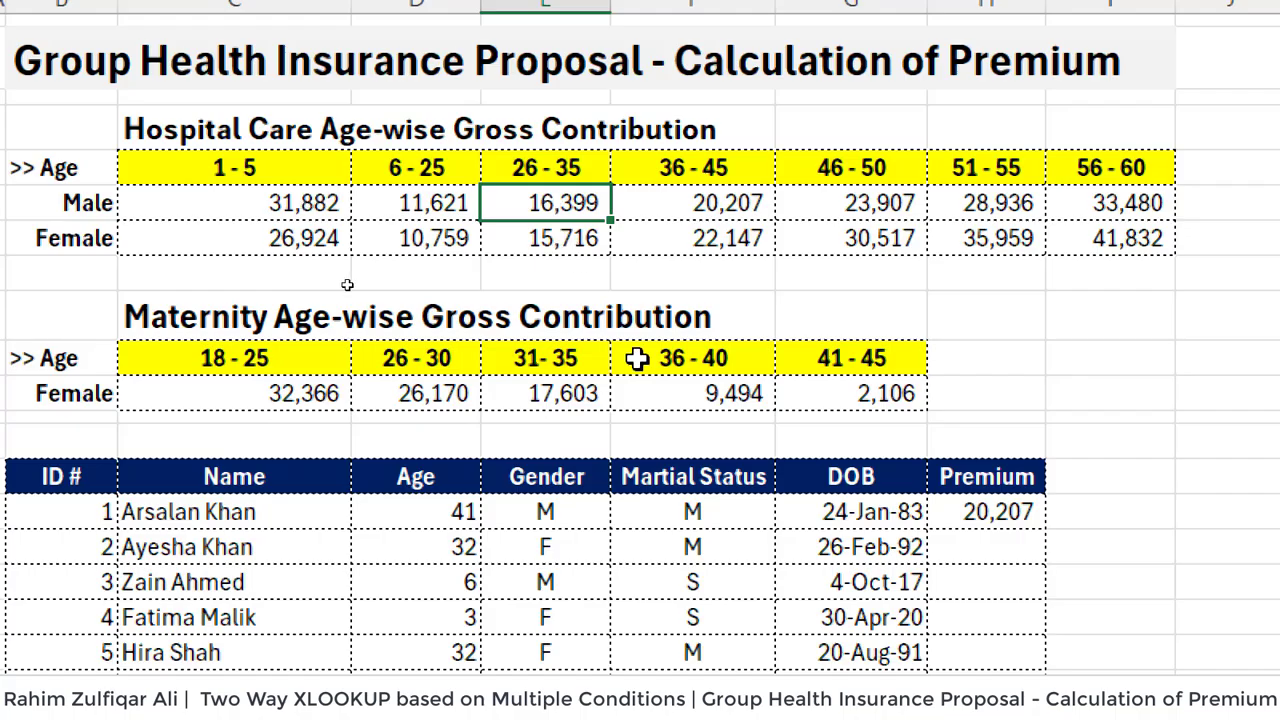
pyautogui.click(437, 515)
pyautogui.write('=DATEDIF(G15,TODAY(),"Y")')
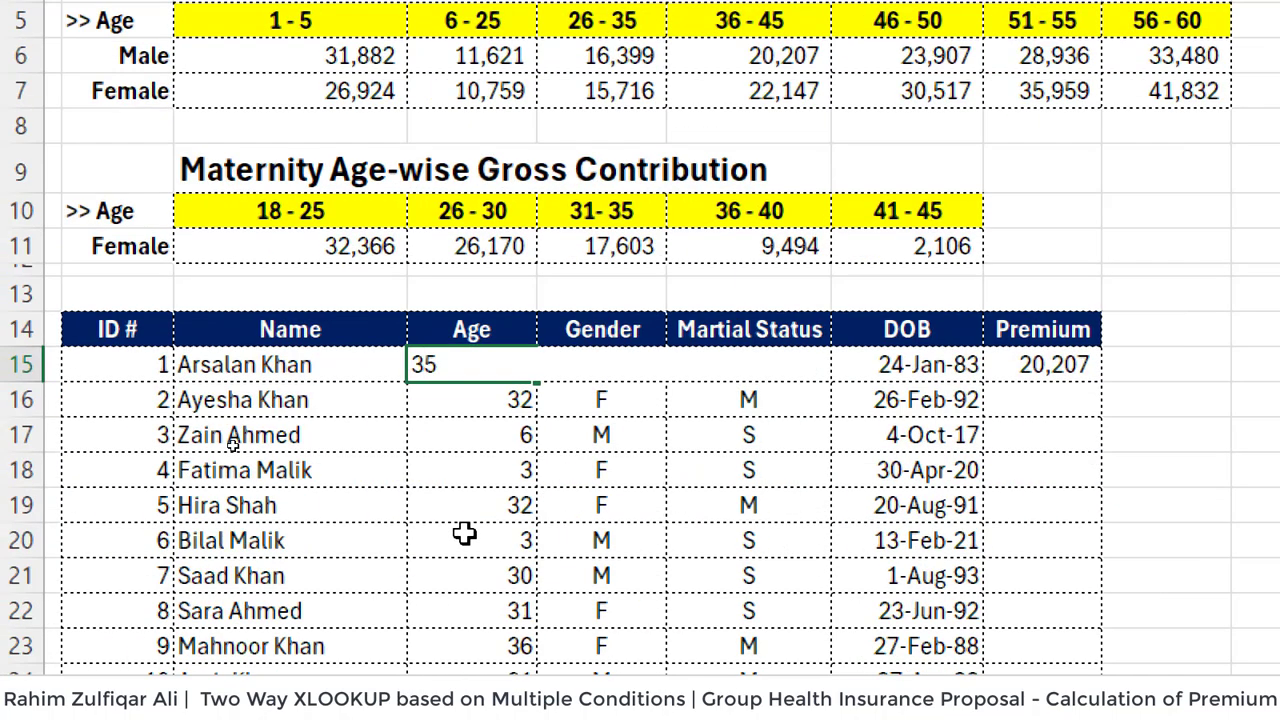
pyautogui.press('Return')
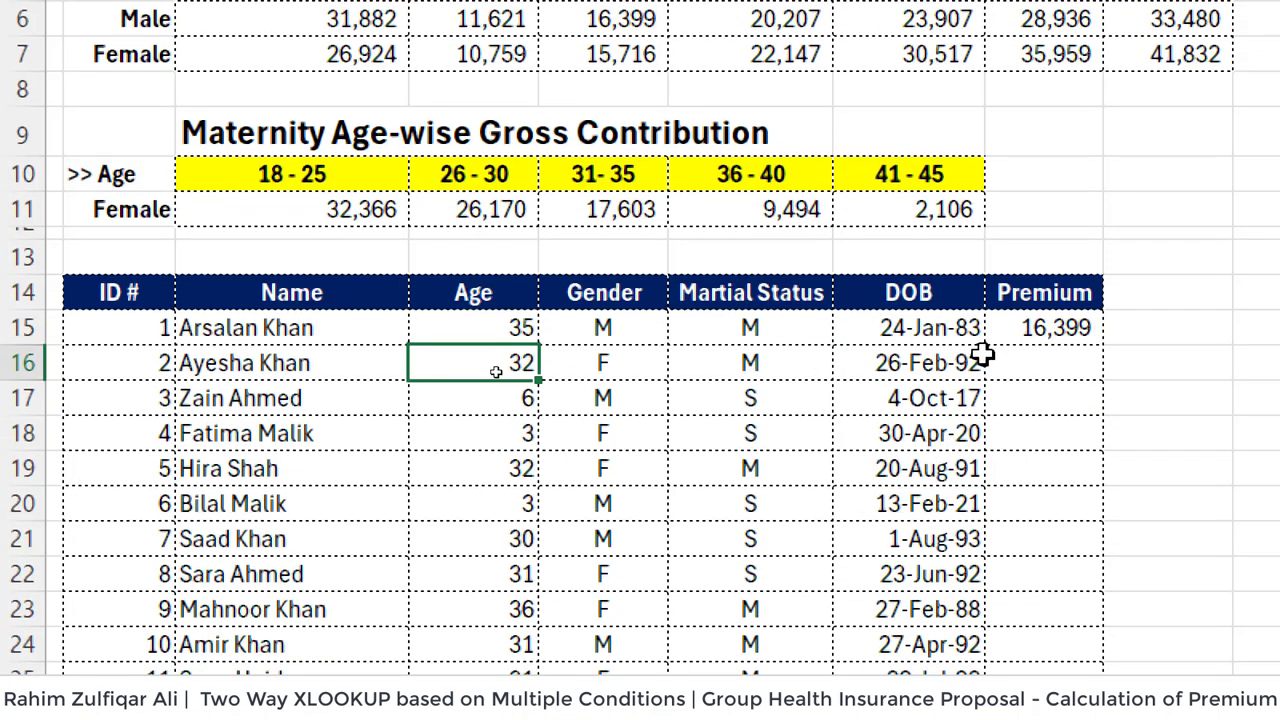
pyautogui.click(1017, 336)
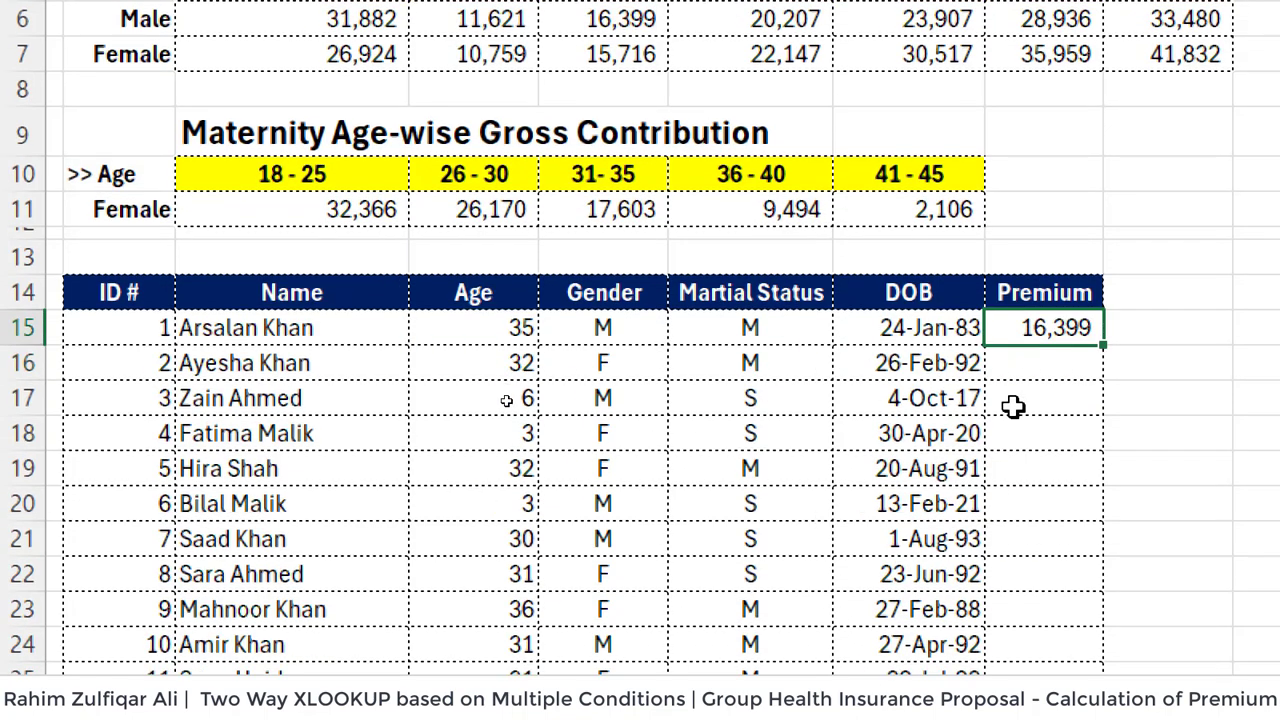
# Set the first member's age in D15 back to 41.
pyautogui.press('Left')
pyautogui.press('Left')
pyautogui.press('Left')
pyautogui.write('41')
pyautogui.hotkey('ctrl', 'Return')
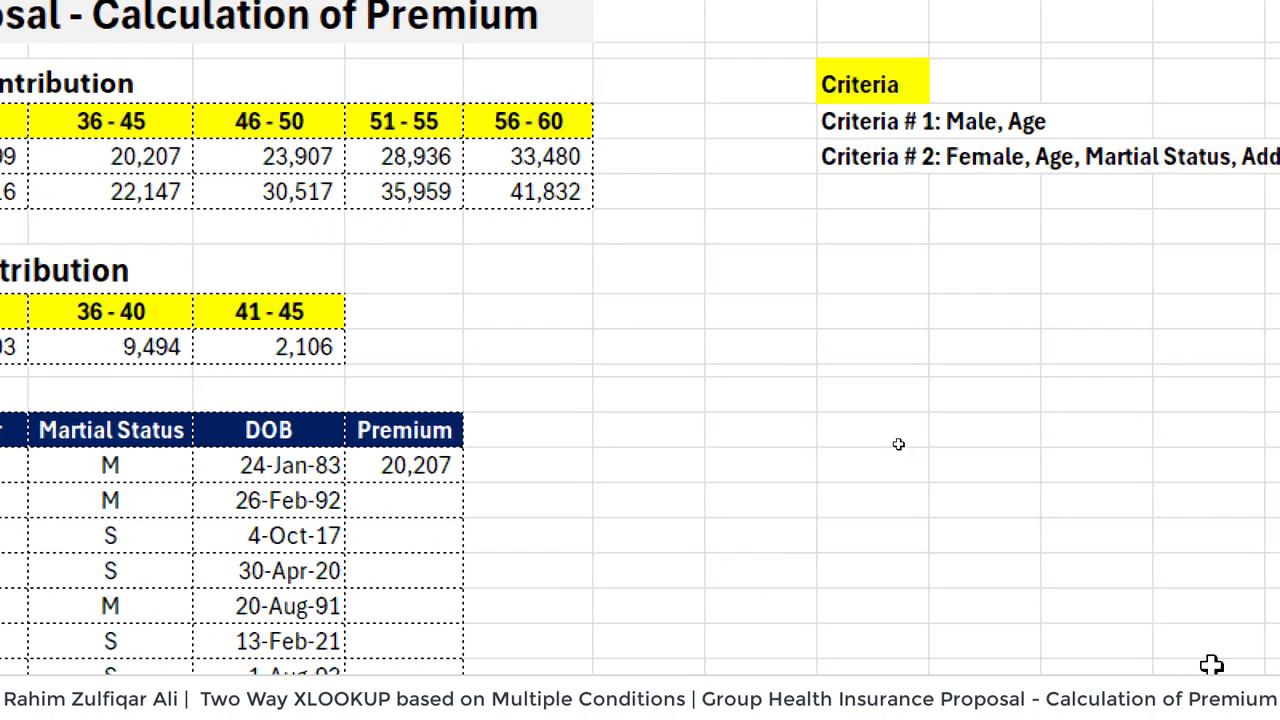
# Examine the nested XLOOKUP arguments in the H15 premium formula.
pyautogui.doubleClick(377, 465)
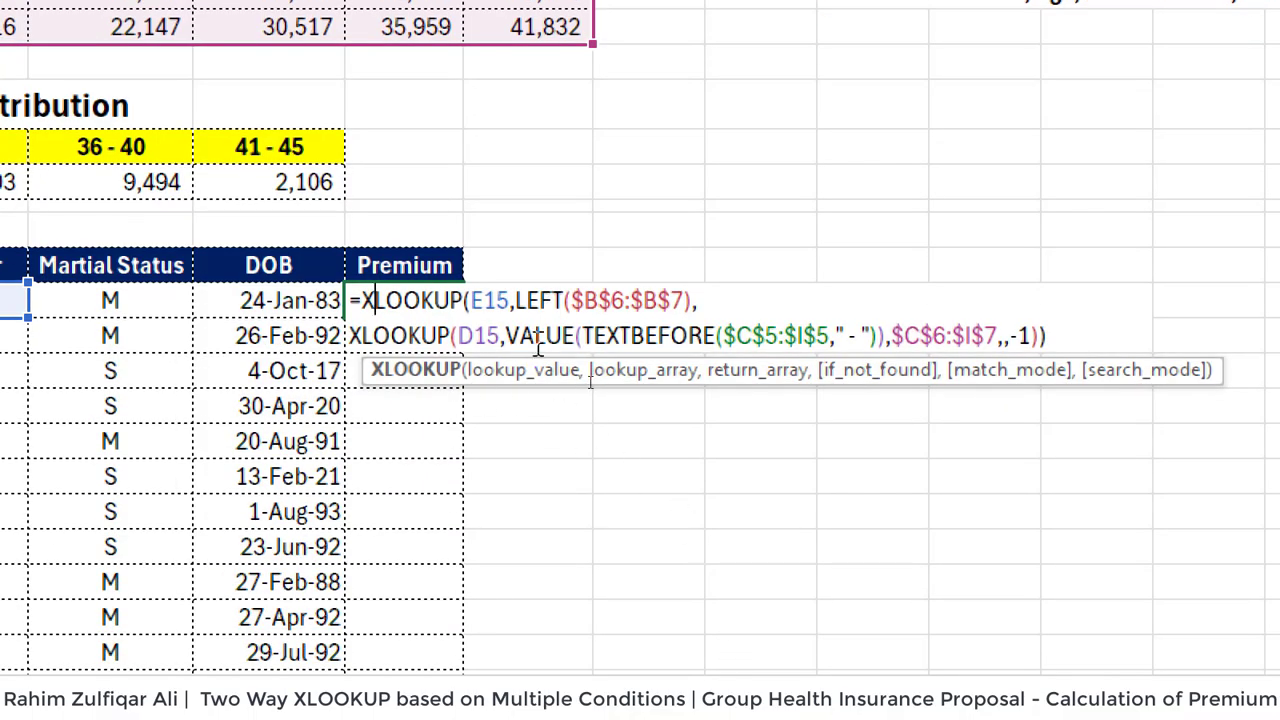
pyautogui.click(550, 337)
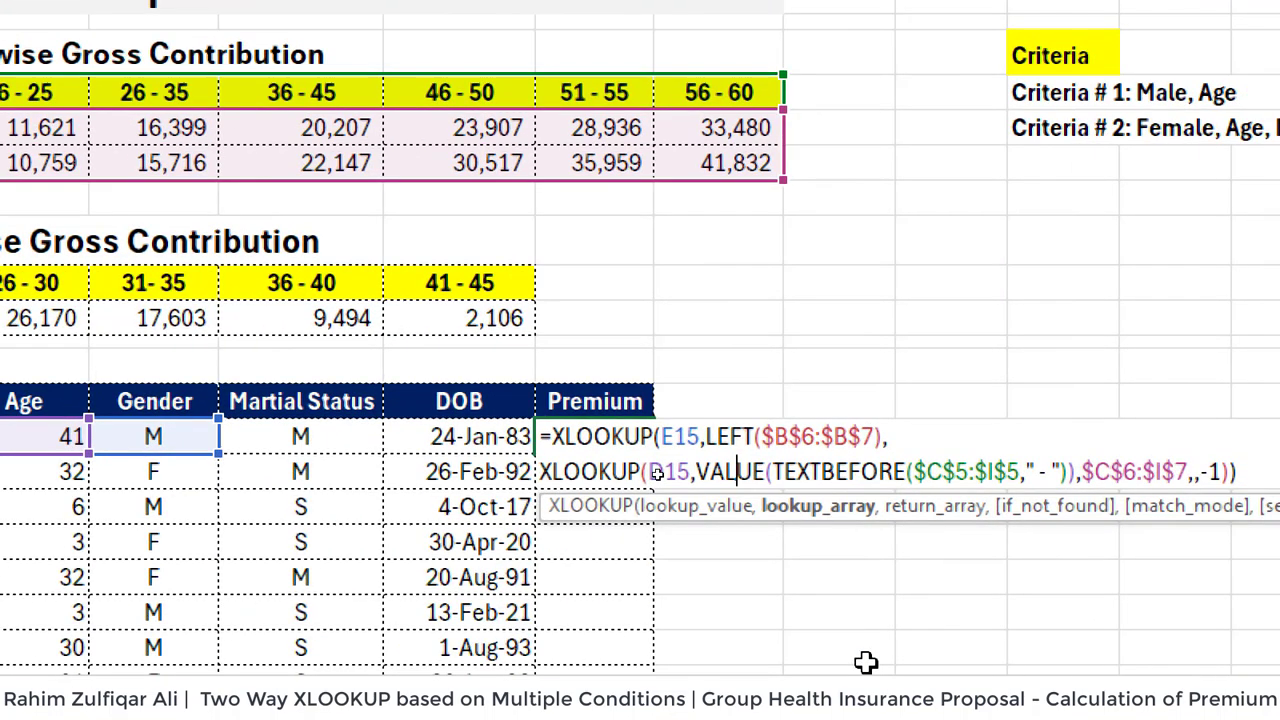
pyautogui.press('Return')
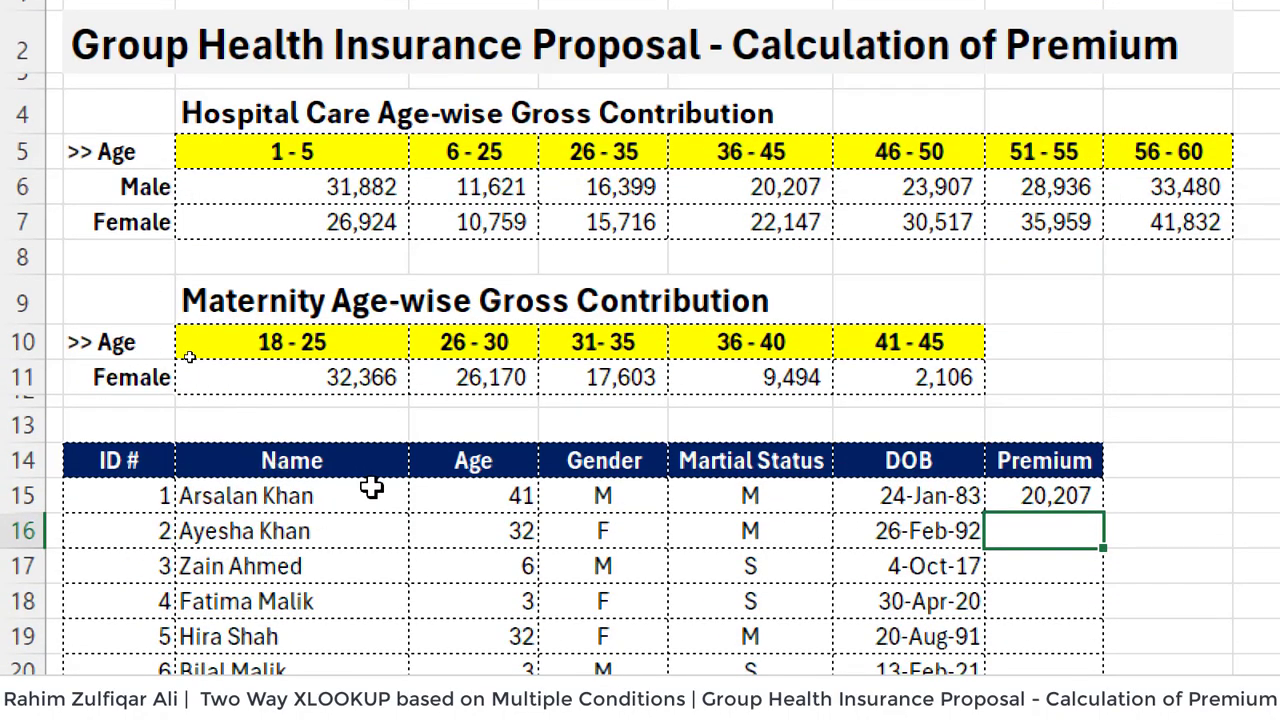
# Set the first member's age in D15 to 3 and check the premium against the male 1 - 5 band.
pyautogui.click(463, 491)
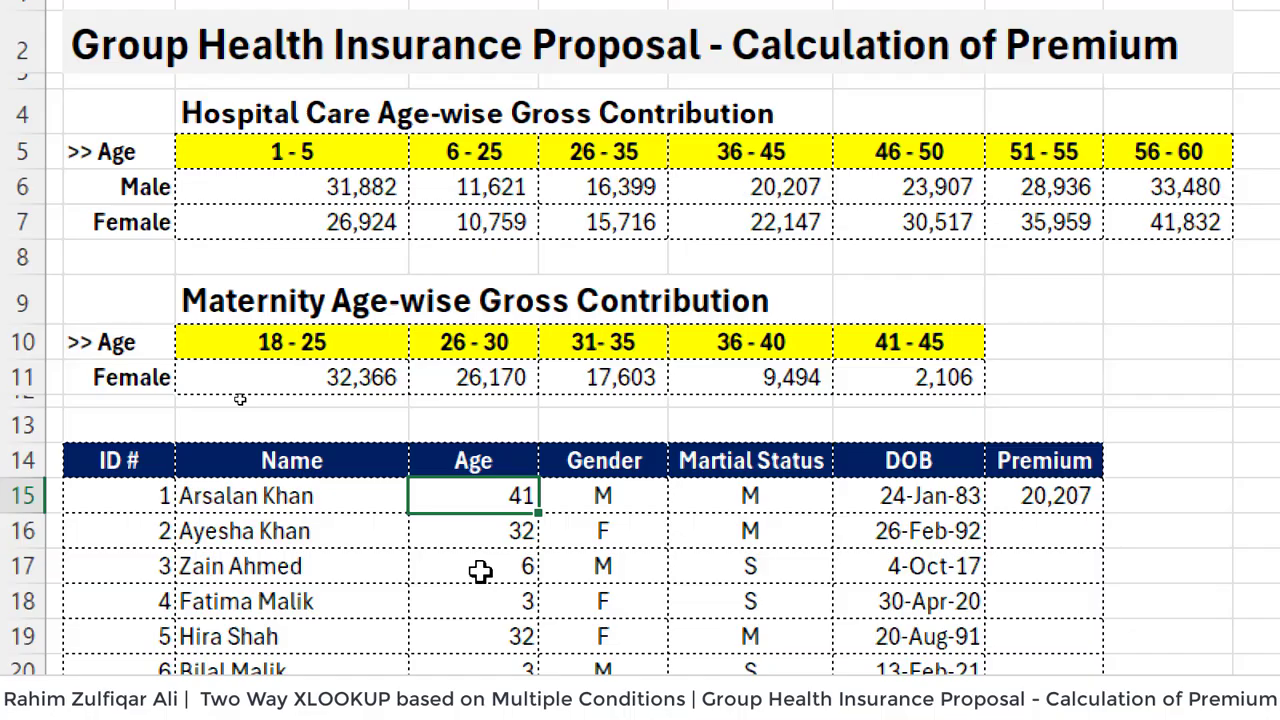
pyautogui.write('3')
pyautogui.press('Return')
pyautogui.press('Up')
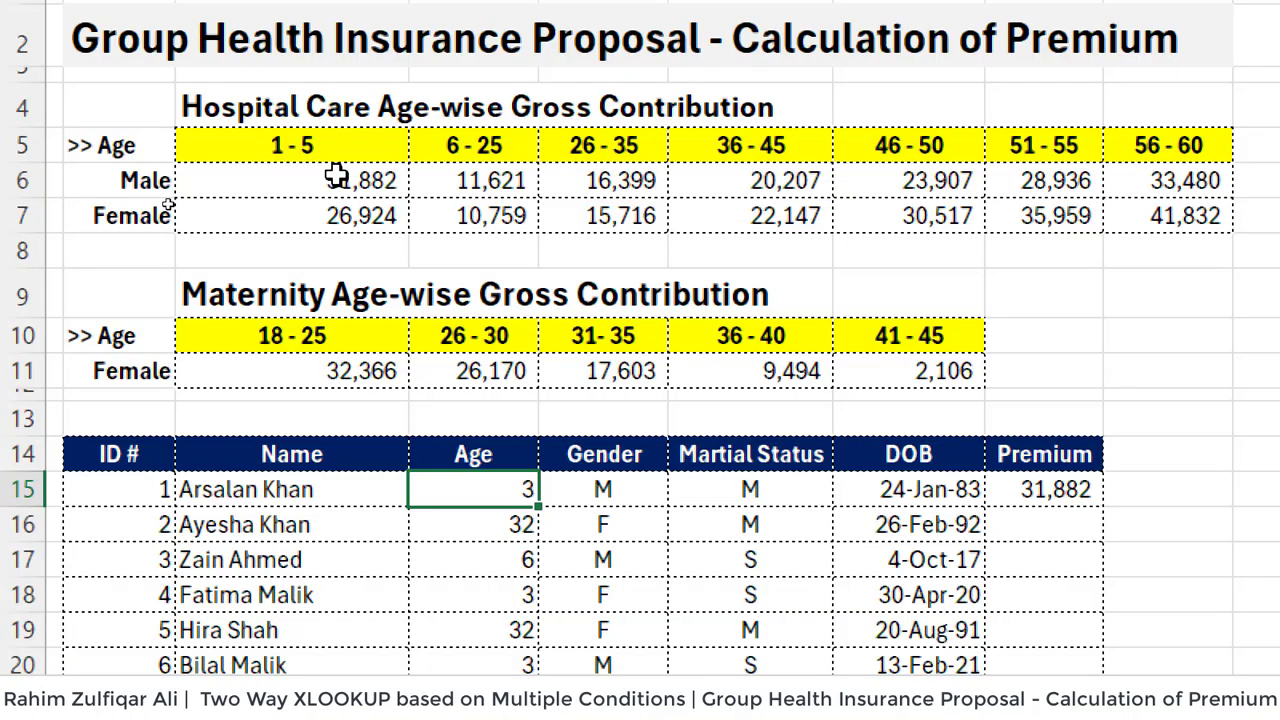
pyautogui.click(337, 45)
pyautogui.click(1037, 486)
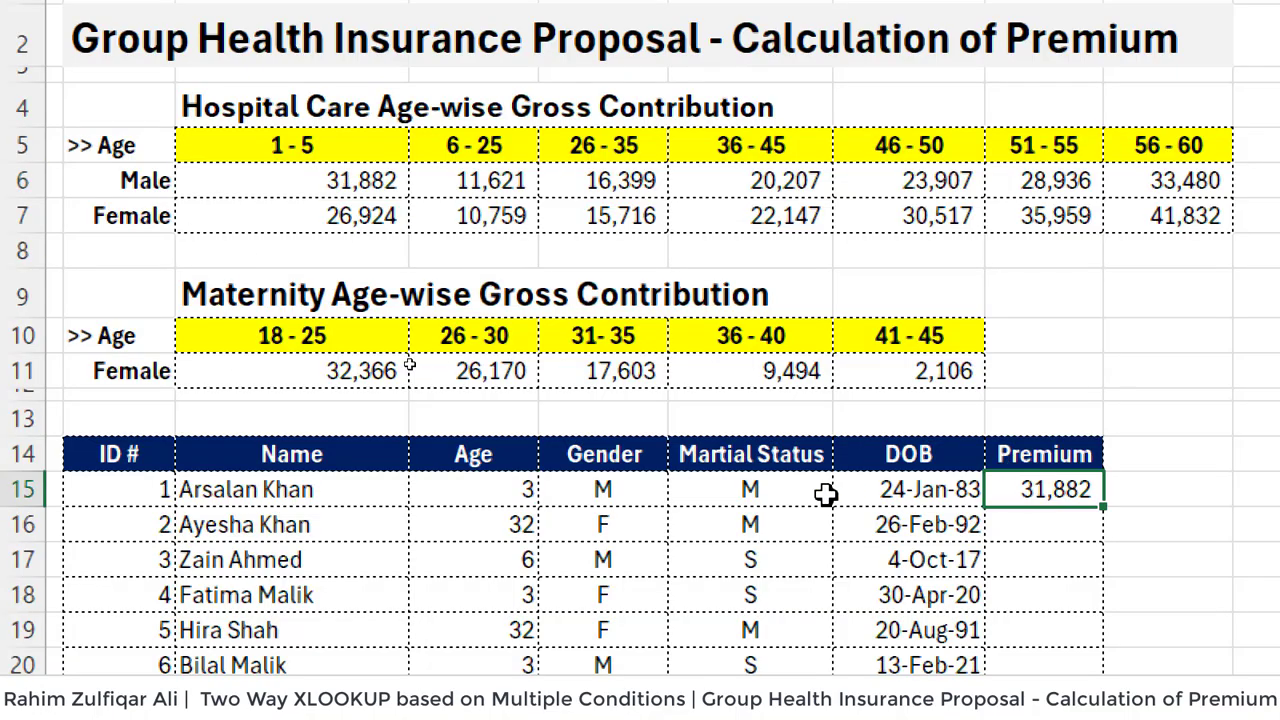
# Set the first member's marital status in F15 to S.
pyautogui.click(757, 492)
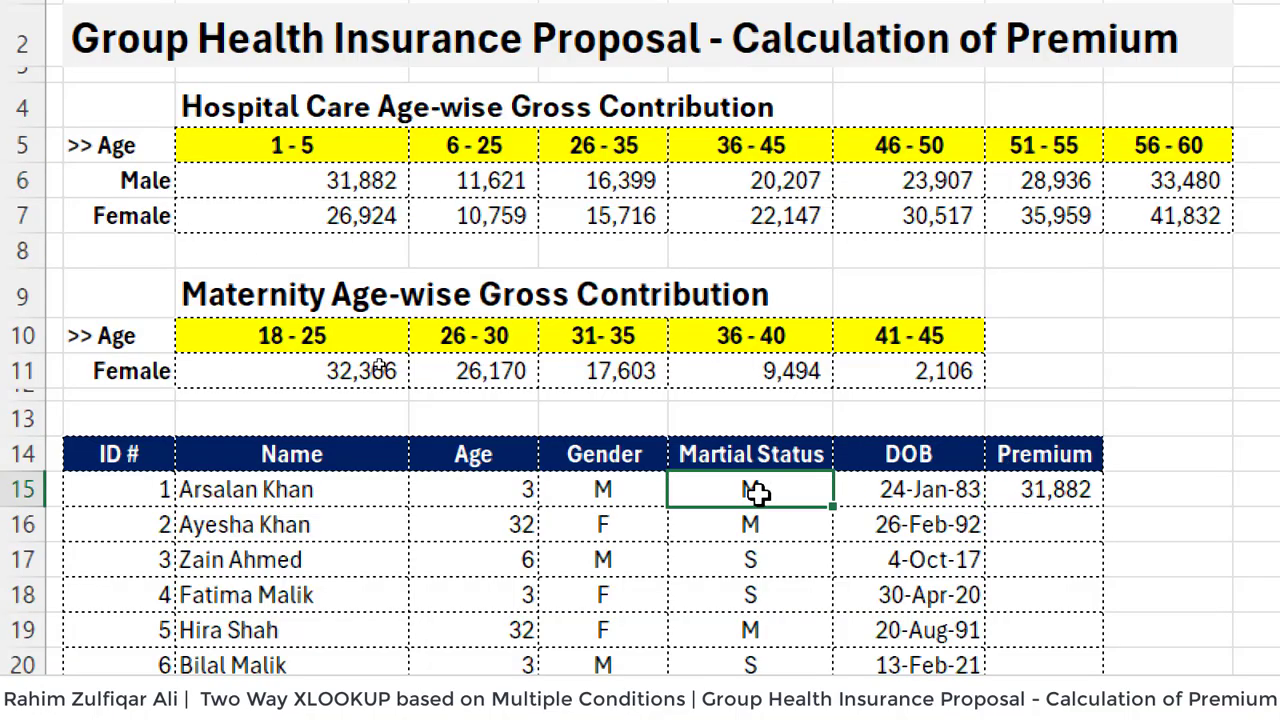
pyautogui.write('S')
pyautogui.hotkey('ctrl', 'Return')
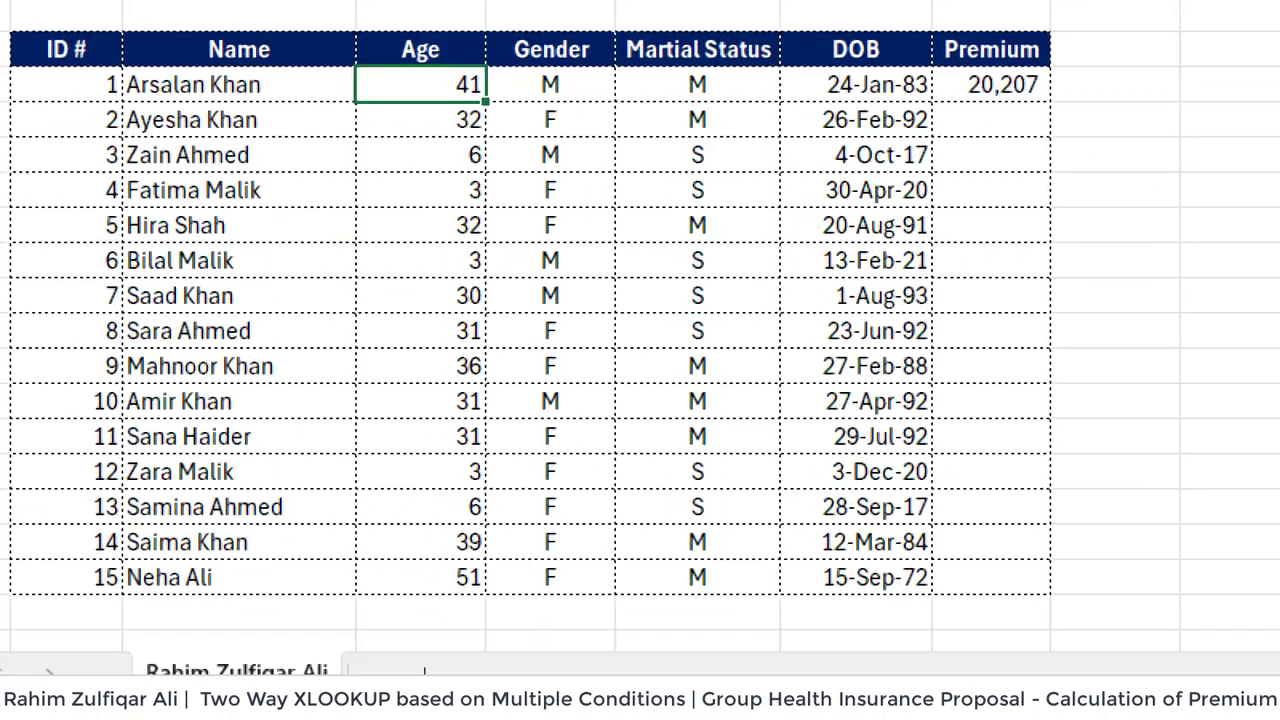
# Fill the H15 premium formula down the Premium column to H29 for all members.
pyautogui.click(1044, 380)
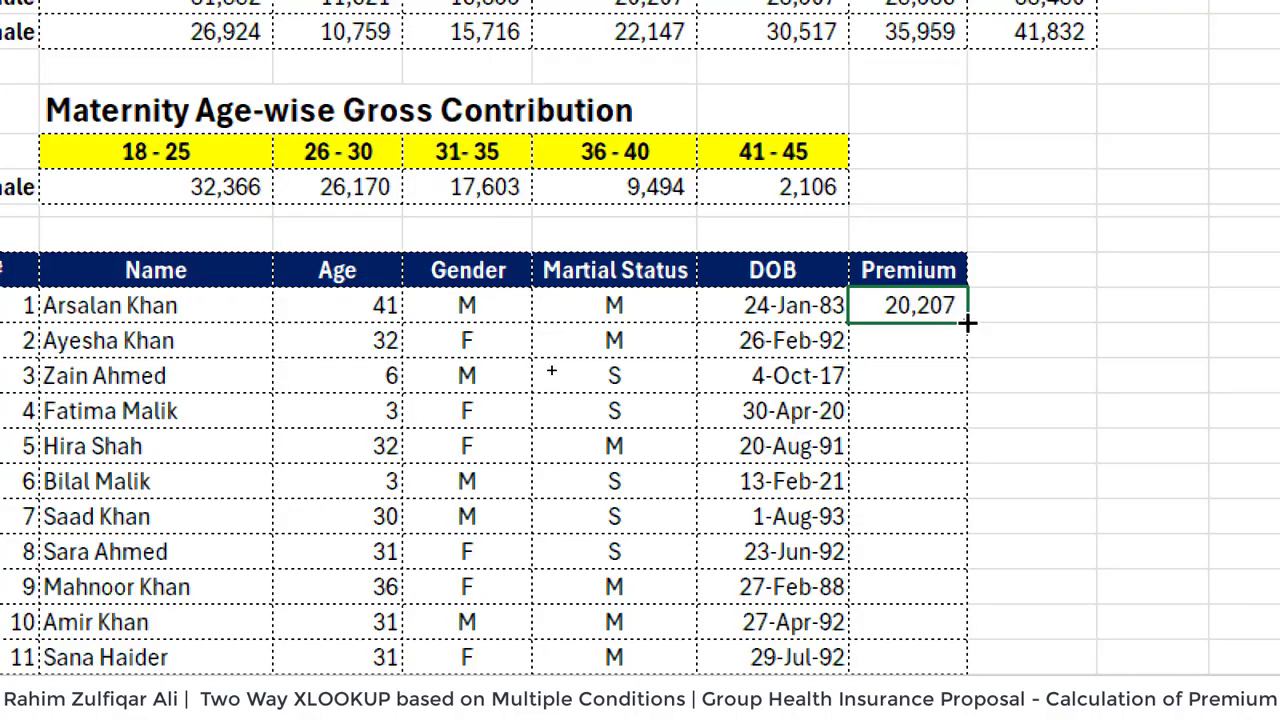
pyautogui.doubleClick(967, 322)
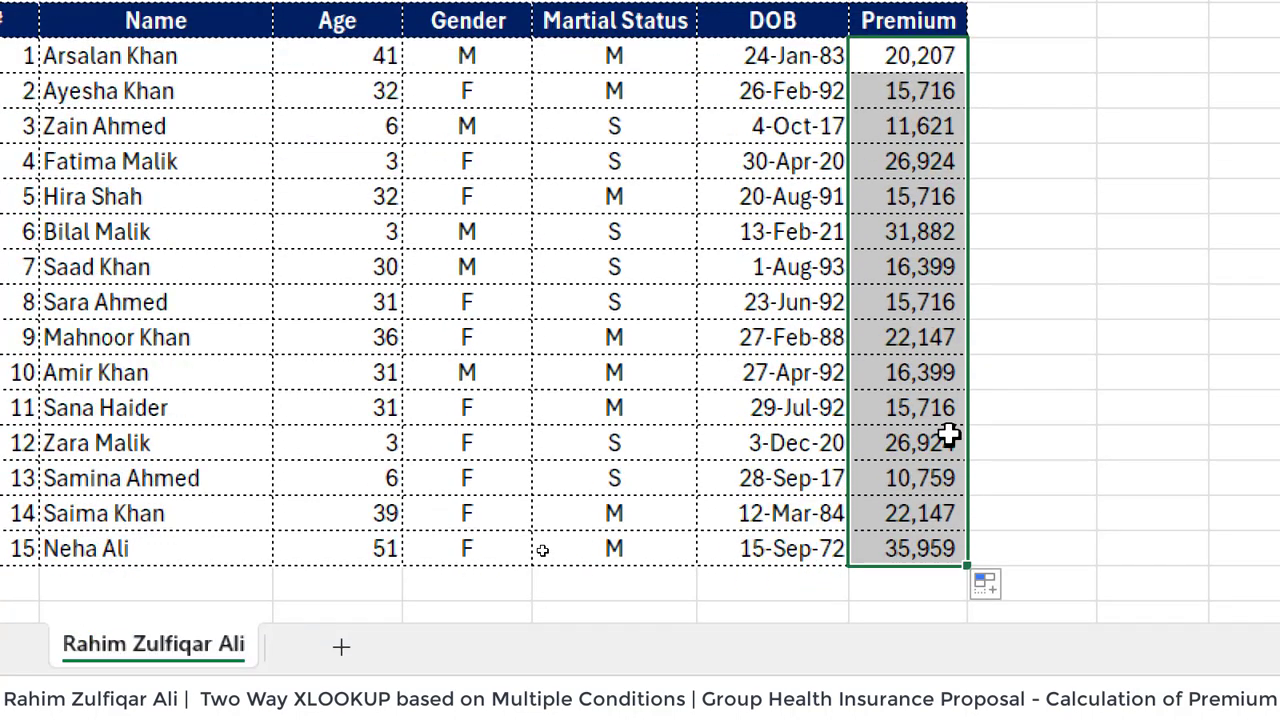
pyautogui.click(947, 435)
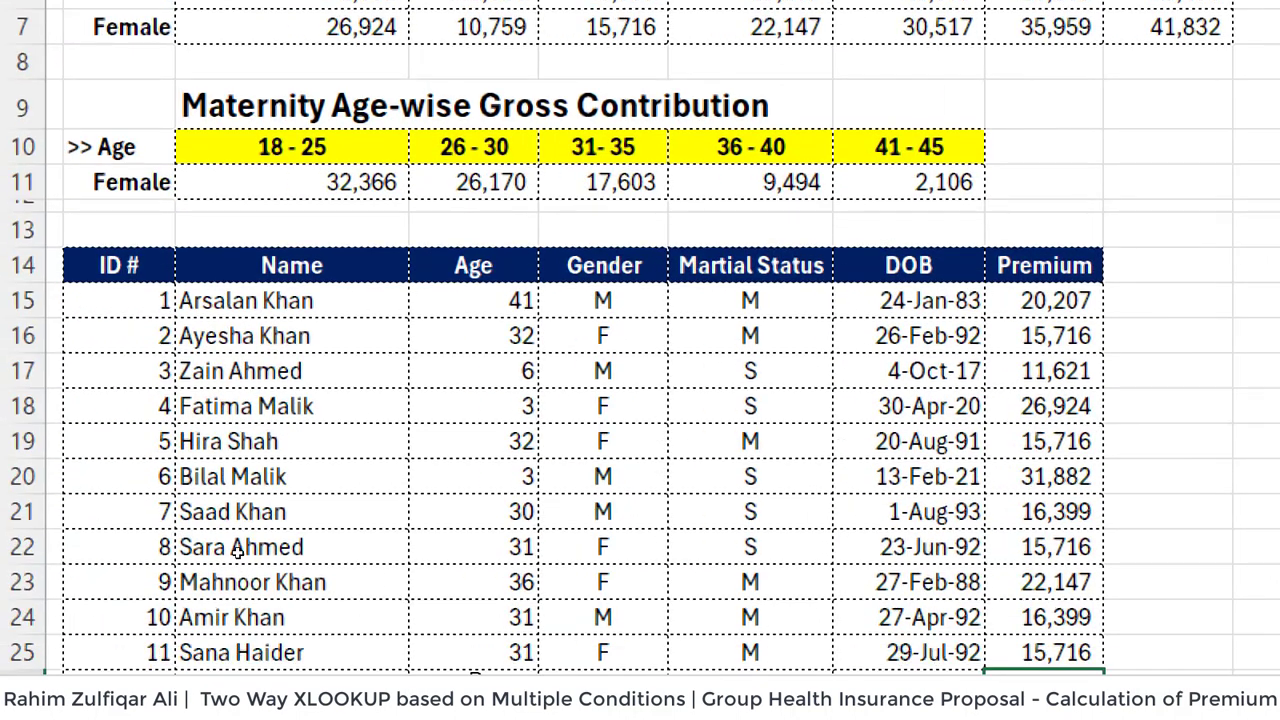
# Compare member 5's age, gender, marital status and premium with the female hospital care contribution for the 26 - 35 age band.
pyautogui.click(1079, 509)
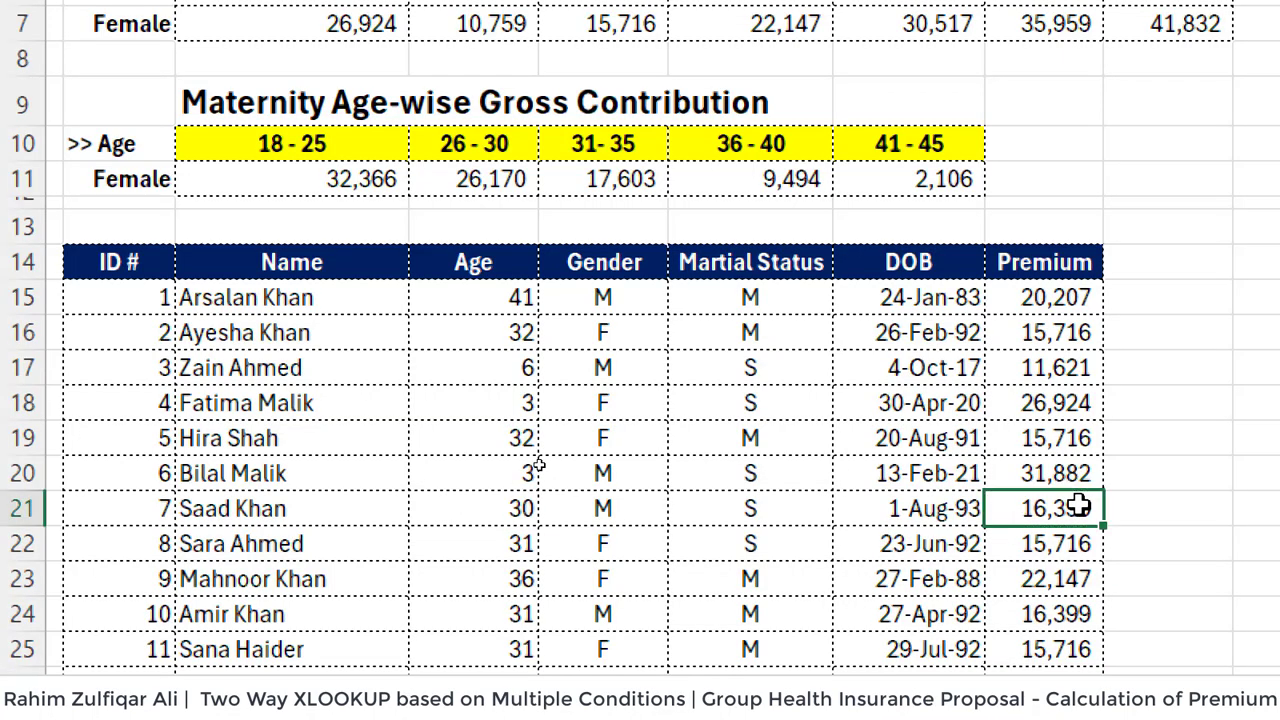
pyautogui.click(312, 446)
pyautogui.press('Right')
pyautogui.press('Right')
pyautogui.press('Right')
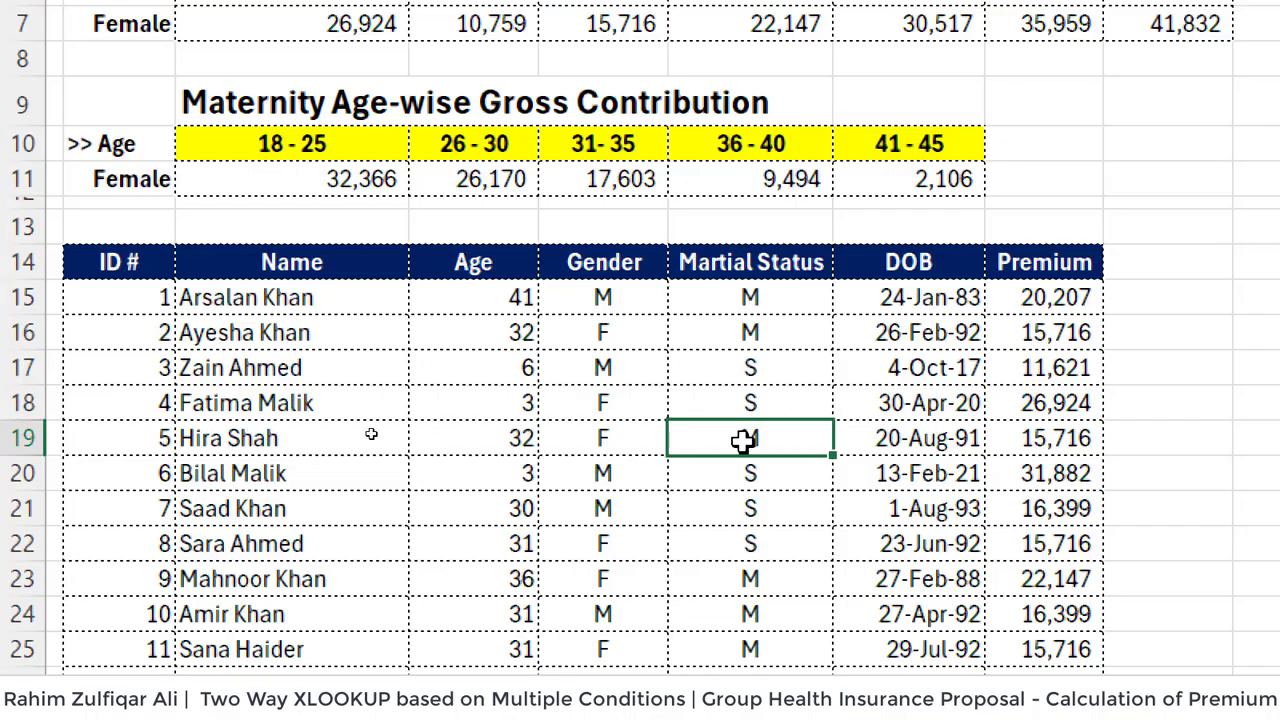
pyautogui.scroll(2, 397, 97)
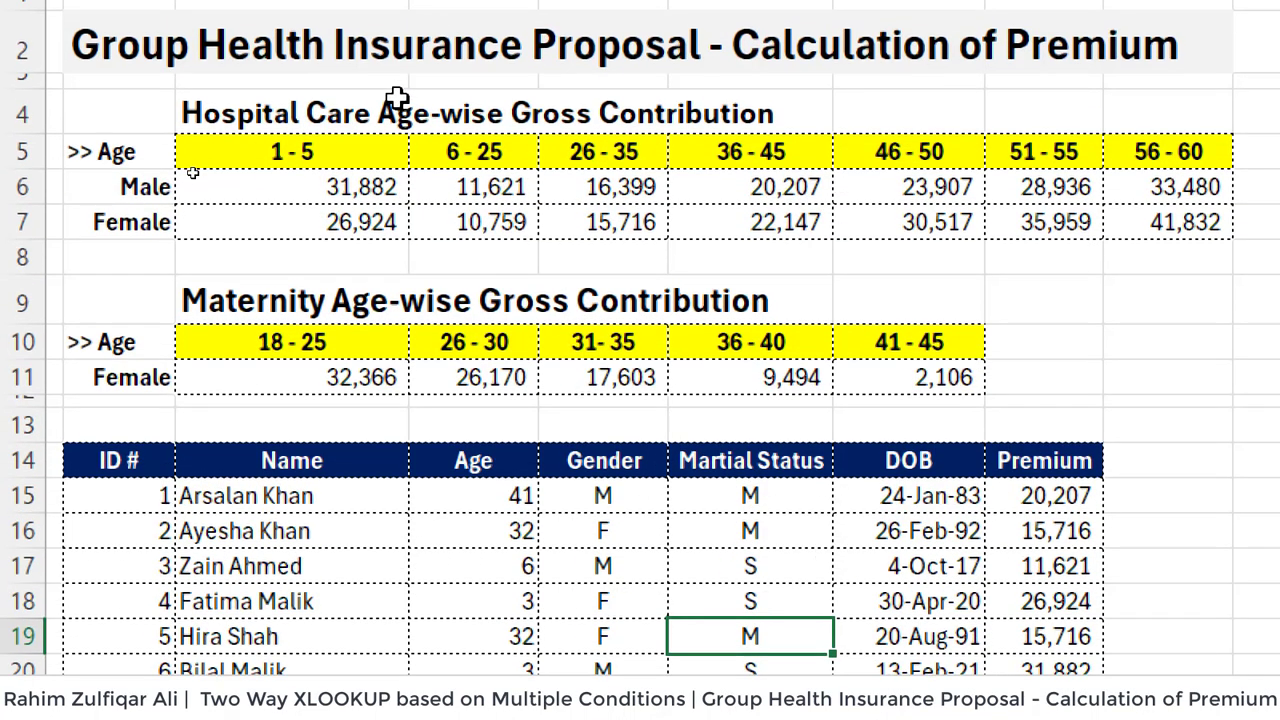
pyautogui.scroll(-1, 431, 492)
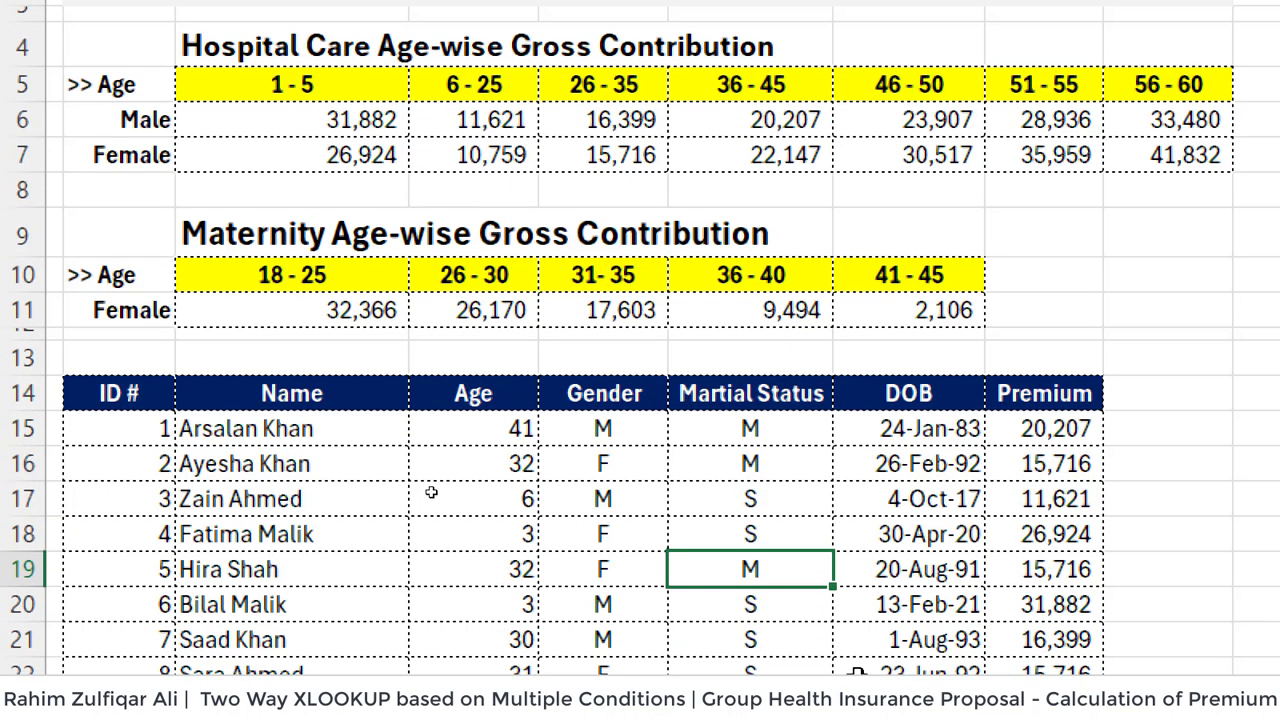
pyautogui.click(1035, 545)
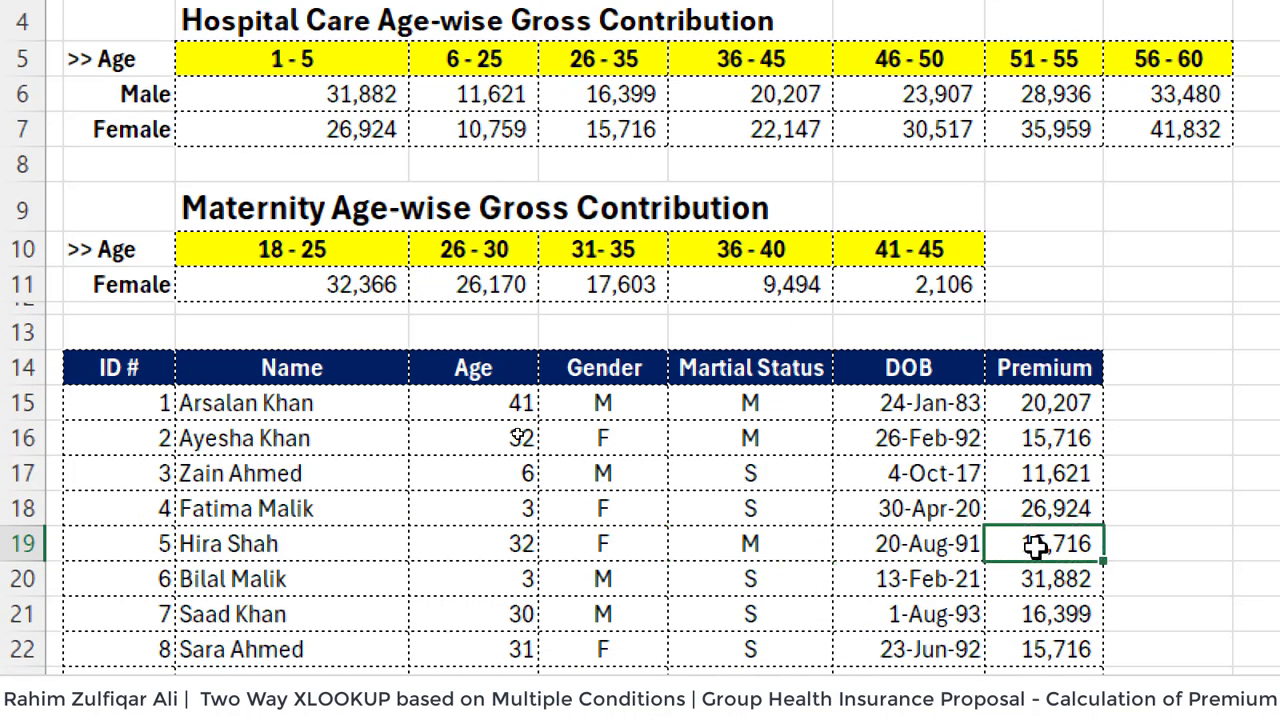
pyautogui.click(474, 540)
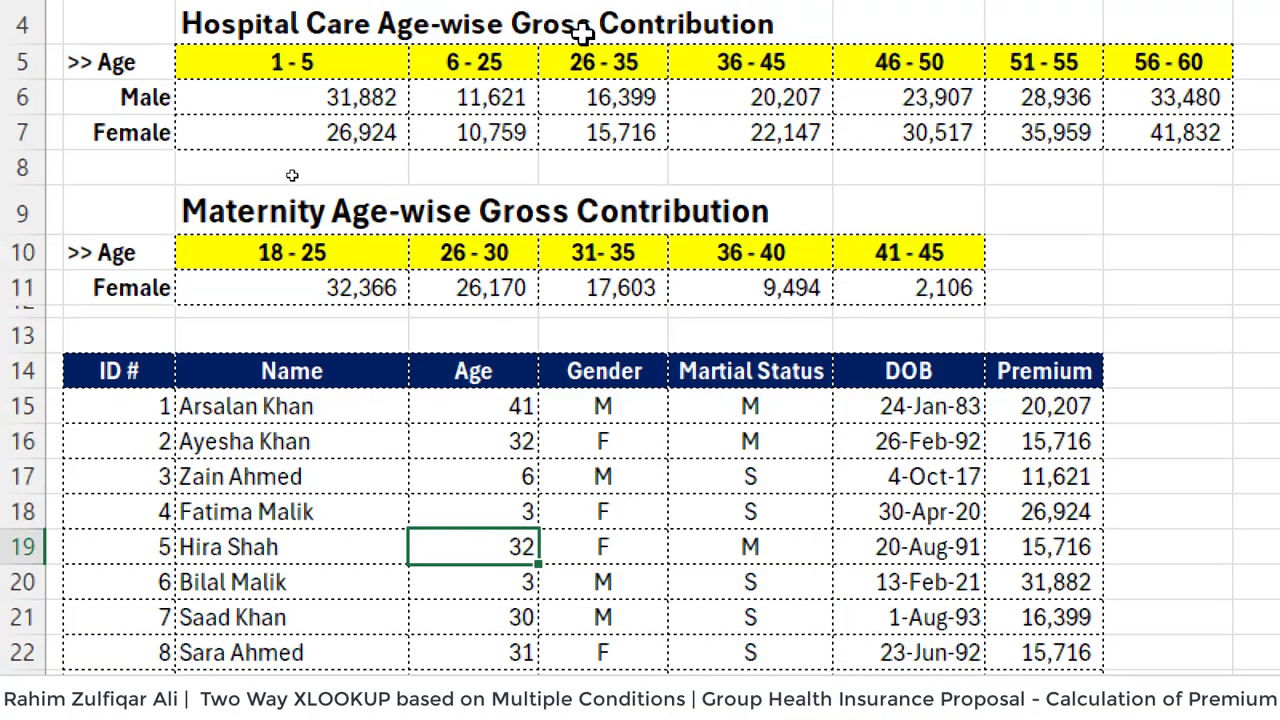
pyautogui.click(610, 128)
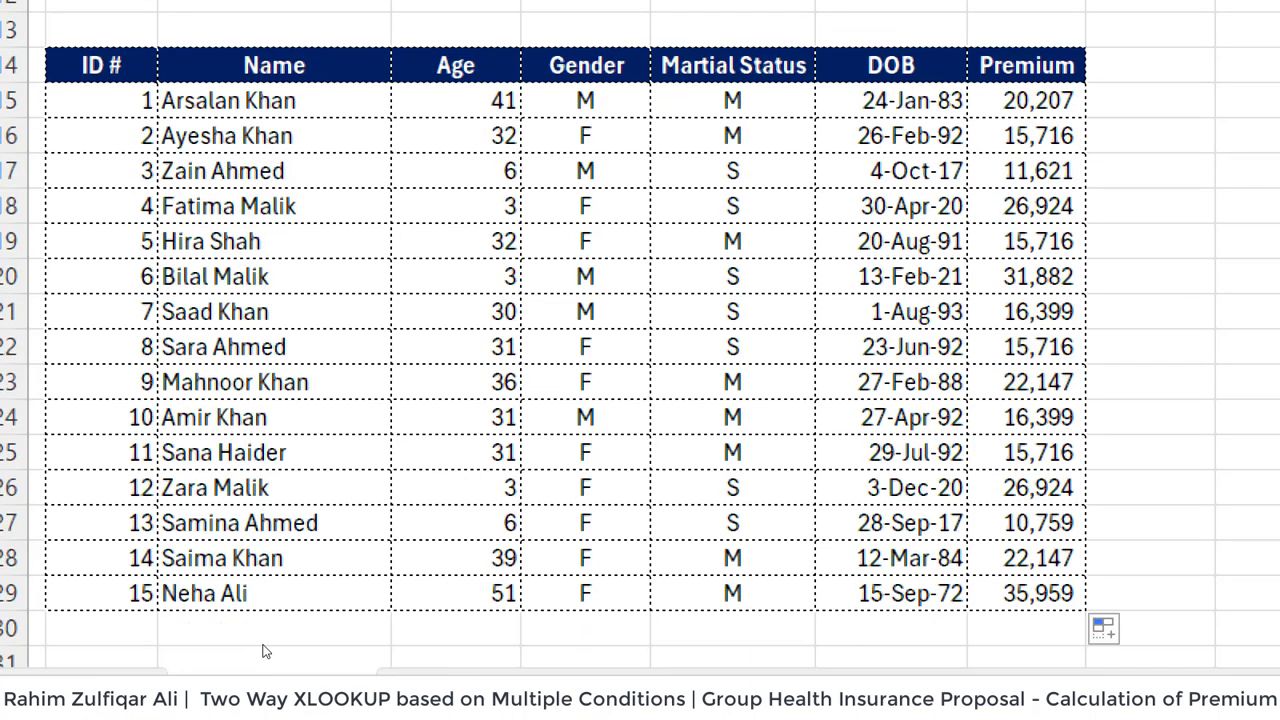
# Compare member 15's age, gender, marital status and premium with the female hospital care contribution for the 51 - 55 age band.
pyautogui.scroll(-1, 266, 651)
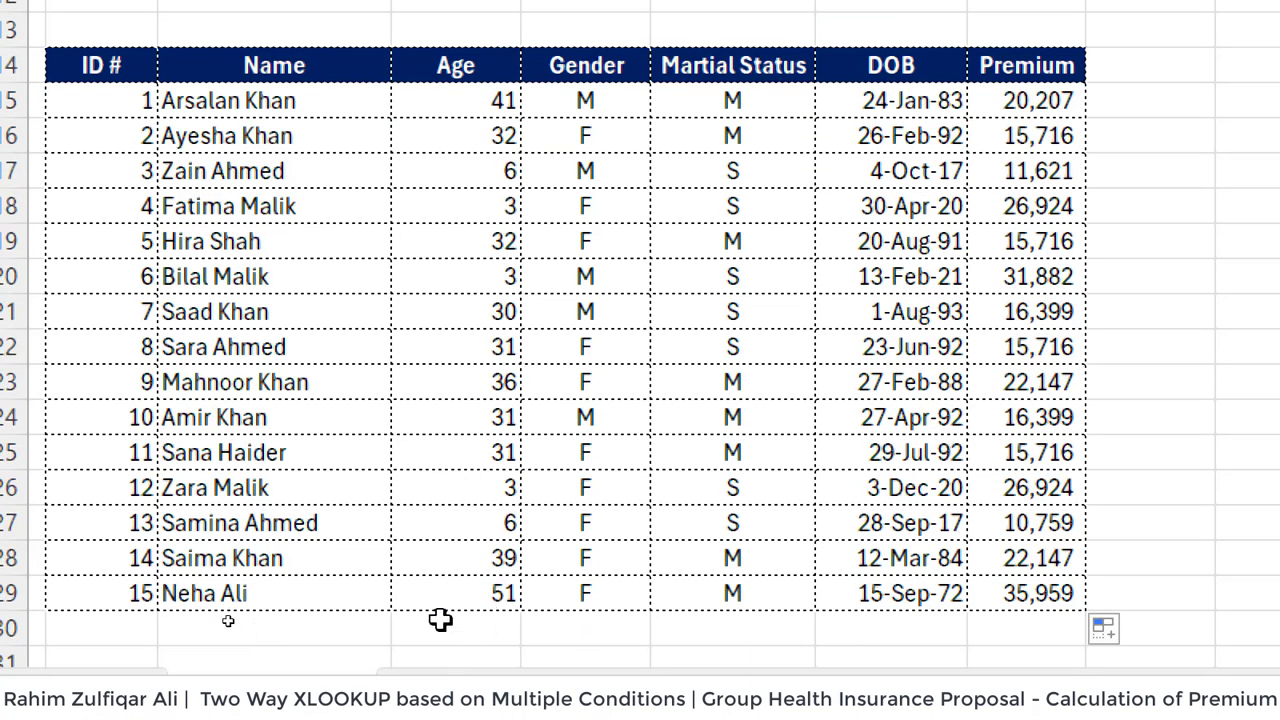
pyautogui.click(307, 593)
pyautogui.click(457, 597)
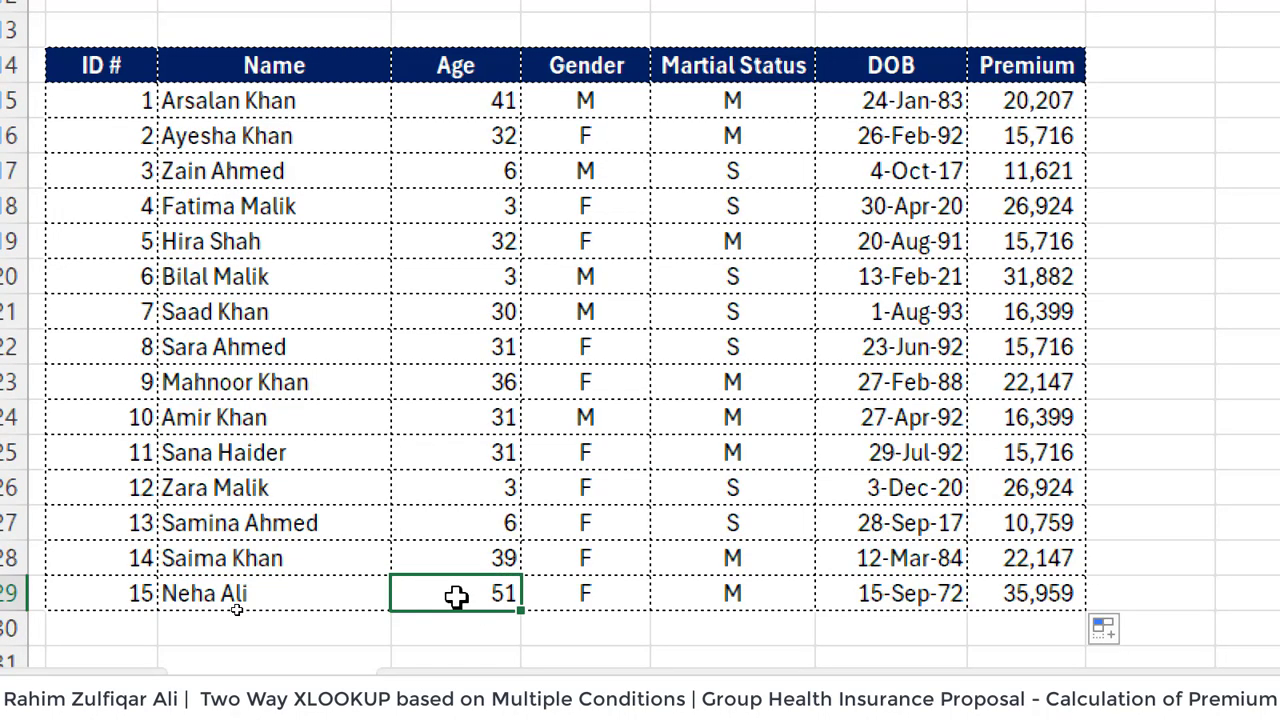
pyautogui.click(575, 597)
pyautogui.click(742, 595)
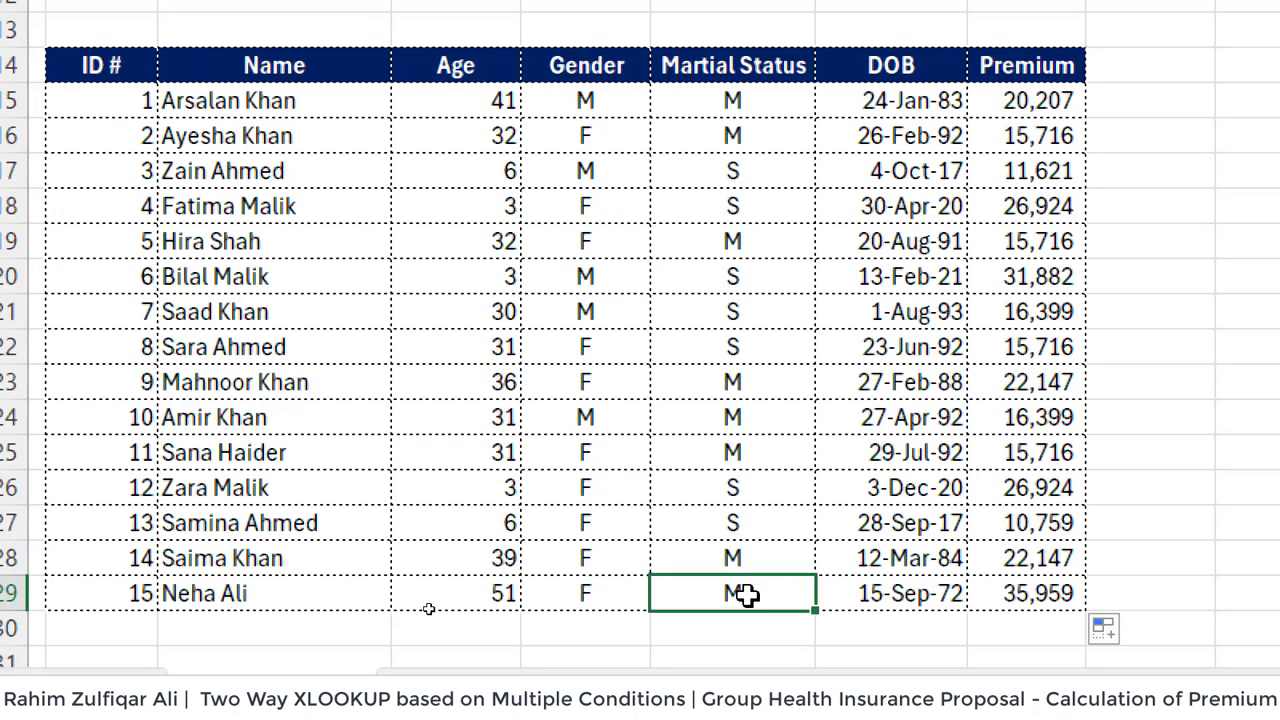
pyautogui.click(1015, 597)
pyautogui.scroll(4, 871, 34)
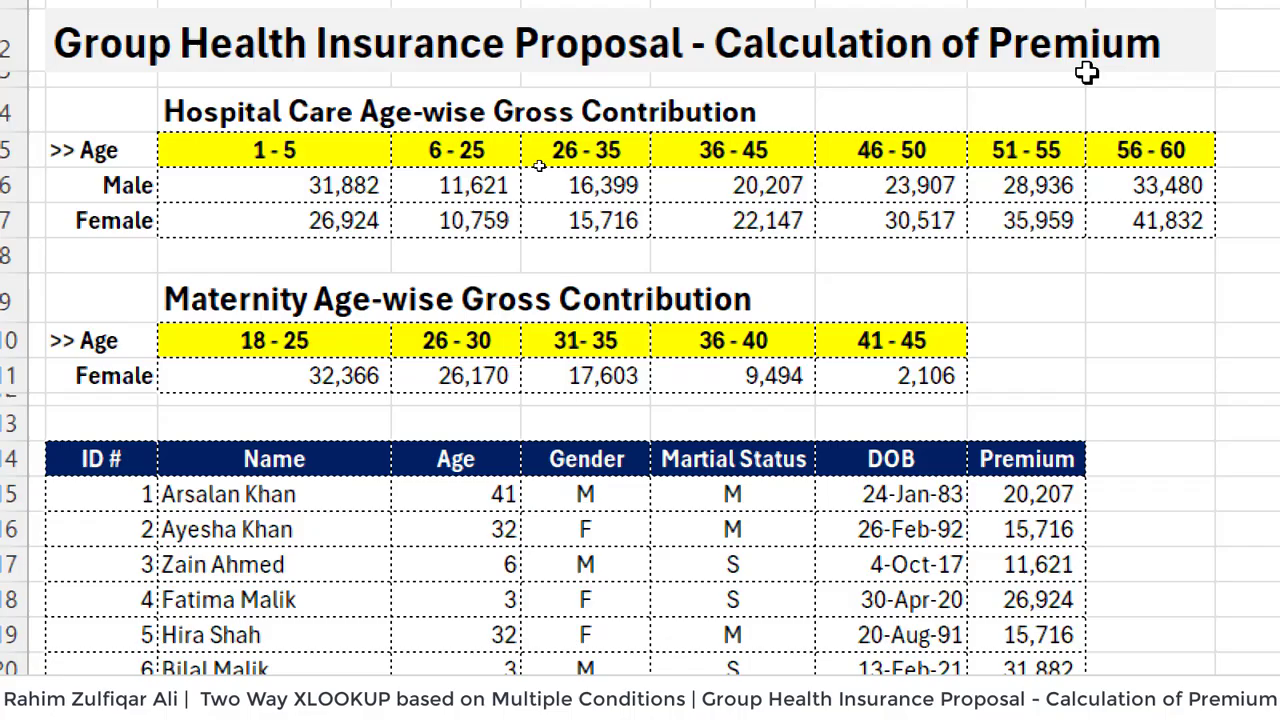
pyautogui.click(1020, 222)
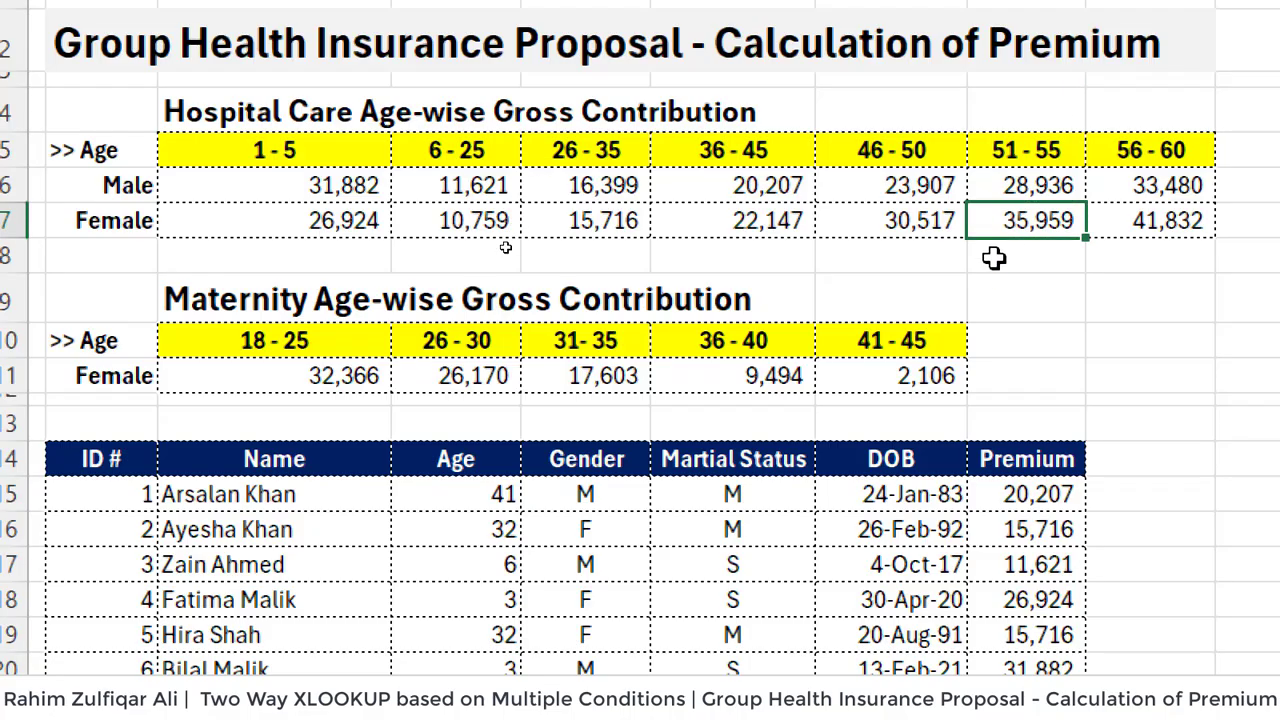
pyautogui.scroll(-4, 1002, 287)
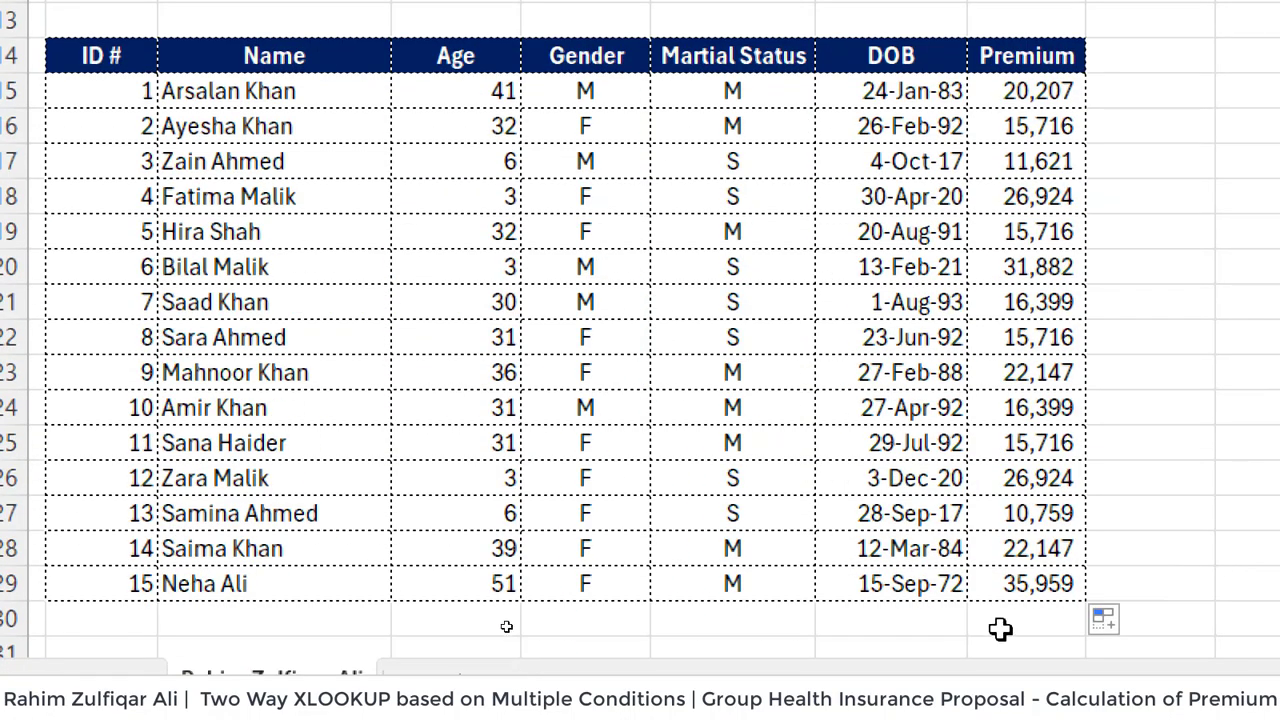
pyautogui.click(997, 586)
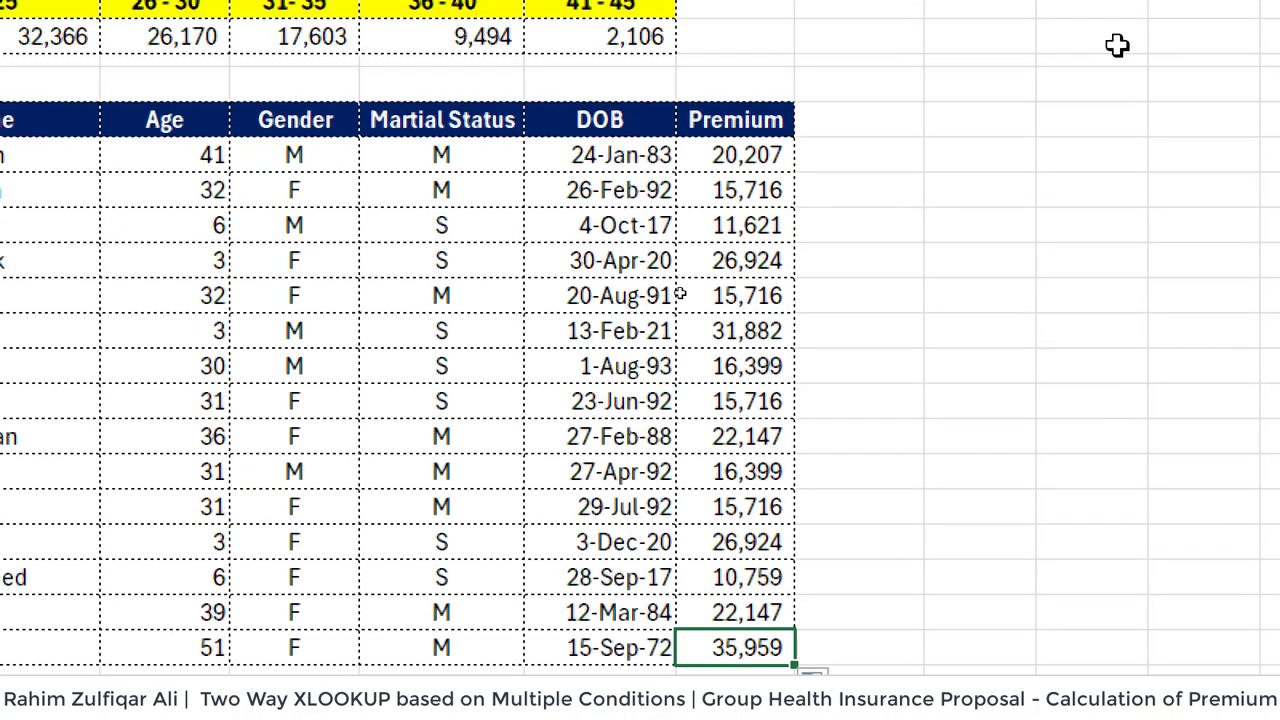
# Review the H15 premium formula and the age bands of the maternity contribution table.
pyautogui.doubleClick(748, 226)
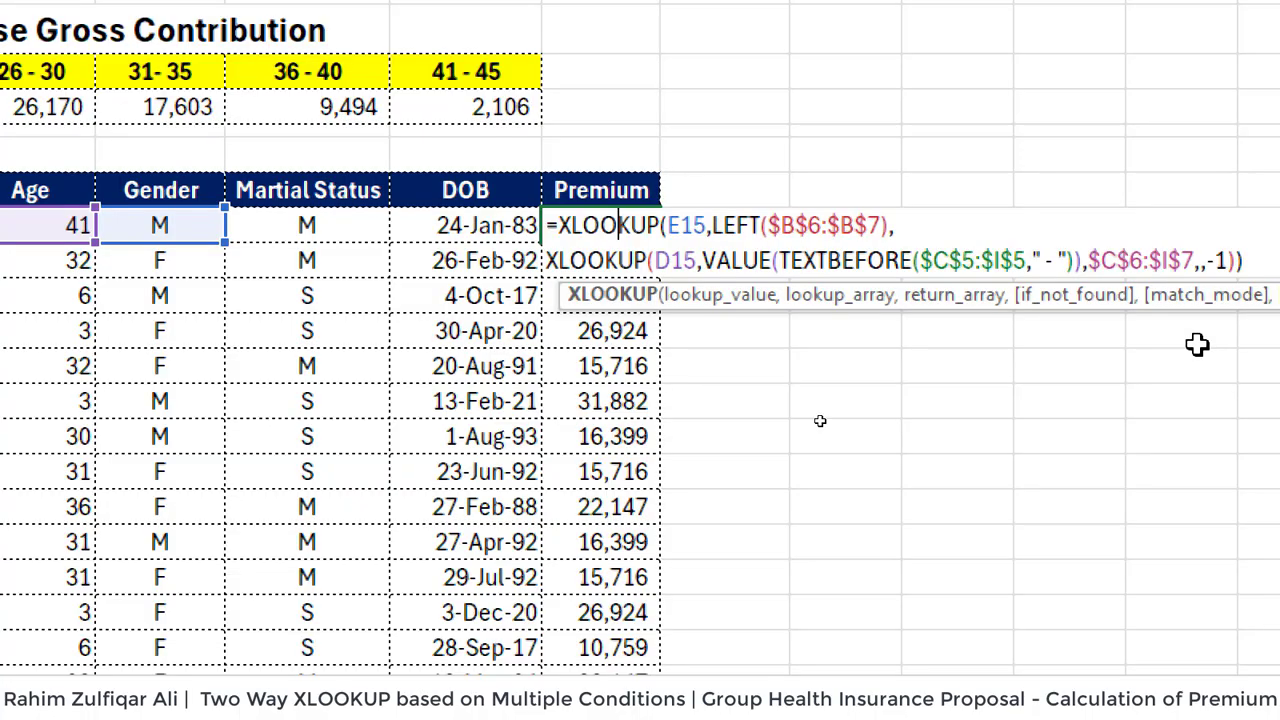
pyautogui.press('Return')
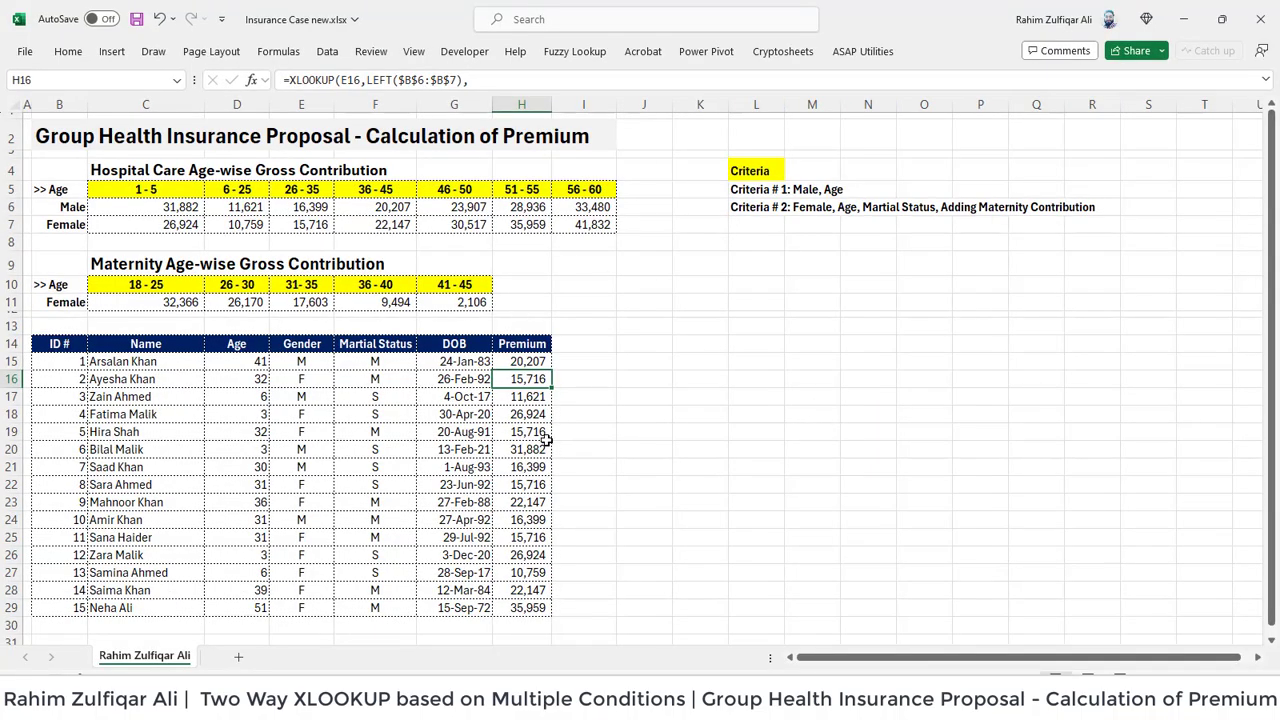
pyautogui.click(527, 362)
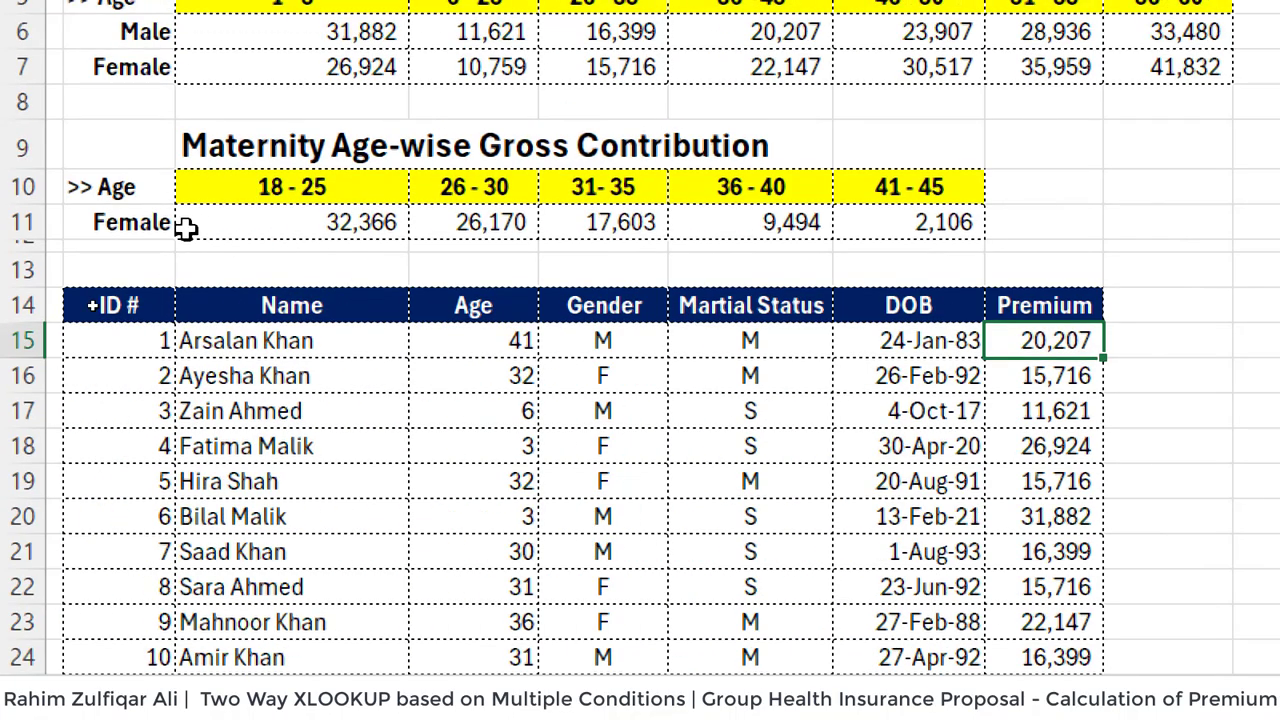
pyautogui.click(247, 197)
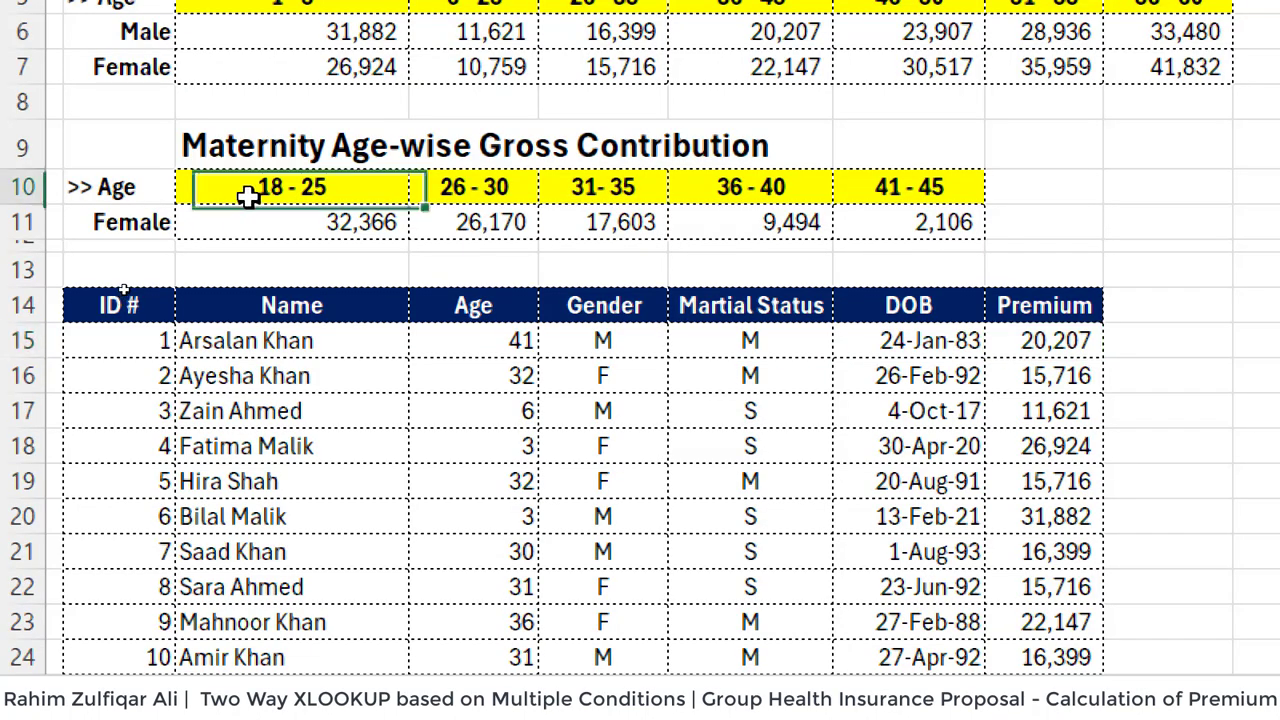
# Compare the 41 - 45 maternity age band with member 2's gender and marital status.
pyautogui.click(886, 187)
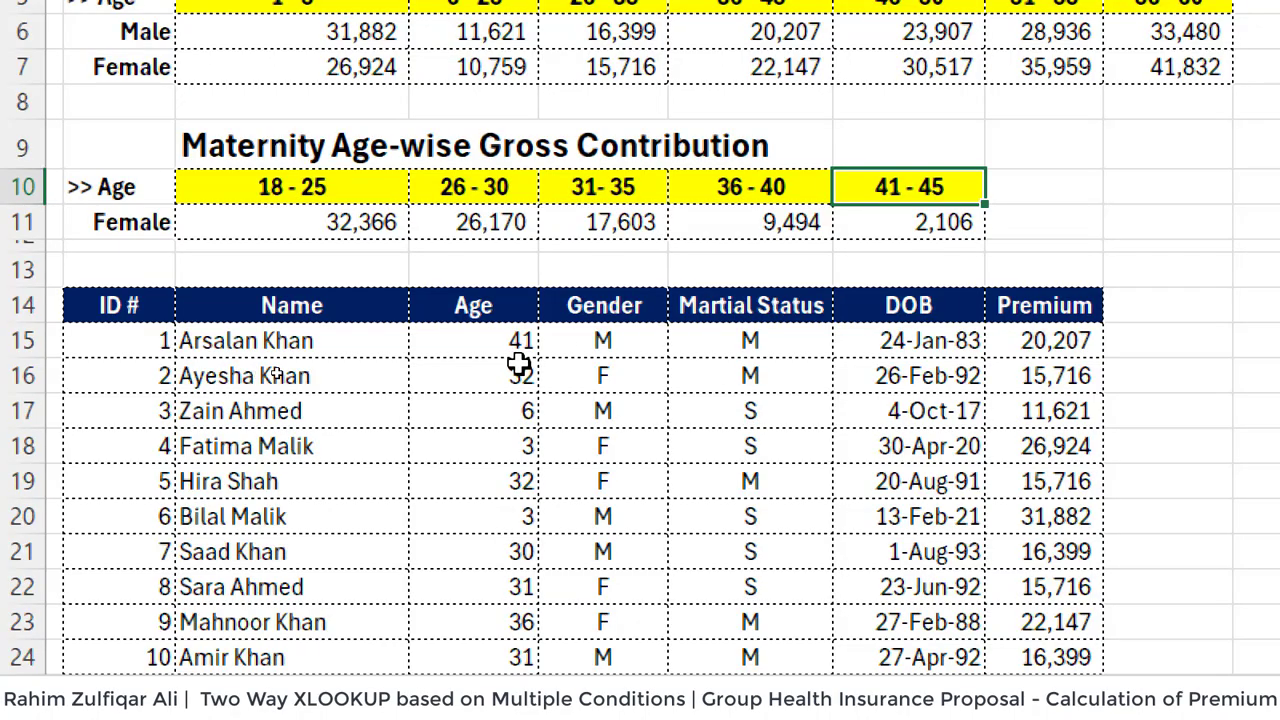
pyautogui.click(580, 366)
pyautogui.click(723, 370)
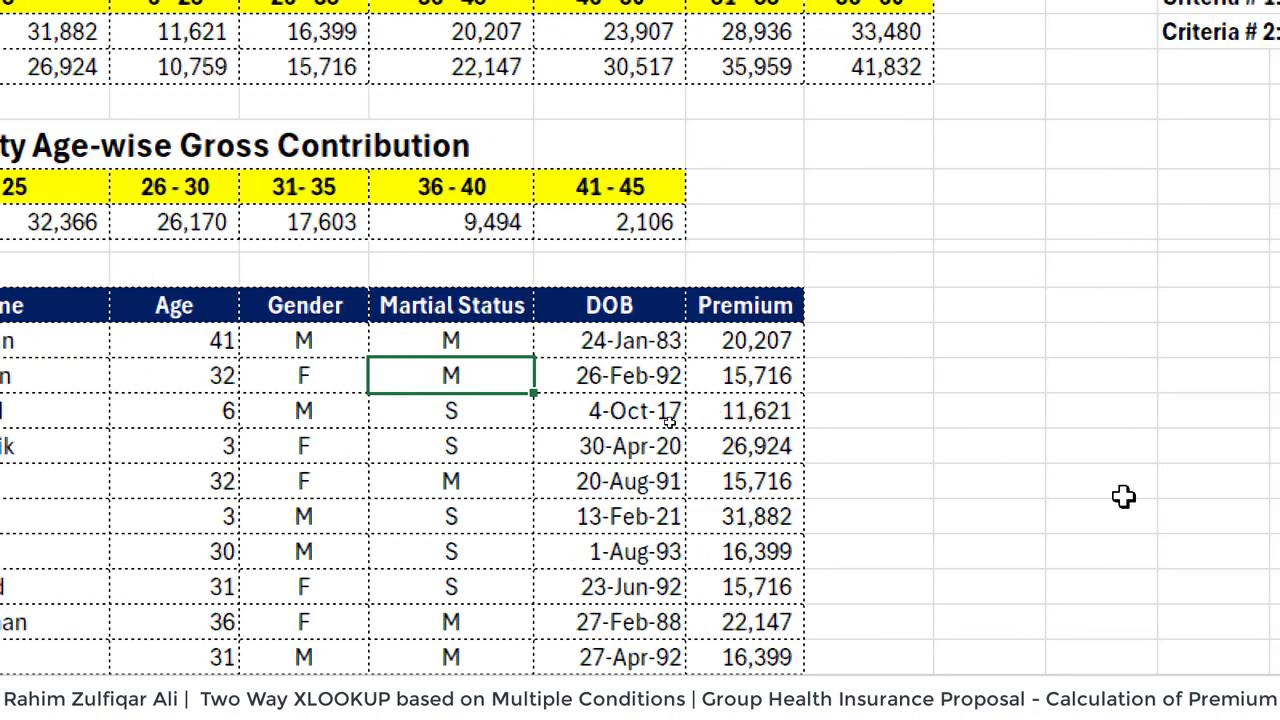
# Start a formula in I15 with an AND test nested inside an IF function.
pyautogui.click(872, 339)
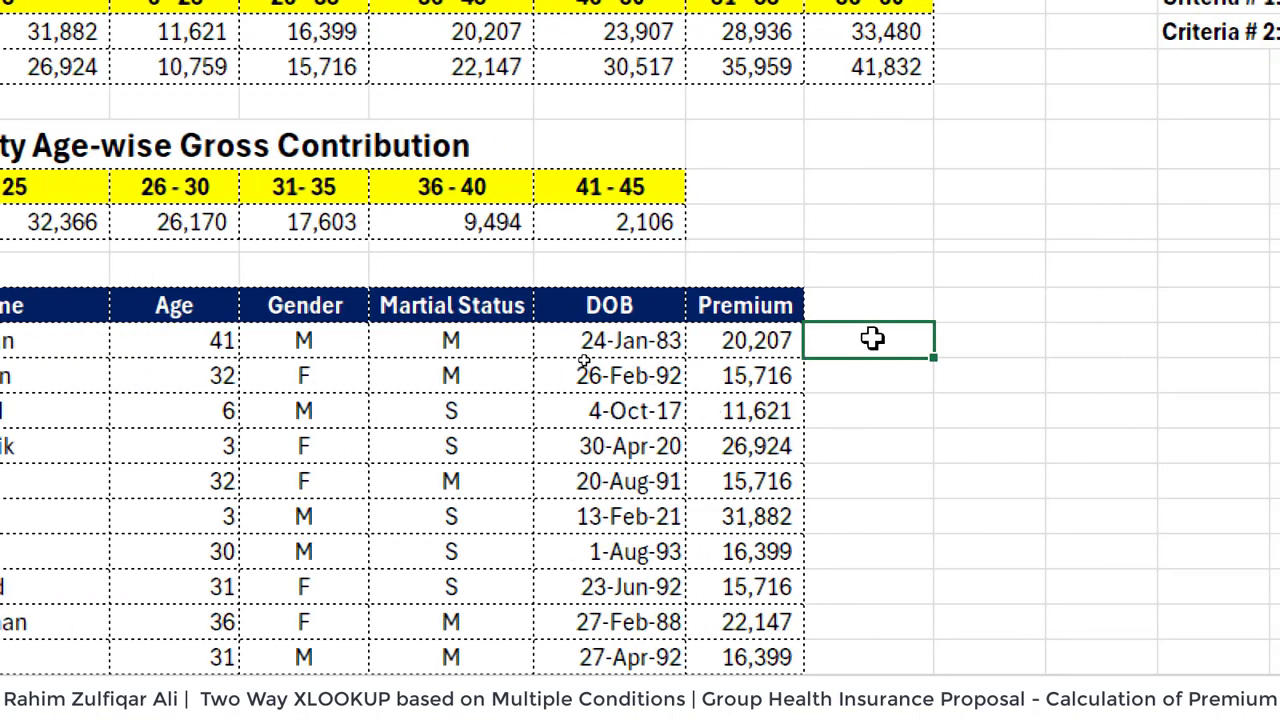
pyautogui.click(760, 345)
pyautogui.click(864, 343)
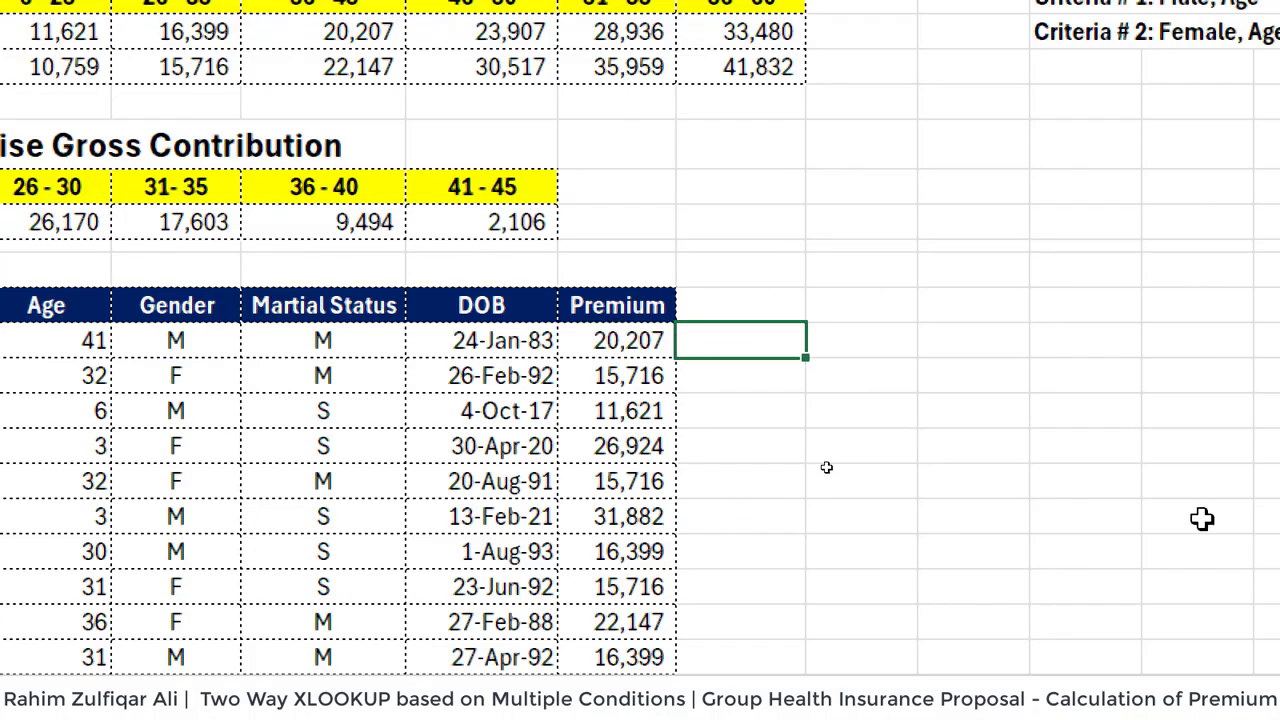
pyautogui.write('=')
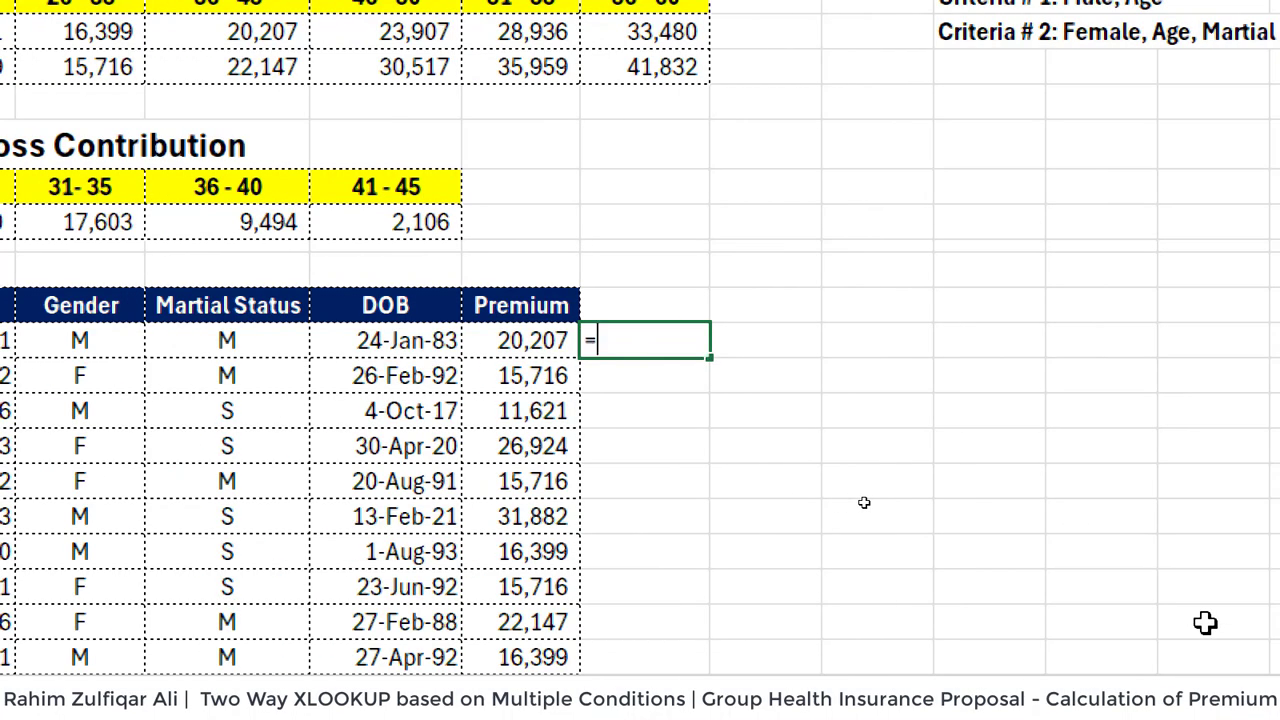
pyautogui.write('if')
pyautogui.press('Tab')
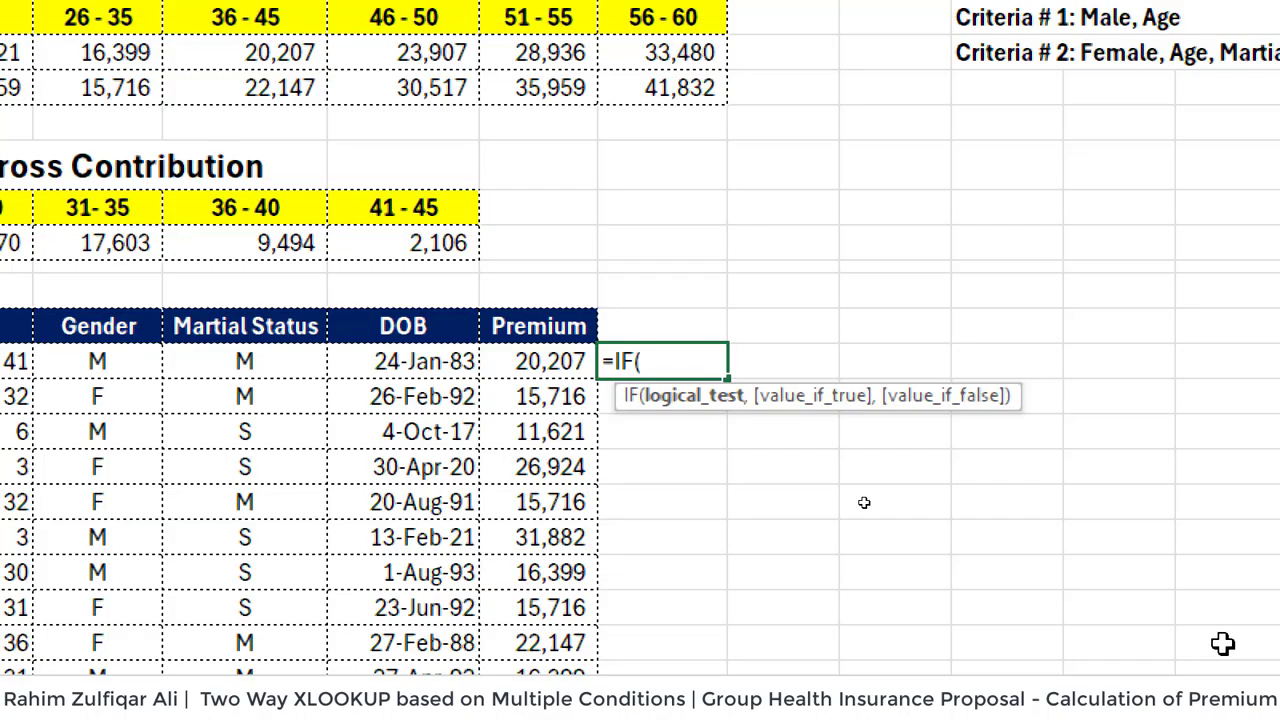
pyautogui.write('and')
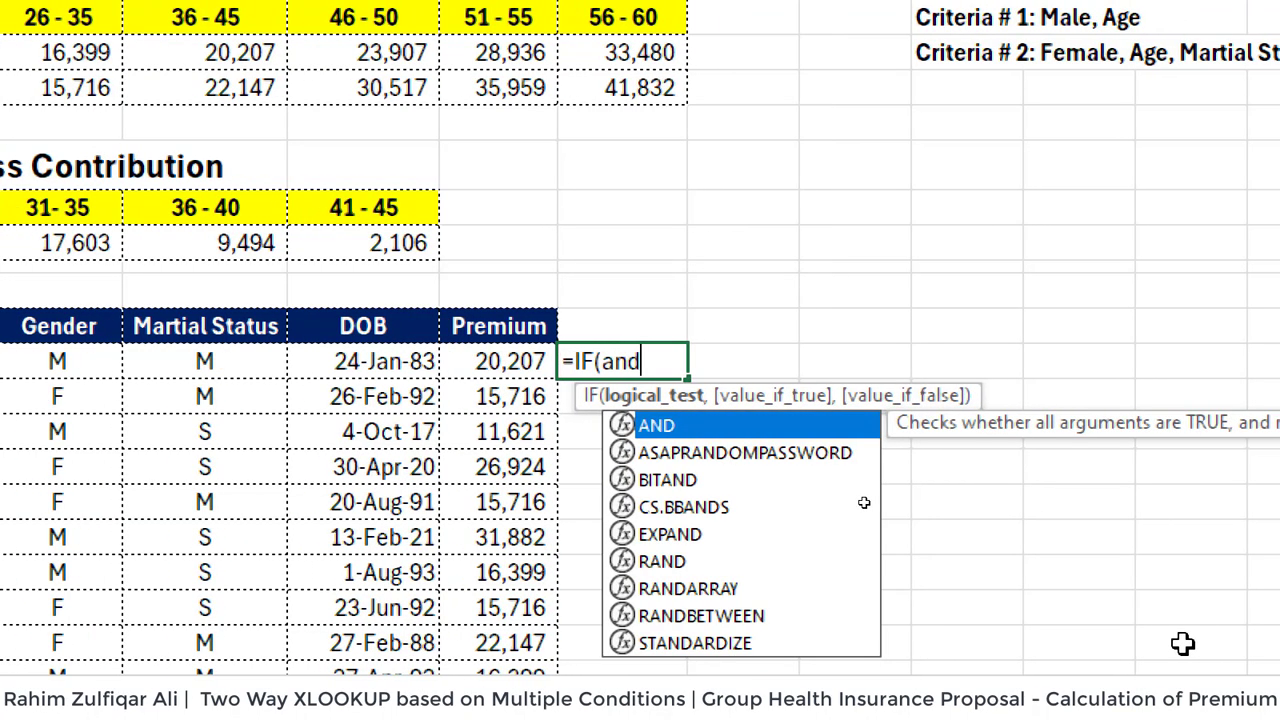
pyautogui.press('Tab')
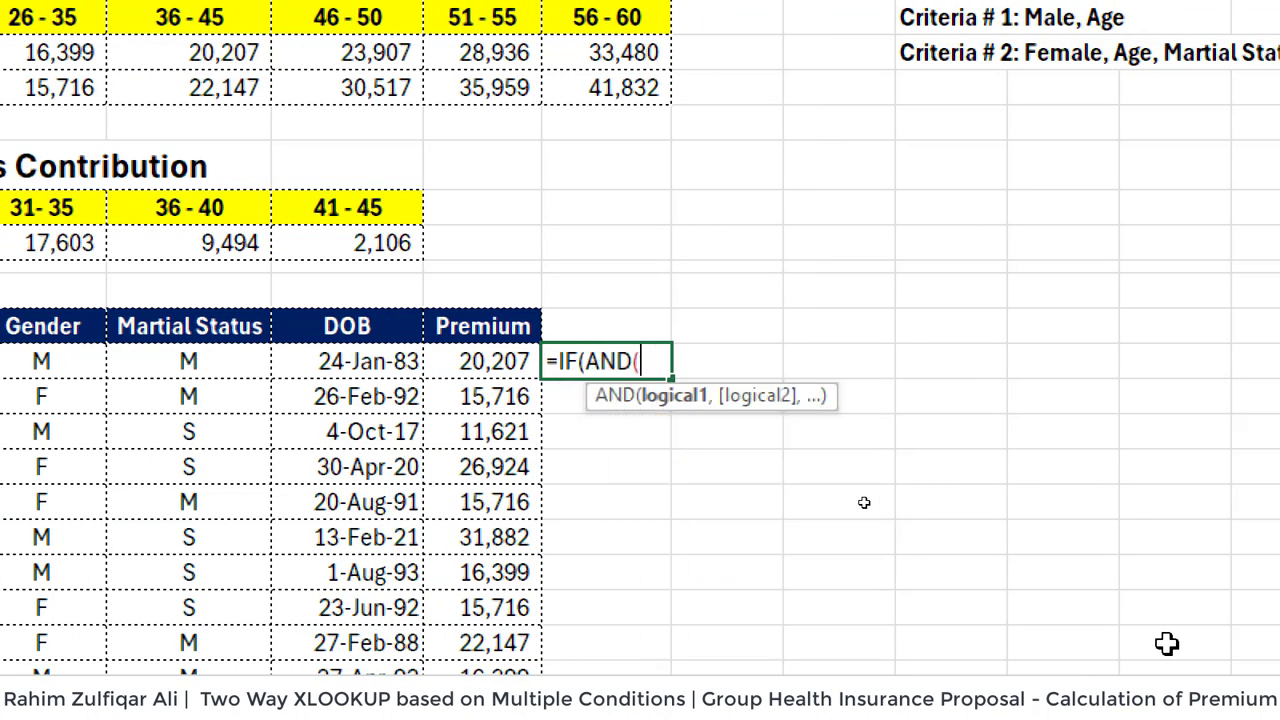
# Add the gender condition E15="F" and the marital status condition F15="M" to the AND test.
pyautogui.hscroll(-10, 640, 400)
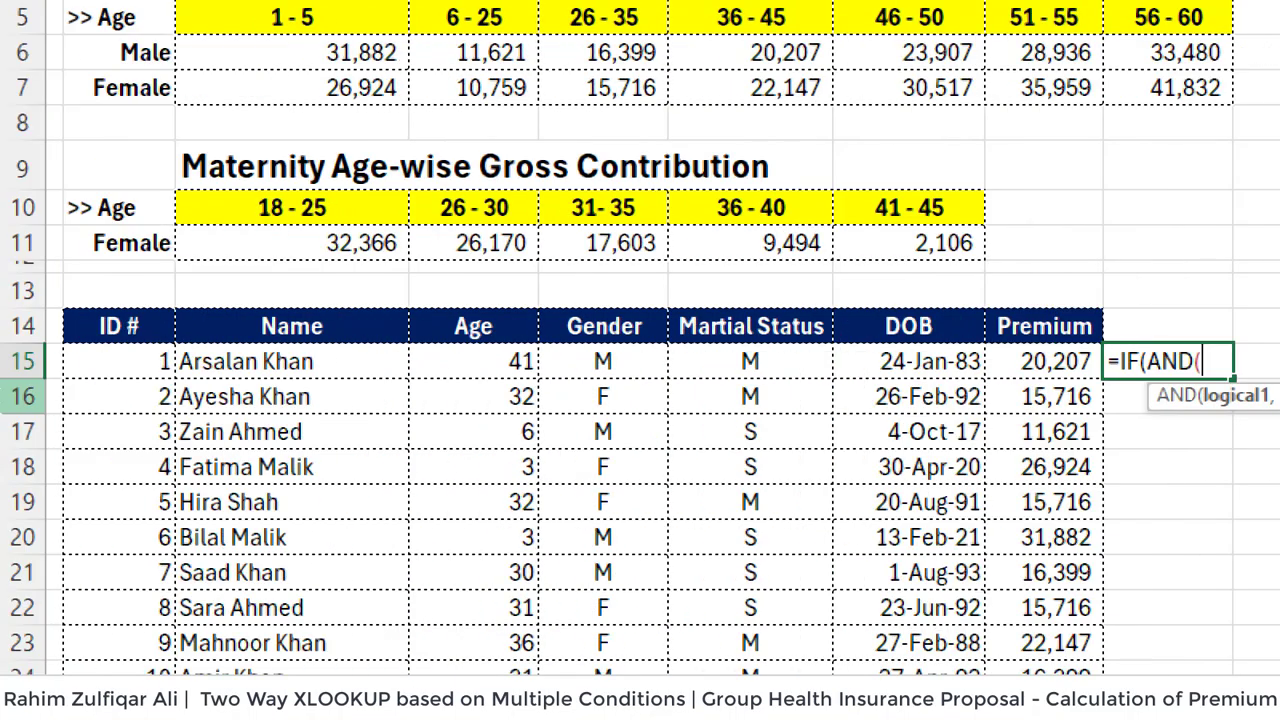
pyautogui.click(580, 363)
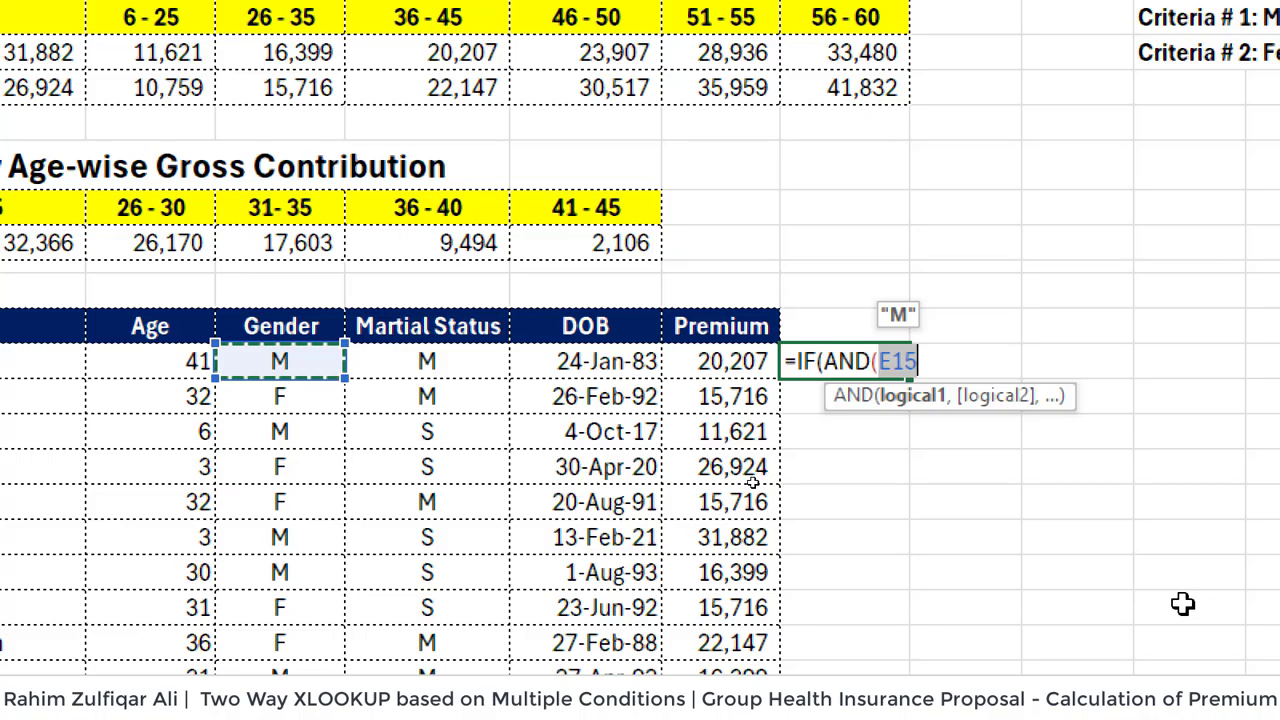
pyautogui.write('="')
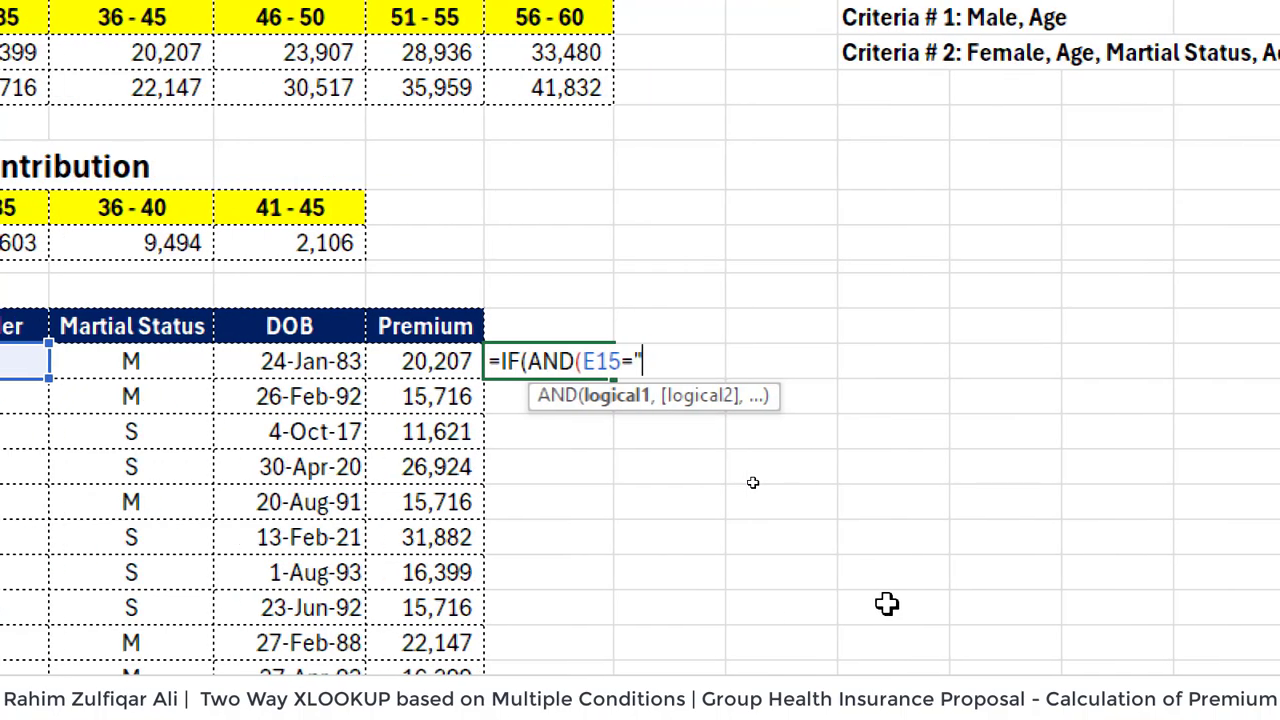
pyautogui.write('F"')
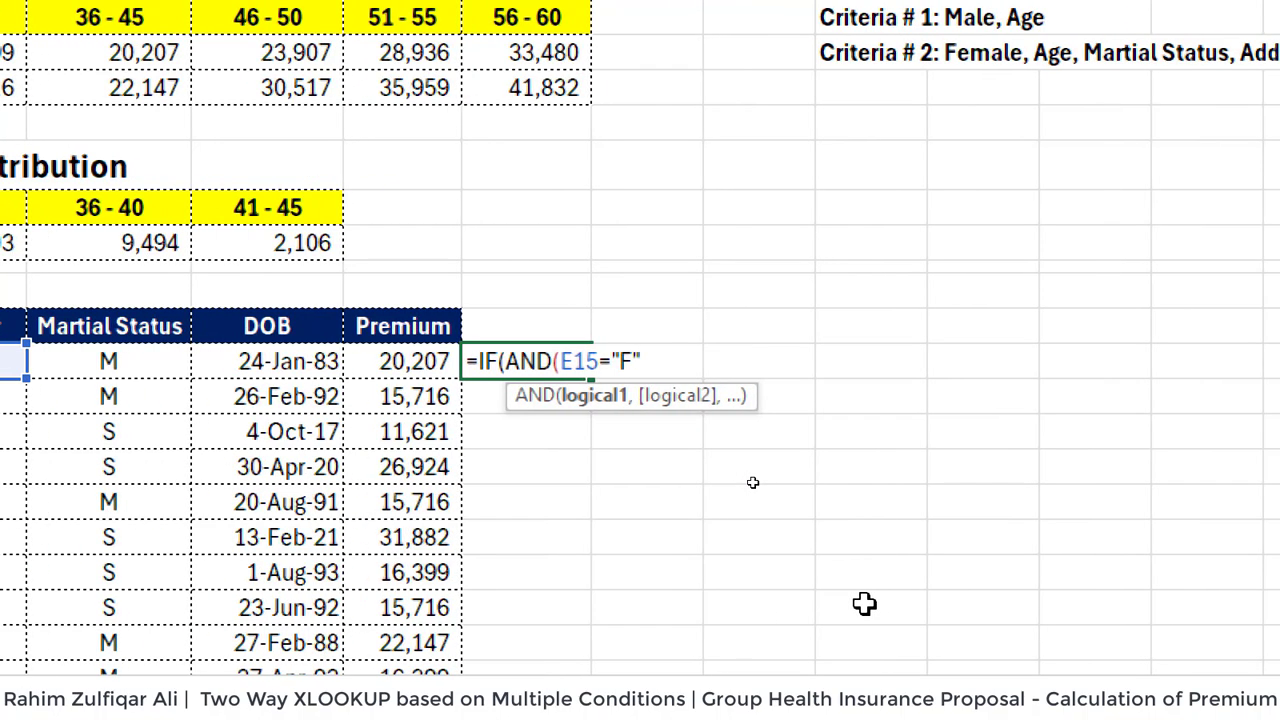
pyautogui.write(',')
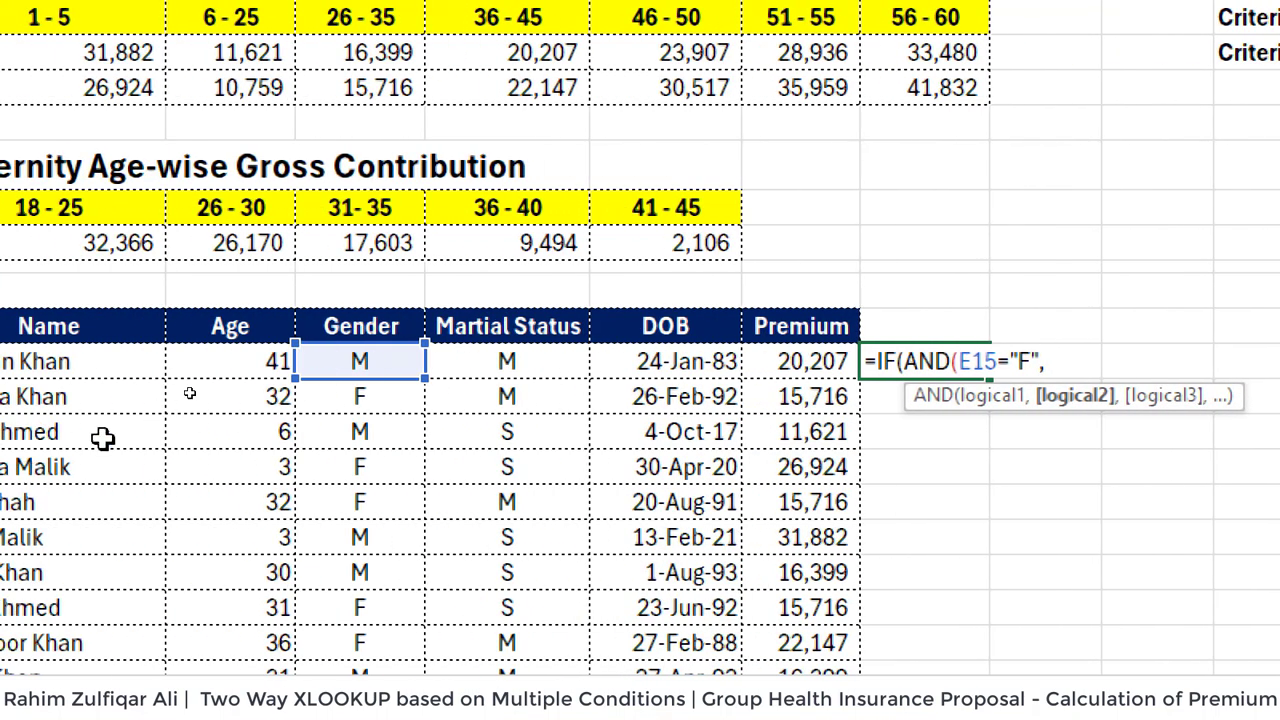
pyautogui.click(495, 370)
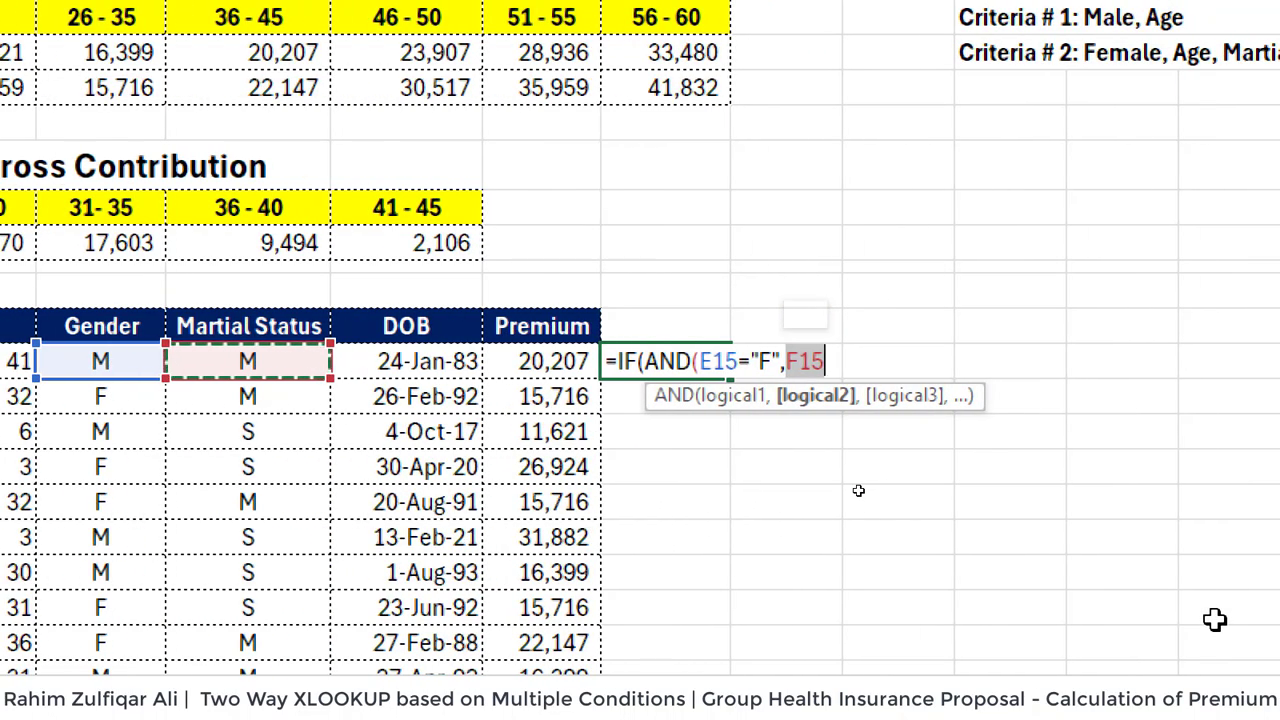
pyautogui.write('="M"')
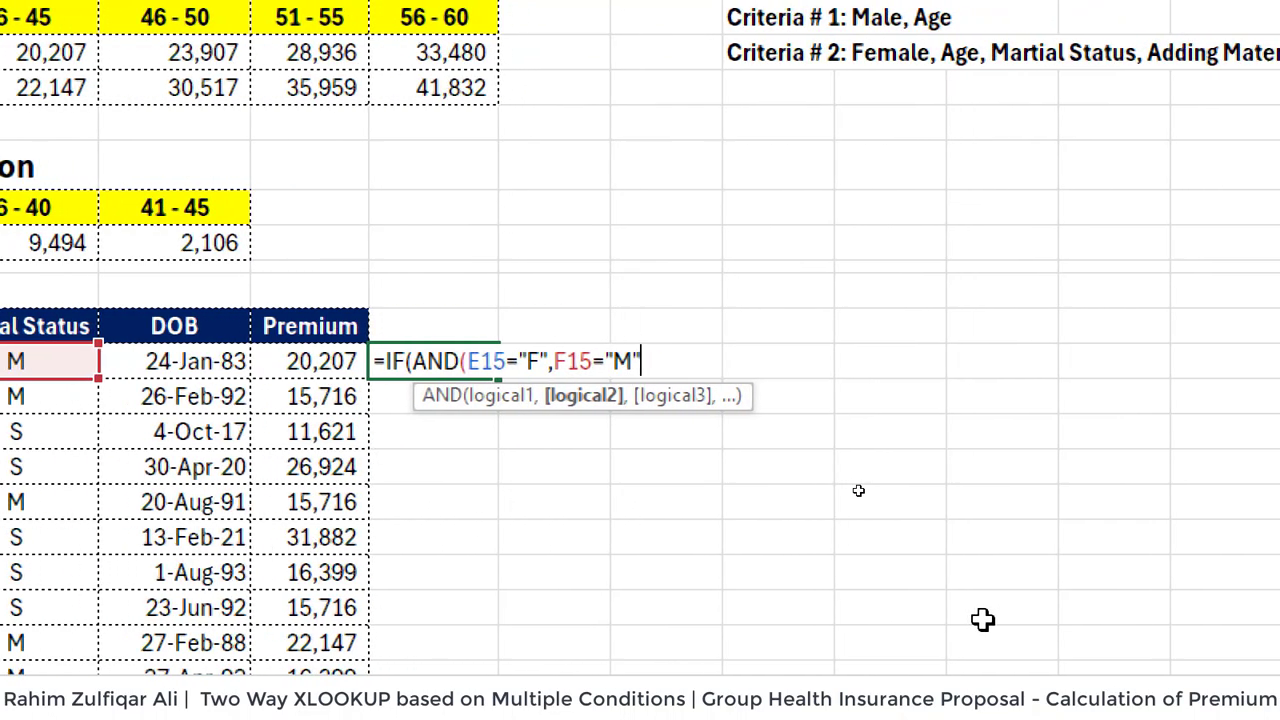
pyautogui.write(',')
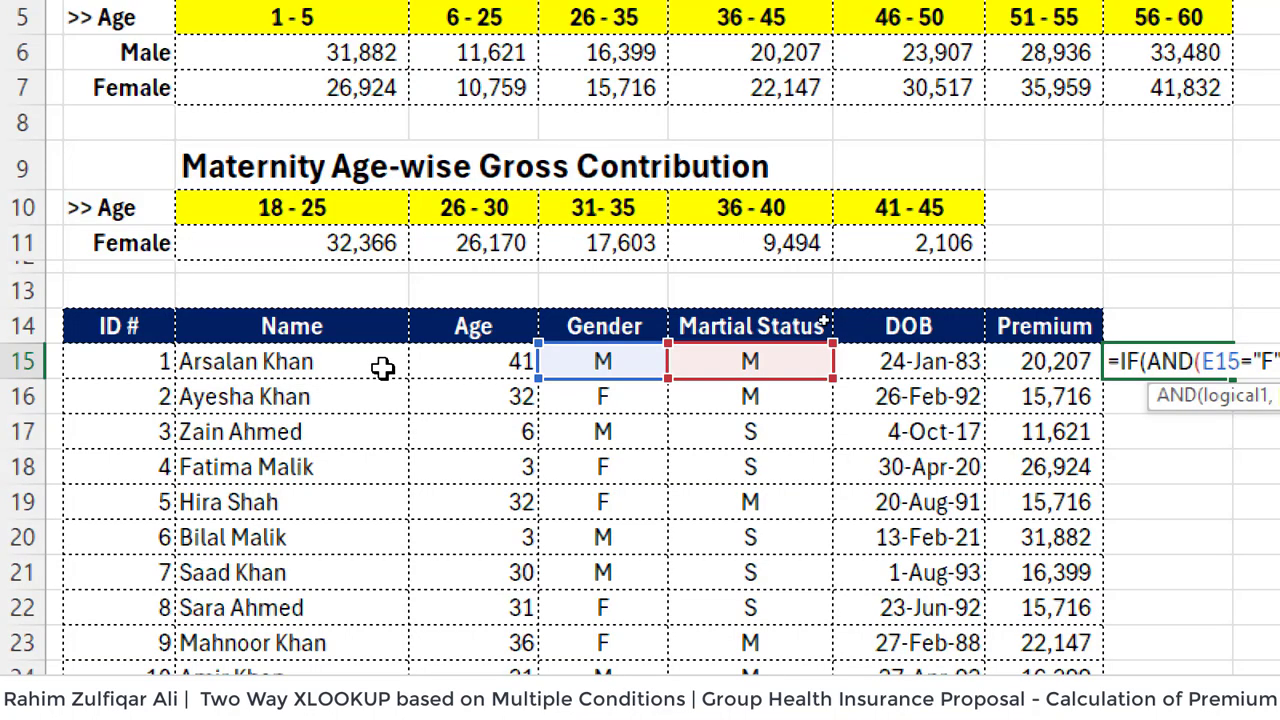
# Add the age conditions D15>=18 and D15<=45, then close the AND test and move on to the value-if-true argument.
pyautogui.click(490, 361)
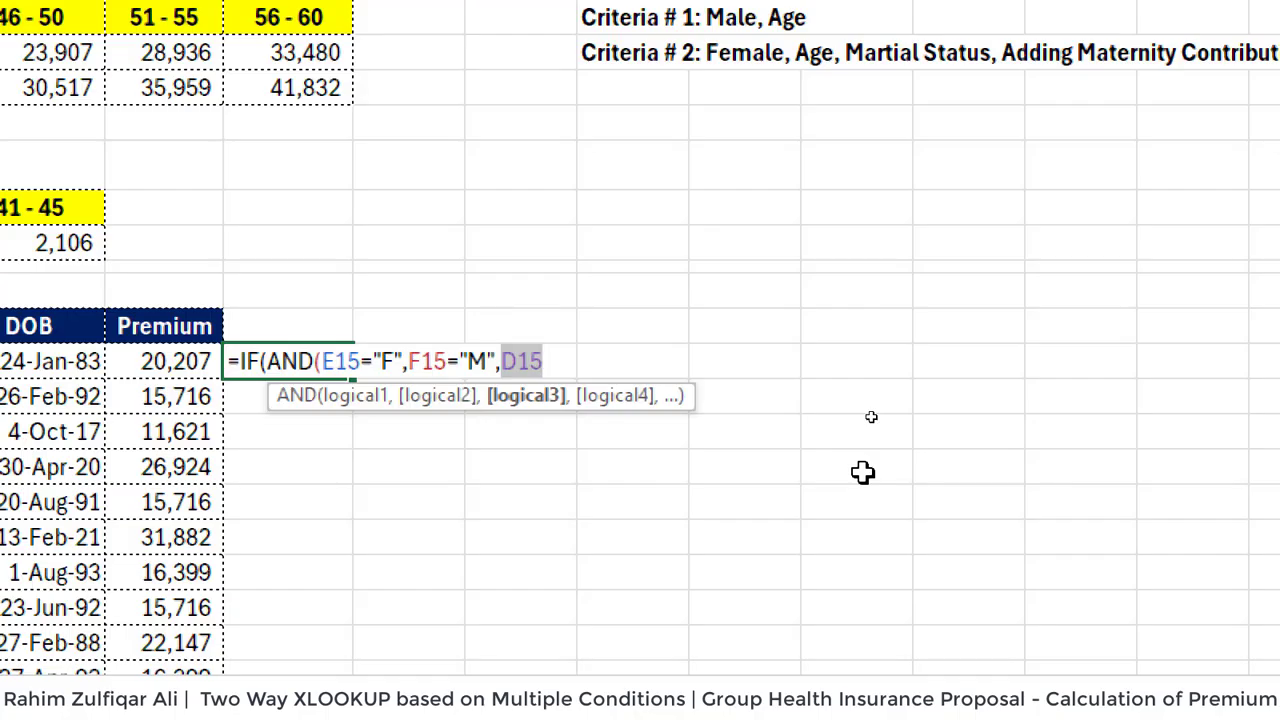
pyautogui.write('>=18')
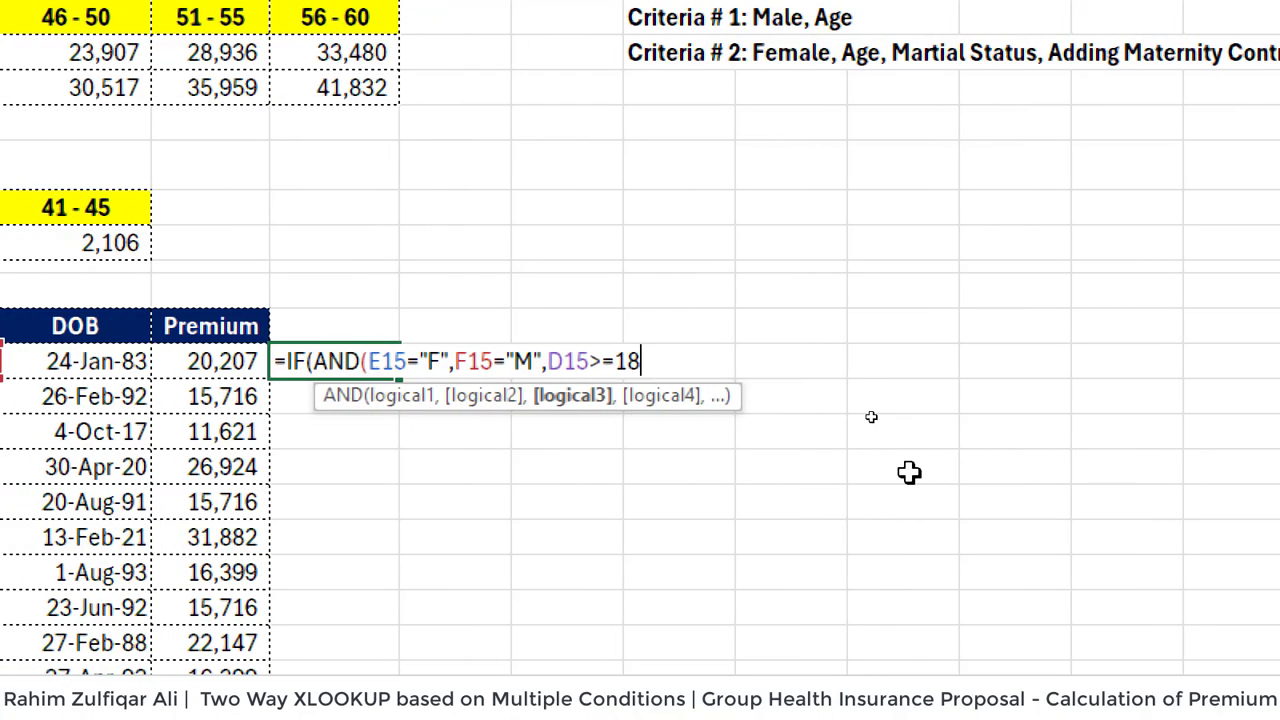
pyautogui.write(',')
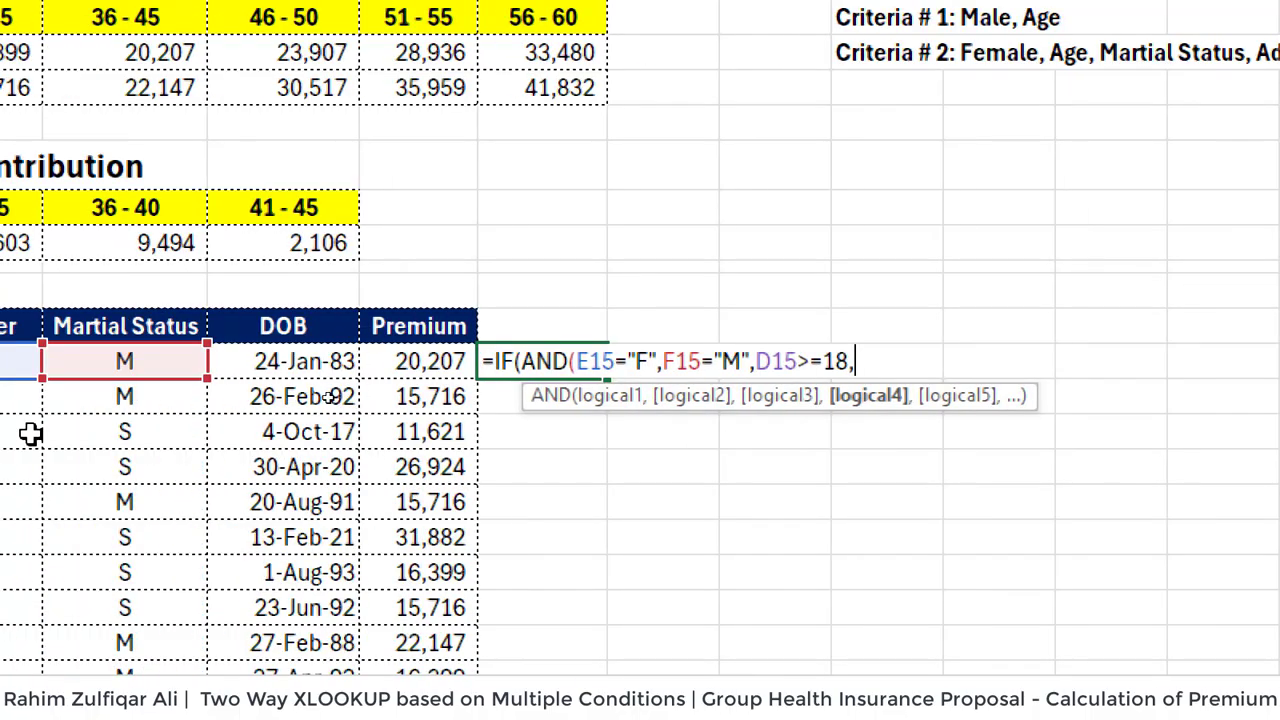
pyautogui.click(463, 366)
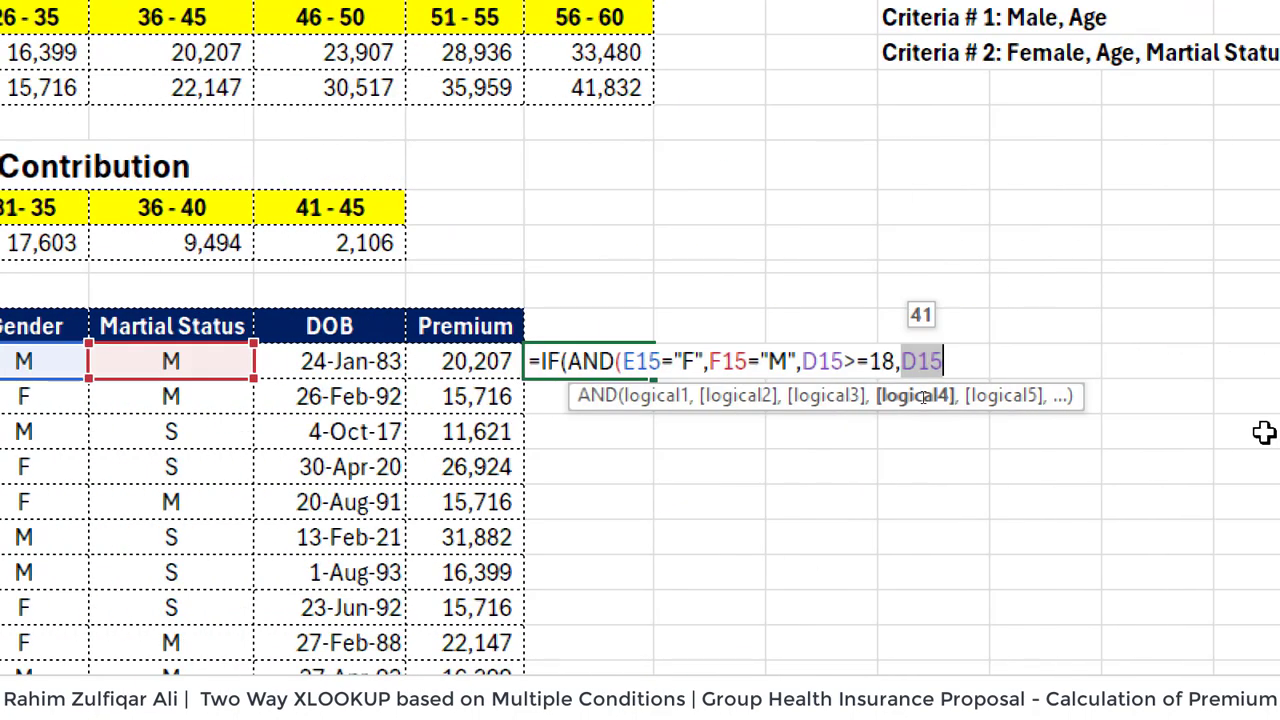
pyautogui.write('<=')
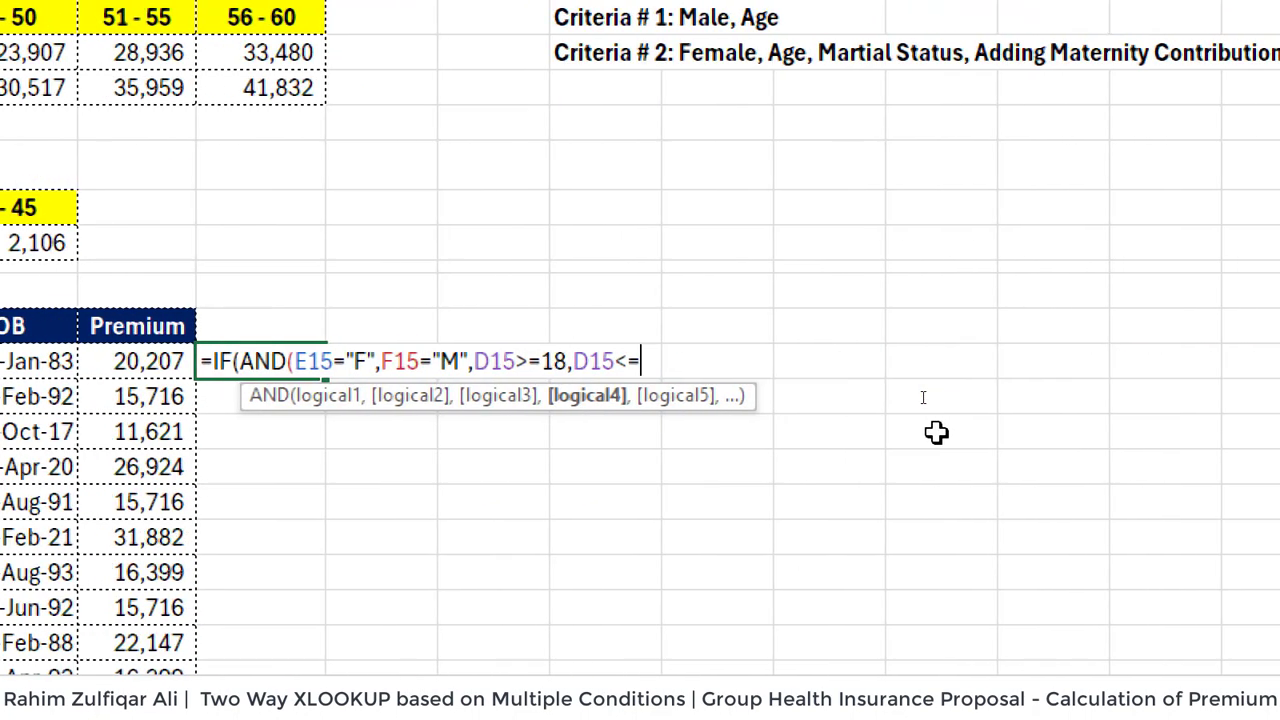
pyautogui.write('45)')
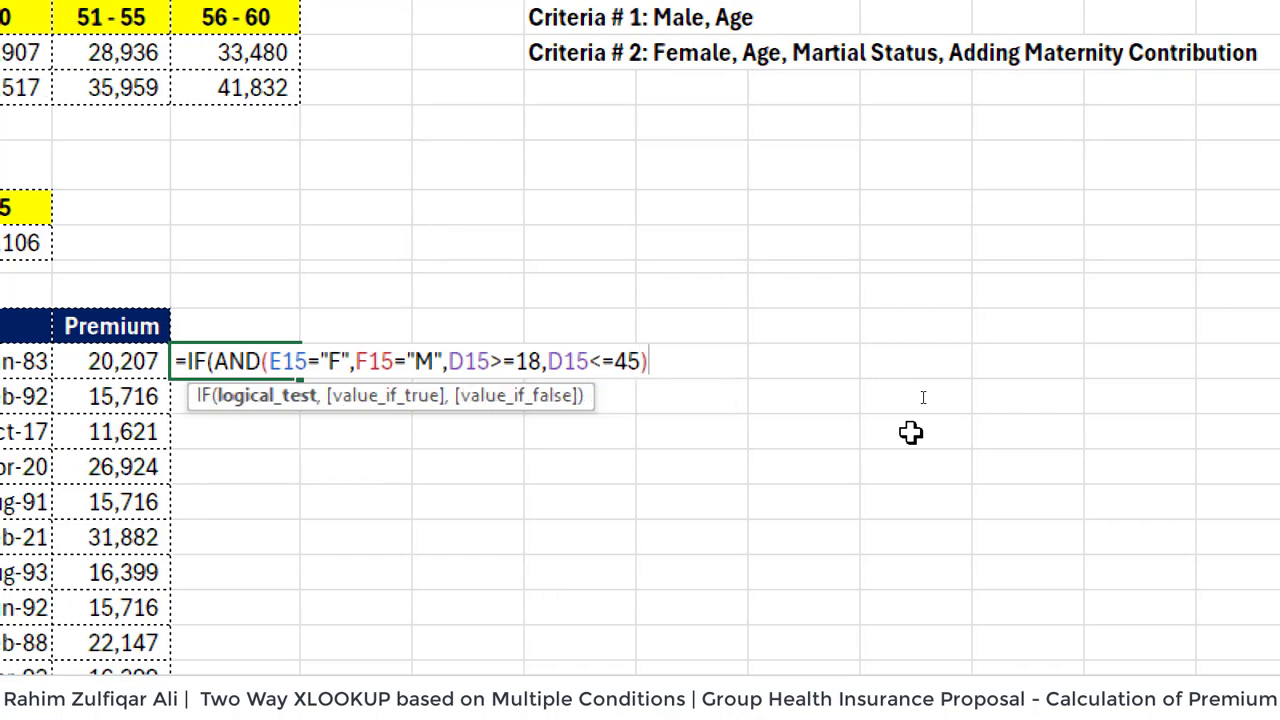
pyautogui.write(',')
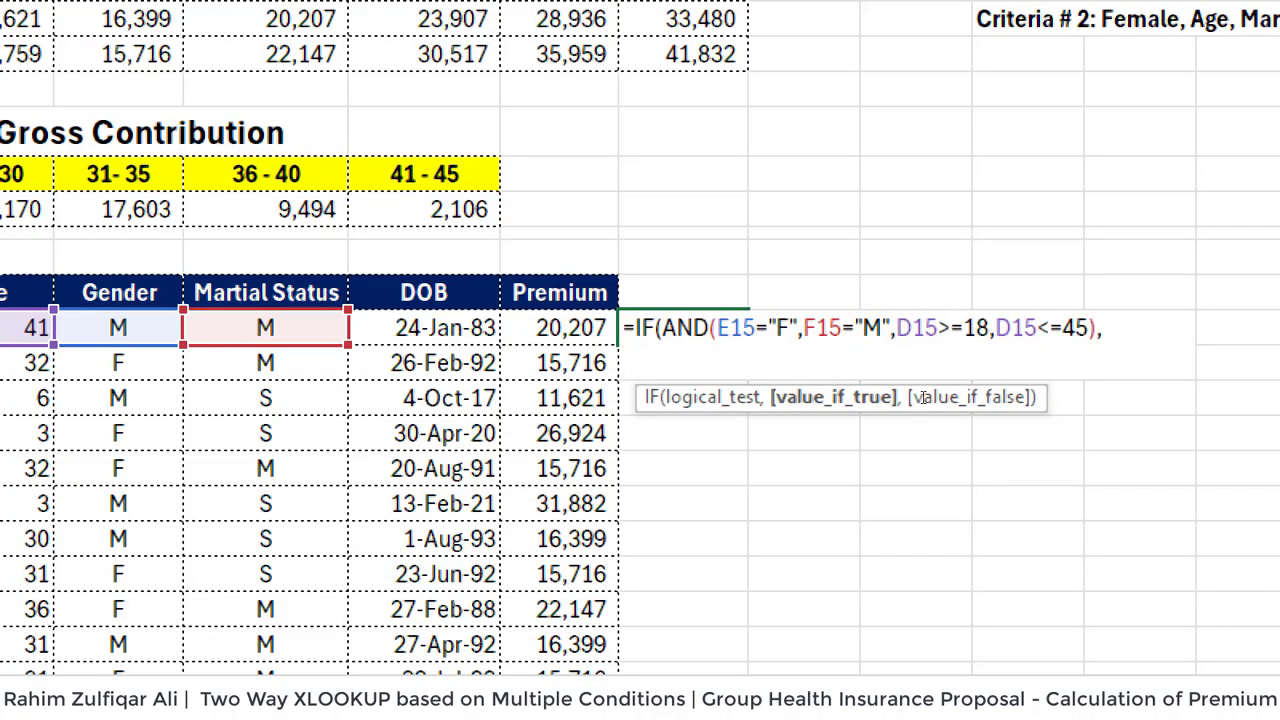
# Begin an XLOOKUP on a new formula line as the value if true, with age cell D15 as lookup value.
pyautogui.hotkey('alt', 'Return')
pyautogui.write('XLOOKUP(')
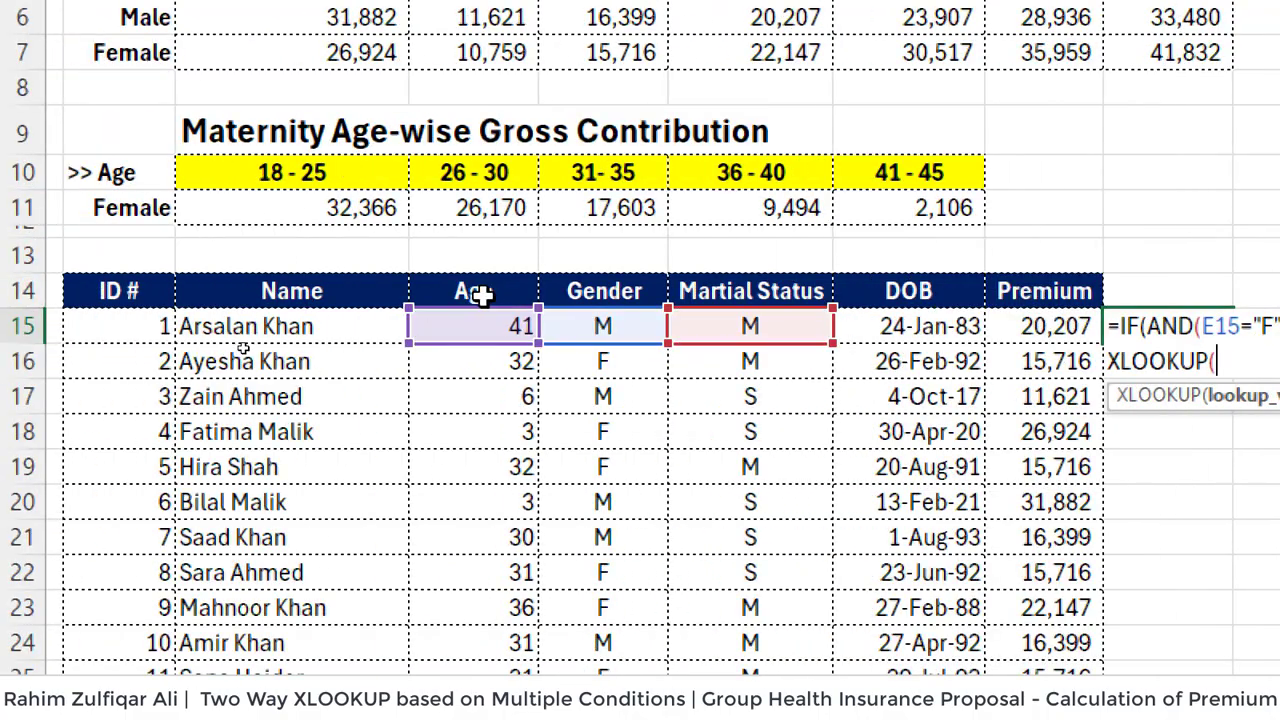
pyautogui.click(490, 322)
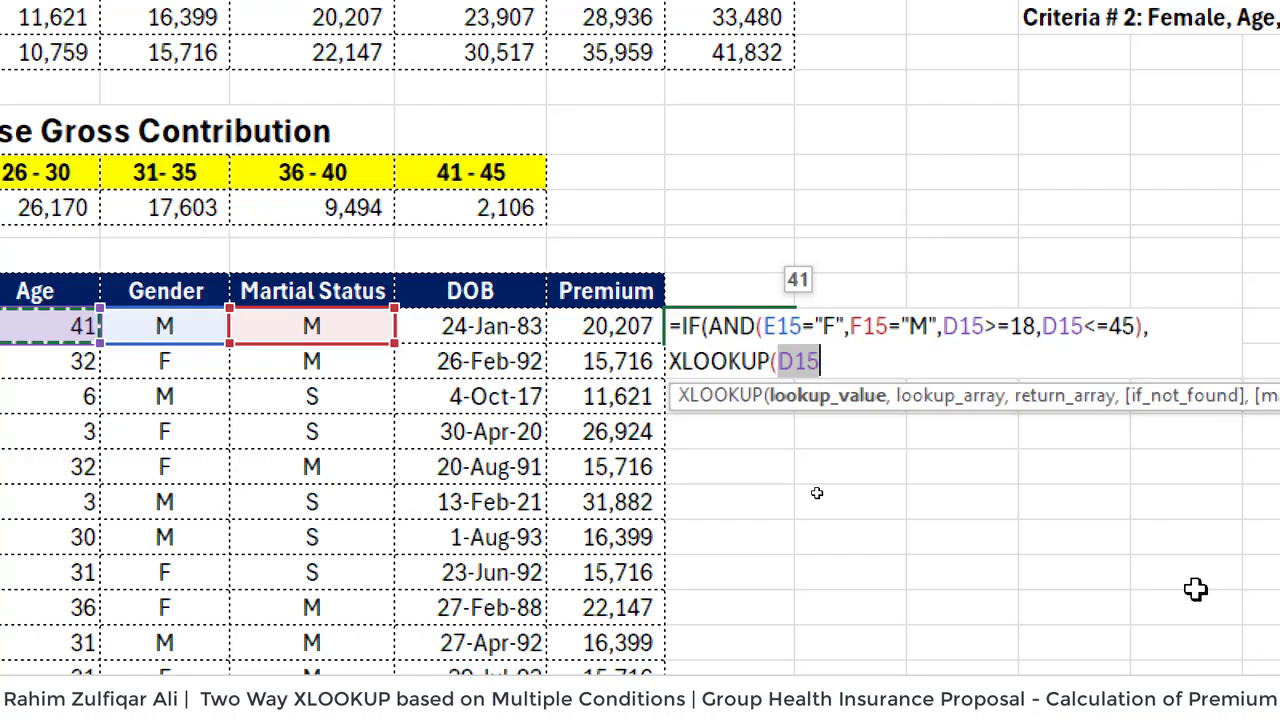
pyautogui.write(',')
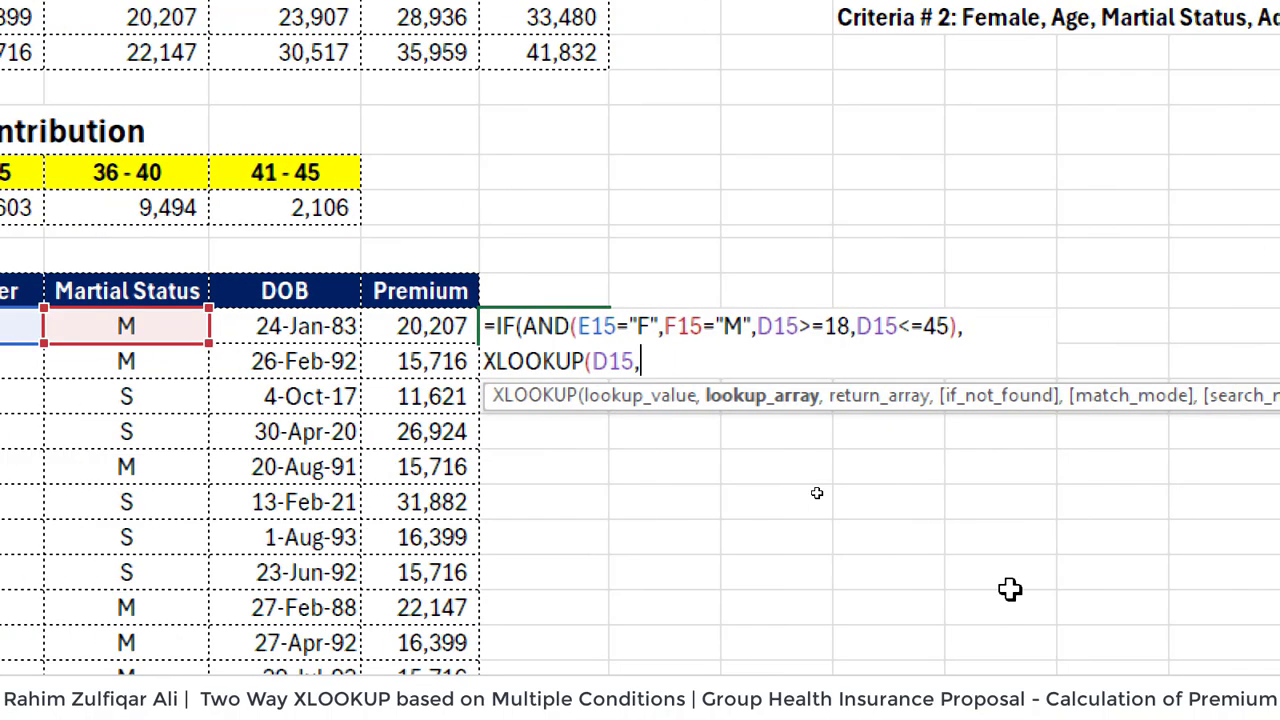
# Set the XLOOKUP lookup array to VALUE(TEXTBEFORE($C$10:$G$10," - ")) and add a line break for the return array.
pyautogui.write('VALUE(TEXT')
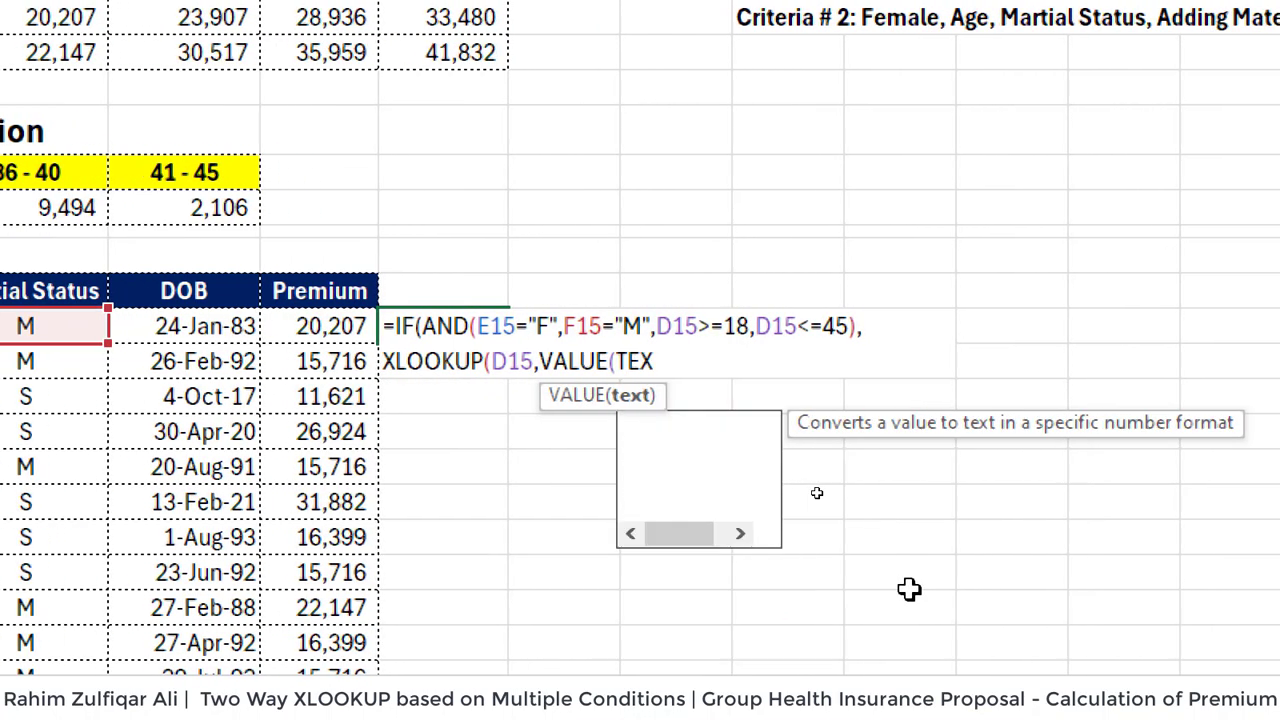
pyautogui.press('Down')
pyautogui.press('Down')
pyautogui.press('Tab')
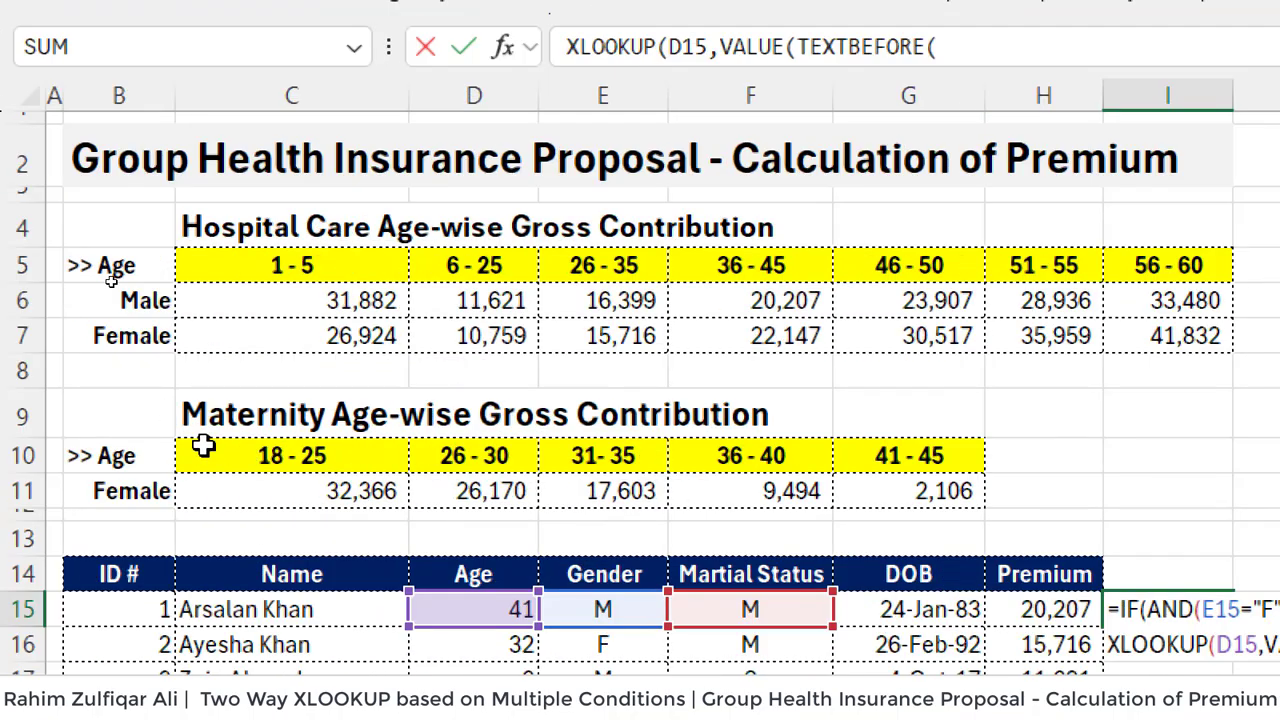
pyautogui.moveTo(265, 460); pyautogui.dragTo(908, 456)
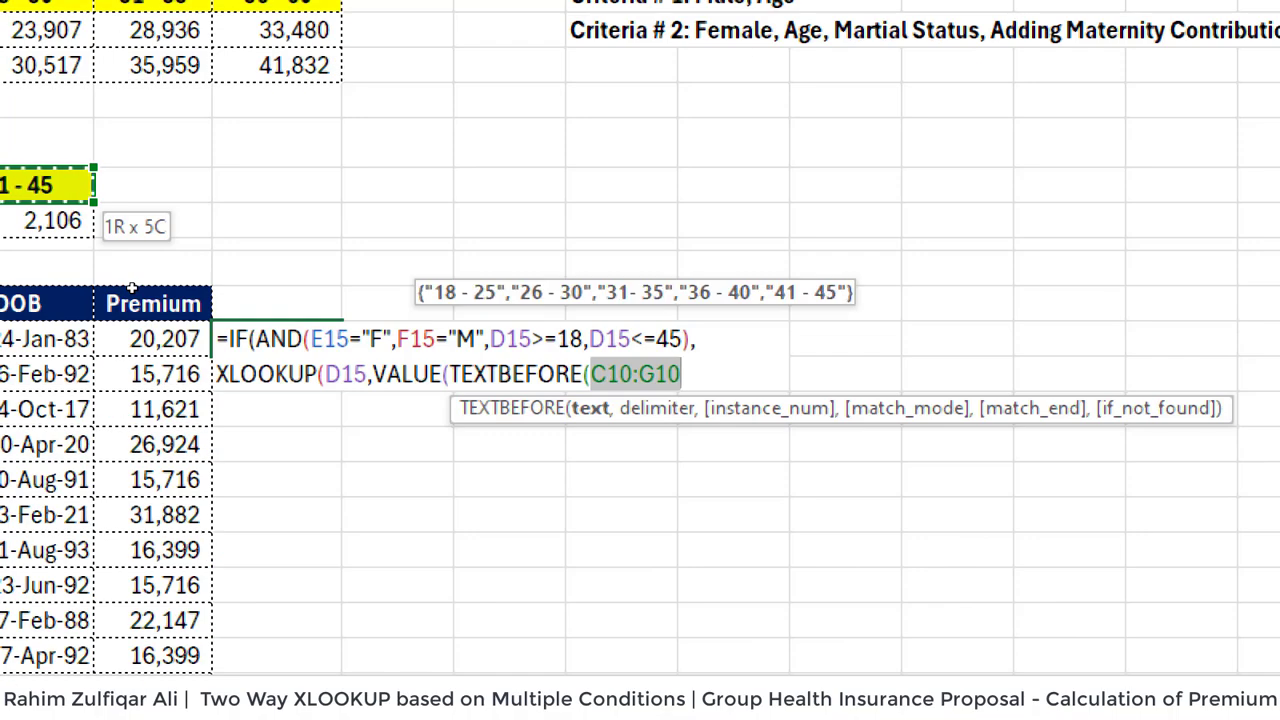
pyautogui.press('F4')
pyautogui.write('," -')
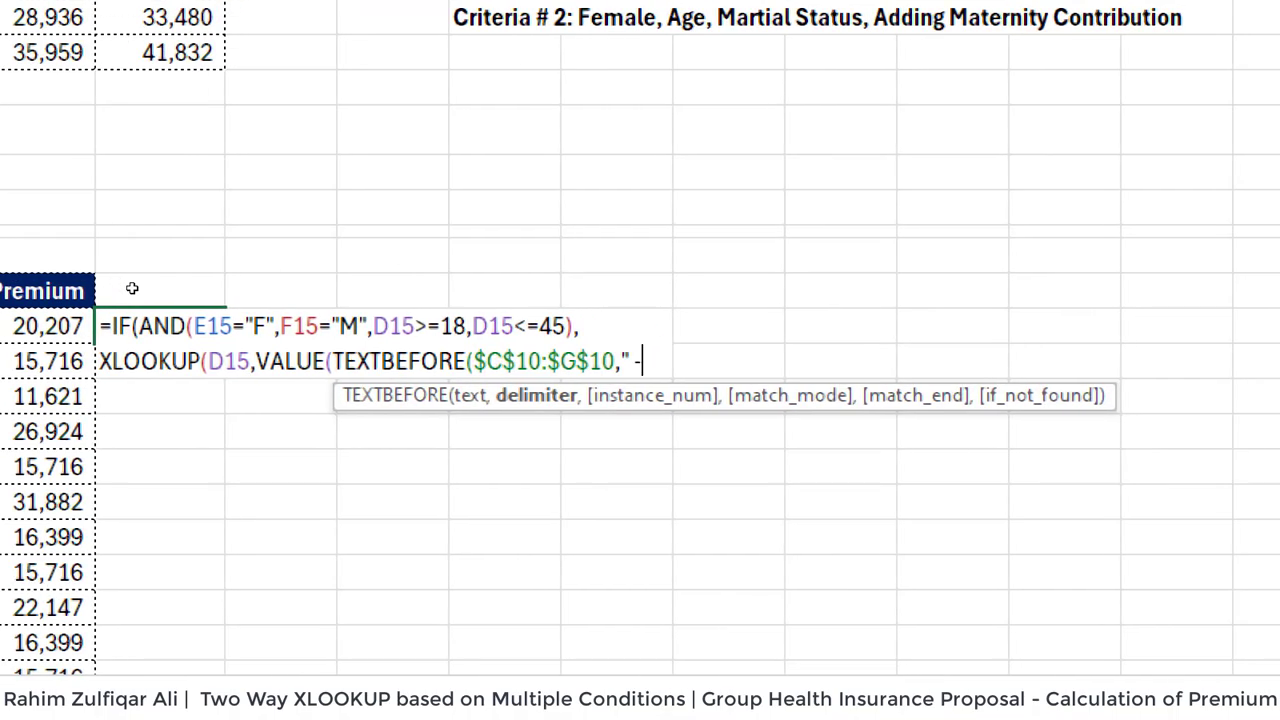
pyautogui.write(' "')
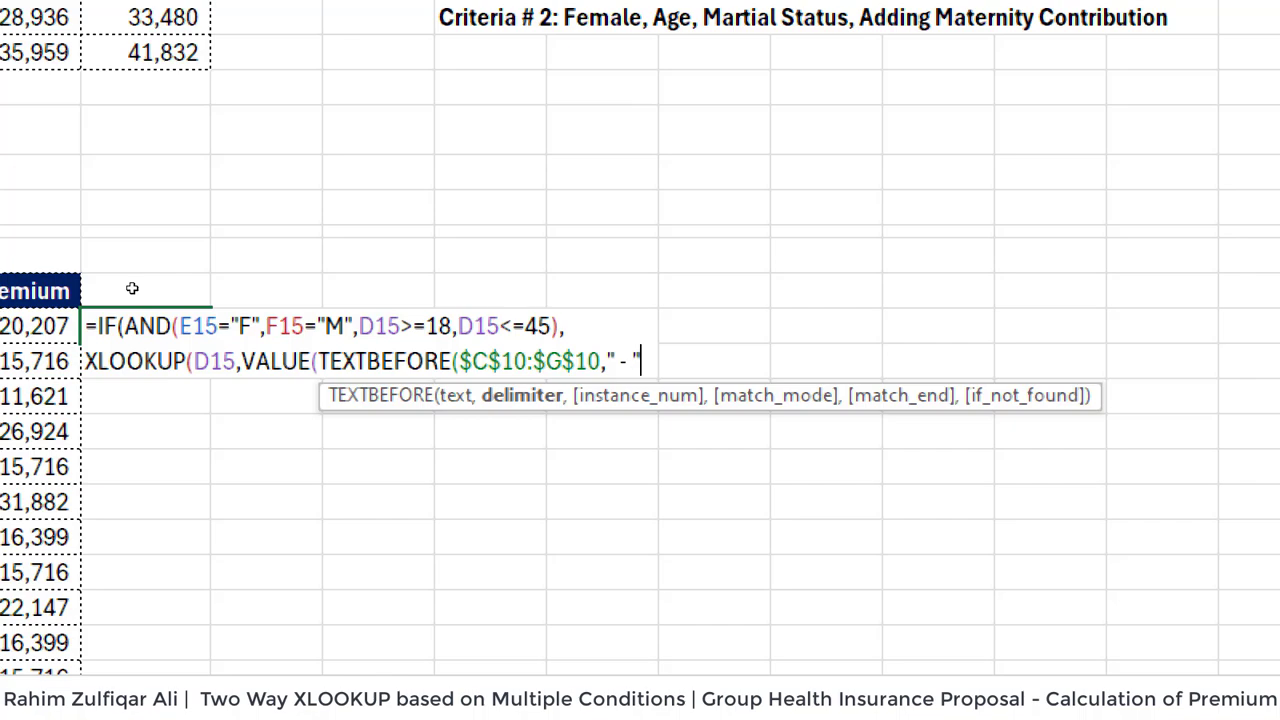
pyautogui.write(')),')
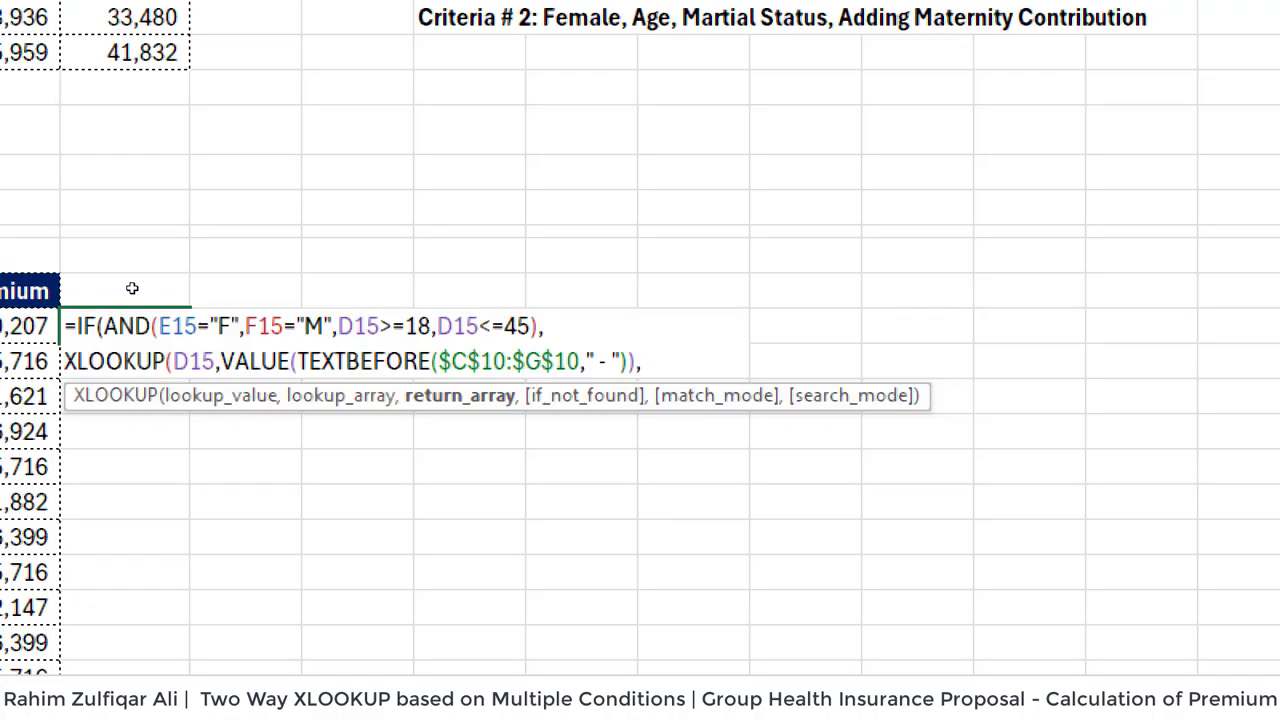
pyautogui.hotkey('alt', 'Return')
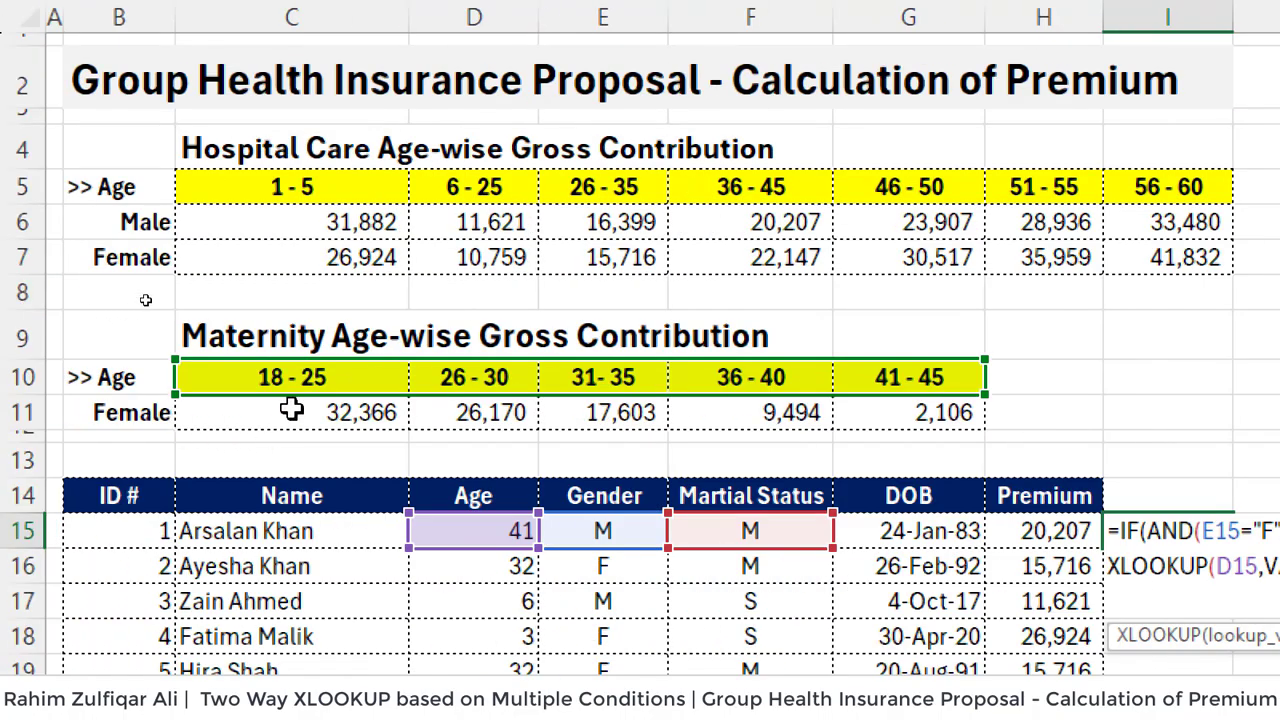
pyautogui.press('Return')
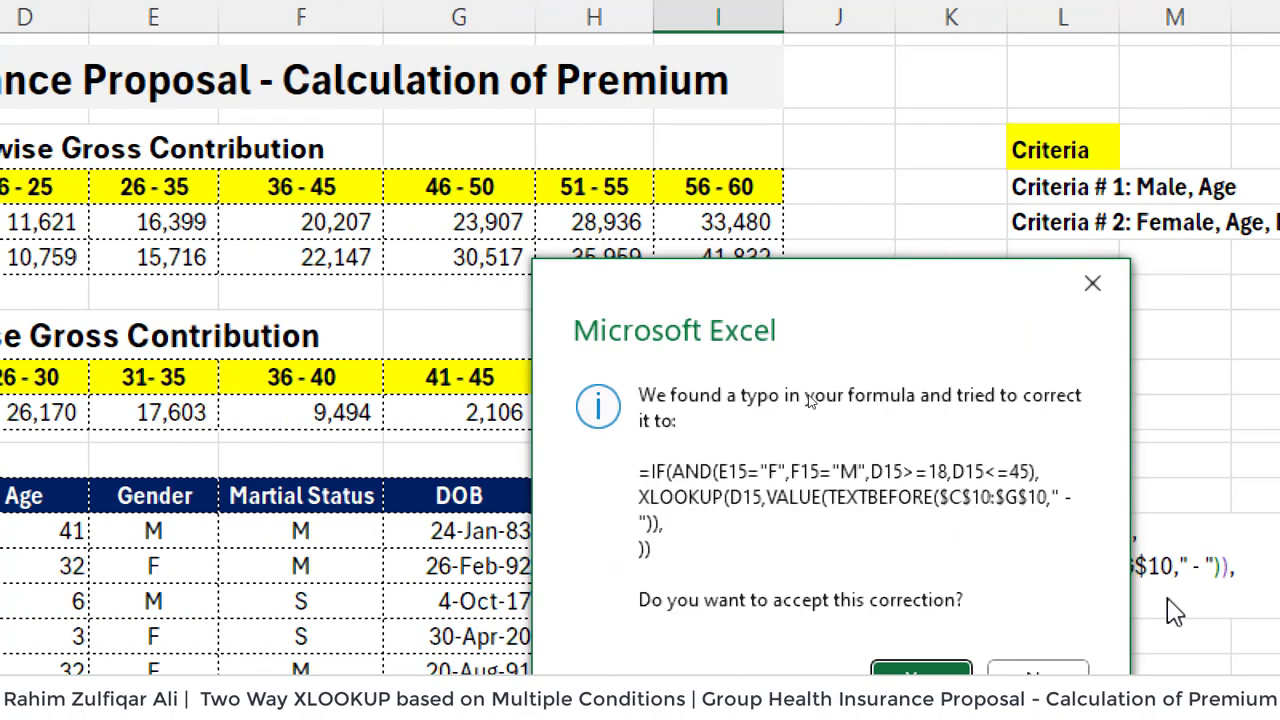
pyautogui.click(925, 670)
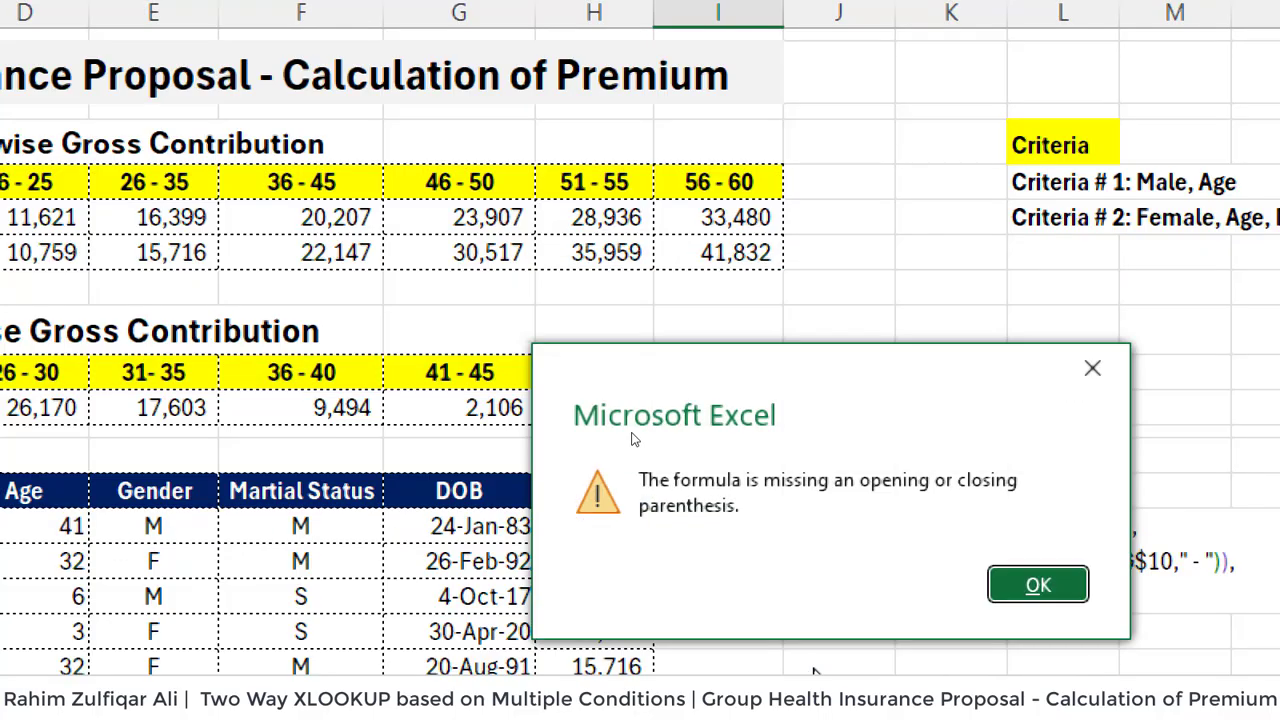
pyautogui.click(1015, 593)
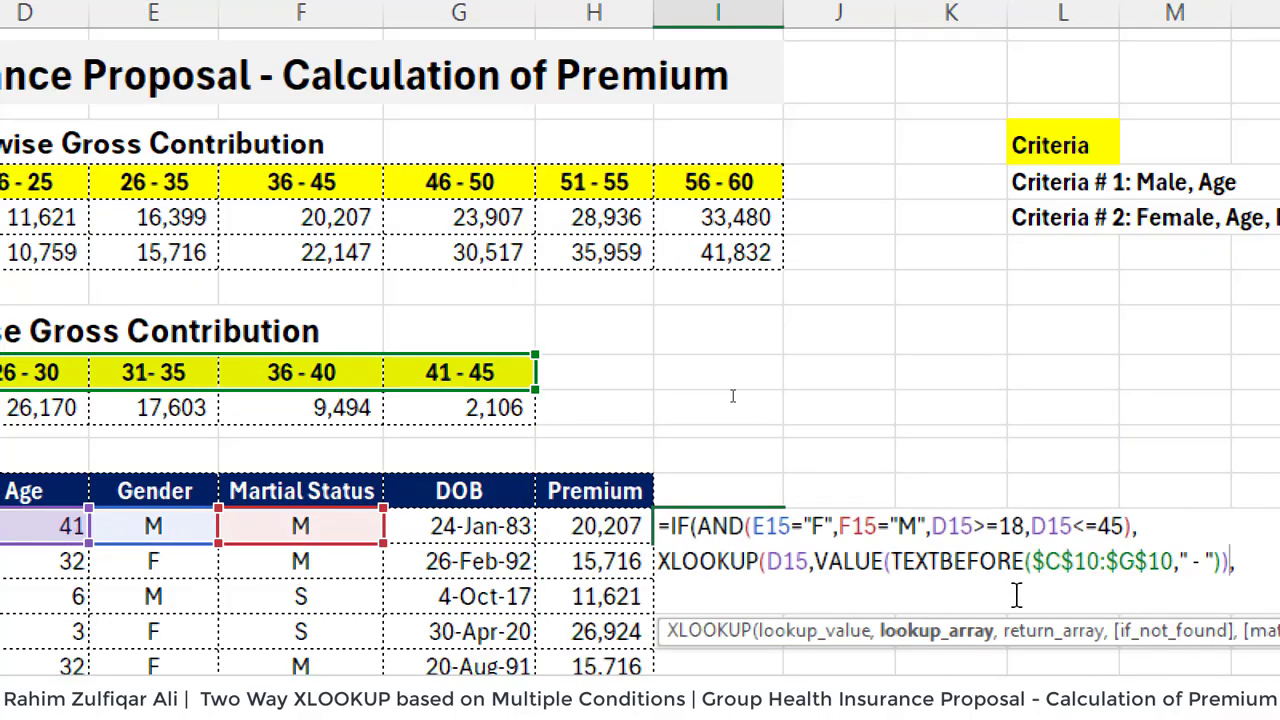
# Set the XLOOKUP return array to the female maternity contributions as the absolute range $C$11:$G$11.
pyautogui.click(1242, 562)
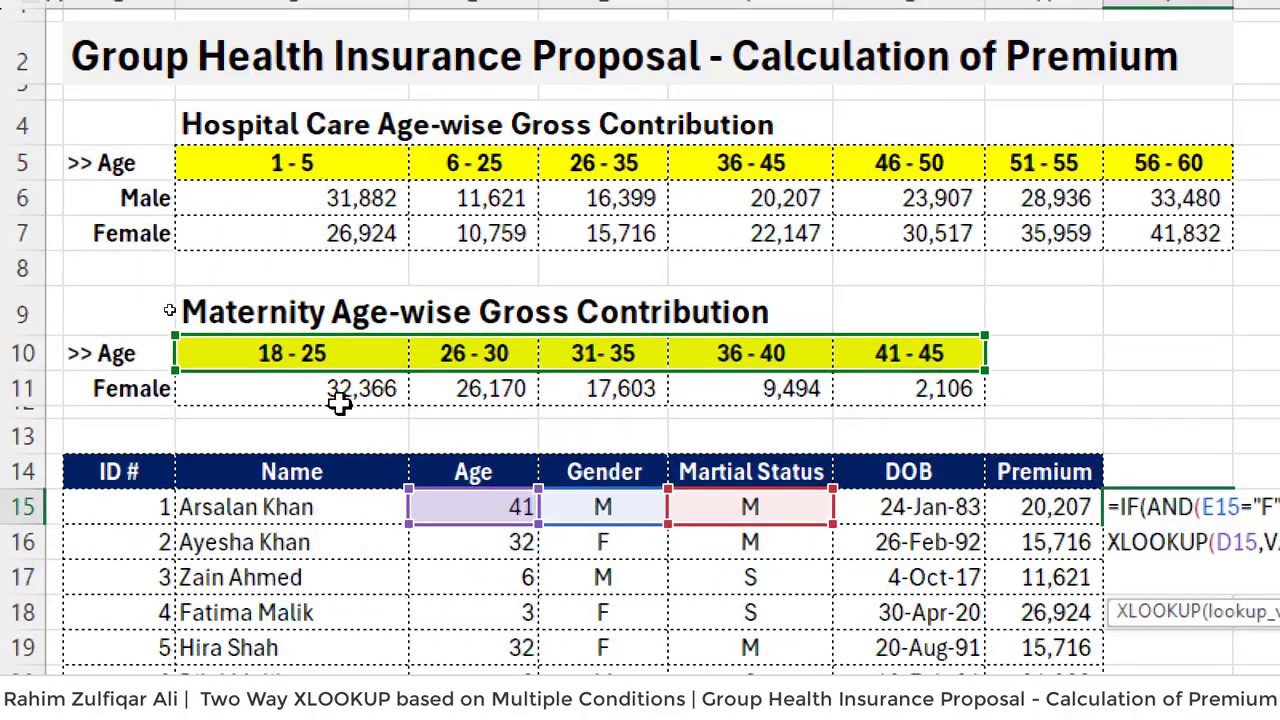
pyautogui.click(343, 411)
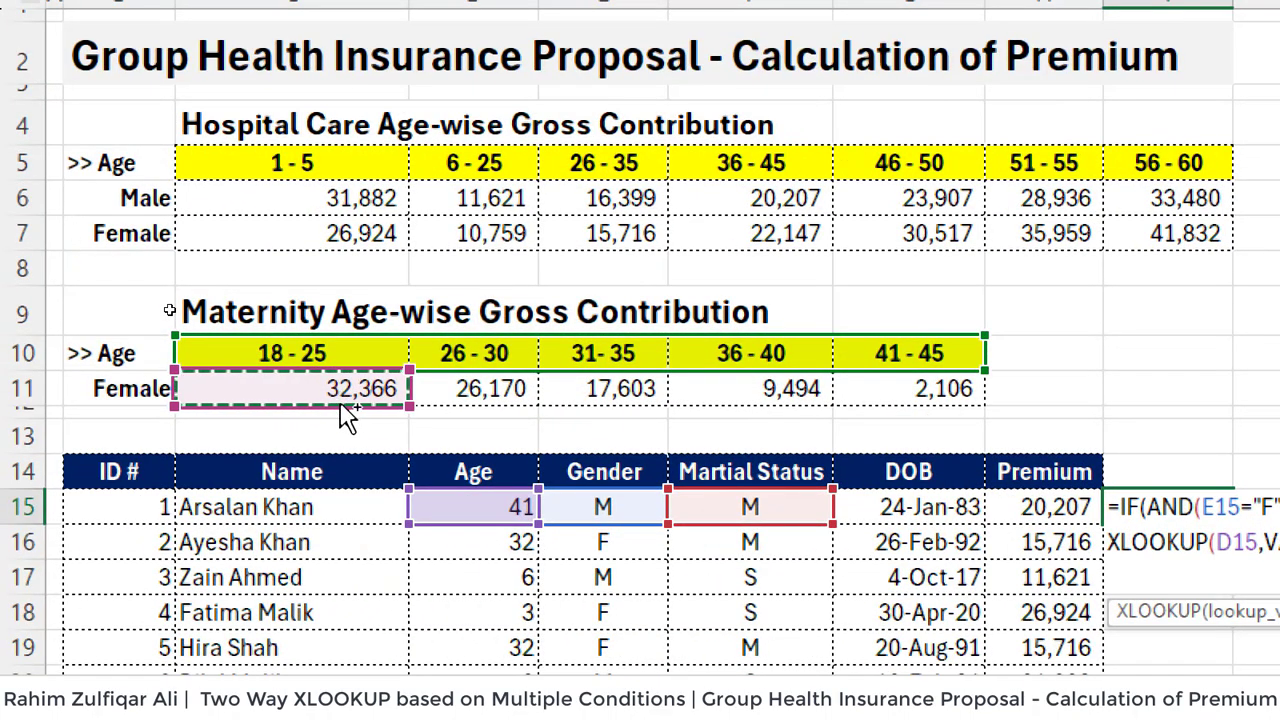
pyautogui.hotkey('ctrl', 'shift', 'Right')
pyautogui.press('F4')
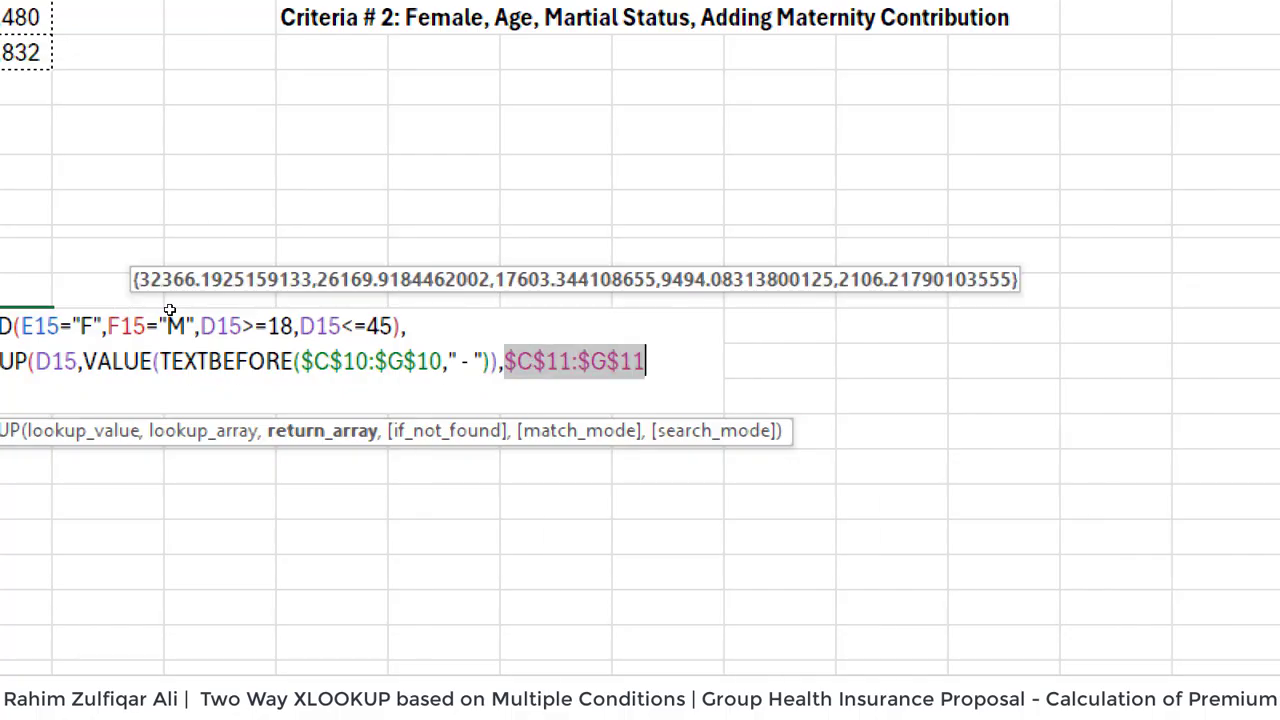
# Skip the if-not-found argument, set match mode to -1, close the XLOOKUP and commit the formula in I15.
pyautogui.write(',,')
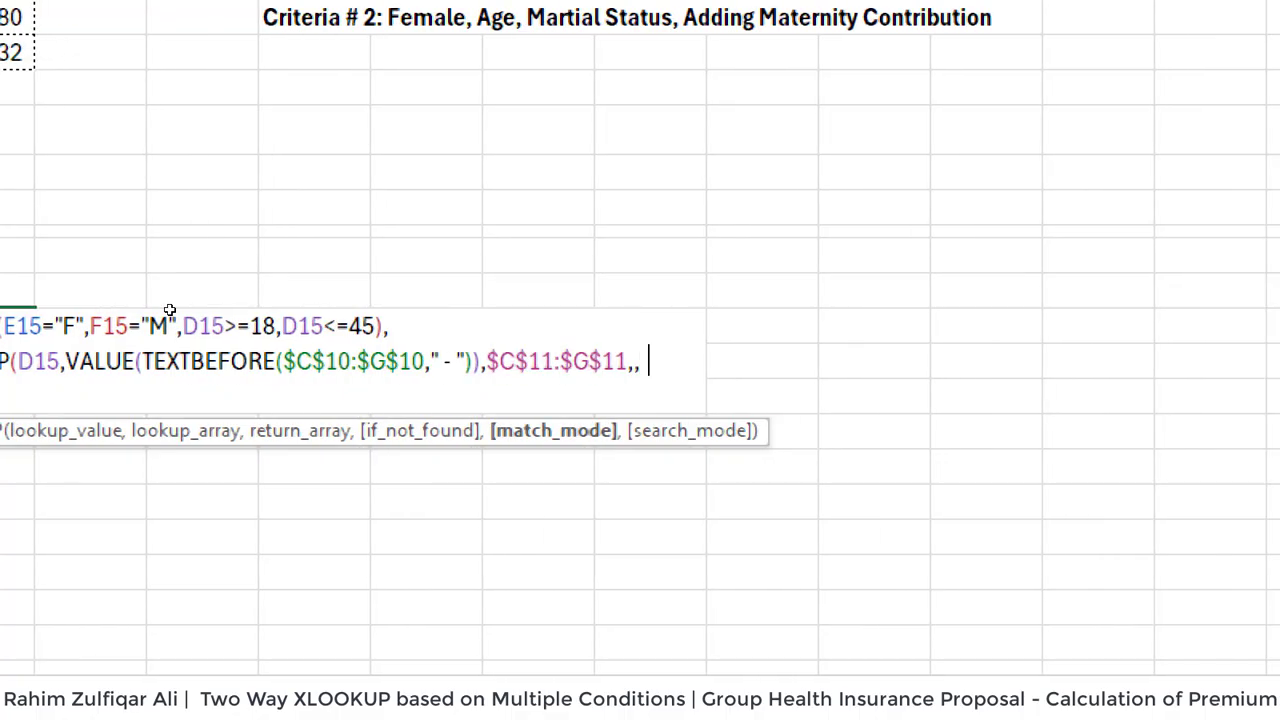
pyautogui.write('-1)')
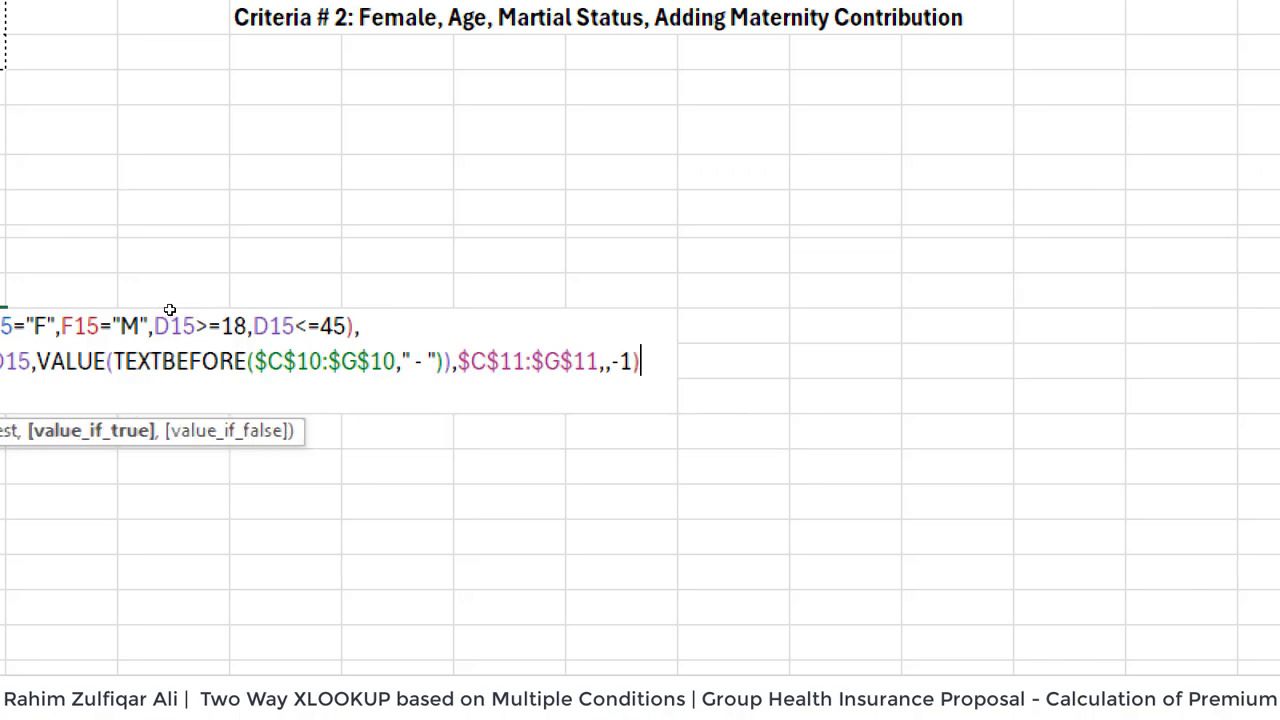
pyautogui.press('Return')
pyautogui.press('Return')
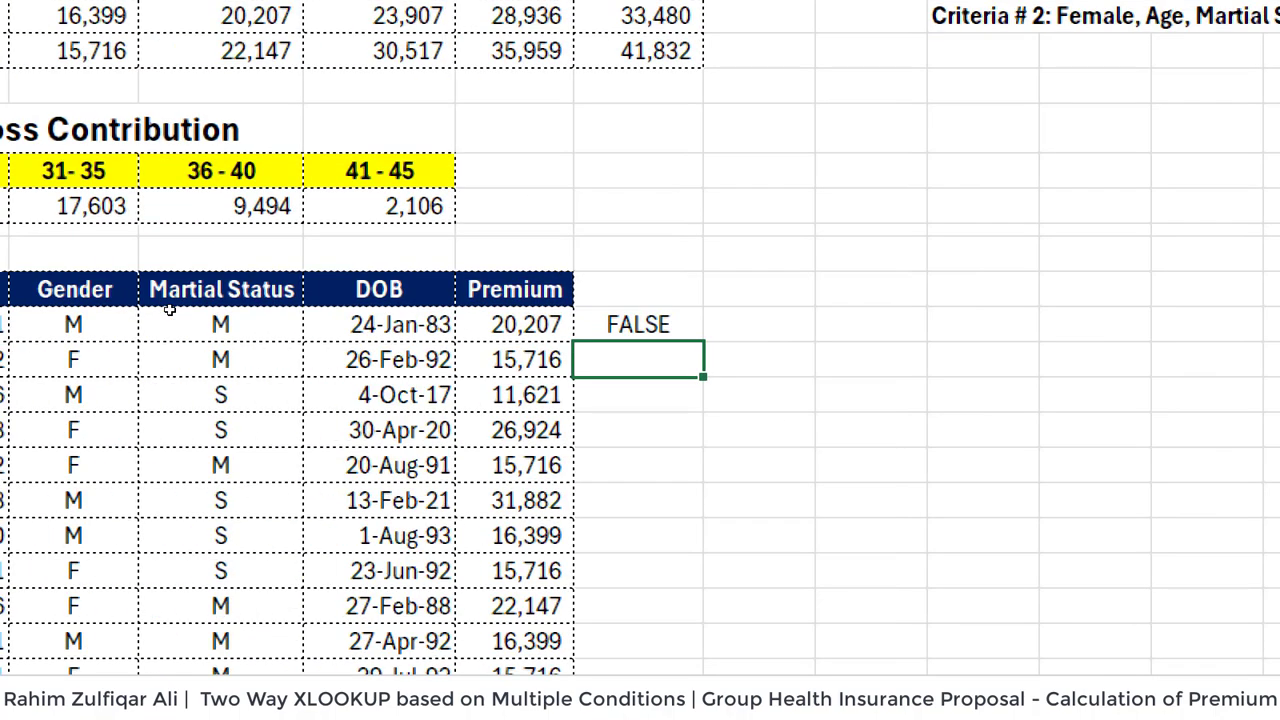
# Review the maternity formula in I15 against the first member's gender.
pyautogui.press('Up')
pyautogui.press('F2')
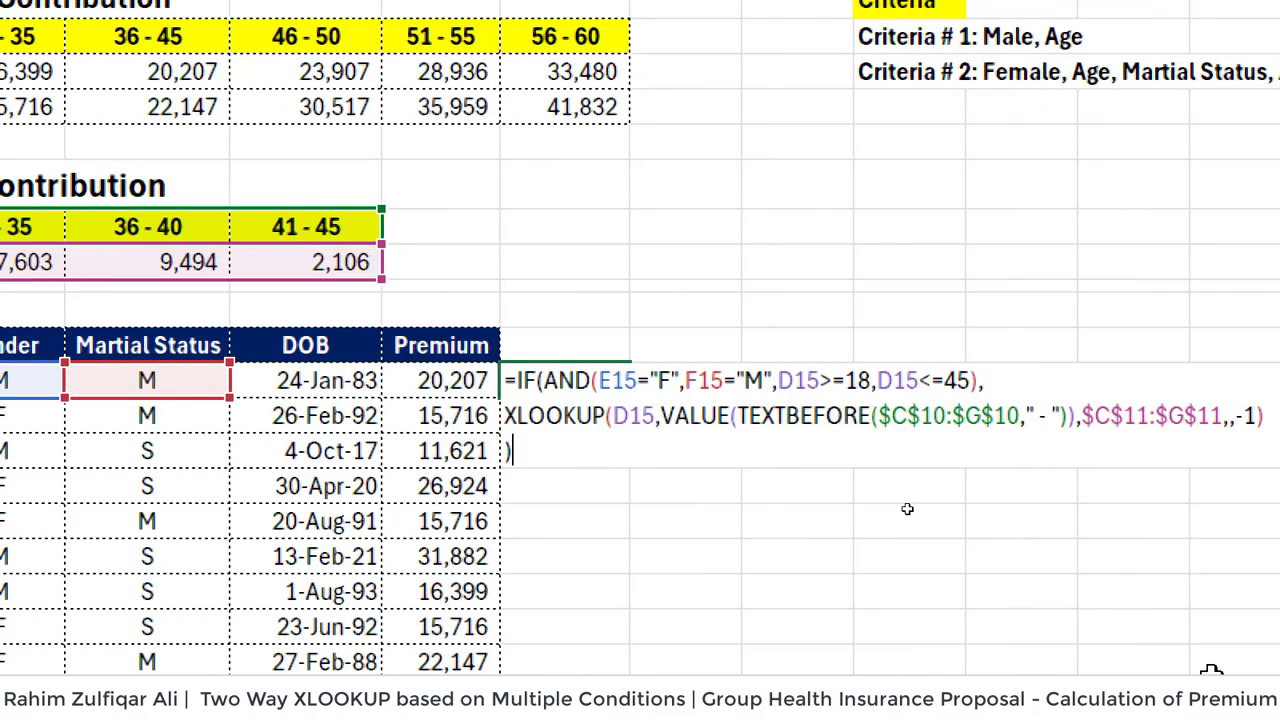
pyautogui.press('Return')
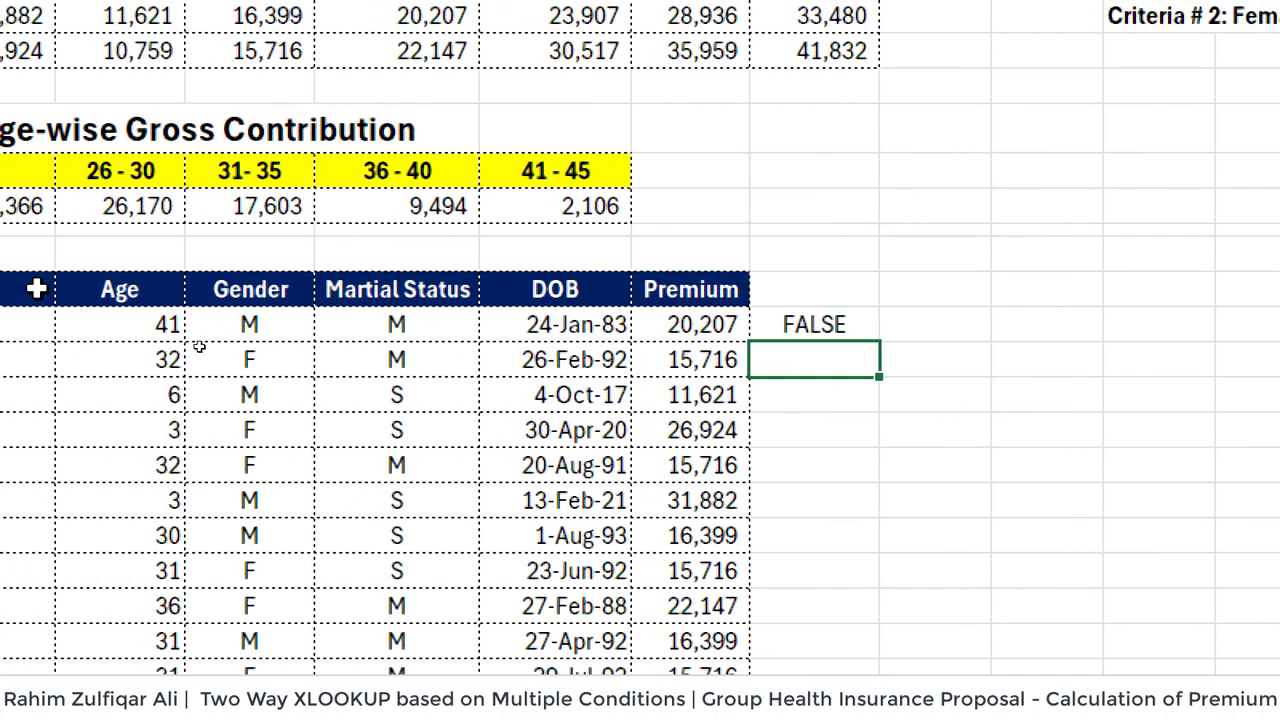
pyautogui.click(78, 325)
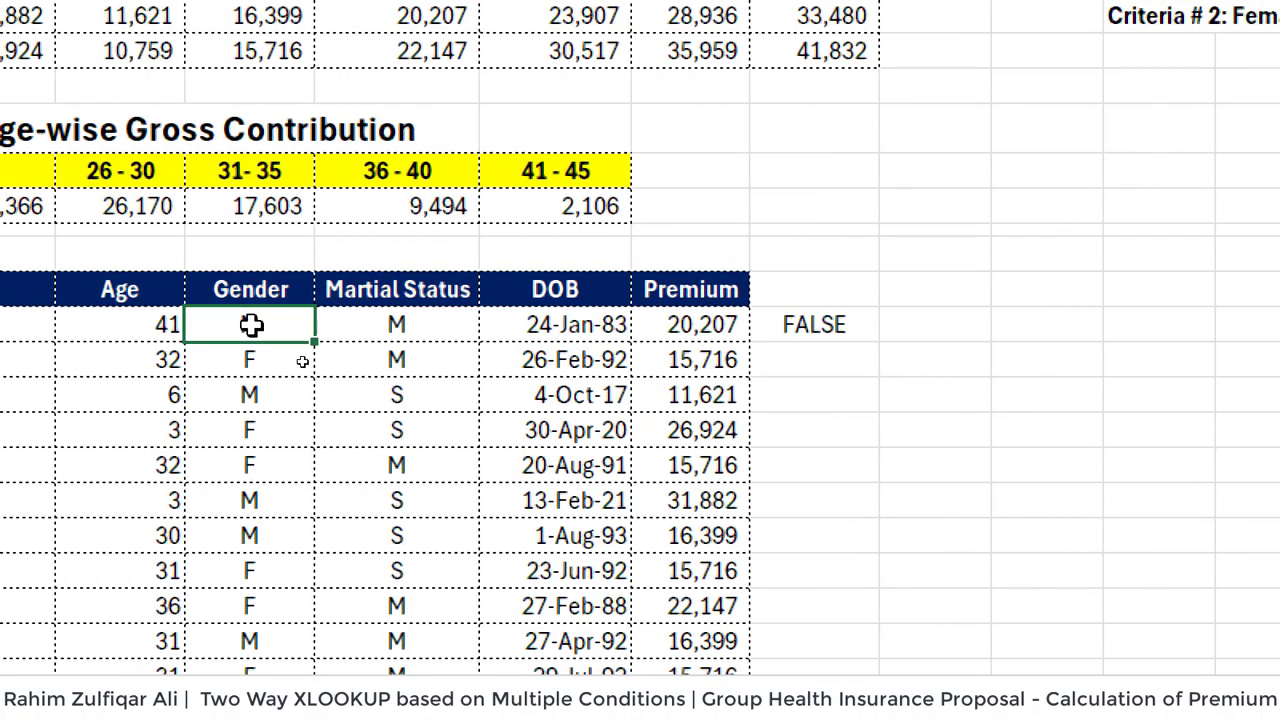
# Add 0 as the value if false in I15's IF formula and commit it.
pyautogui.click(814, 324)
pyautogui.press('F2')
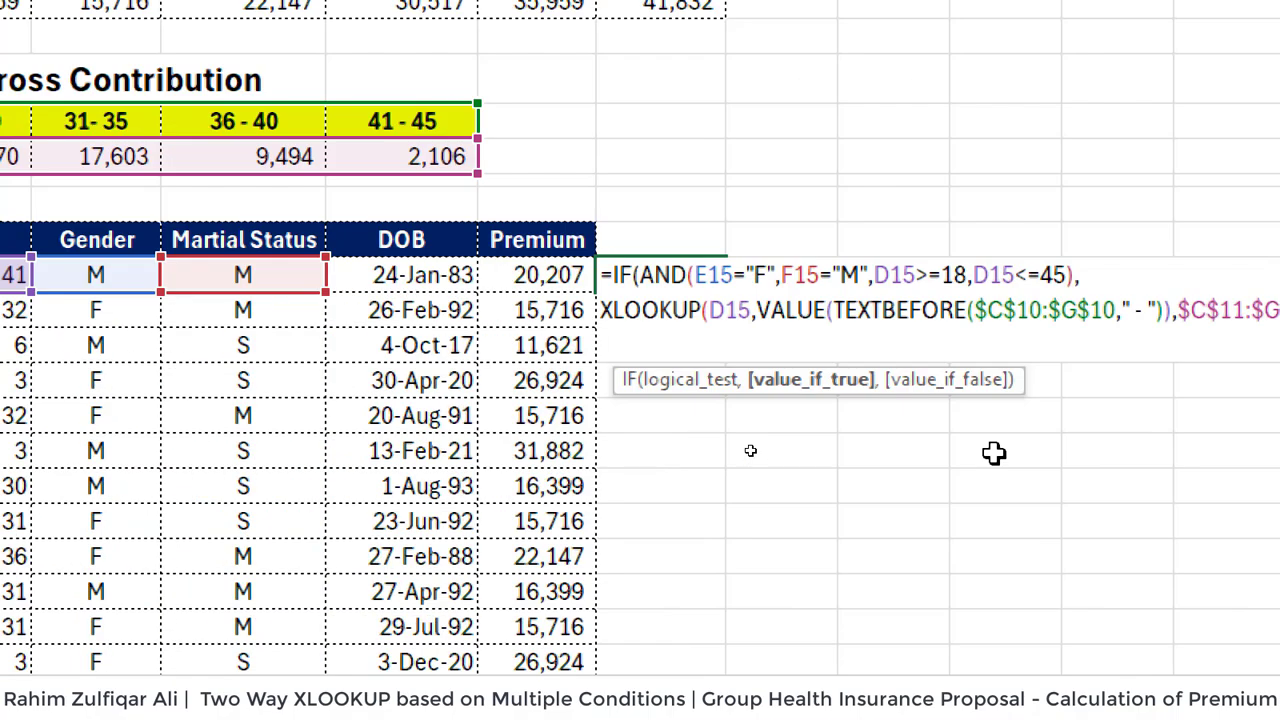
pyautogui.write(',')
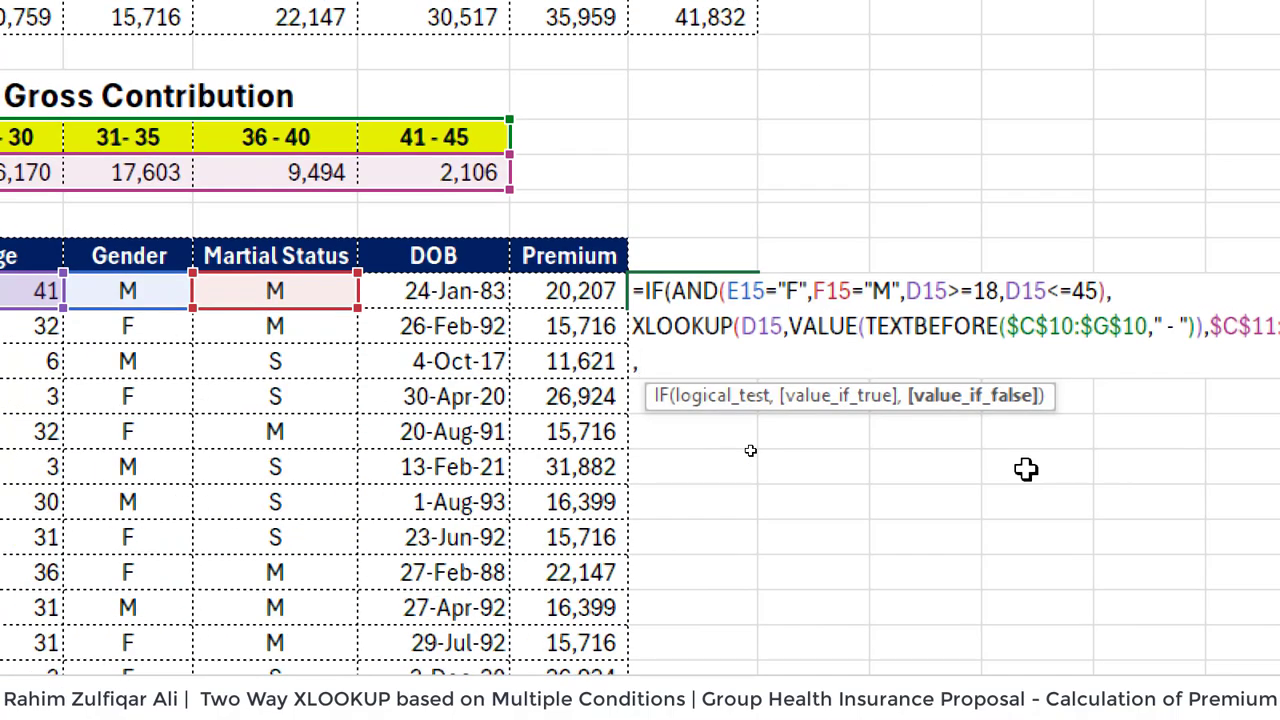
pyautogui.write('0)')
pyautogui.press('Return')
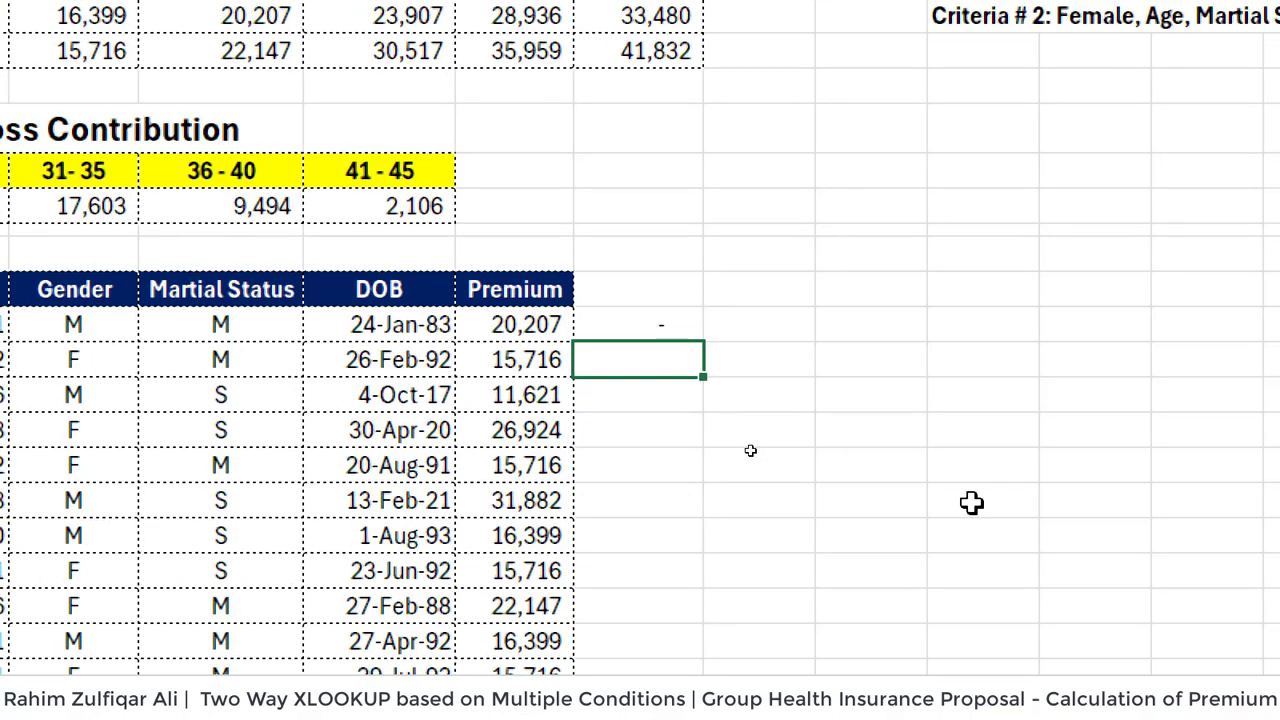
# Fill the maternity formula from I15 down through I29 for all members.
pyautogui.press('Up')
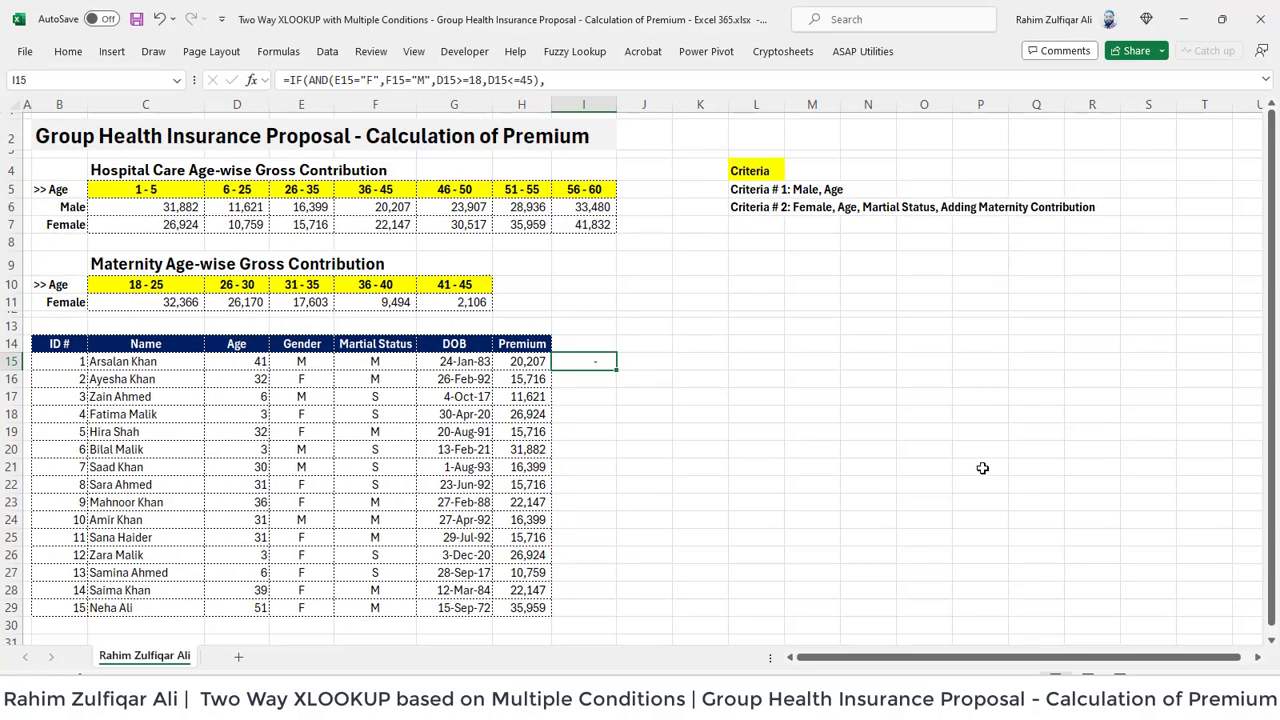
pyautogui.hotkey('shift', 'Down')
pyautogui.hotkey('shift', 'Down')
pyautogui.hotkey('shift', 'Down')
pyautogui.hotkey('shift', 'Down')
pyautogui.hotkey('shift', 'Down')
pyautogui.hotkey('shift', 'Down')
pyautogui.hotkey('shift', 'Down')
pyautogui.hotkey('shift', 'Down')
pyautogui.hotkey('shift', 'Down')
pyautogui.hotkey('shift', 'Down')
pyautogui.hotkey('shift', 'Down')
pyautogui.hotkey('shift', 'Down')
pyautogui.hotkey('shift', 'Down')
pyautogui.hotkey('shift', 'Down')
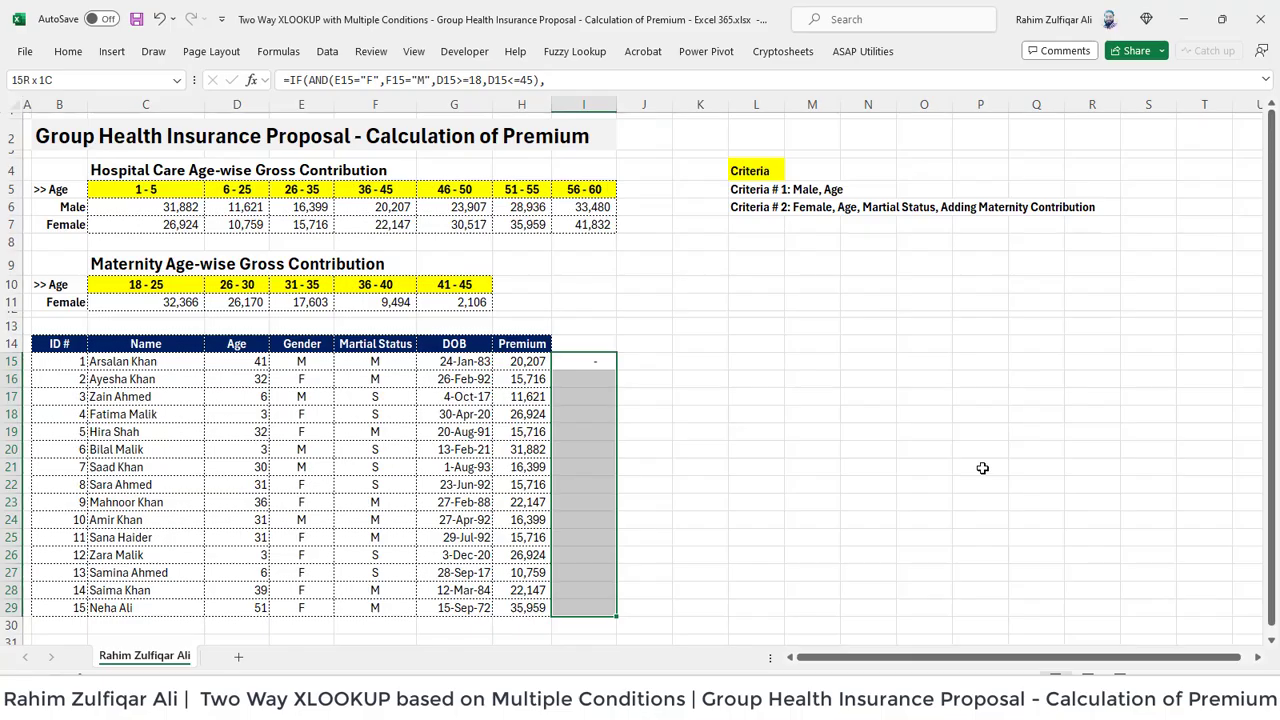
pyautogui.hotkey('ctrl', 'd')
pyautogui.press('Left')
pyautogui.press('Right')
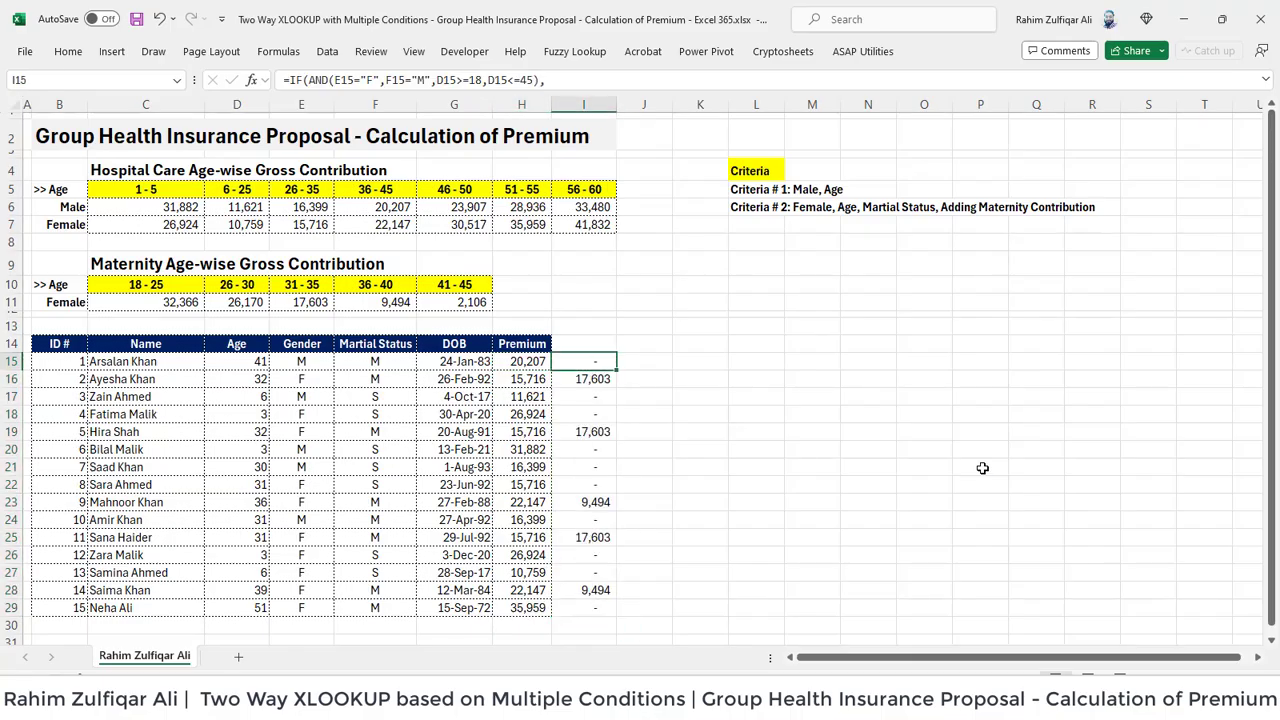
# Examine the maternity contribution results down column I for each member.
pyautogui.press('Down')
pyautogui.press('Down')
pyautogui.press('Down')
pyautogui.press('Down')
pyautogui.press('Down')
pyautogui.press('Down')
pyautogui.press('Down')
pyautogui.press('Down')
pyautogui.press('Down')
pyautogui.press('Down')
pyautogui.press('Down')
pyautogui.press('Down')
pyautogui.press('Down')
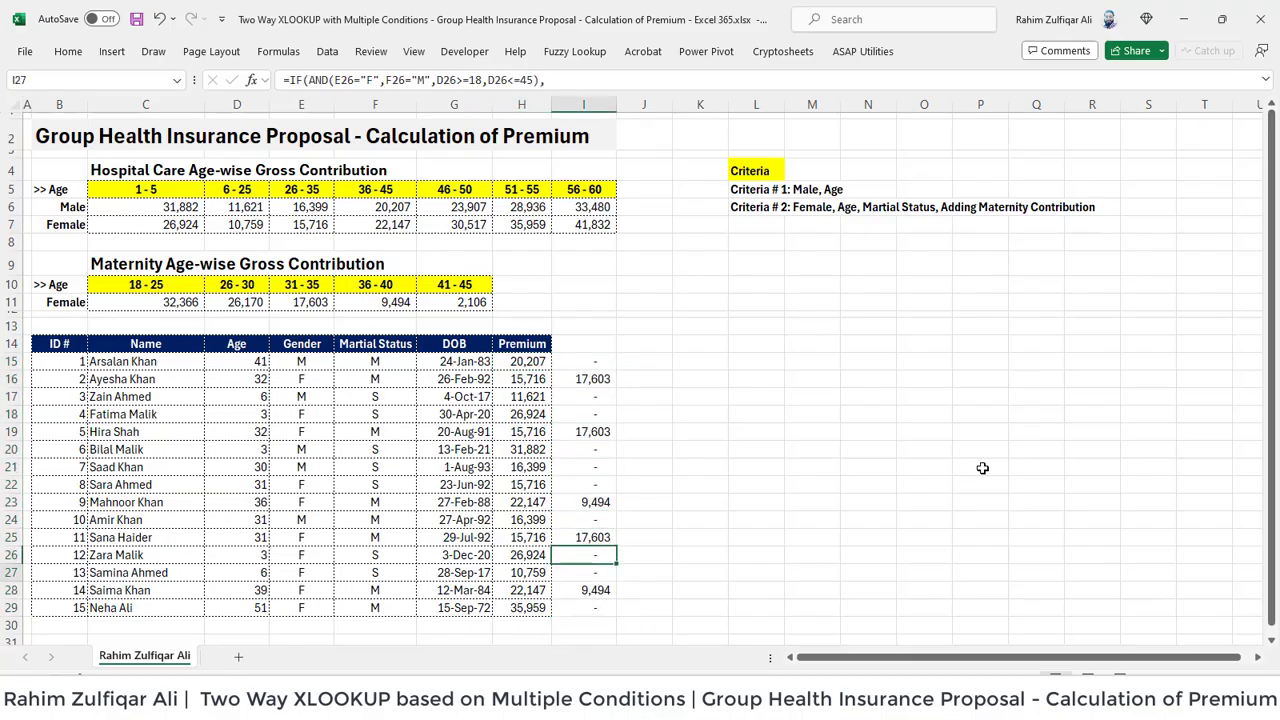
# Turn on filters for the whole member table from the ID # header through the maternity results in column I.
pyautogui.press('Left')
pyautogui.press('Left')
pyautogui.hotkey('ctrl', 'Up')
pyautogui.press('Left')
pyautogui.press('Left')
pyautogui.press('Left')
pyautogui.press('Left')
pyautogui.press('Left')
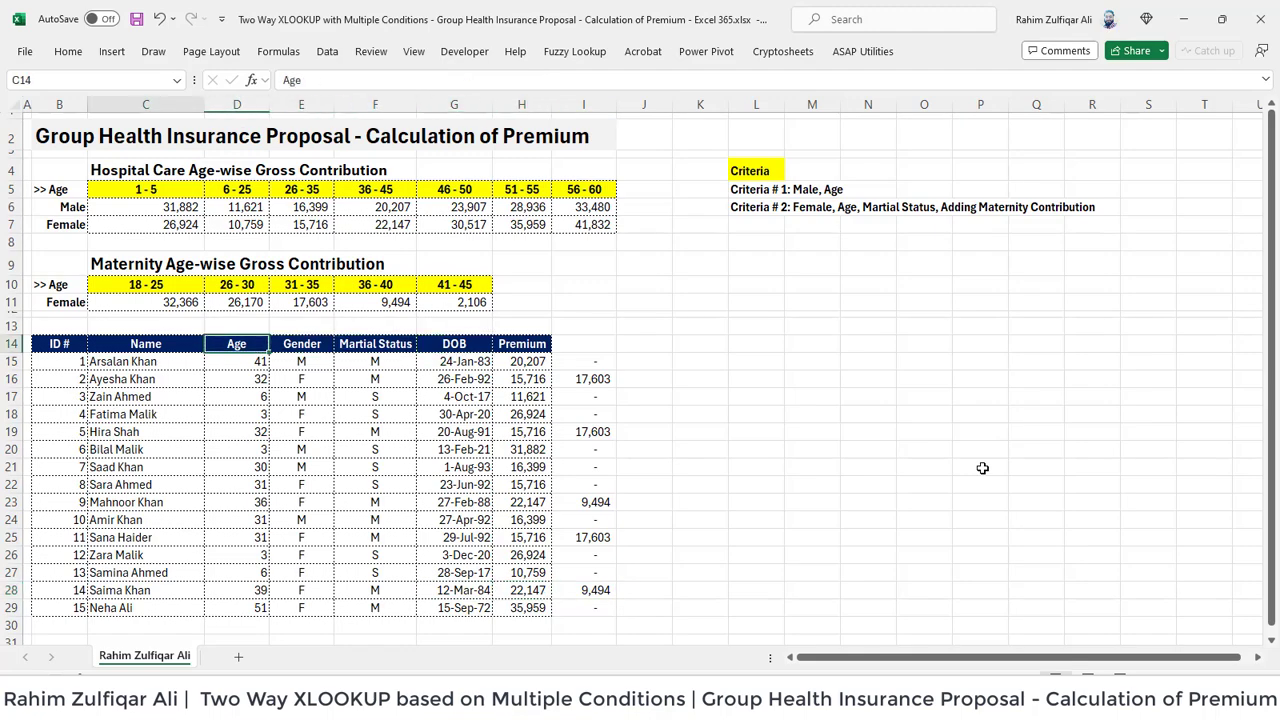
pyautogui.hotkey('ctrl', 'shift', 'Right')
pyautogui.hotkey('shift', 'Right')
pyautogui.hotkey('ctrl', 'shift', 'Down')
pyautogui.hotkey('ctrl', 'shift', 'Down')
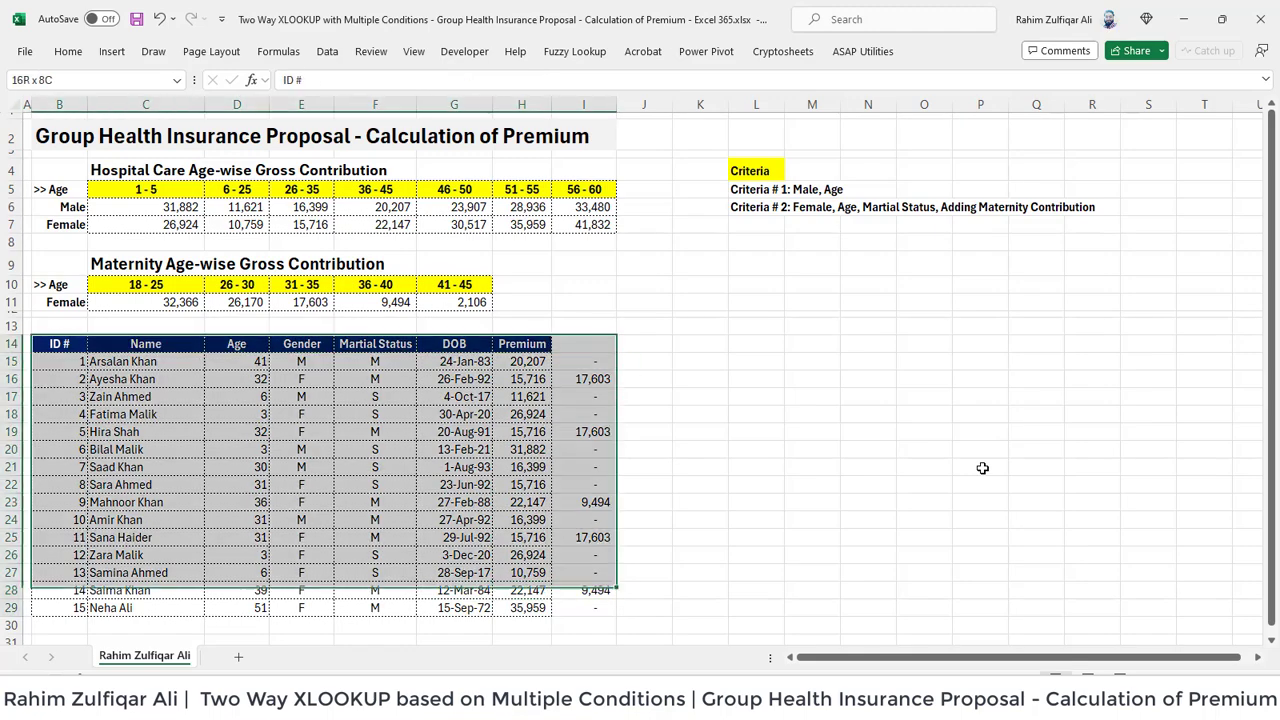
pyautogui.hotkey('ctrl', 'shift', 'l')
# Filter the Gender column to show only F.
pyautogui.press('Right')
pyautogui.press('Right')
pyautogui.press('Right')
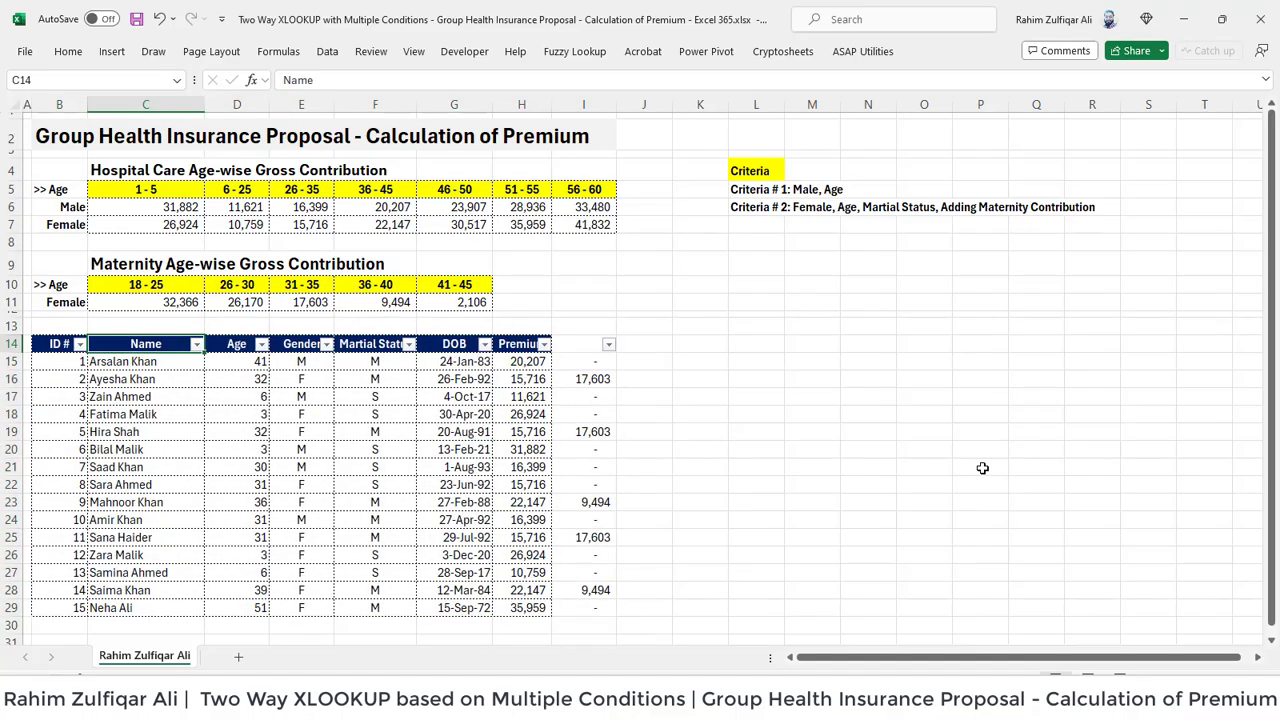
pyautogui.hotkey('alt', 'Down')
pyautogui.press('Down')
pyautogui.press('Down')
pyautogui.press('Down')
pyautogui.press('Down')
pyautogui.press('Down')
pyautogui.press('Down')
pyautogui.press('Down')
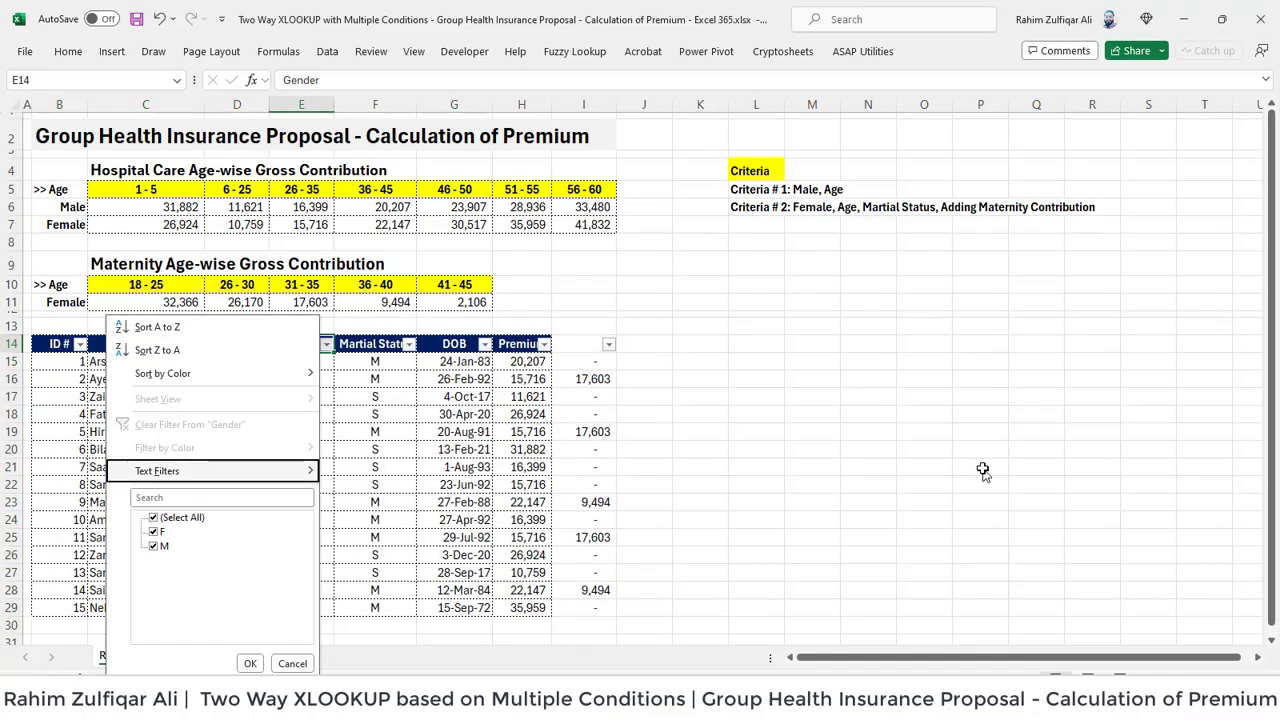
pyautogui.press('Down')
pyautogui.press('Down')
pyautogui.press('space')
pyautogui.press('Down')
pyautogui.press('space')
pyautogui.press('Return')
# Filter the Martial Status column to show only S.
pyautogui.press('Right')
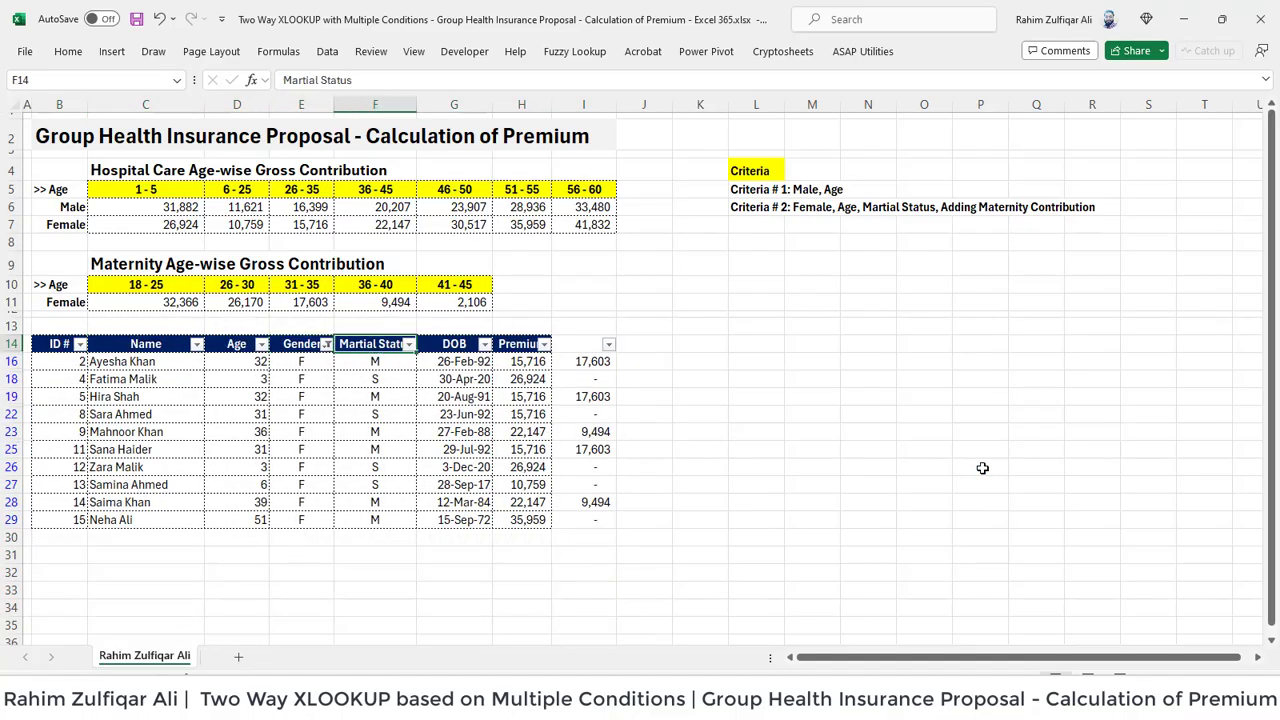
pyautogui.hotkey('alt', 'Down')
pyautogui.press('Down')
pyautogui.press('Down')
pyautogui.press('Down')
pyautogui.press('Down')
pyautogui.press('Down')
pyautogui.press('Down')
pyautogui.press('Down')
pyautogui.press('Down')
pyautogui.press('Down')
pyautogui.press('space')
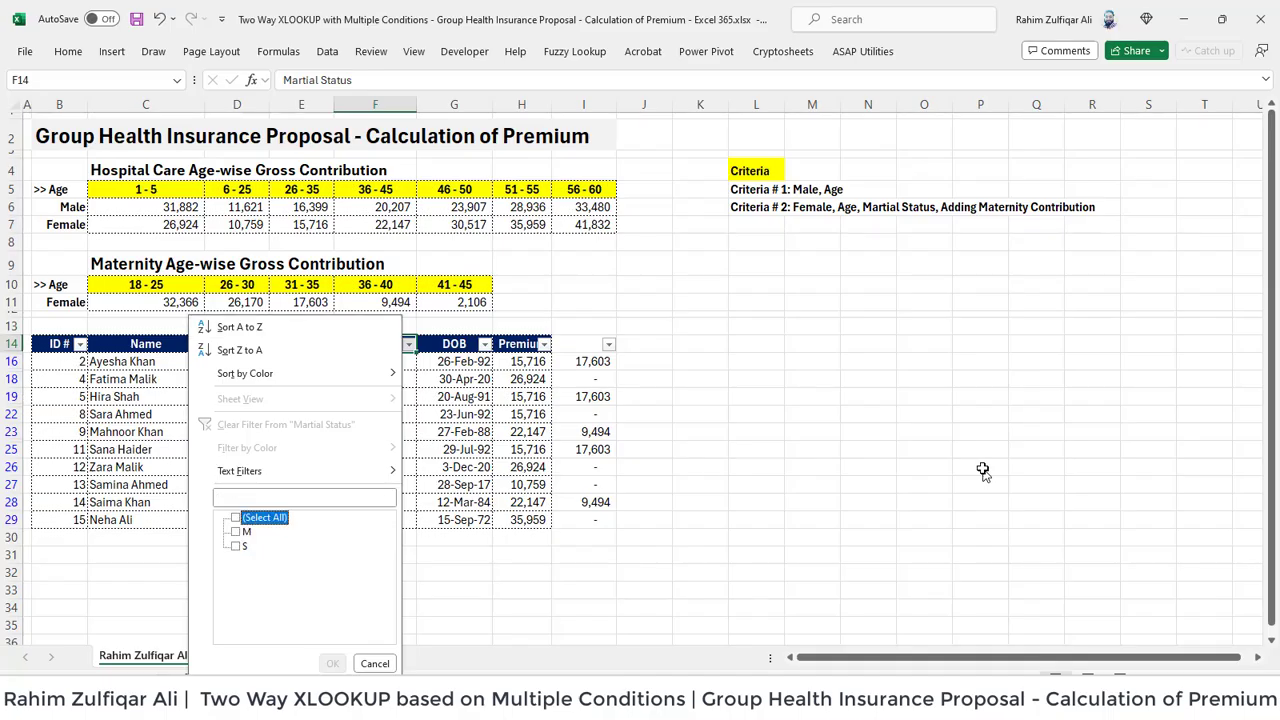
pyautogui.press('Down')
pyautogui.press('Down')
pyautogui.press('space')
pyautogui.press('Return')
# Check the maternity contributions in column I for the single female members.
pyautogui.press('Right')
pyautogui.press('Right')
pyautogui.press('Right')
pyautogui.press('Down')
pyautogui.press('Down')
pyautogui.press('Down')
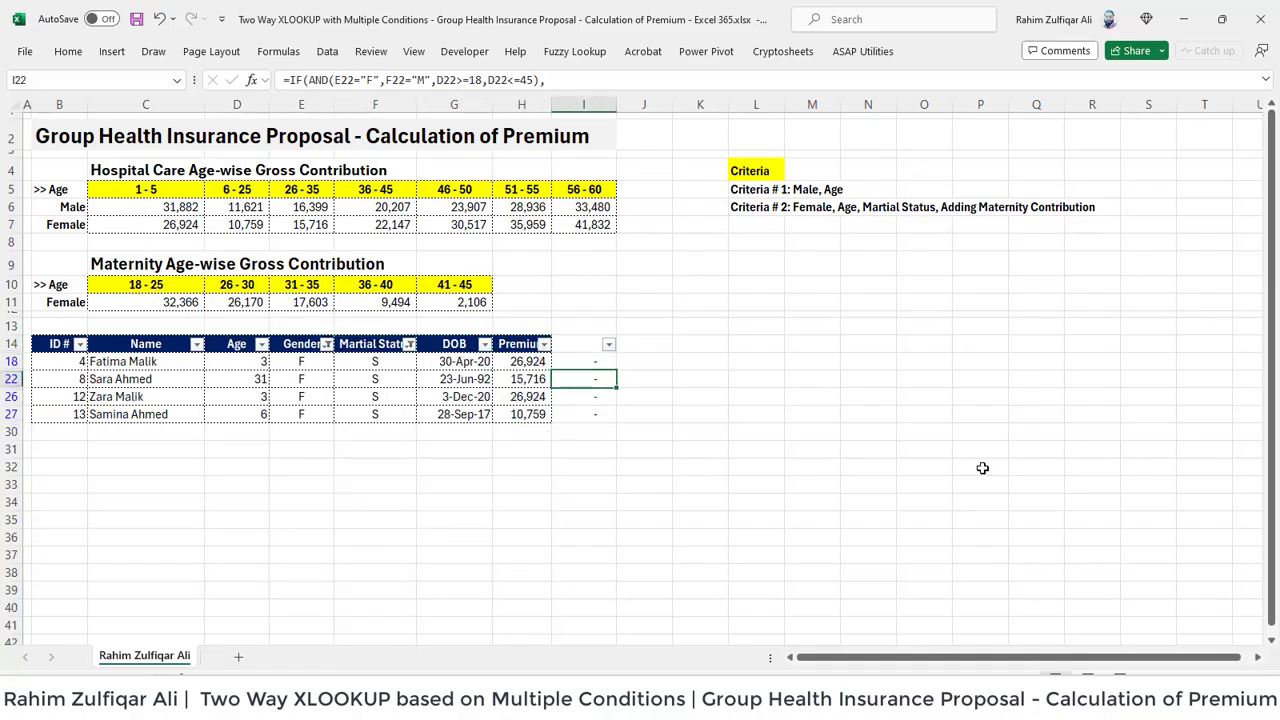
pyautogui.press('Down')
pyautogui.press('Up')
pyautogui.press('Up')
pyautogui.press('Up')
# Change the Martial Status filter to show only M instead of S.
pyautogui.press('Left')
pyautogui.press('Left')
pyautogui.press('Left')
pyautogui.press('Up')
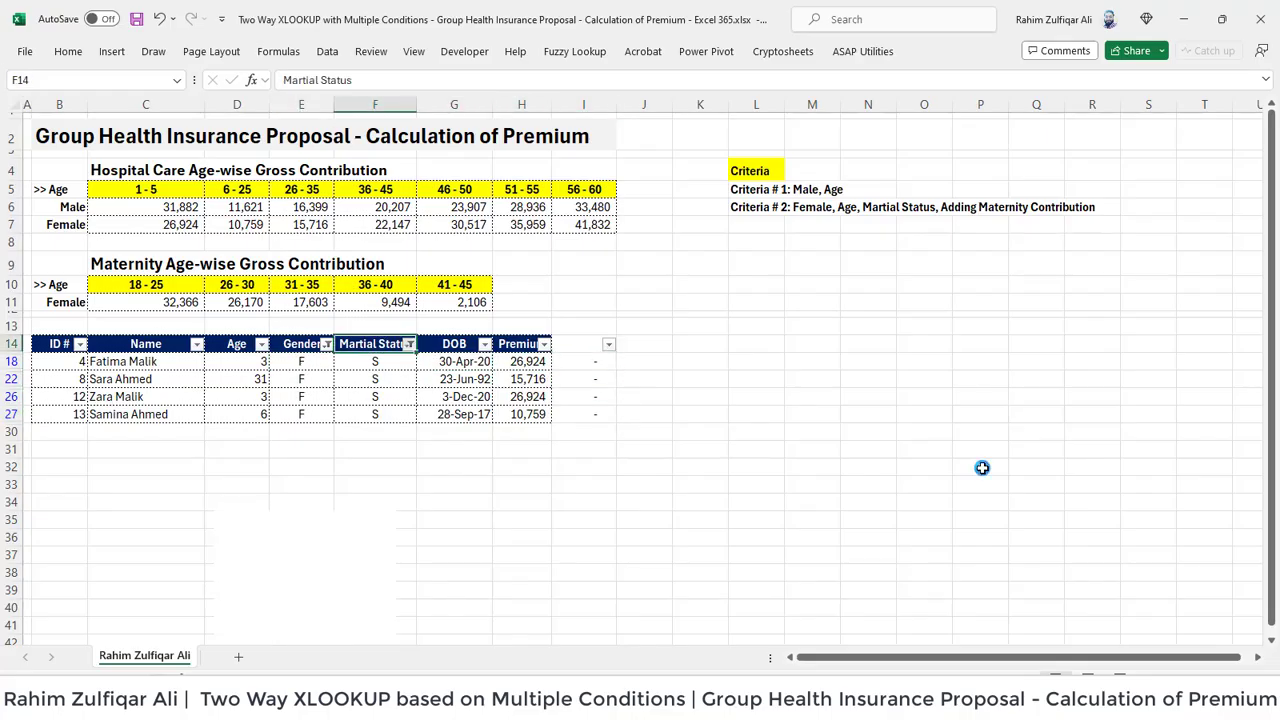
pyautogui.hotkey('alt', 'Down')
pyautogui.press('space')
pyautogui.press('Up')
pyautogui.press('space')
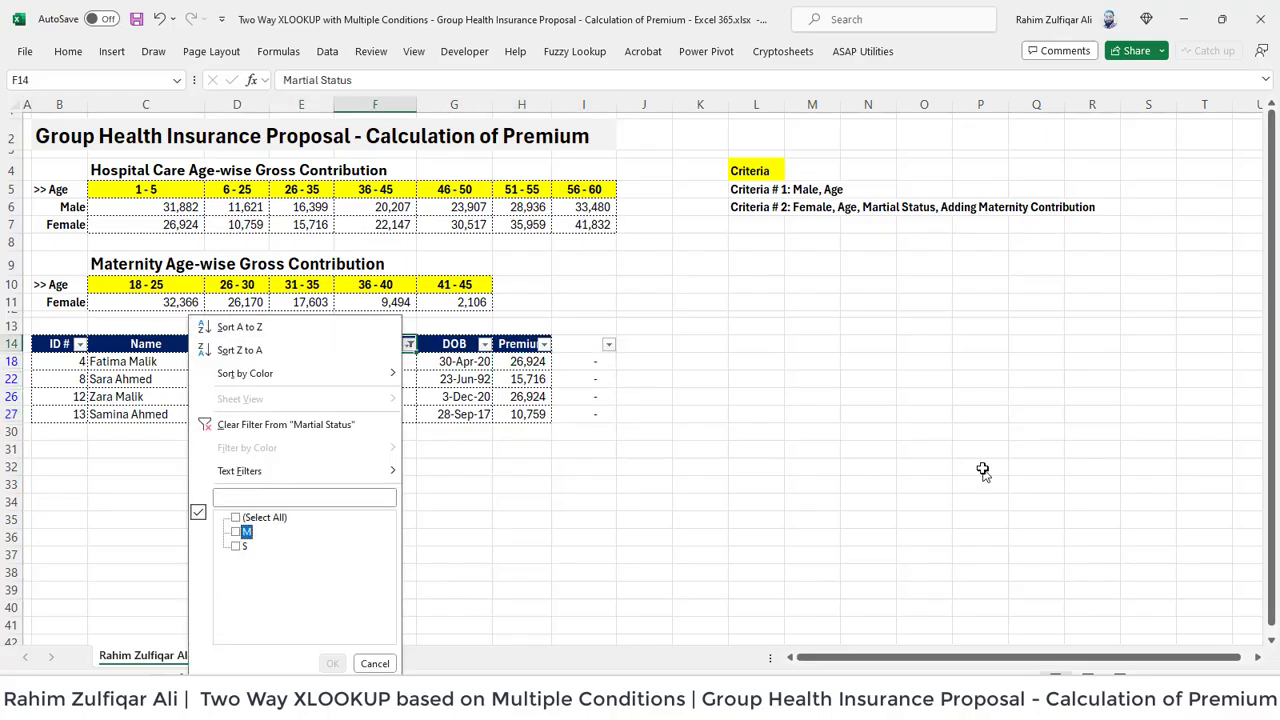
pyautogui.press('Return')
# Compare the married females' ages and maternity amounts in column I with the matching age bands of the maternity table.
pyautogui.press('Down')
pyautogui.press('Right')
pyautogui.press('Right')
pyautogui.press('Right')
pyautogui.press('Down')
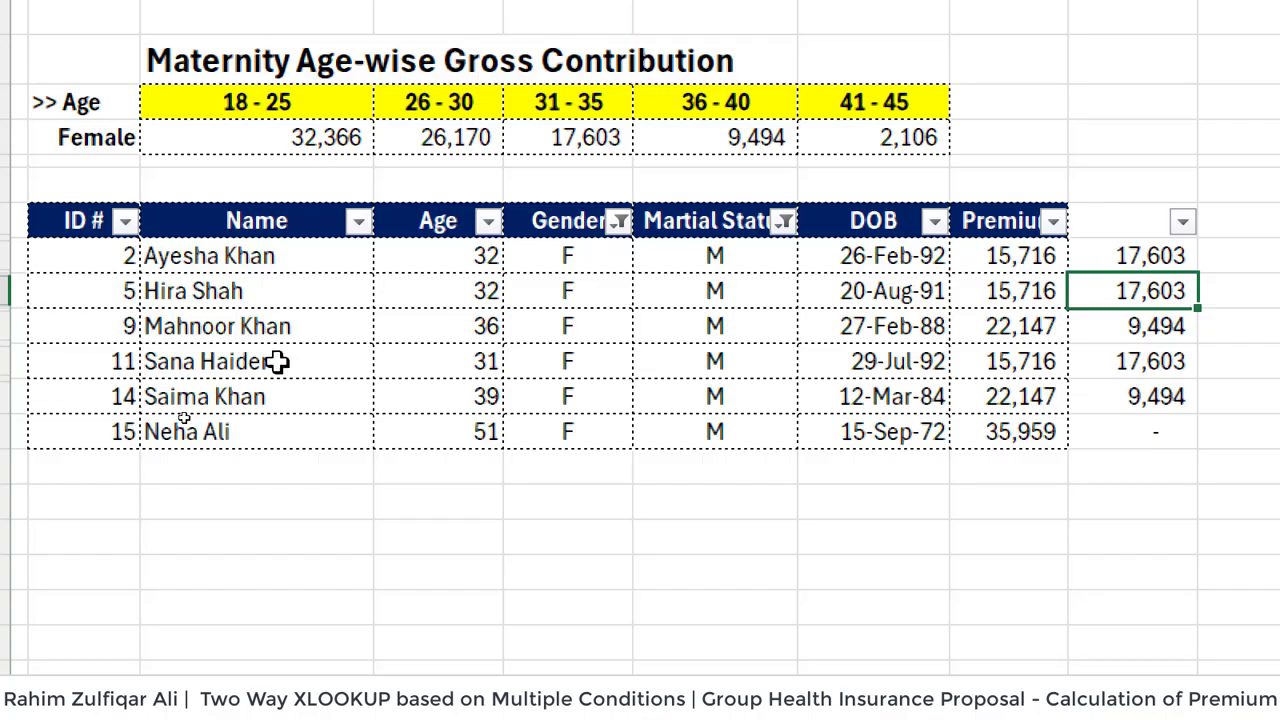
pyautogui.click(274, 258)
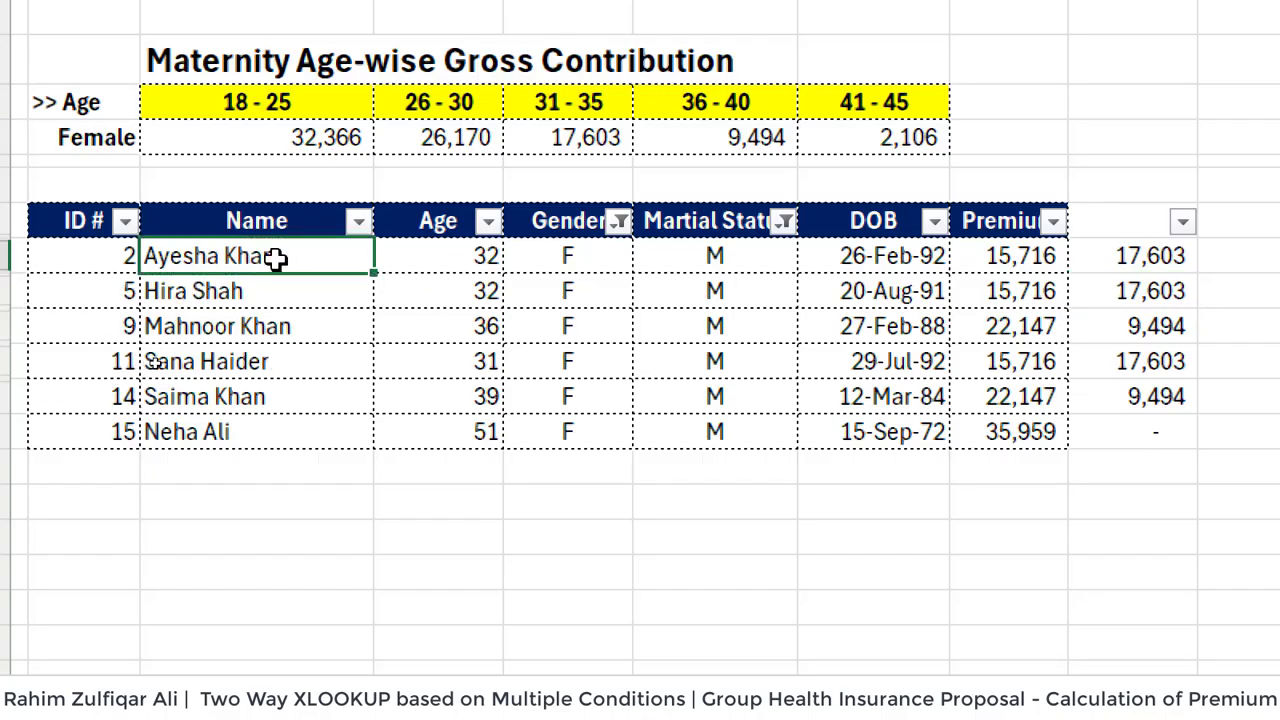
pyautogui.click(481, 252)
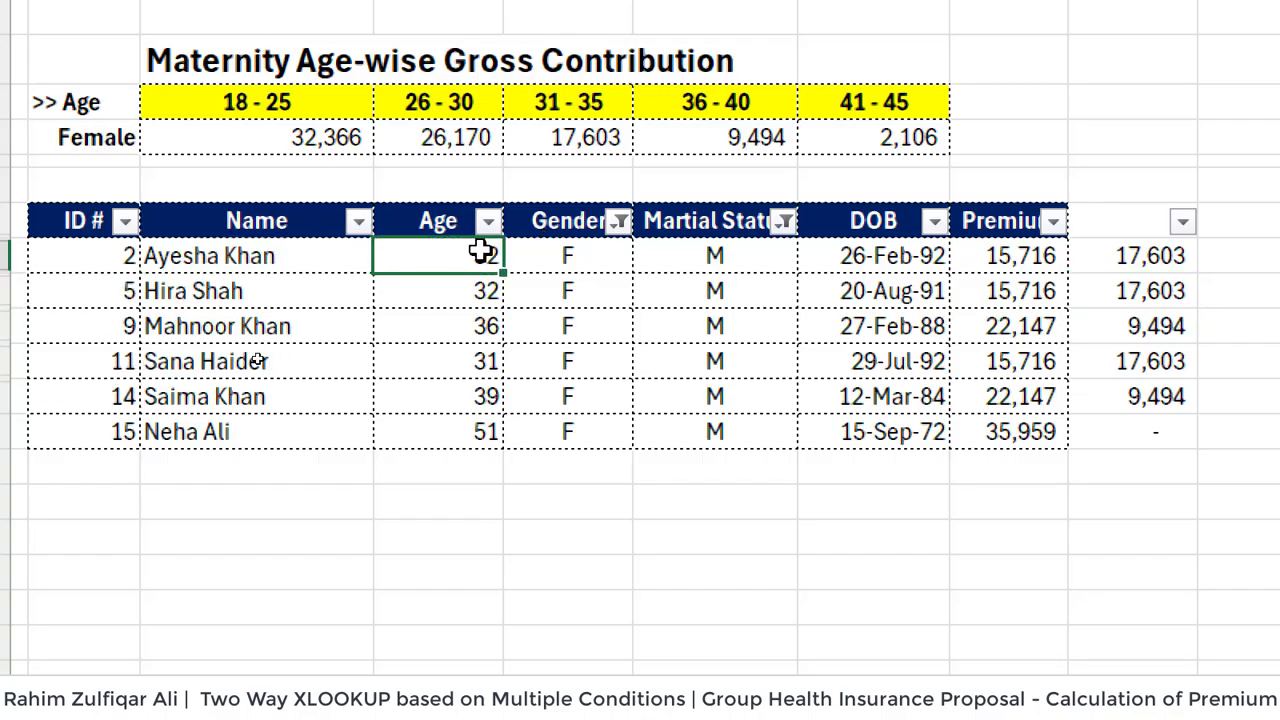
pyautogui.click(588, 259)
pyautogui.click(703, 259)
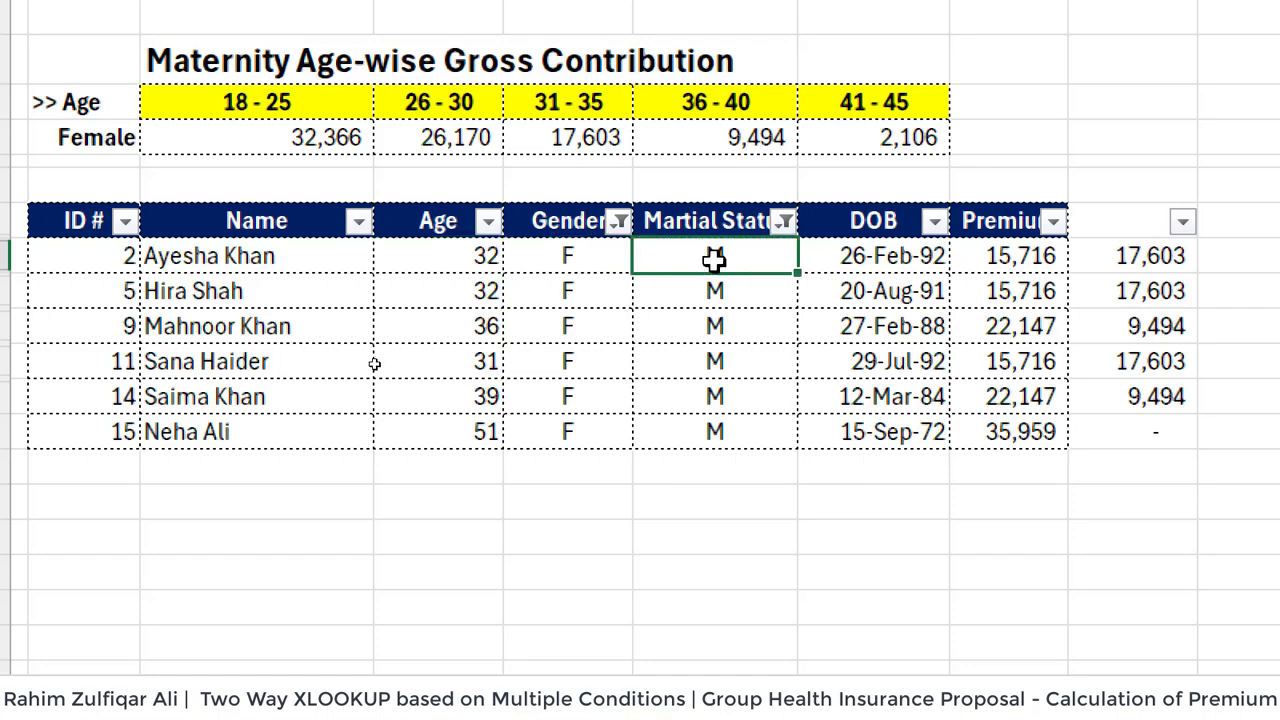
pyautogui.click(1138, 258)
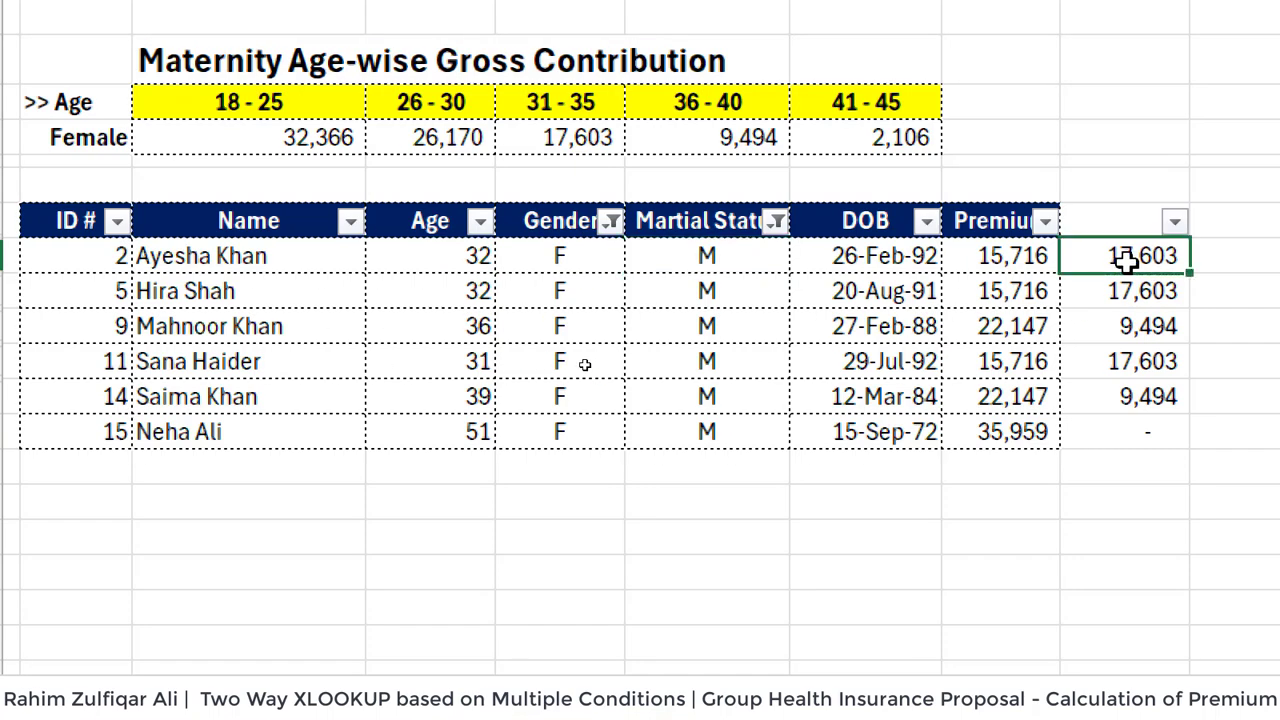
pyautogui.click(531, 139)
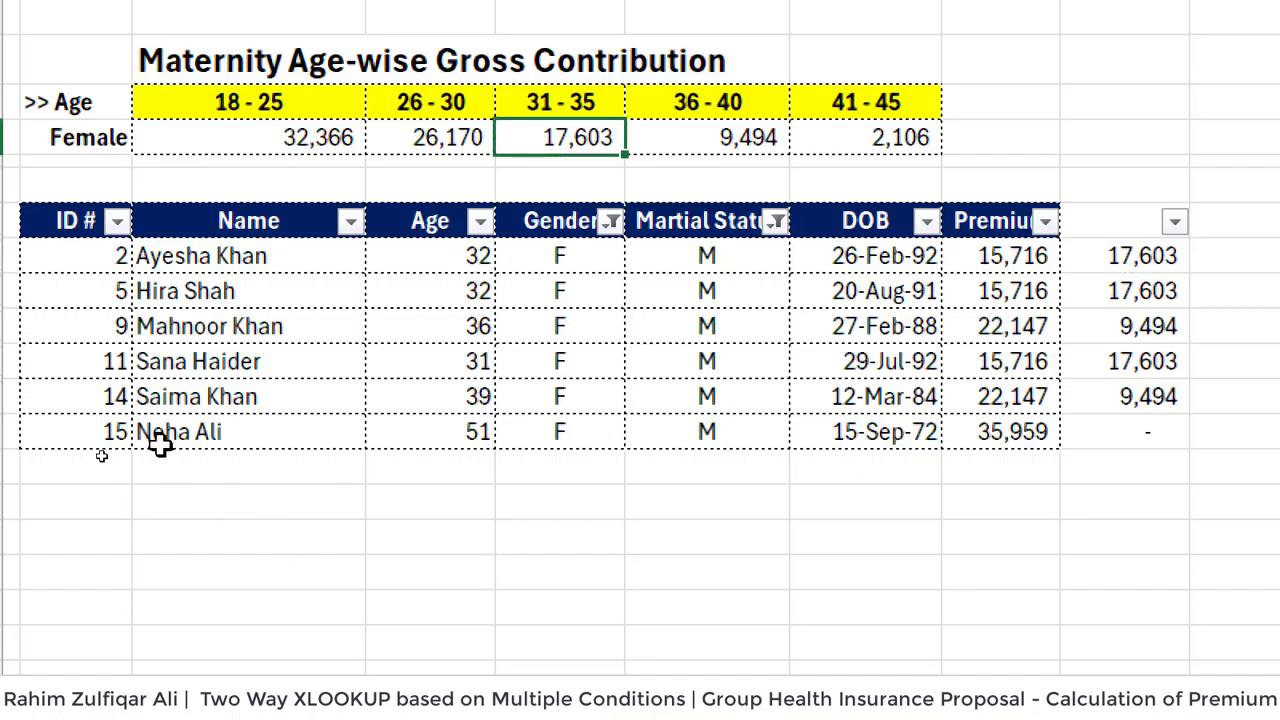
pyautogui.click(488, 436)
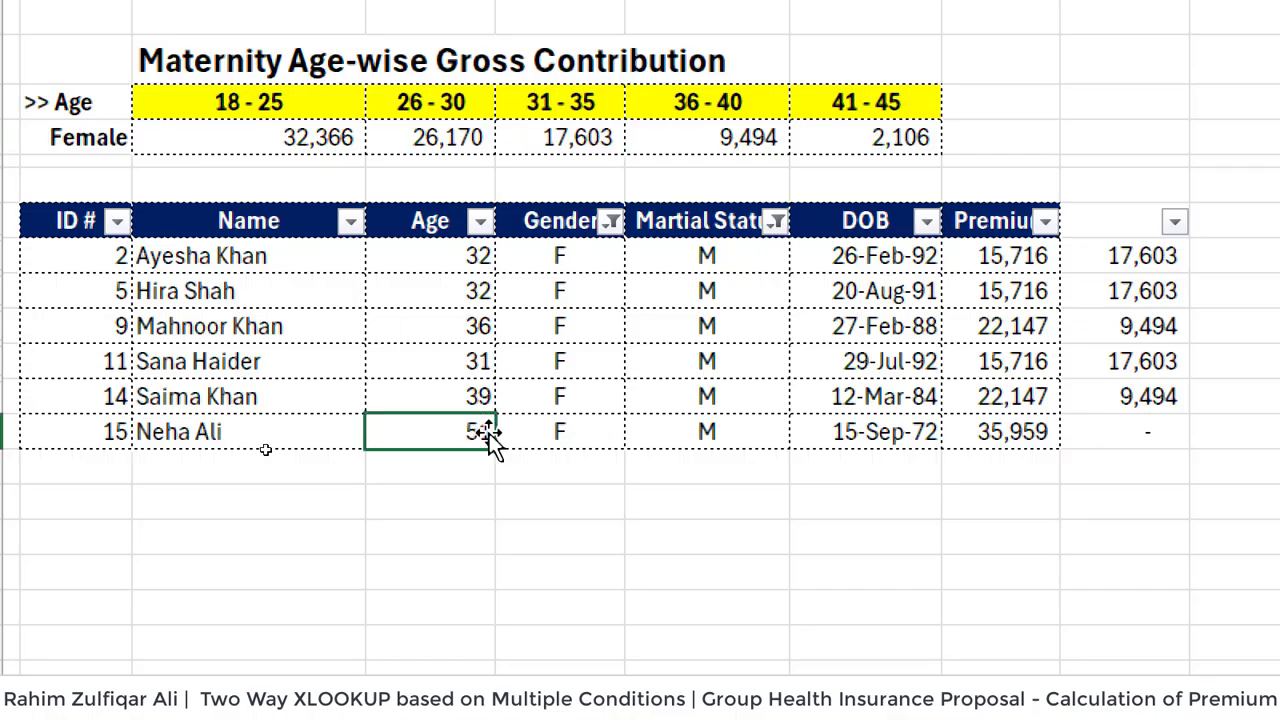
# Check the 51-year-old married female's marital status and maternity amount against the 41 - 45 age band.
pyautogui.click(728, 424)
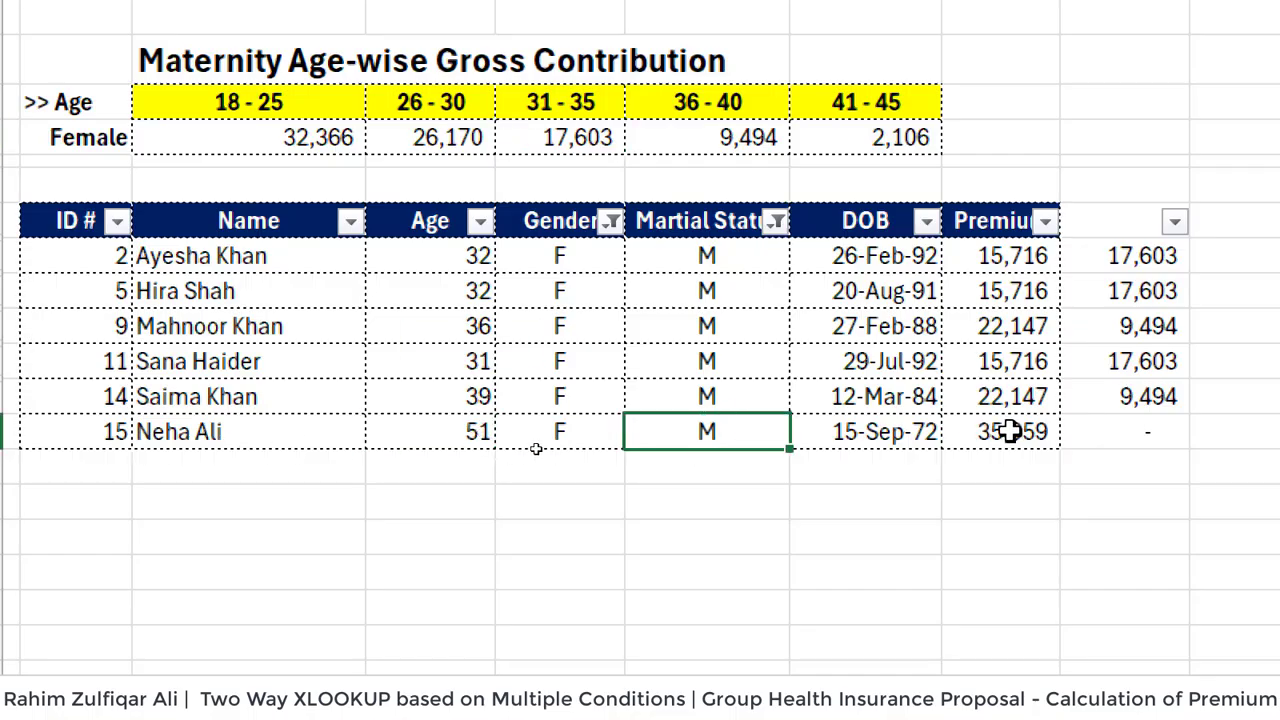
pyautogui.click(1135, 432)
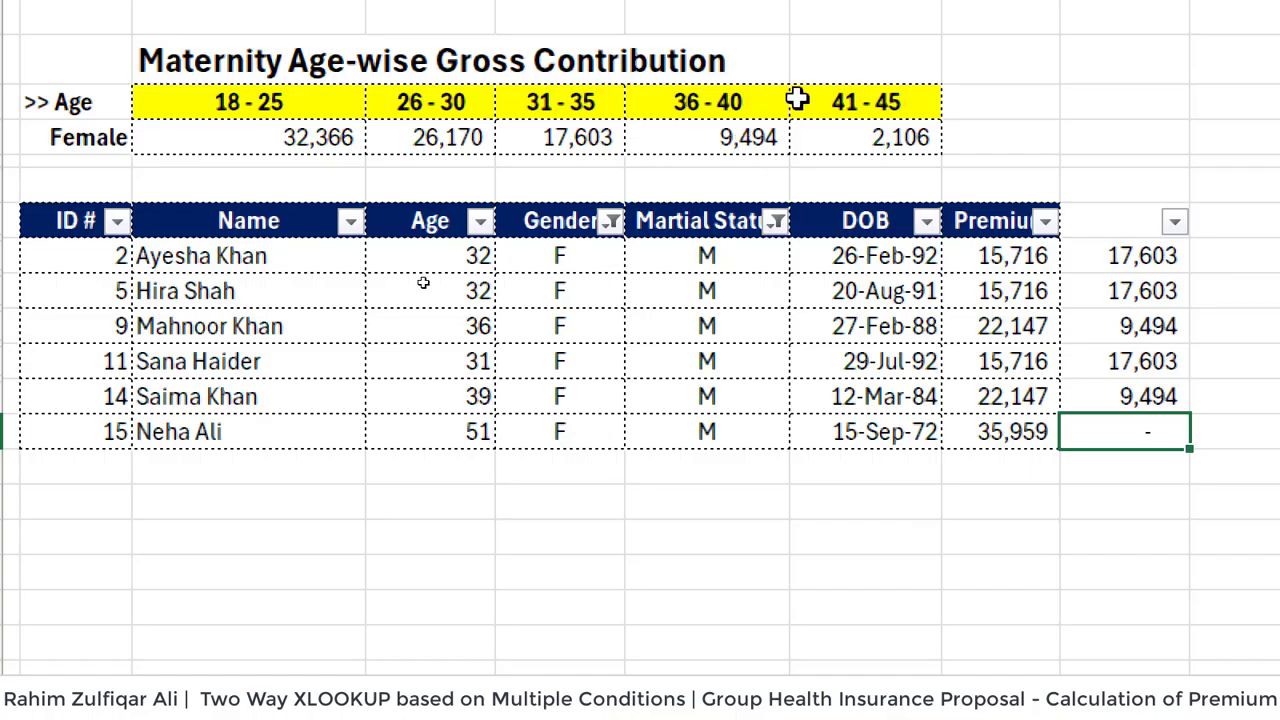
pyautogui.click(846, 101)
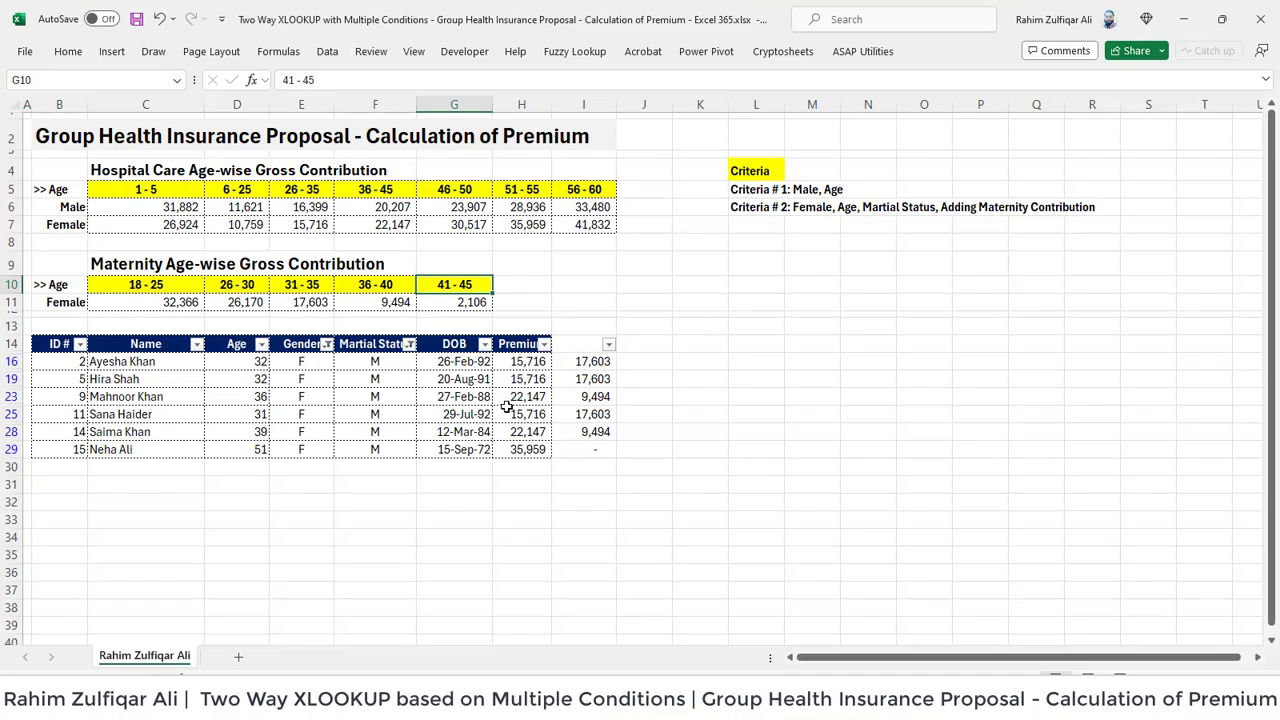
# Clear the Gender and Martial Status filters so that all members are listed.
pyautogui.press('Right')
pyautogui.press('Down')
pyautogui.press('Down')
pyautogui.press('Down')
pyautogui.hotkey('alt', 'a')
pyautogui.press('c')
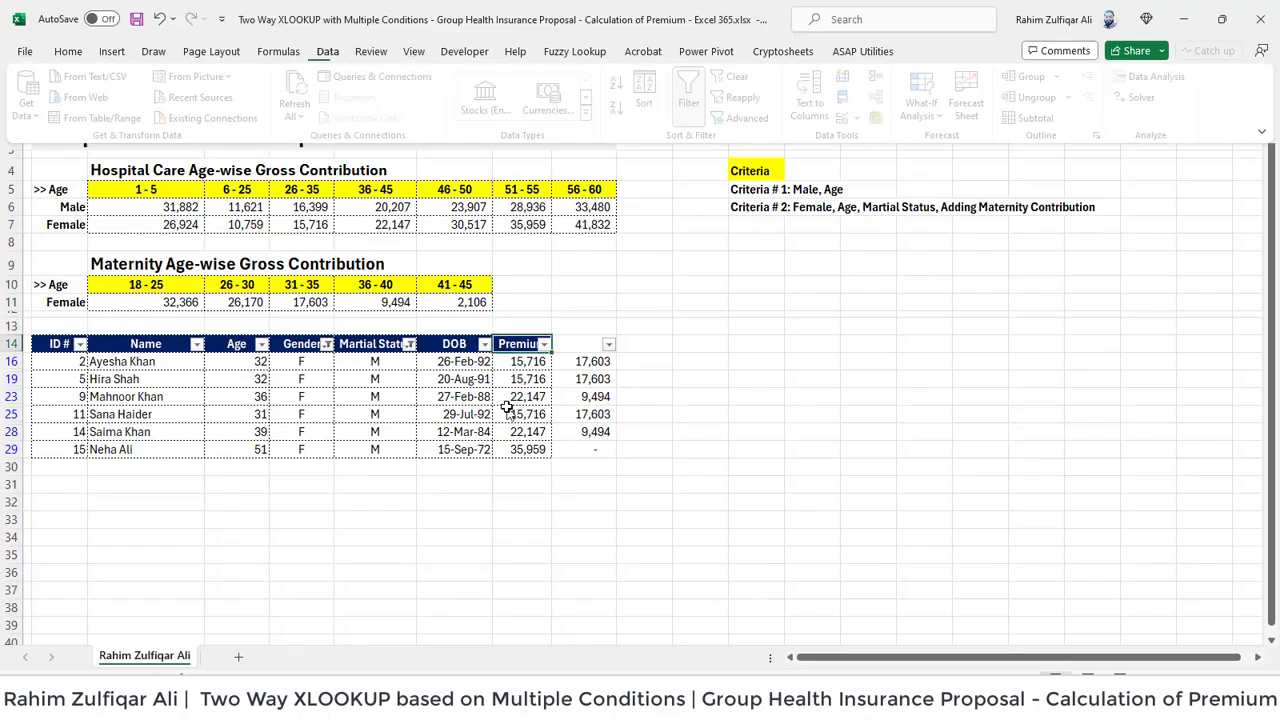
# Append the maternity IF formula from I15, without its equals sign, to the premium XLOOKUP formula in H15 with a plus sign.
pyautogui.press('Down')
pyautogui.press('Right')
pyautogui.press('F2')
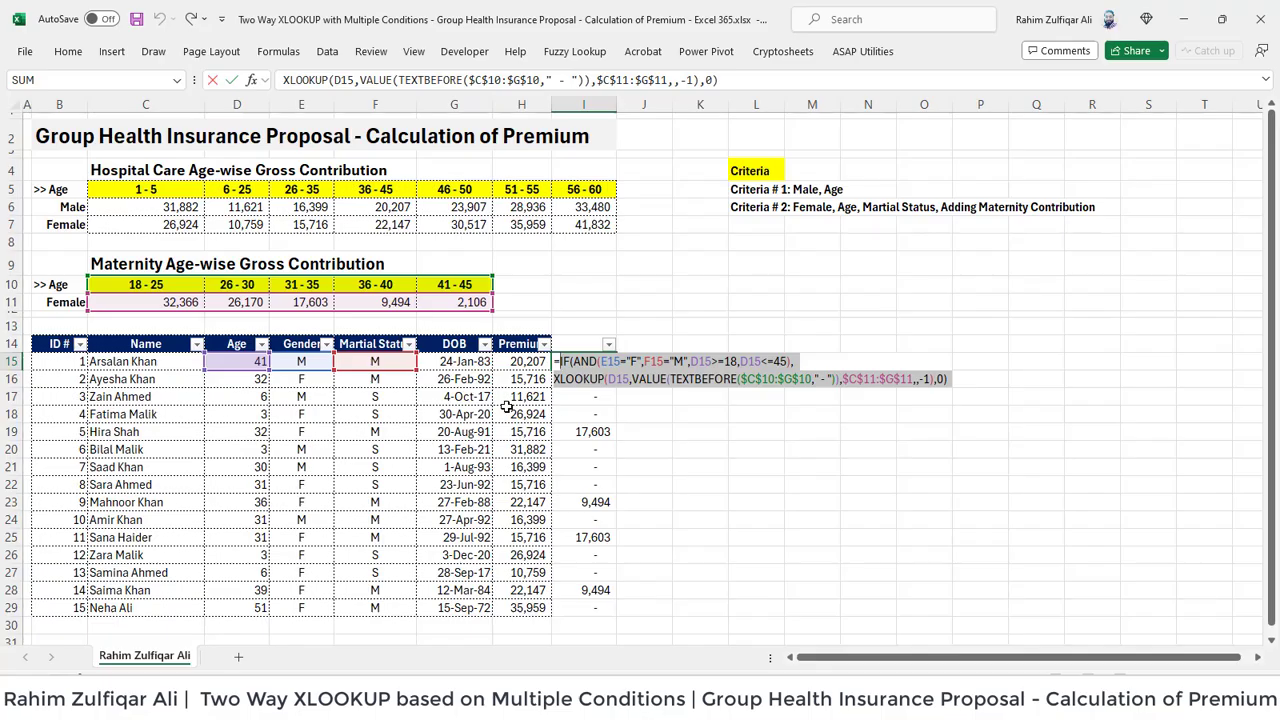
pyautogui.press('Escape')
pyautogui.press('Left')
pyautogui.press('F2')
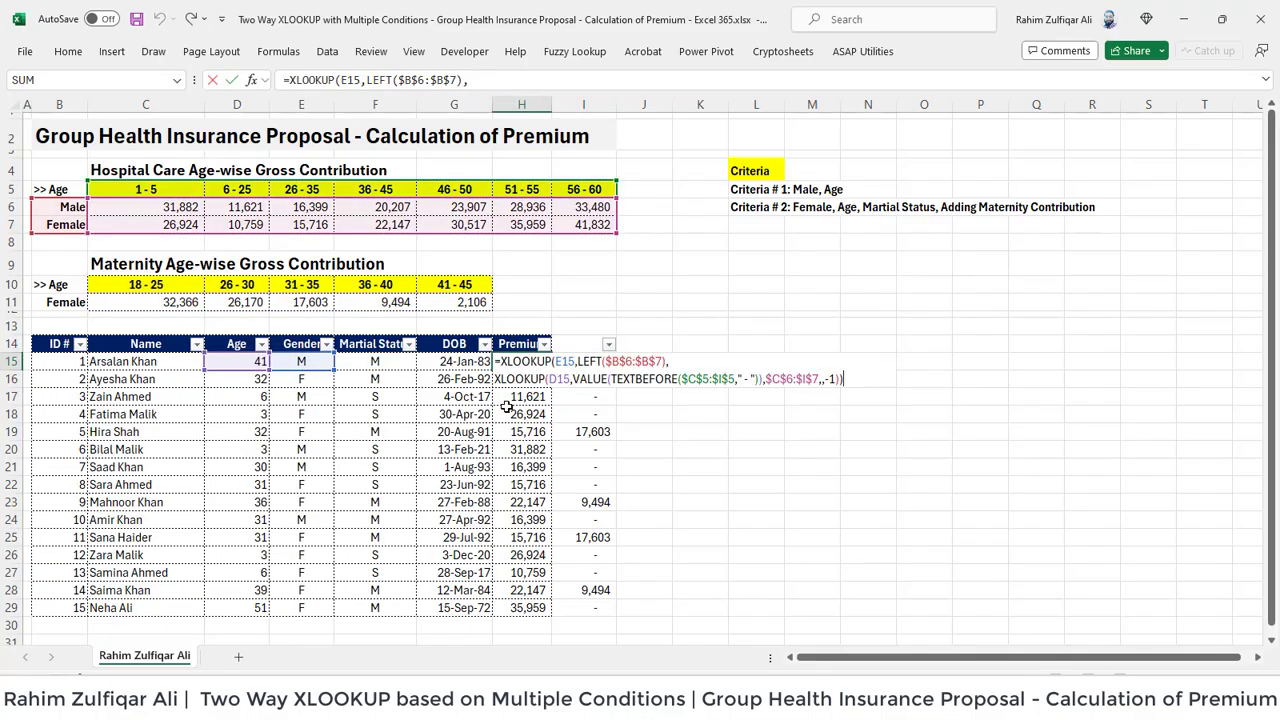
pyautogui.write('+')
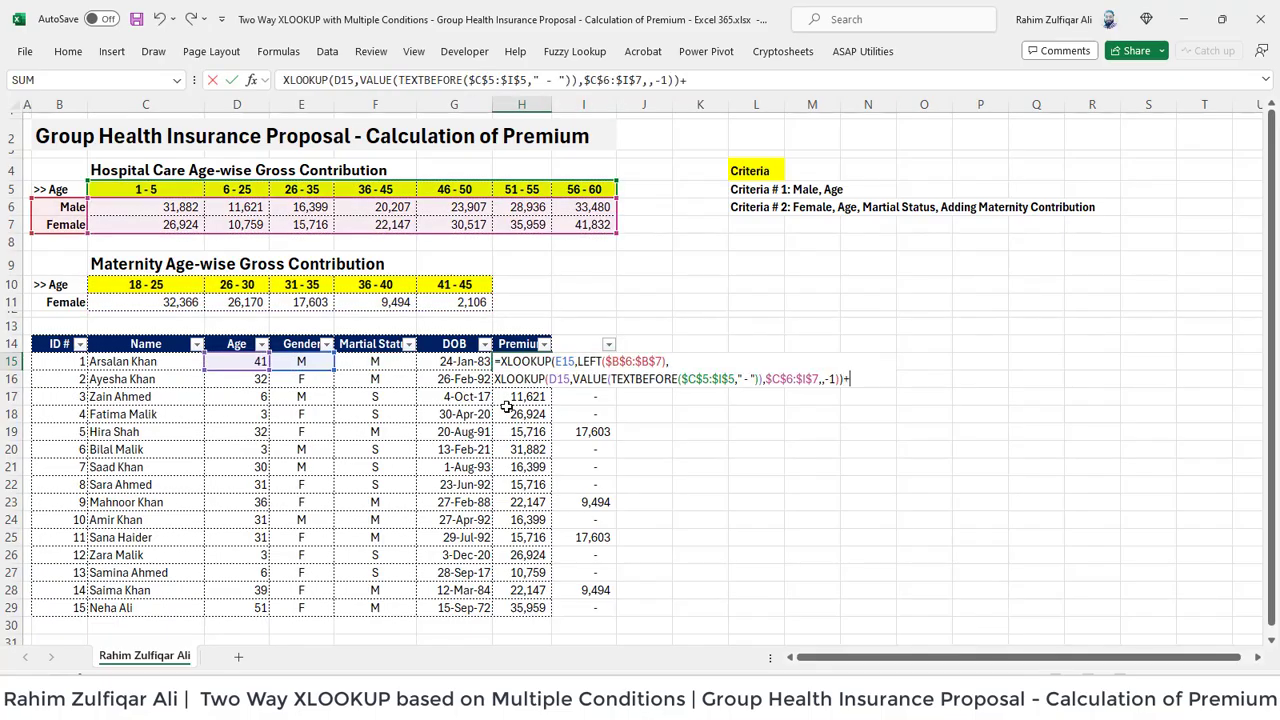
pyautogui.hotkey('ctrl', 'v')
pyautogui.press('Return')
# Delete the helper maternity formulas in I15:I29.
pyautogui.press('Up')
pyautogui.press('Right')
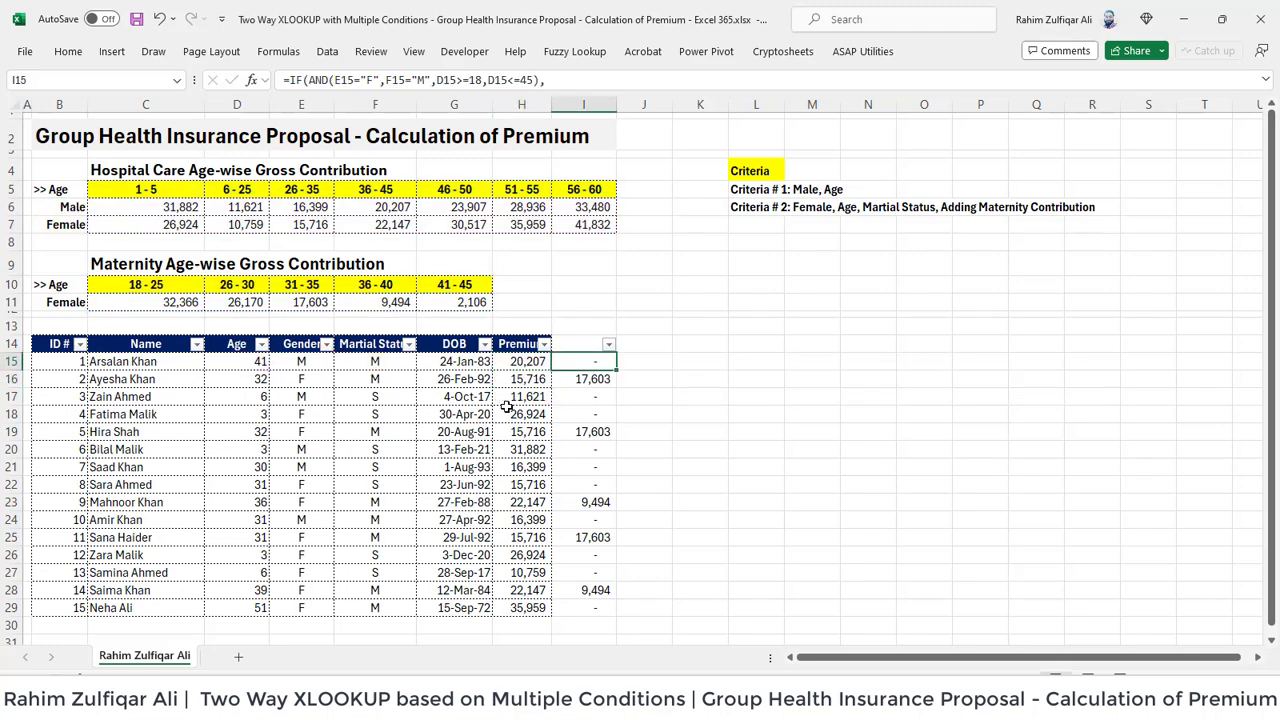
pyautogui.hotkey('ctrl', 'shift', 'Down')
pyautogui.press('Delete')
# Fill the combined premium formula from H15 down to H29 and remove the filter from the table headers.
pyautogui.press('Left')
pyautogui.hotkey('ctrl', 'shift', 'Down')
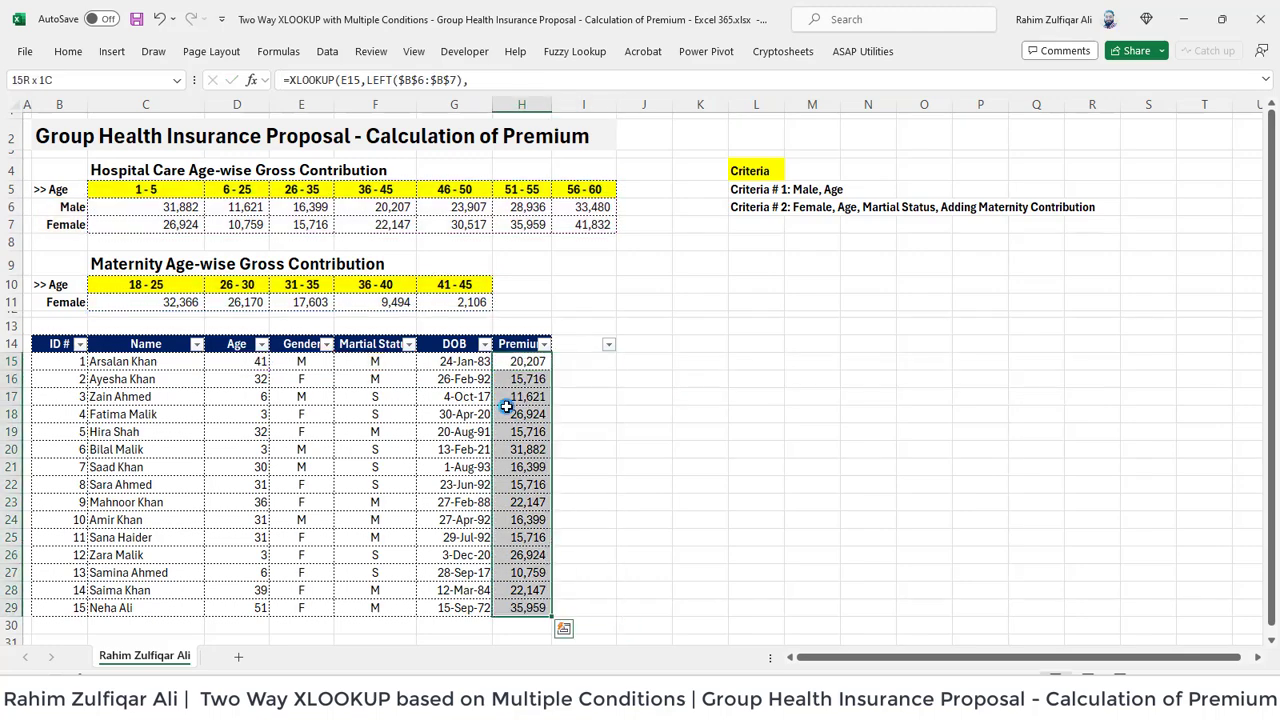
pyautogui.hotkey('ctrl', 'd')
pyautogui.press('Right')
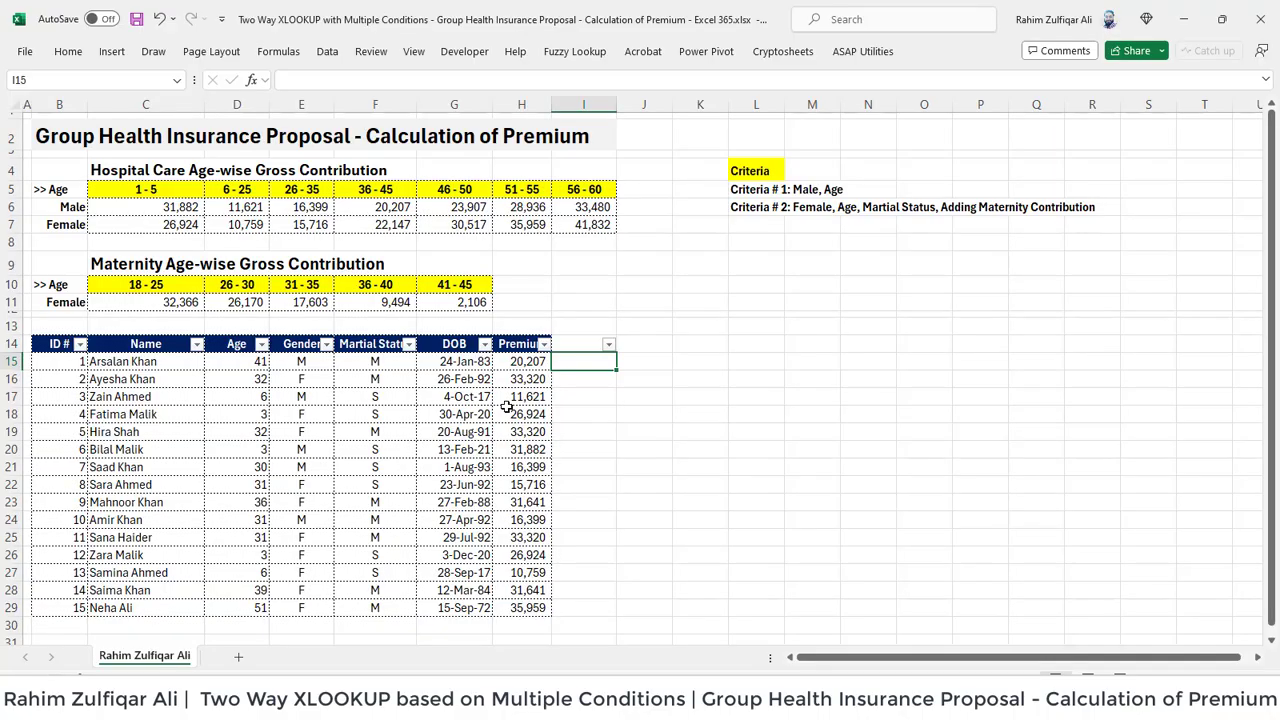
pyautogui.hotkey('ctrl', 'shift', 'l')
pyautogui.press('Left')
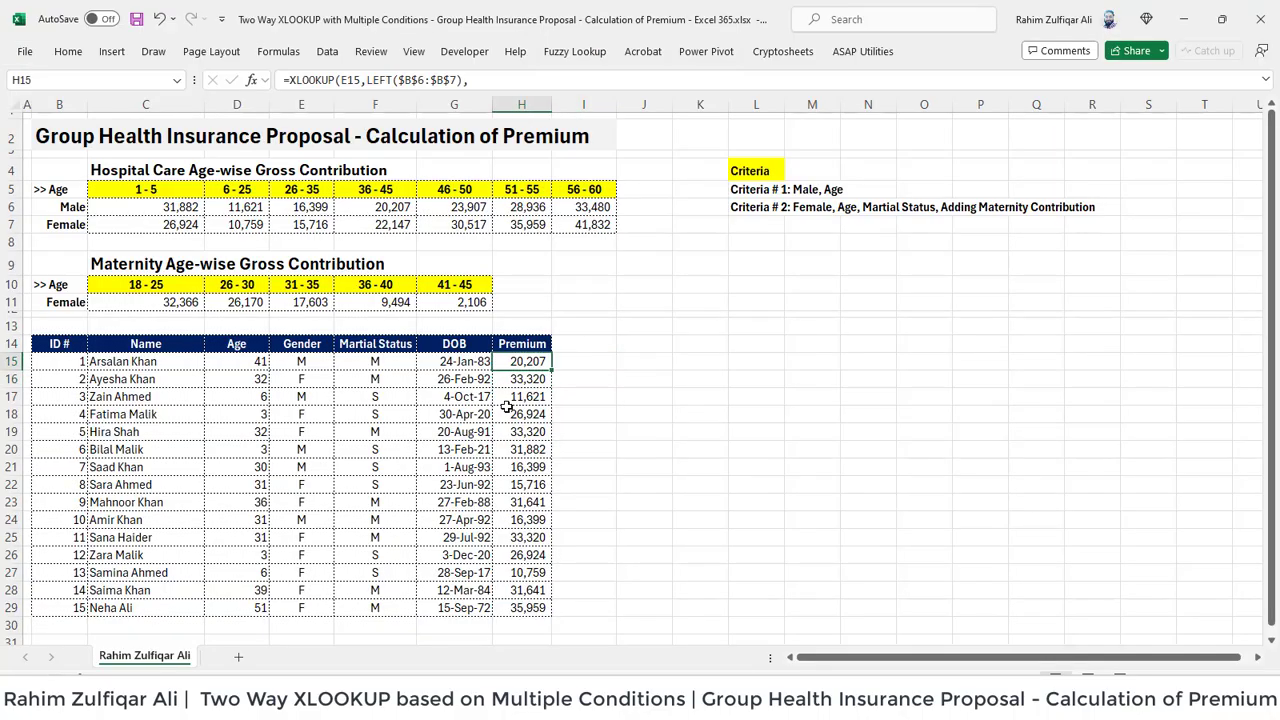
# Inspect the combined formula in H15 and review the calculated amounts down the Premium column.
pyautogui.press('F2')
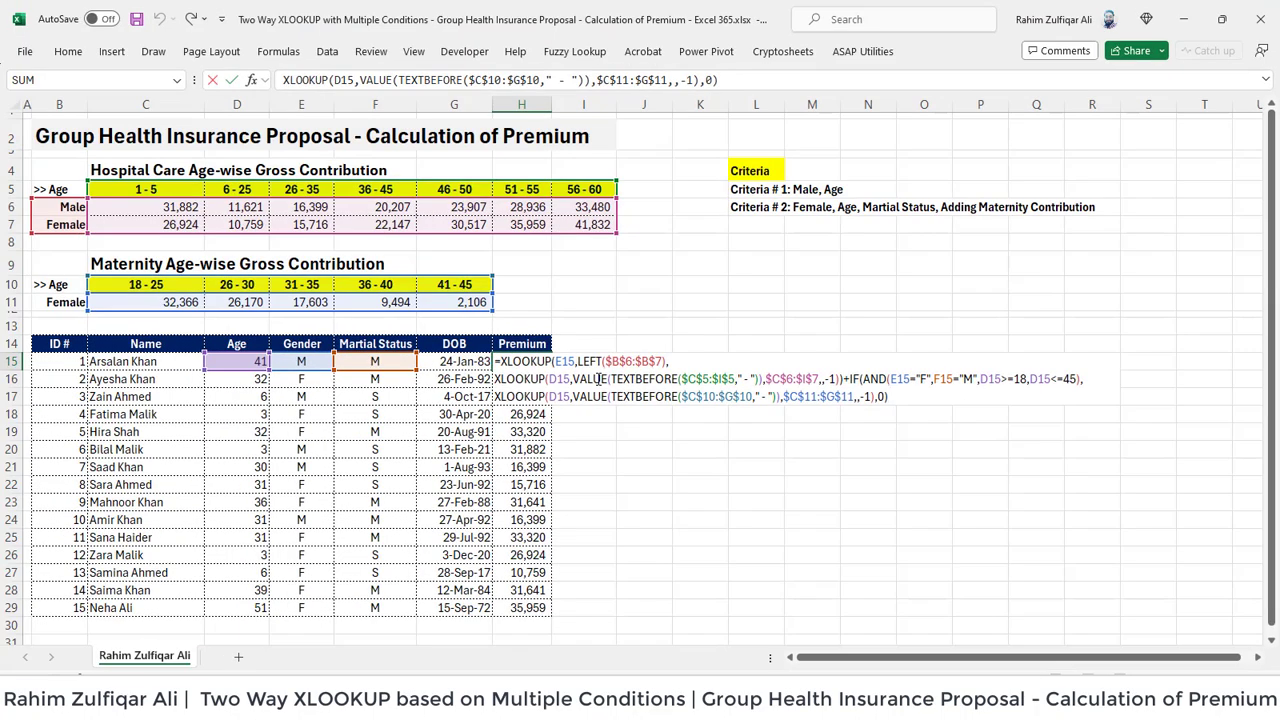
pyautogui.hotkey('ctrl', 'Return')
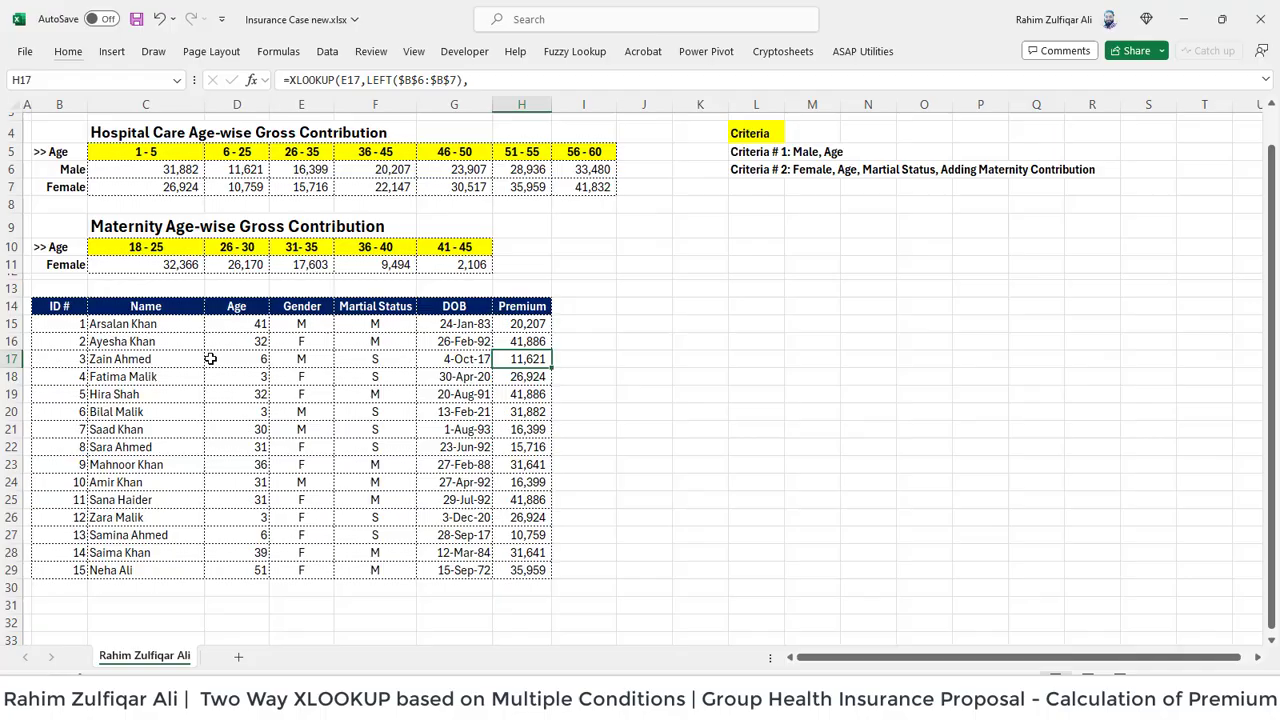
pyautogui.press('Down')
pyautogui.press('Down')
pyautogui.press('Down')
pyautogui.press('Down')
pyautogui.press('Down')
pyautogui.press('Down')
pyautogui.press('Down')
pyautogui.press('Down')
pyautogui.press('Down')
pyautogui.press('Down')
pyautogui.press('Down')
pyautogui.press('Down')
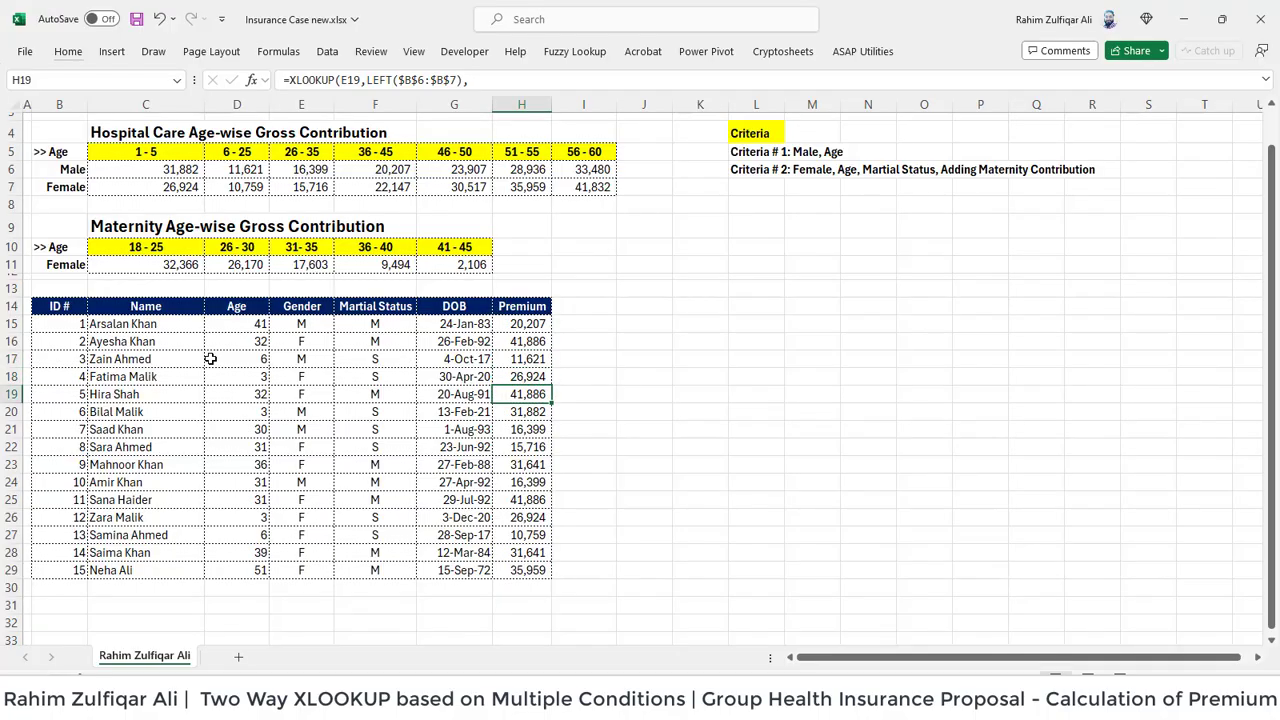
pyautogui.hotkey('ctrl', 'Up')
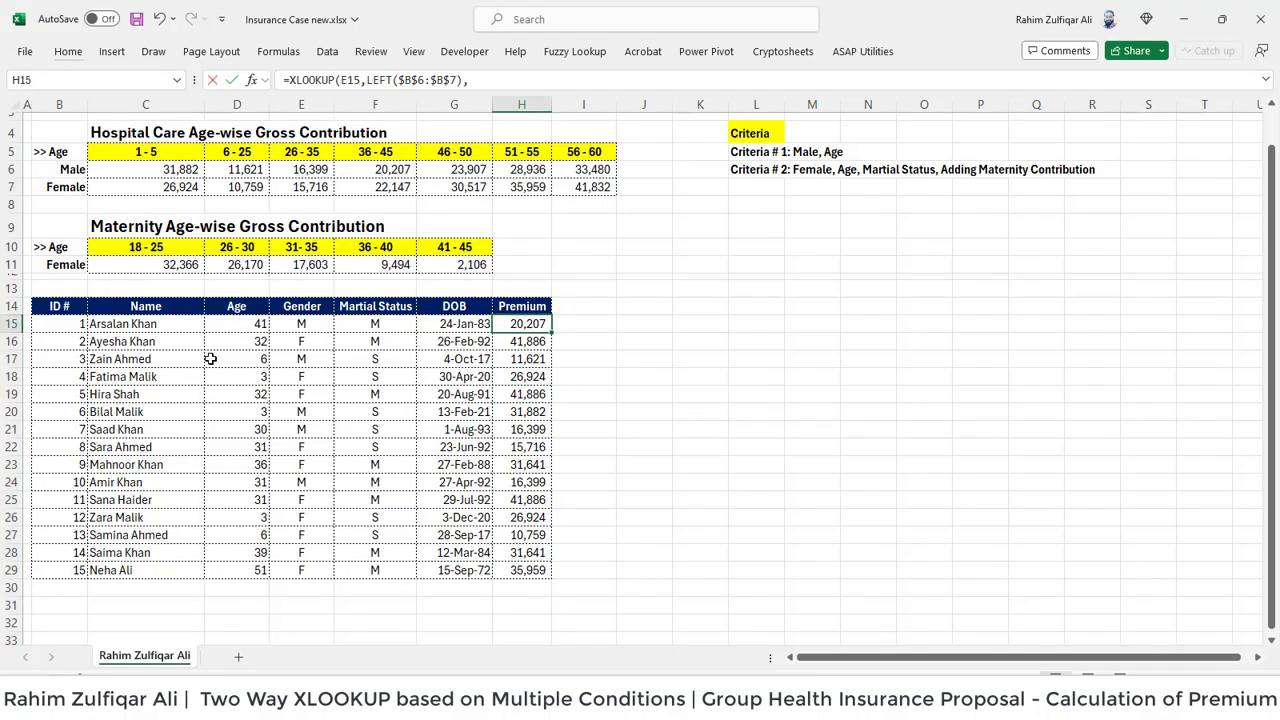
# Review the hospital care XLOOKUP and the maternity IF condition within the H15 premium formula.
pyautogui.press('F2')
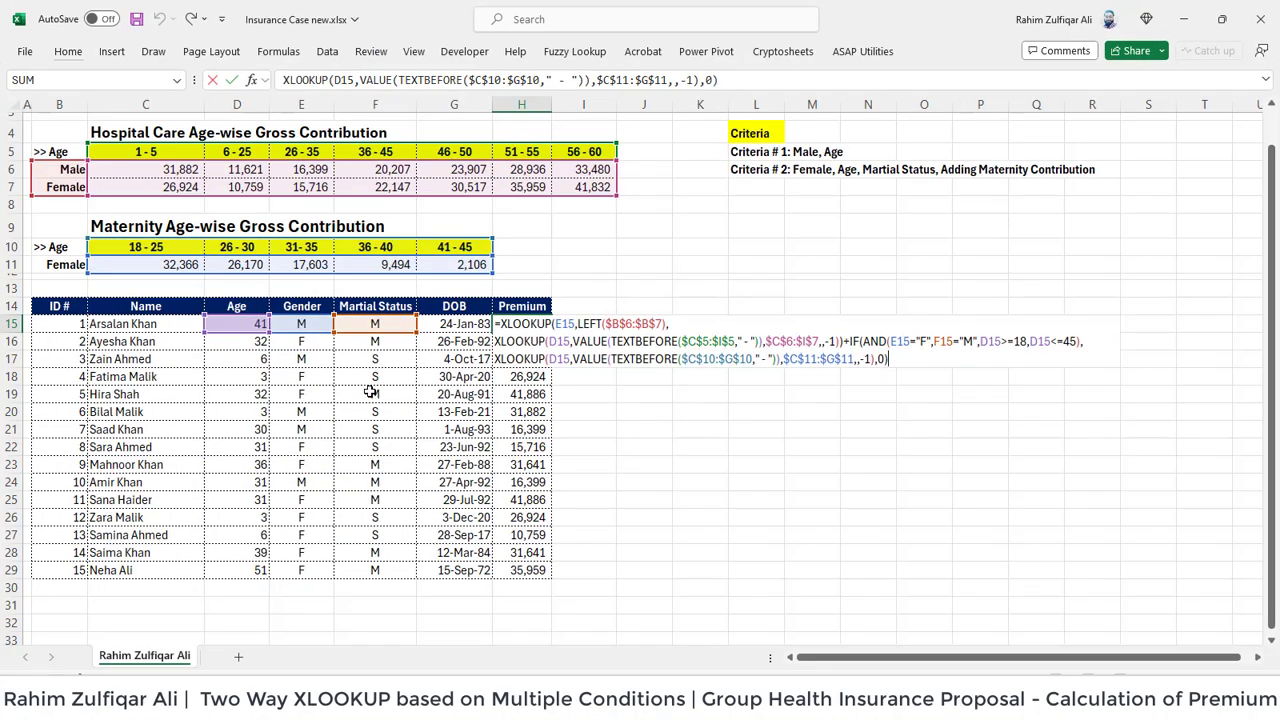
pyautogui.press('Return')
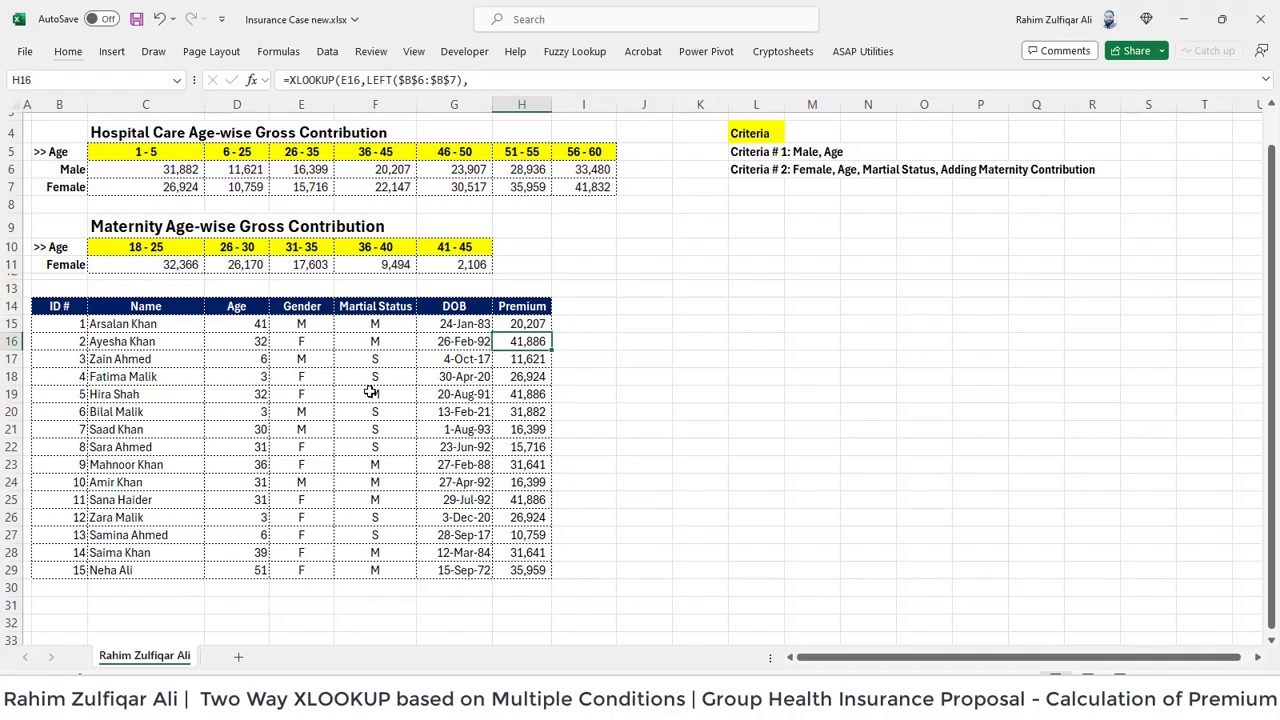
pyautogui.press('Up')
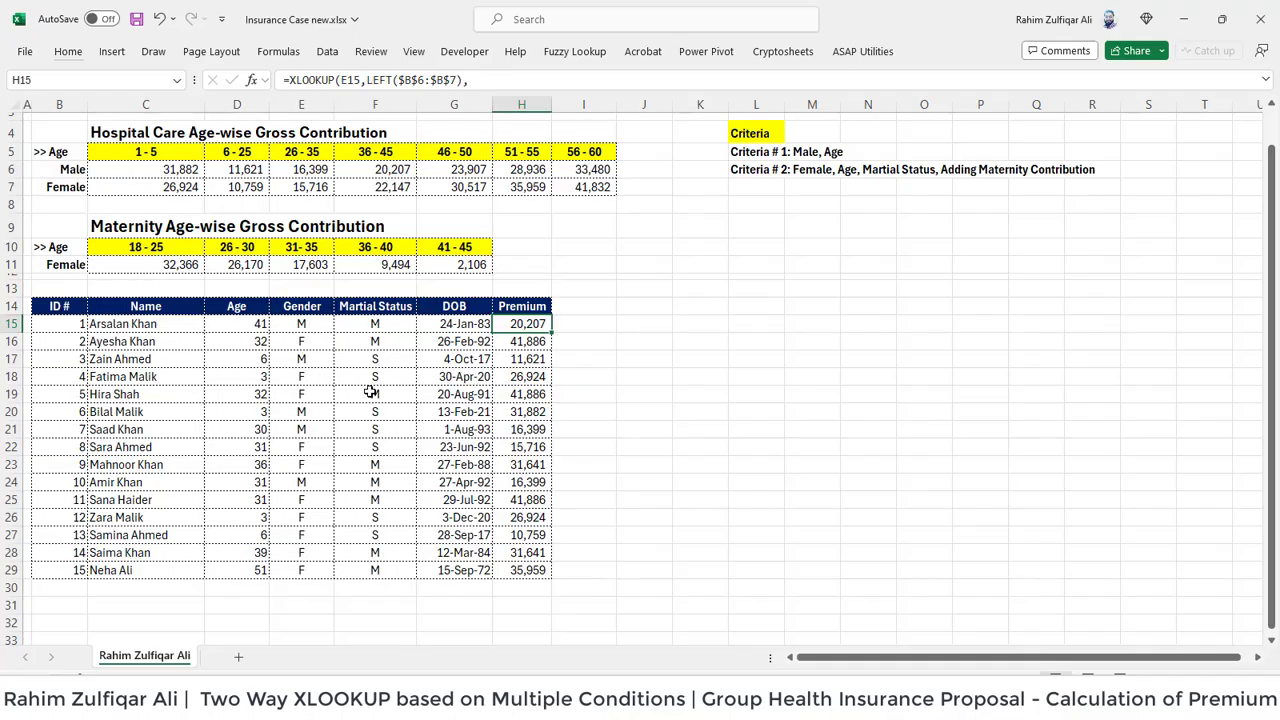
pyautogui.press('F2')
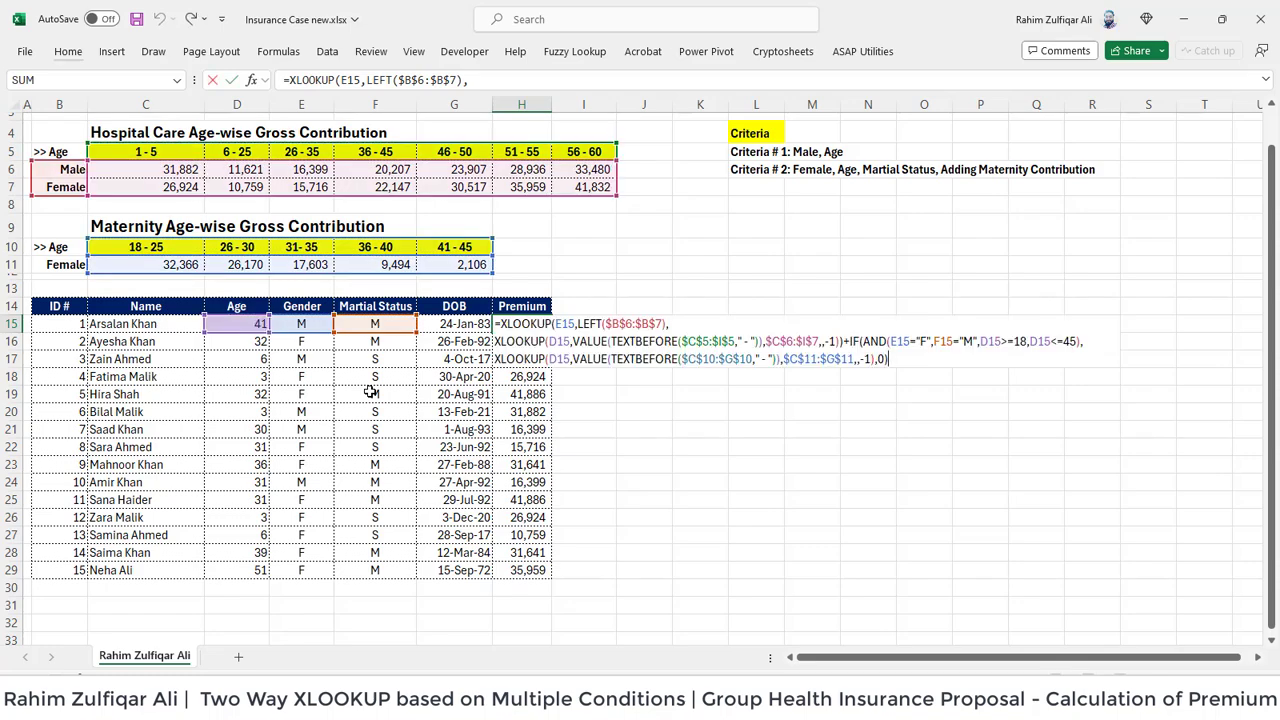
pyautogui.press('Return')
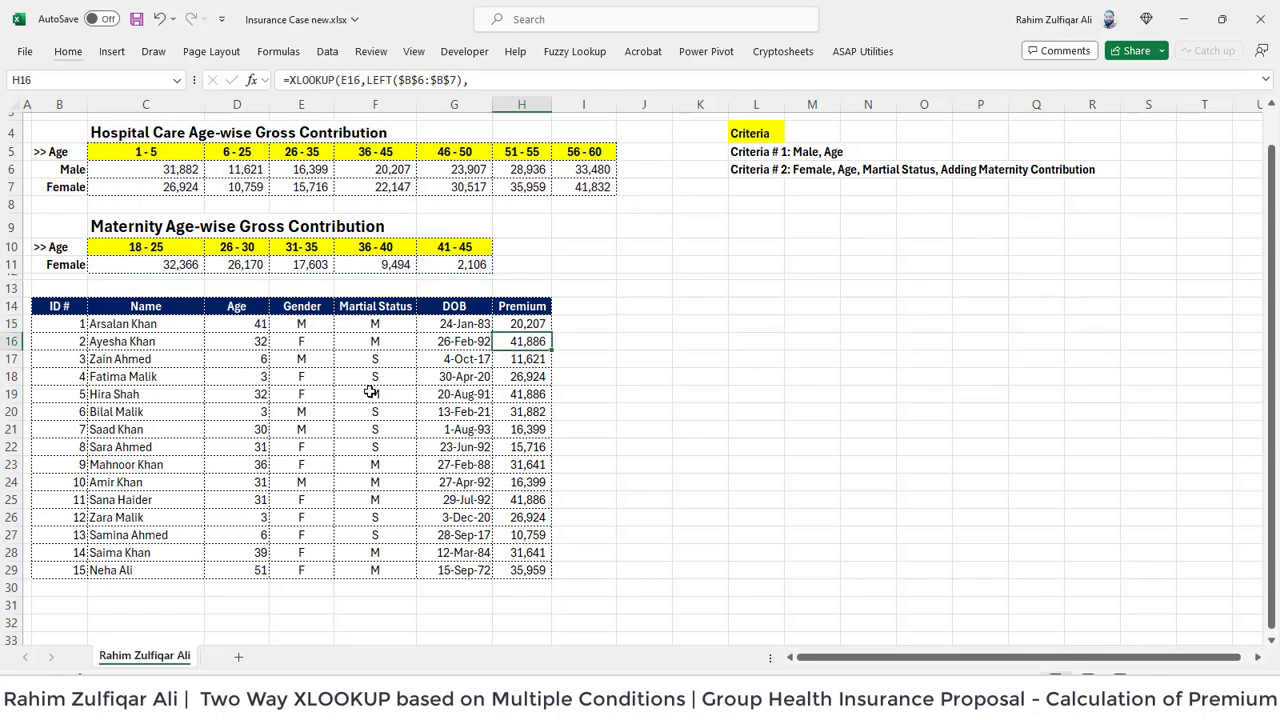
# Compare the Hospital Care and Maternity contribution tables with the ranges referenced by the premium formula in H15.
pyautogui.press('Up')
pyautogui.press('Up')
pyautogui.press('Up')
pyautogui.press('Up')
pyautogui.press('Up')
pyautogui.press('Up')
pyautogui.press('Up')
pyautogui.press('Up')
pyautogui.press('Left')
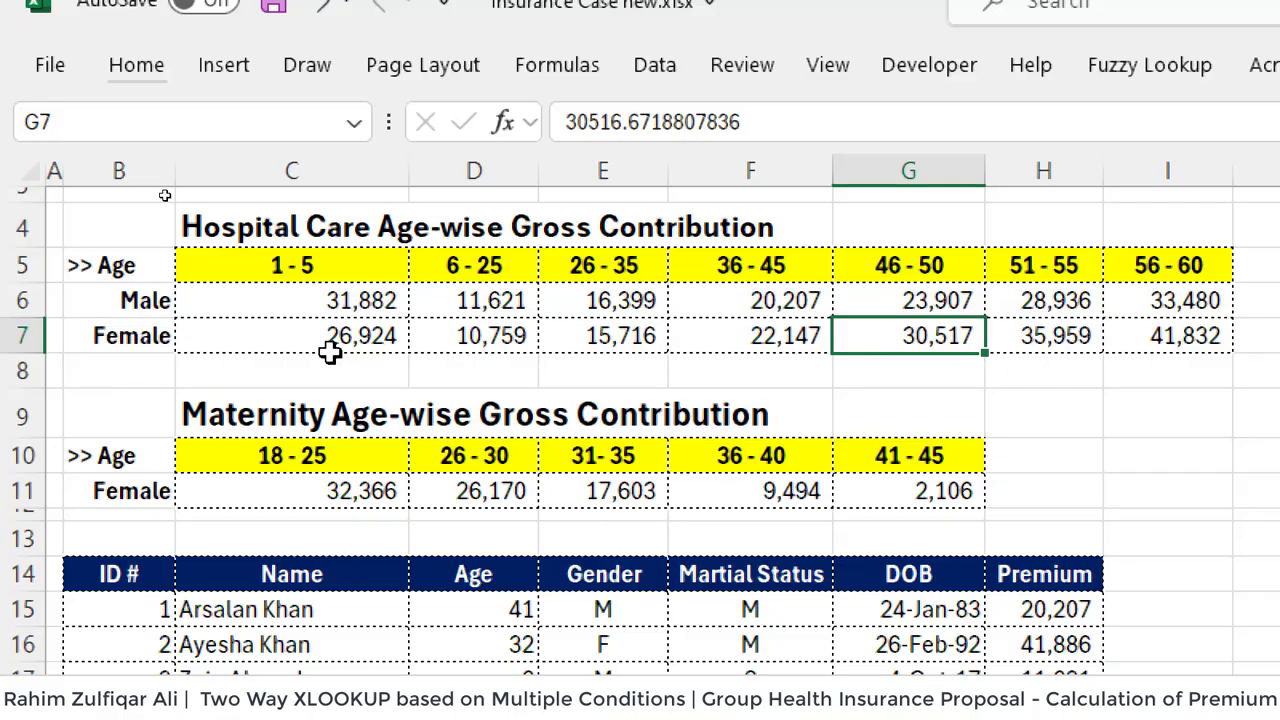
pyautogui.click(278, 487)
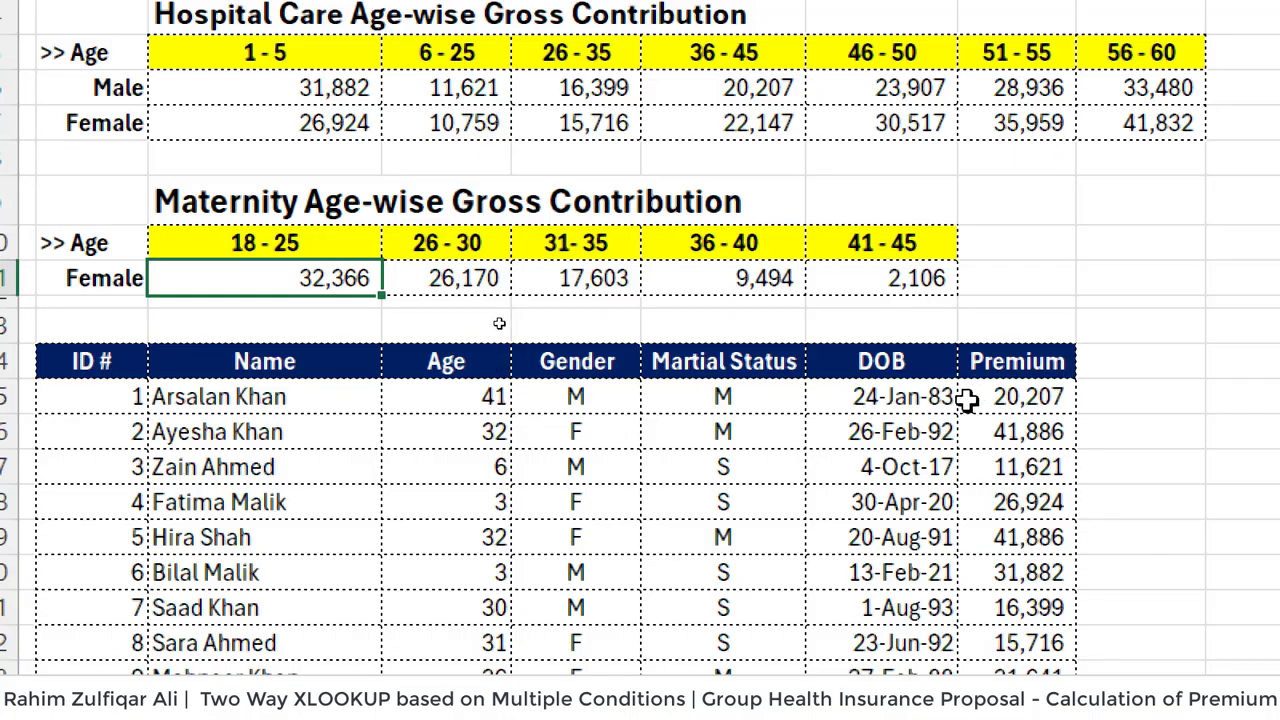
pyautogui.doubleClick(993, 396)
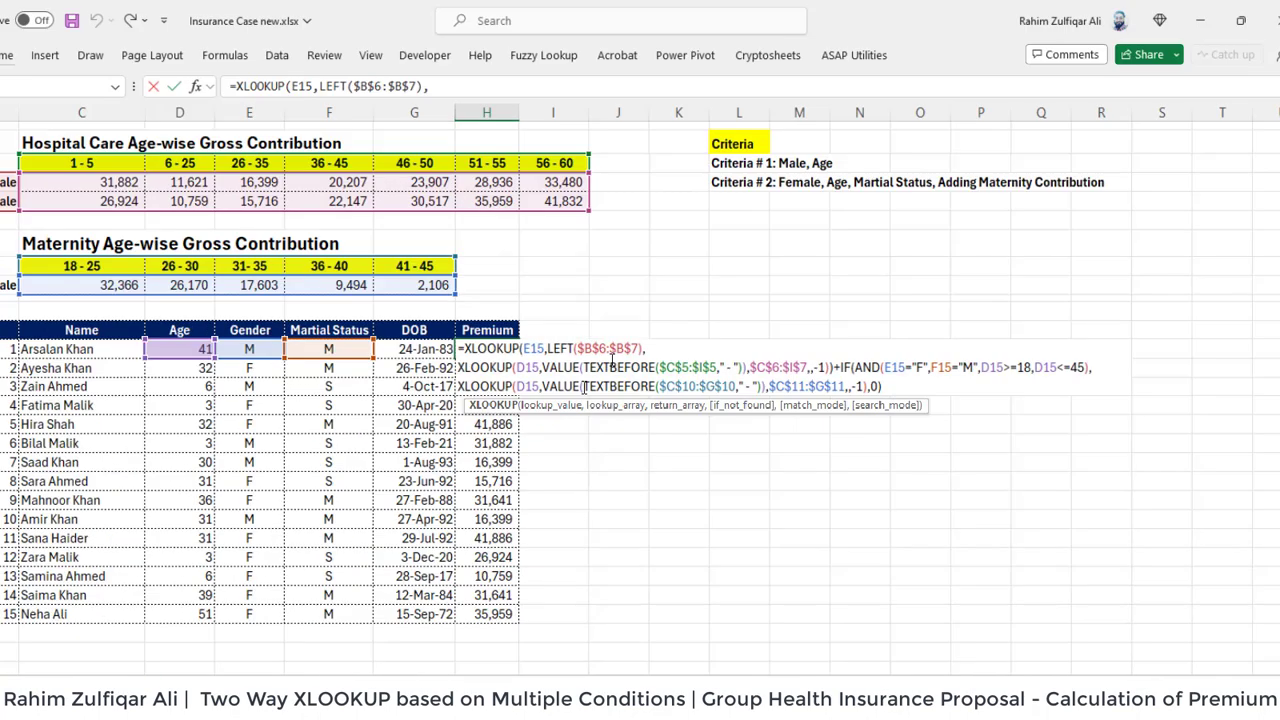
pyautogui.press('End')
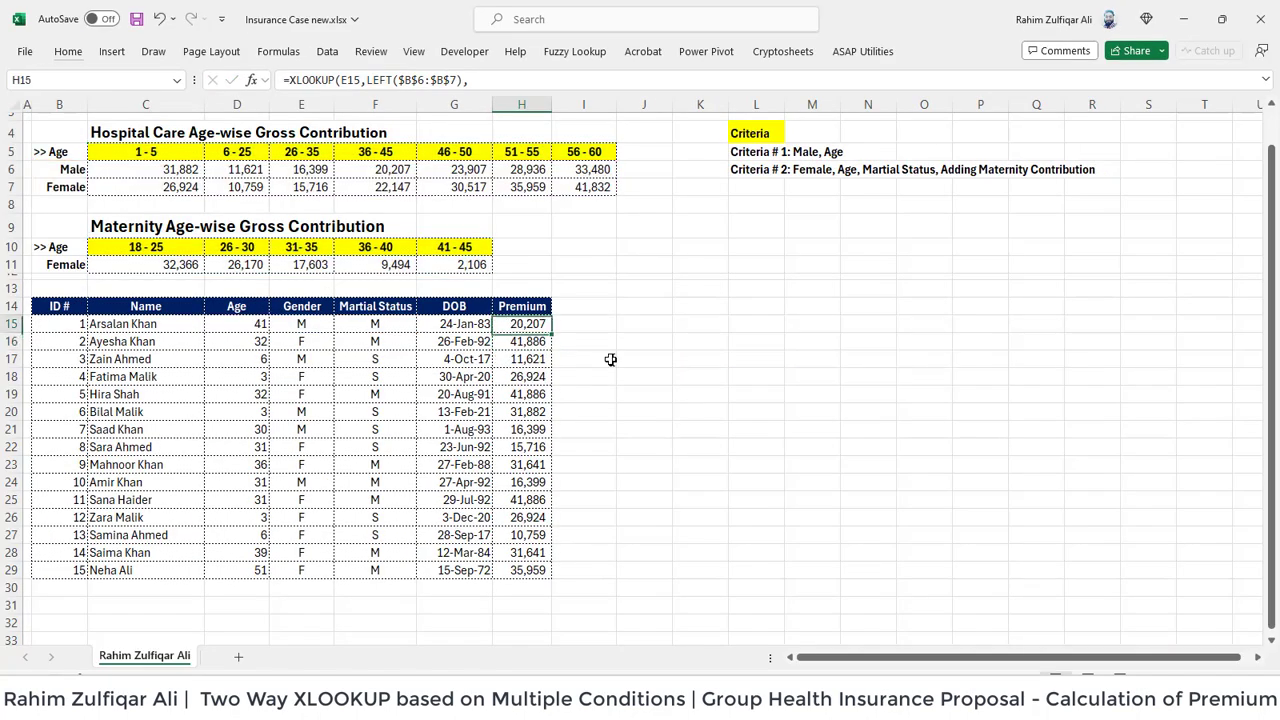